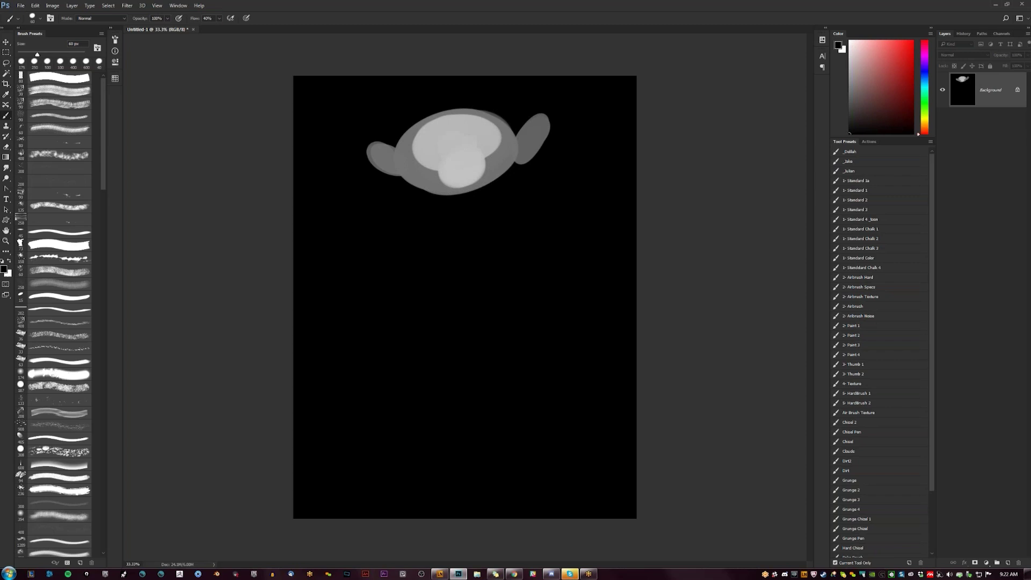
- Paint two dark angled eyes on the light face mask and smooth the eye on the face's left side
mouse_move(425, 138)
mouse_down()
mouse_move(492, 128)
mouse_move(462, 139)
mouse_move(484, 131)
mouse_up()
alt+click(478, 135)
alt+click(471, 127)
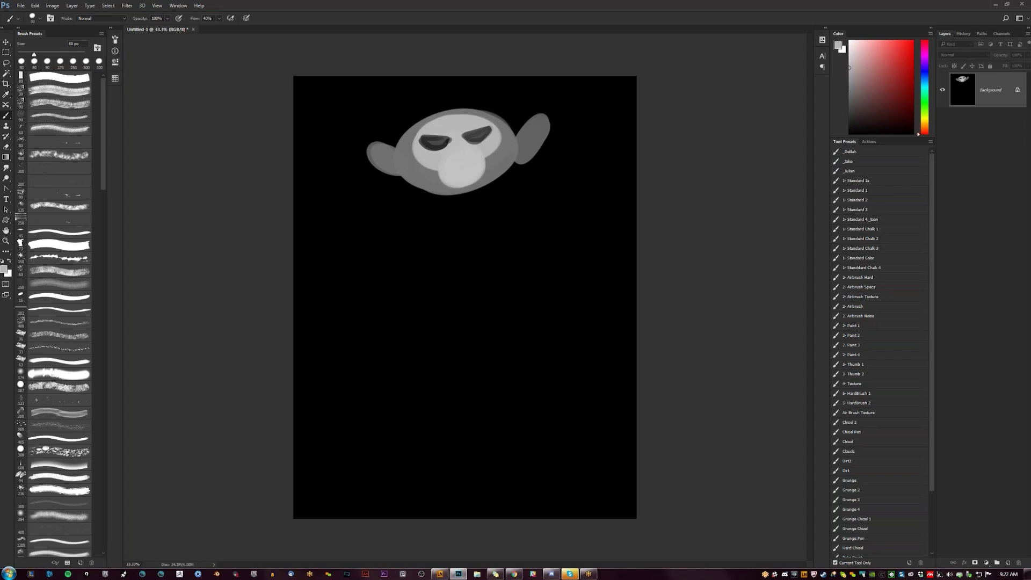
key(r)
drag(439, 143, 428, 142)
drag(428, 142, 440, 142)
- Paint a small grey nose between the eyes and a slanted mouth line across the muzzle
key(b)
key(d)
drag(455, 151, 456, 148)
key(r)
key(b)
key(bracketleft)
key(d)
drag(433, 164, 476, 149)
key(ctrl+z)
key(ctrl+z)
alt+click(466, 154)
- Paint a thin grey neck below the head with a curved shoulder shape beneath it
key(d)
alt+click(463, 188)
key(bracketright)
key(bracketright)
drag(462, 197, 451, 207)
mouse_move(415, 237)
mouse_down()
mouse_move(486, 211)
mouse_move(470, 222)
mouse_move(480, 231)
mouse_move(438, 235)
mouse_move(463, 213)
mouse_move(453, 200)
mouse_move(465, 198)
mouse_up()
key(ctrl+z)
click(442, 230)
key(bracketright)
key(bracketright)
alt+click(435, 202)
key(bracketleft)
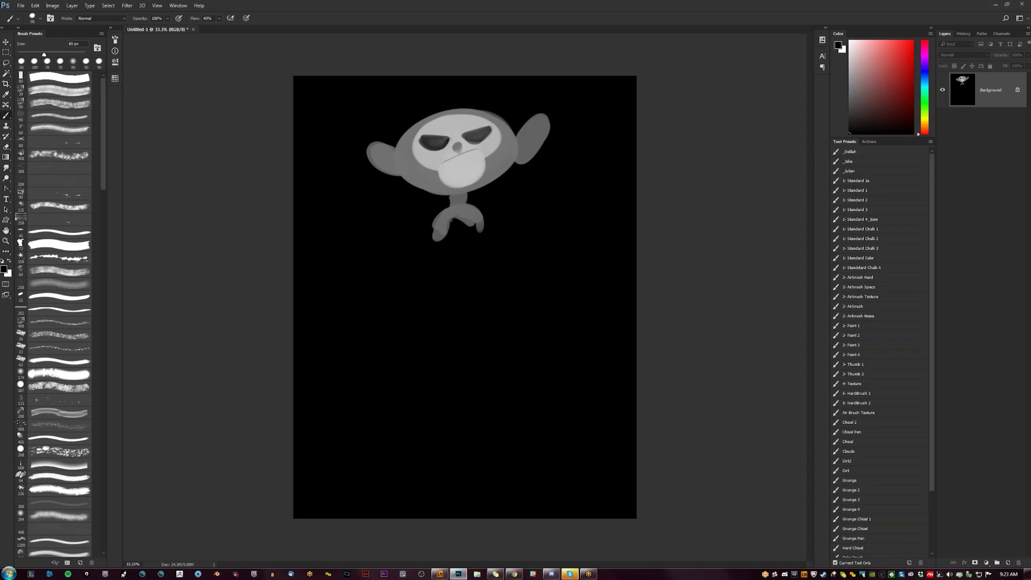
- Paint two light collar flaps on either side of the neck
key(x)
mouse_move(438, 203)
mouse_down()
mouse_move(432, 225)
mouse_move(442, 218)
mouse_move(443, 227)
mouse_move(440, 203)
mouse_move(486, 202)
mouse_move(470, 213)
mouse_up()
alt+click(455, 212)
alt+click(436, 212)
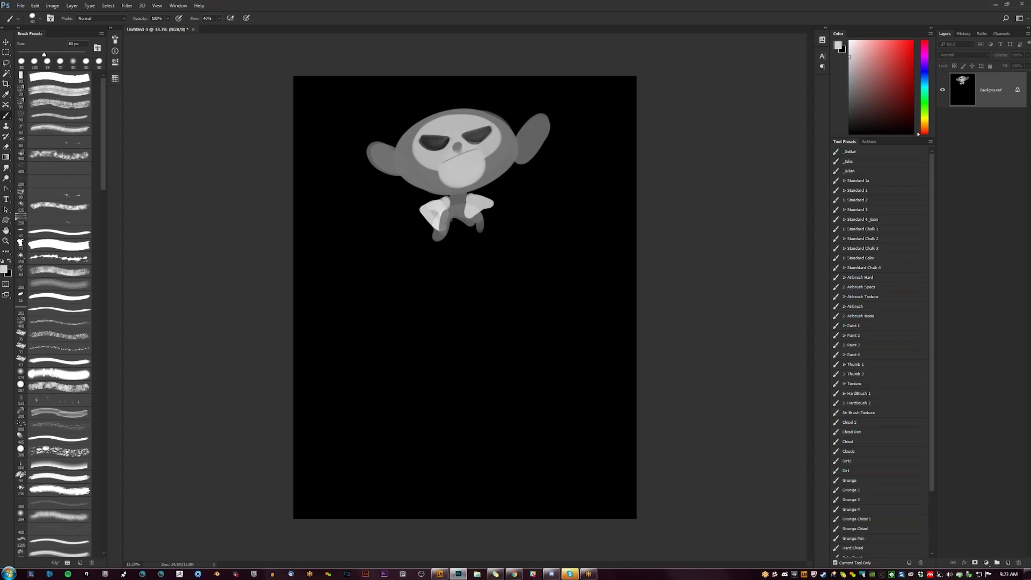
mouse_move(440, 215)
mouse_down()
mouse_move(450, 227)
mouse_move(423, 195)
mouse_move(417, 214)
mouse_move(440, 199)
mouse_move(418, 217)
mouse_up()
alt+click(434, 212)
alt+click(420, 197)
drag(481, 193, 493, 204)
alt+click(476, 207)
- Block in a wide, boxy light-grey torso under the collar and clean up the neck edge beside the collar
mouse_move(429, 226)
mouse_down()
mouse_move(408, 236)
mouse_move(415, 276)
mouse_move(414, 238)
mouse_move(430, 264)
mouse_move(436, 233)
mouse_move(448, 256)
mouse_move(460, 229)
mouse_move(481, 218)
mouse_move(502, 260)
mouse_move(472, 264)
mouse_move(484, 224)
mouse_move(491, 256)
mouse_move(465, 258)
mouse_move(482, 267)
mouse_move(424, 275)
mouse_move(485, 263)
mouse_move(462, 245)
mouse_up()
key(d)
drag(447, 209, 451, 221)
alt+click(458, 208)
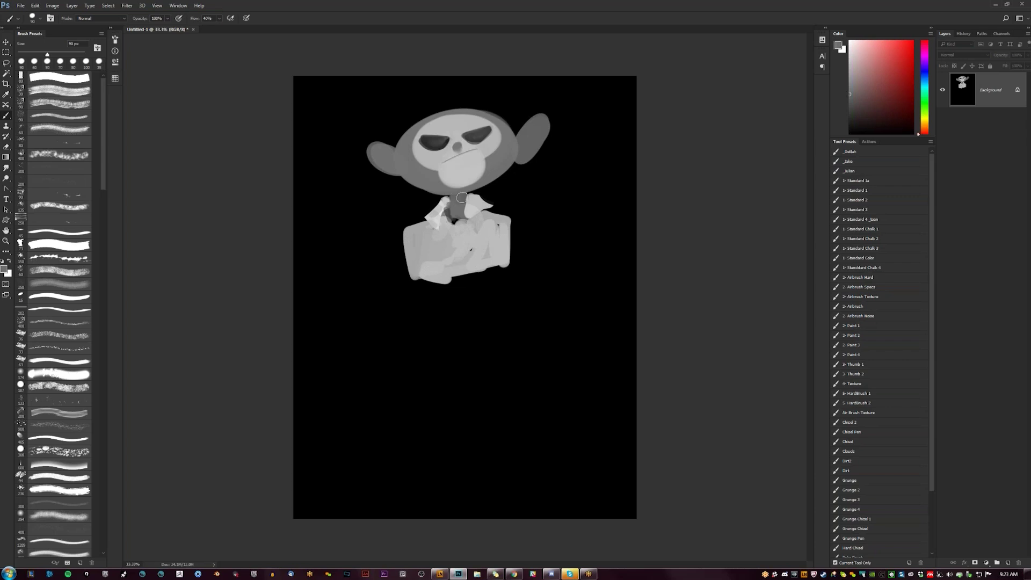
alt+click(444, 211)
drag(448, 209, 451, 221)
alt+click(441, 216)
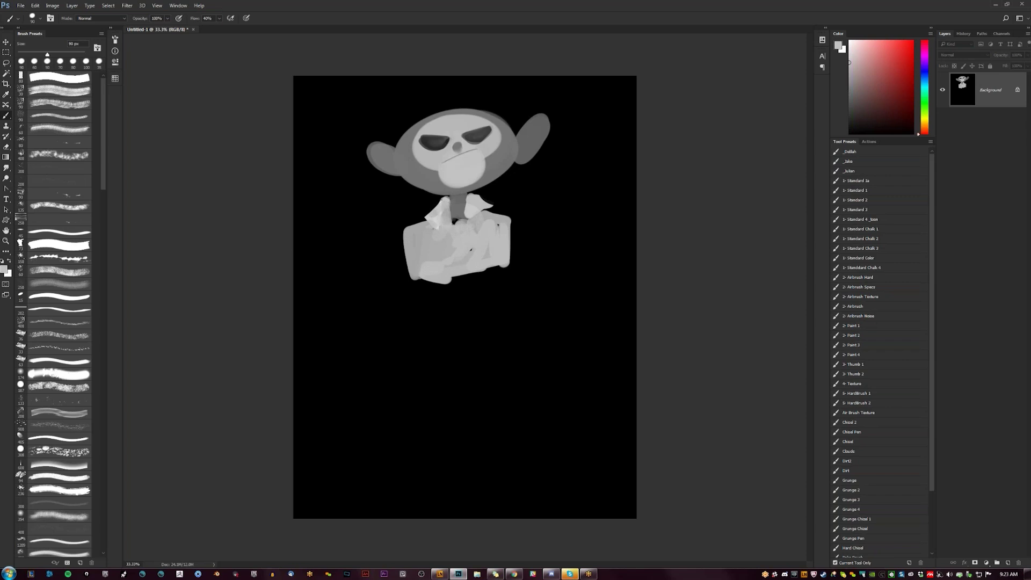
- Refine the collar with sampled light greys, extending its flaps into a V-shaped opening down the chest
key(bracketleft)
key(bracketleft)
key(bracketleft)
key(bracketleft)
key(bracketleft)
key(bracketleft)
alt+click(430, 206)
alt+click(472, 251)
key(bracketright)
key(bracketright)
key(bracketright)
mouse_move(446, 209)
mouse_down()
mouse_move(450, 243)
mouse_move(440, 244)
mouse_up()
- Blend the patchy tones on the chest and lower edge of the shirt with a larger brush in light grey
key(bracketright)
key(bracketright)
key(bracketright)
key(bracketright)
drag(432, 239, 434, 244)
key(bracketleft)
key(bracketleft)
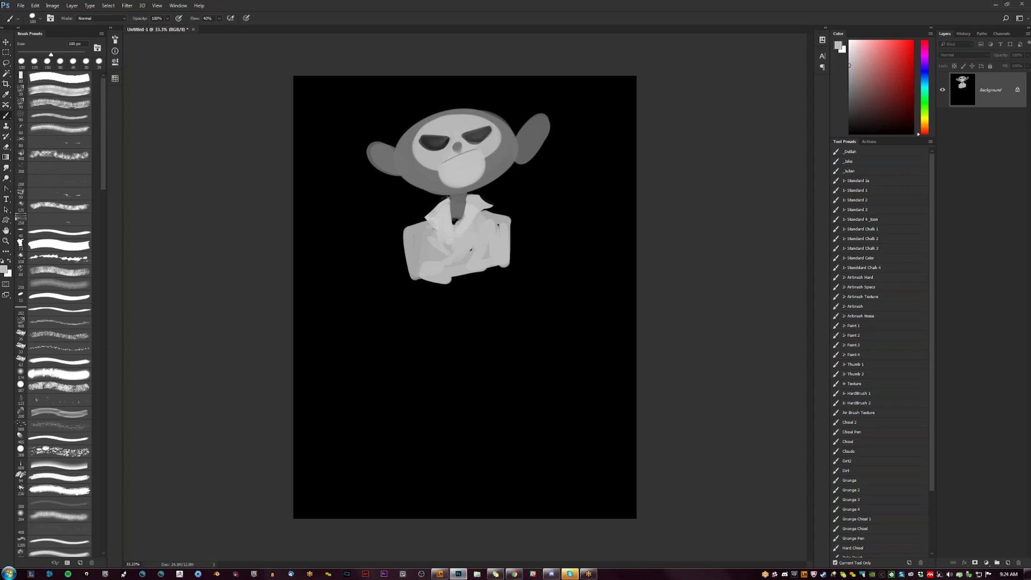
key(bracketright)
key(bracketright)
key(bracketright)
click(428, 248)
- Paint a dark-grey waist below the shirt and a long leg running down to the canvas's bottom edge
mouse_move(433, 264)
mouse_down()
mouse_move(494, 253)
mouse_move(475, 259)
mouse_move(487, 267)
mouse_move(463, 274)
mouse_move(442, 307)
mouse_move(440, 296)
mouse_move(474, 289)
mouse_move(449, 434)
mouse_move(449, 534)
mouse_move(450, 311)
mouse_move(472, 302)
mouse_move(468, 524)
mouse_up()
key(bracketleft)
key(bracketleft)
click(451, 291)
alt+click(465, 291)
alt+click(474, 324)
drag(466, 338, 453, 522)
alt+click(451, 306)
key(bracketleft)
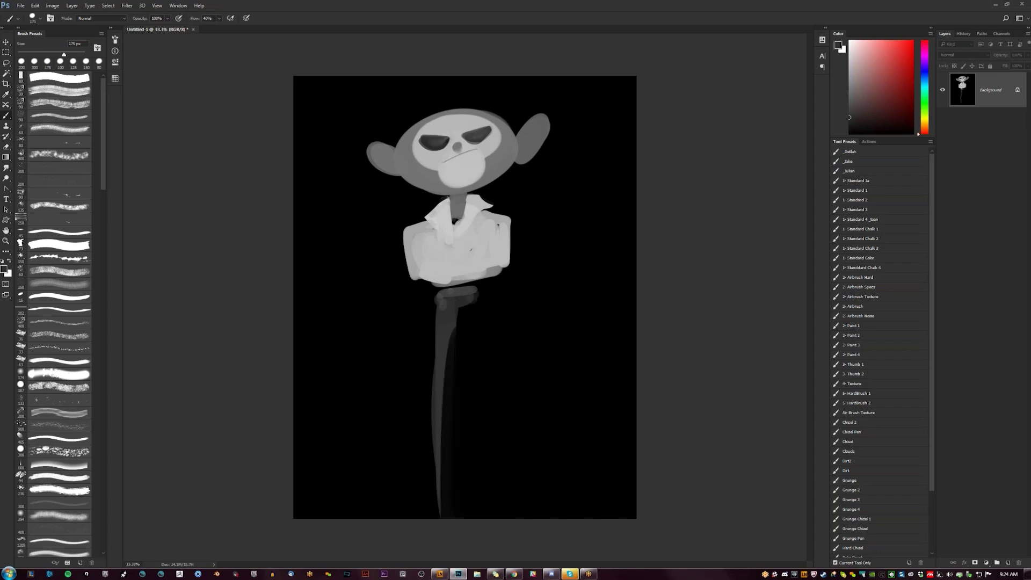
- Widen the dark leg, undo the unwanted strokes and paint a lower-leg shape slanting outward to the canvas's bottom edge
drag(439, 298, 428, 407)
mouse_move(439, 463)
mouse_down()
mouse_move(425, 522)
mouse_move(435, 418)
mouse_move(436, 512)
mouse_move(431, 416)
mouse_move(440, 517)
mouse_up()
alt+click(437, 407)
key(ctrl+alt+z)
key(ctrl+alt+z)
drag(429, 426, 427, 479)
mouse_move(436, 415)
mouse_down()
mouse_move(441, 498)
mouse_move(413, 531)
mouse_move(422, 468)
mouse_move(403, 546)
mouse_up()
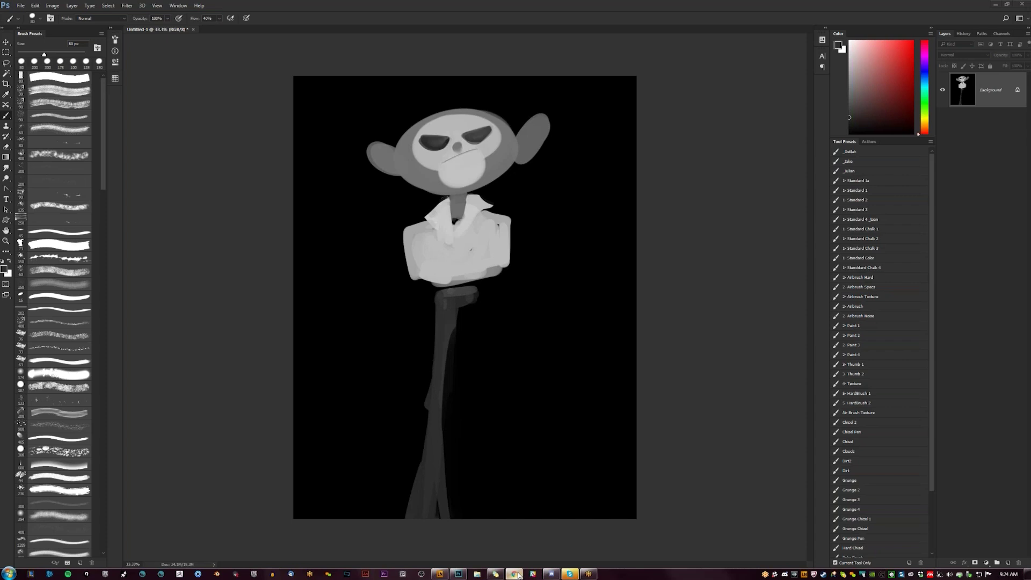
- Switch to the Chrome browser, open calumalexanderwatt.com in the new tab and maximize the window
click(514, 574)
click(221, 74)
text(calumalexanderwatt.com)
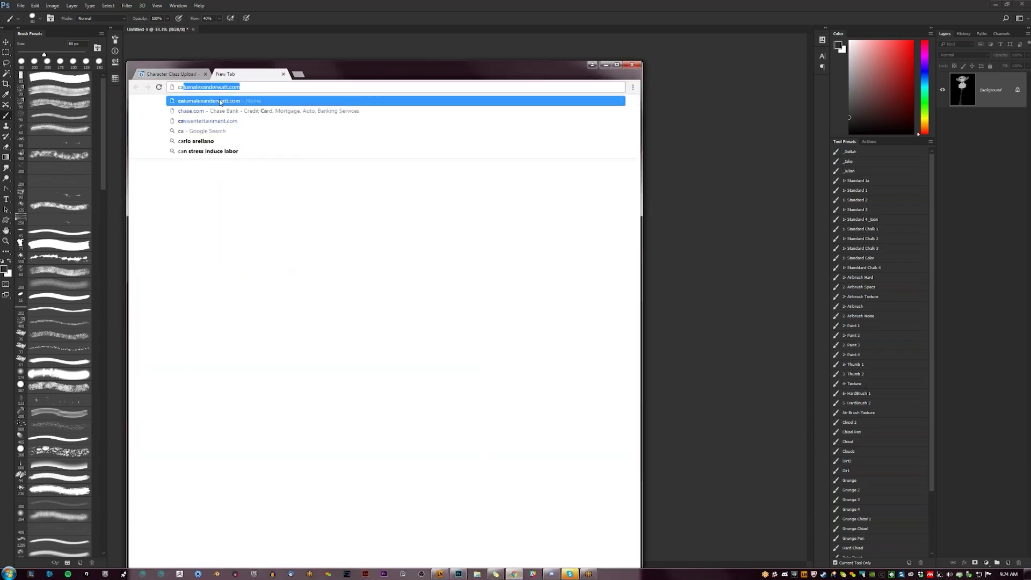
key(Return)
click(617, 64)
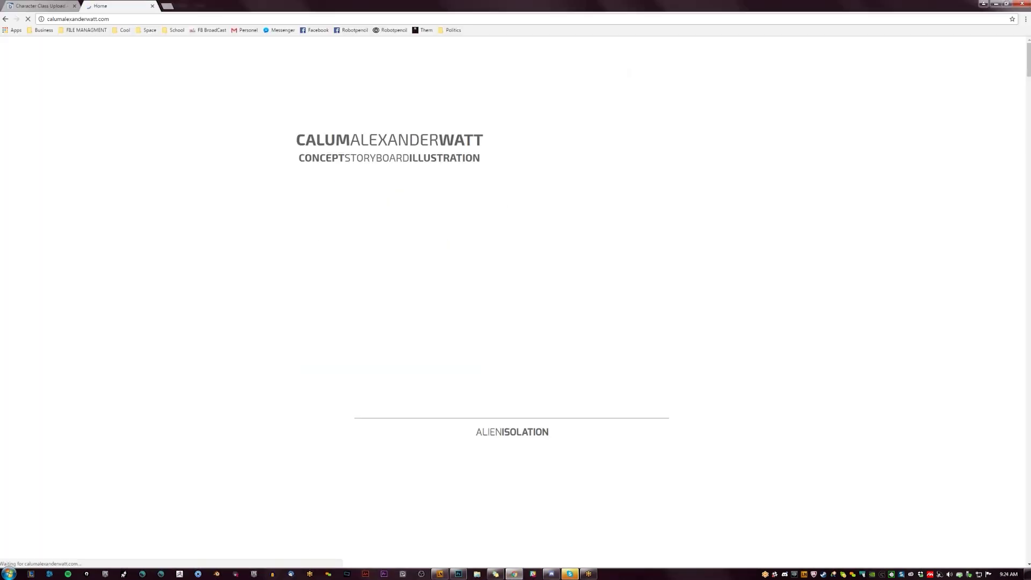
- Examine the Alien Isolation crew line-ups on the portfolio page, comparing their poses, clothing and equipment
scroll(736, 241, down, 7)
scroll(756, 256, down, 3)
scroll(756, 255, up, 4)
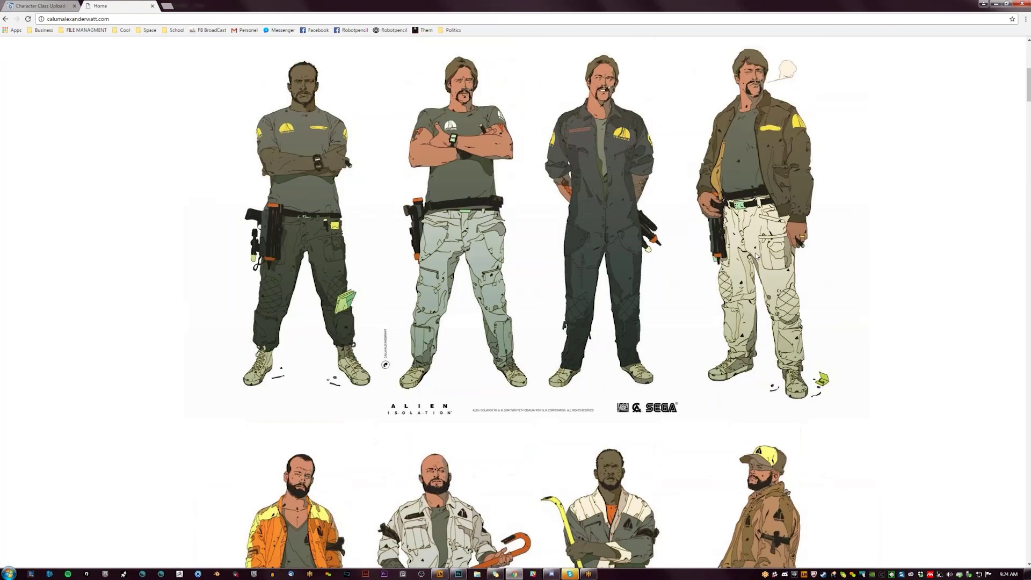
scroll(762, 234, down, 1)
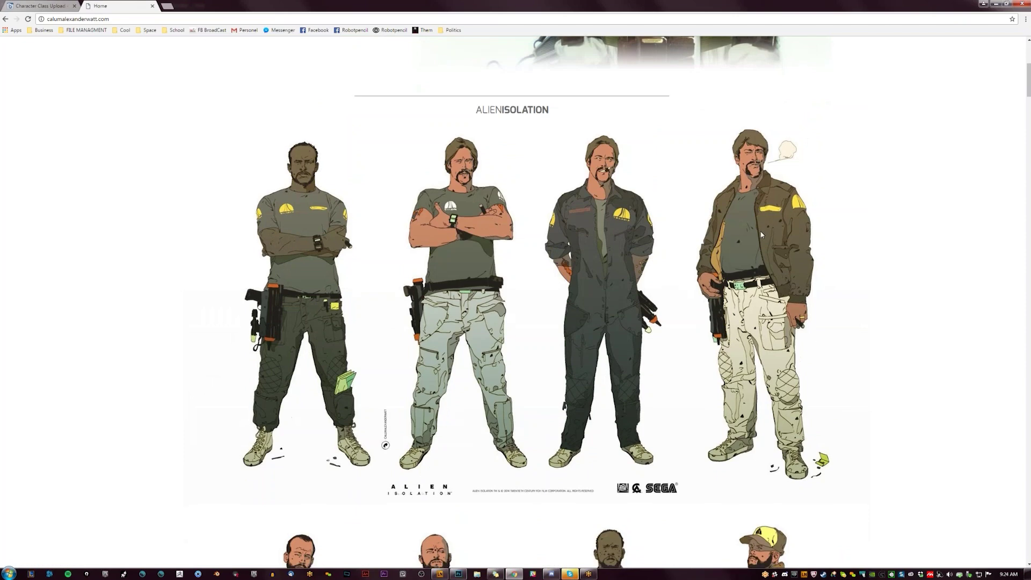
scroll(762, 233, down, 4)
scroll(762, 233, down, 5)
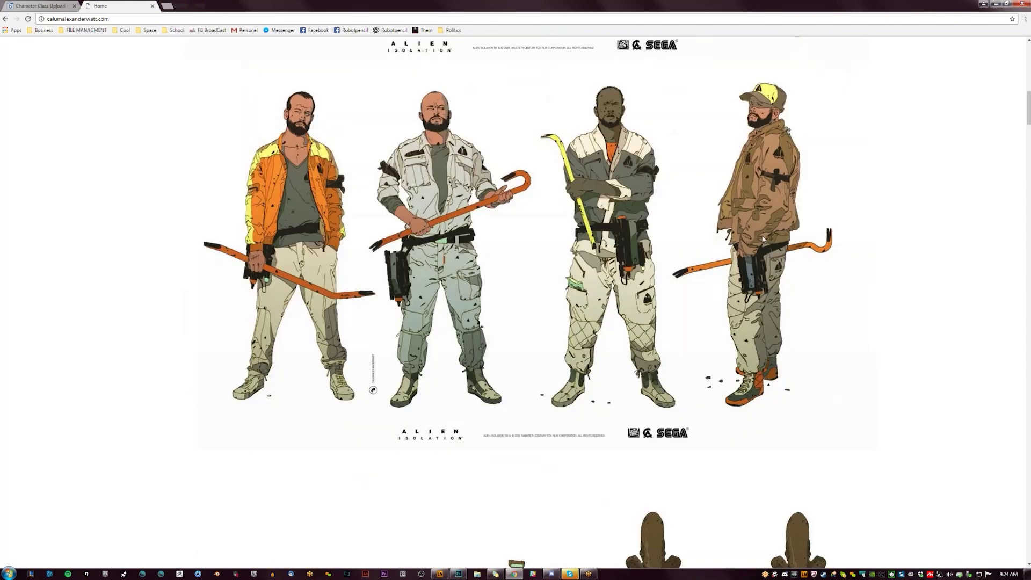
scroll(762, 236, down, 8)
scroll(762, 235, down, 14)
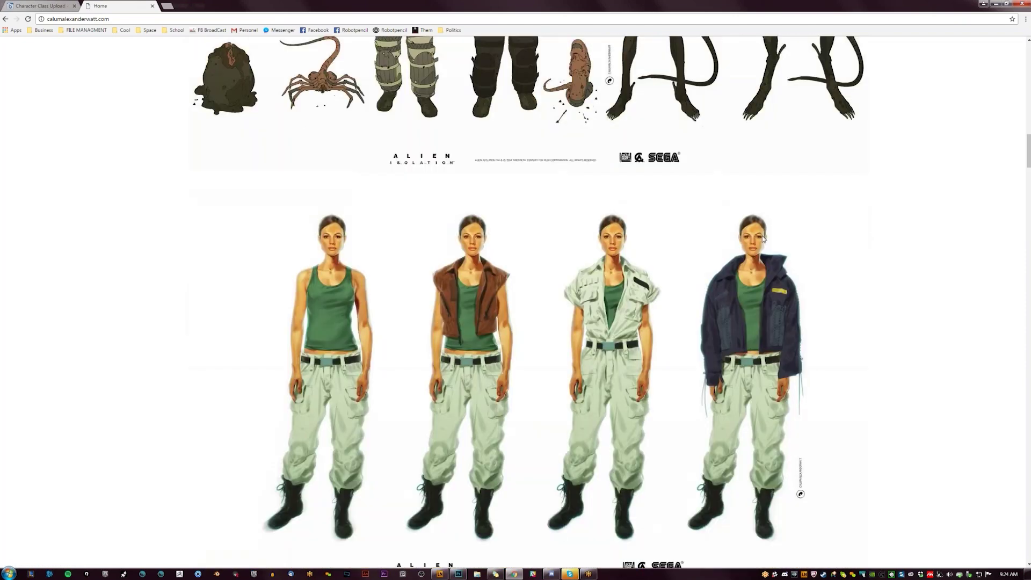
- Examine the female character's outfit variations, the Alien Isolation storyboards and the Batman Blackgate character designs
scroll(349, 262, down, 3)
scroll(352, 224, up, 4)
scroll(309, 187, down, 1)
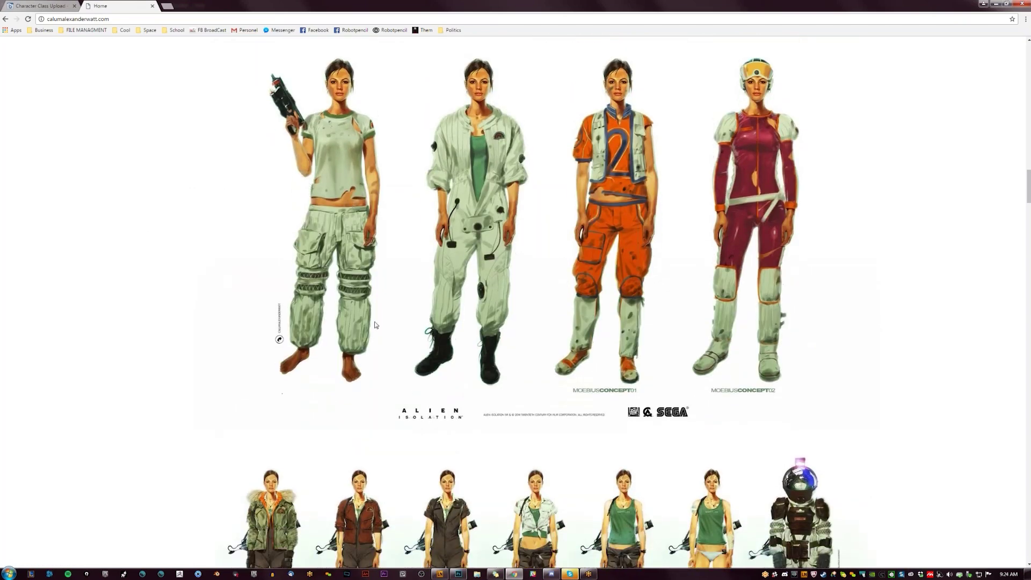
scroll(507, 266, down, 11)
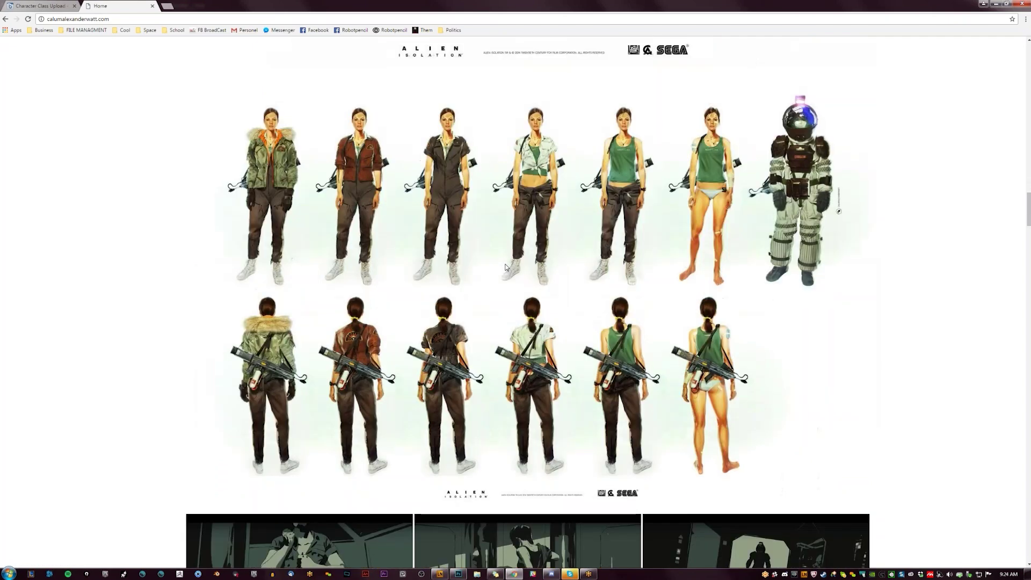
scroll(504, 267, up, 5)
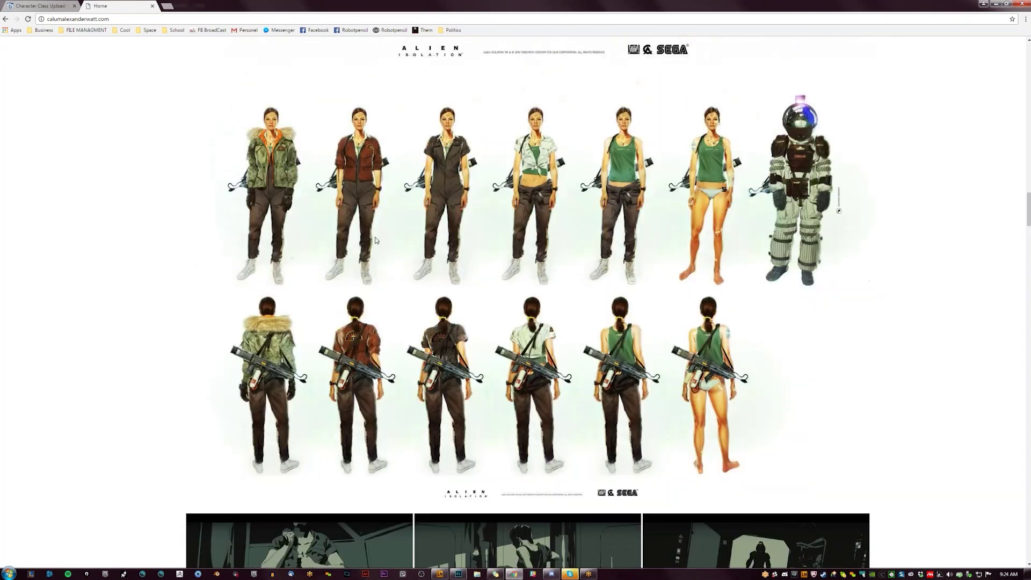
scroll(622, 426, down, 1)
scroll(623, 426, down, 11)
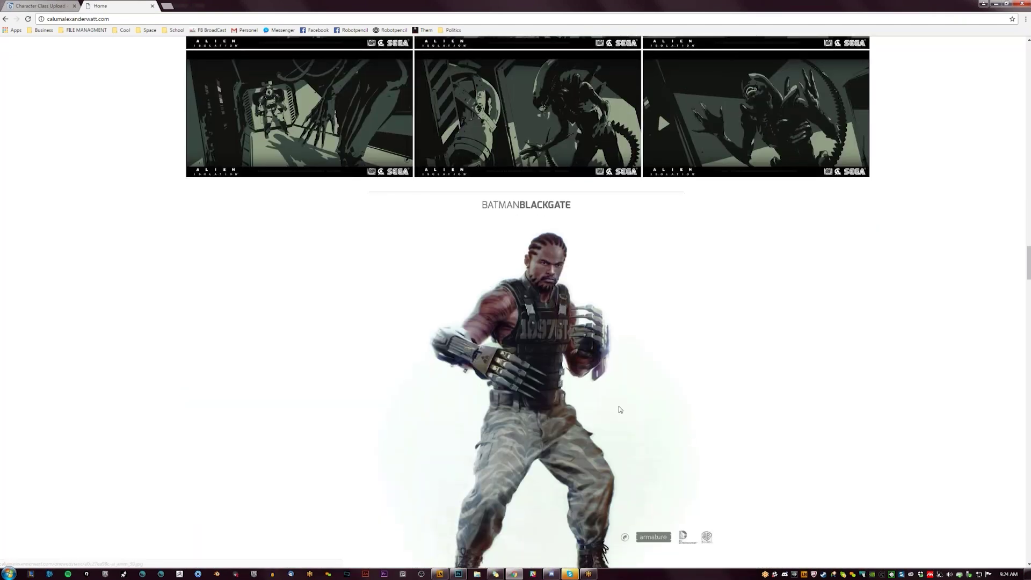
scroll(576, 382, down, 10)
- Search the web for "god of war anthony jones" and open the conceptartworld.com article on the God of War: Ascension concept art
key(ctrl+l)
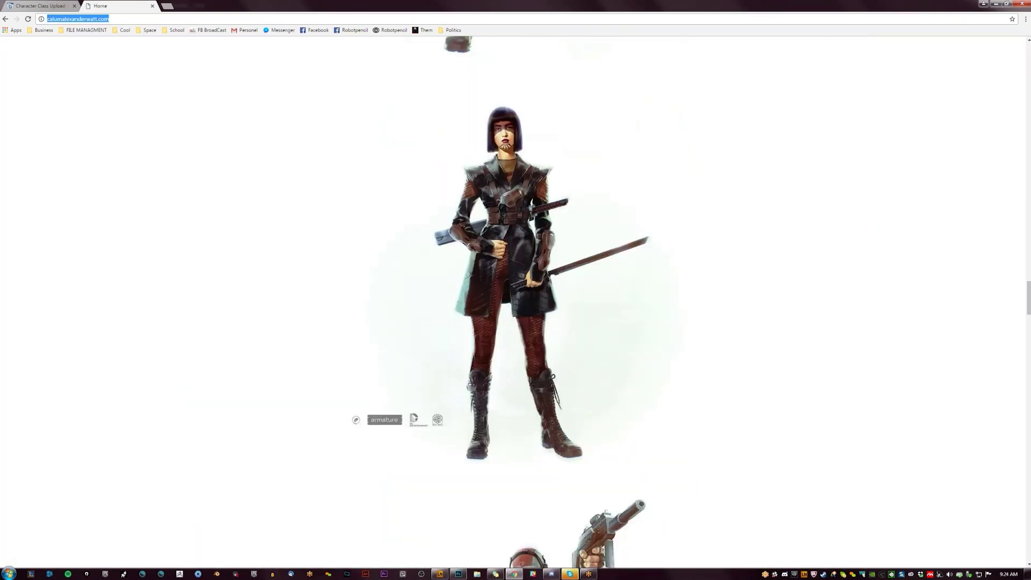
text(god of war)
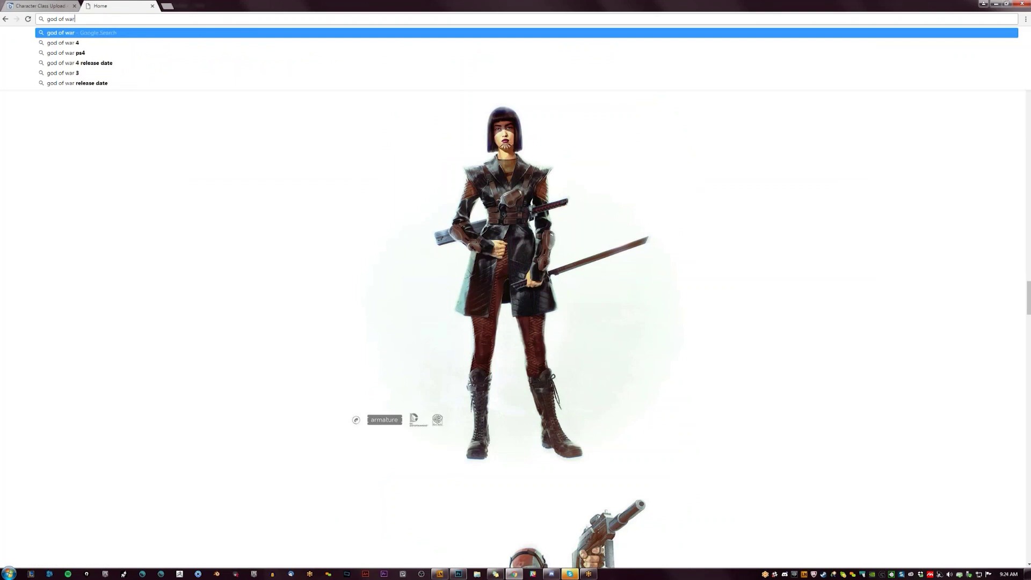
text( anthony jones)
key(Return)
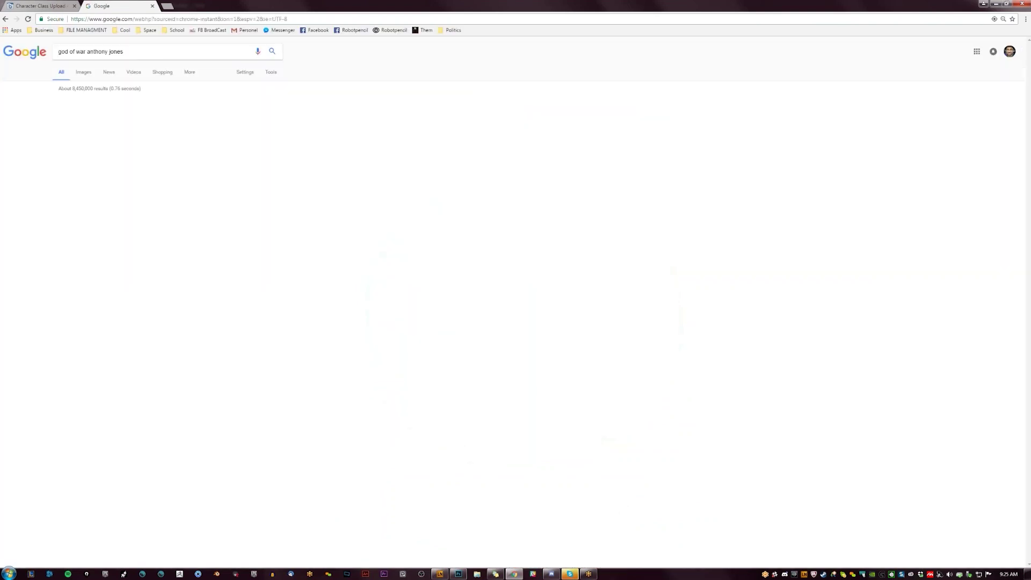
click(161, 104)
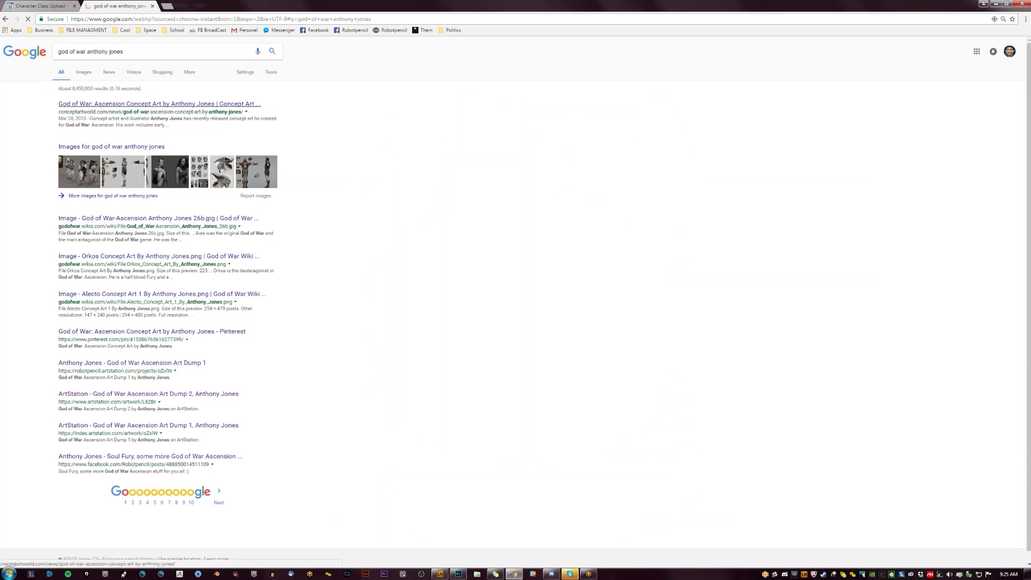
- Examine the article's character sketches, costume paintings and amulet designs down to the armoured character's turnaround sheet
scroll(474, 215, down, 12)
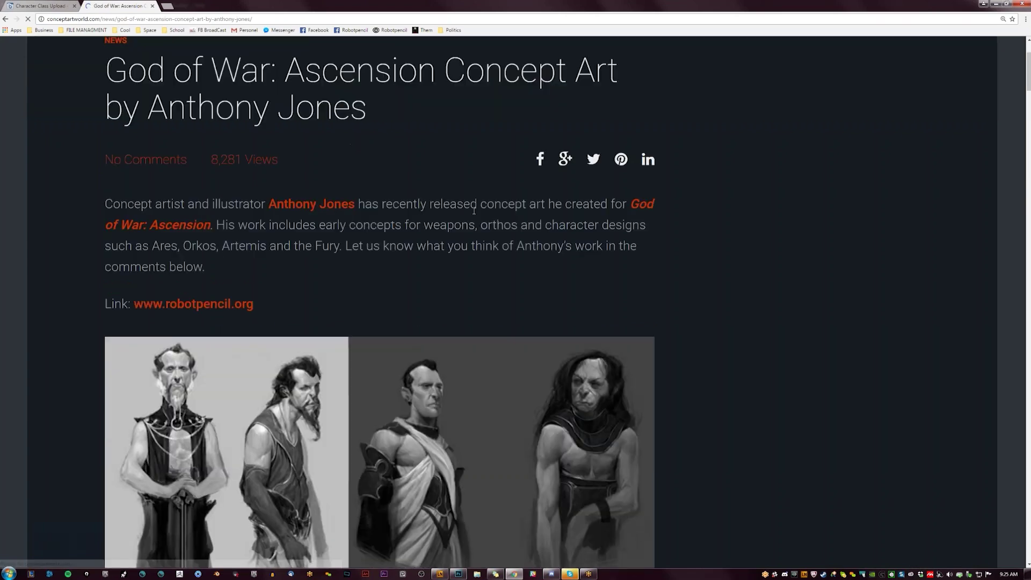
scroll(473, 214, up, 9)
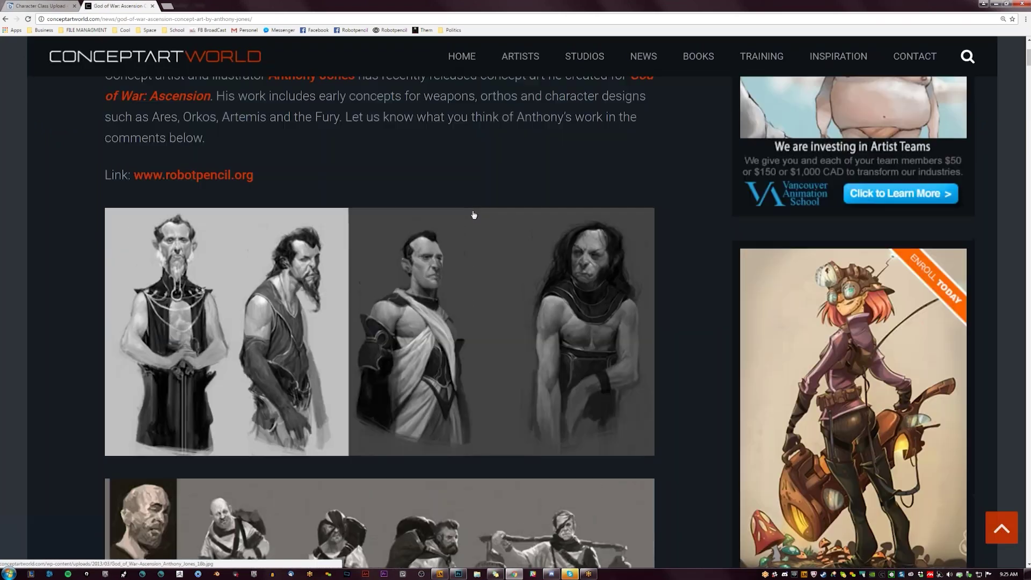
scroll(474, 215, down, 18)
scroll(379, 322, down, 18)
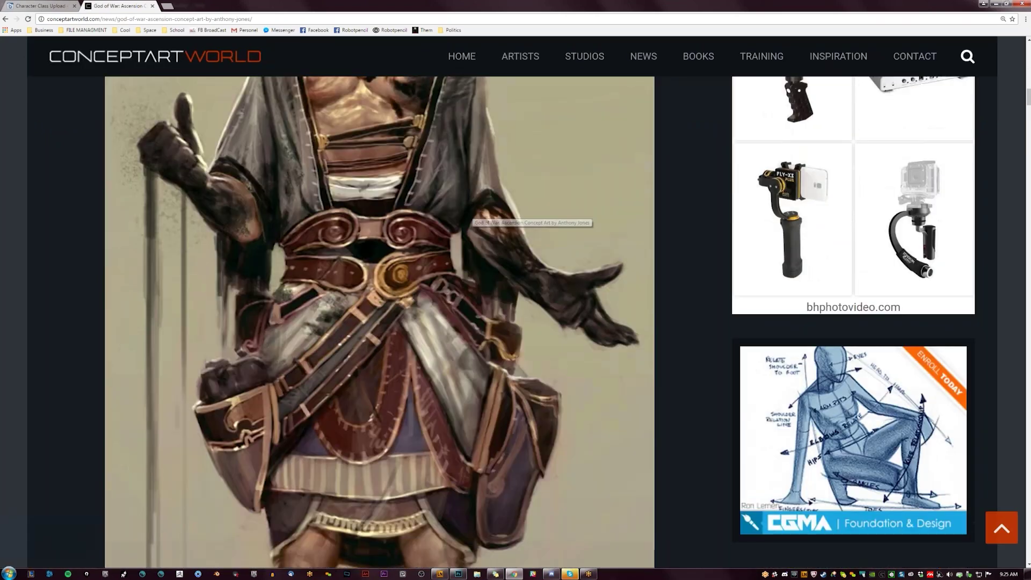
scroll(473, 216, down, 20)
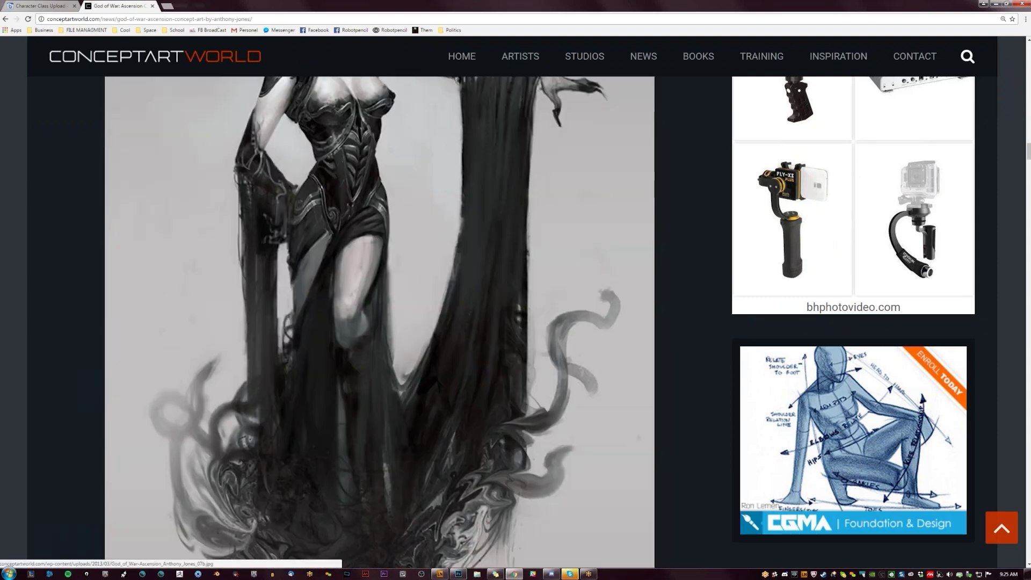
scroll(472, 215, down, 15)
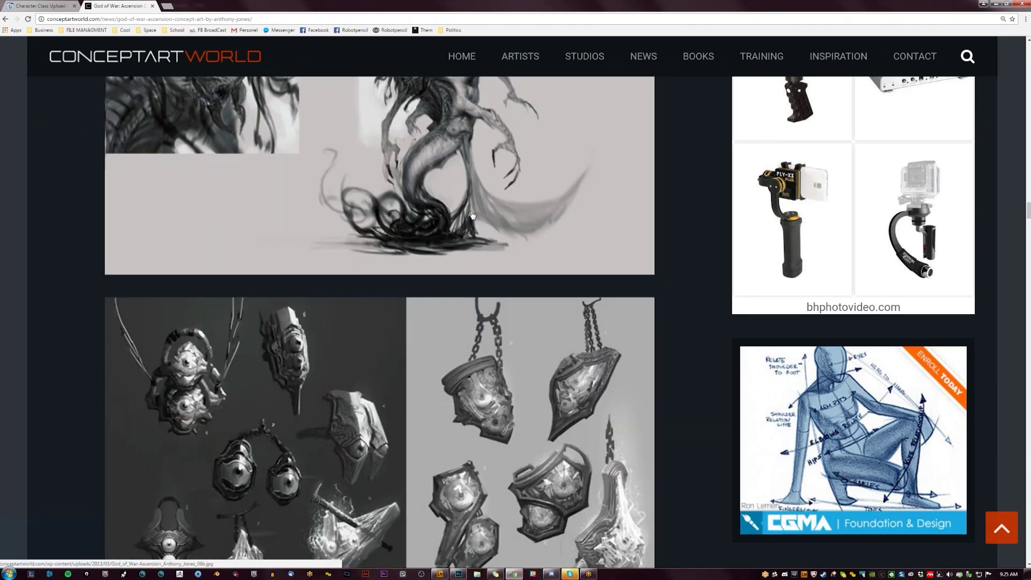
scroll(471, 216, up, 5)
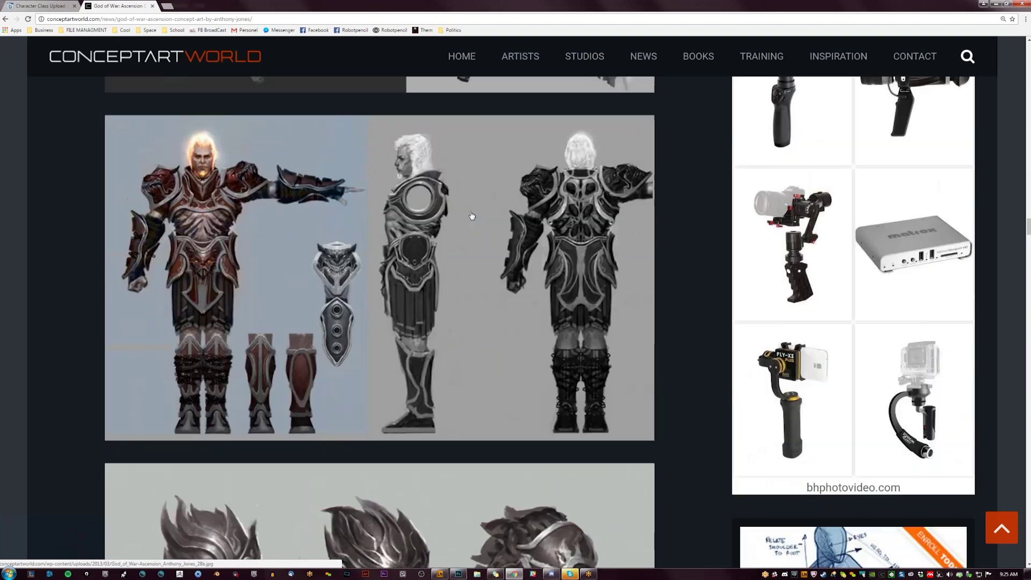
scroll(270, 279, down, 2)
- View the armoured character's turnaround at full size, including its side and back views, and return to the article
click(270, 280)
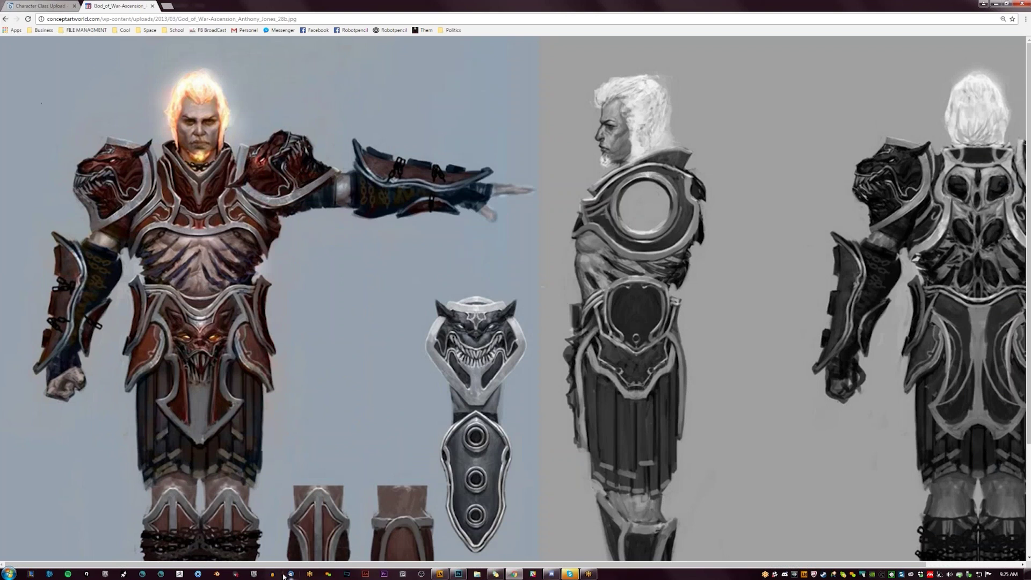
drag(283, 566, 502, 566)
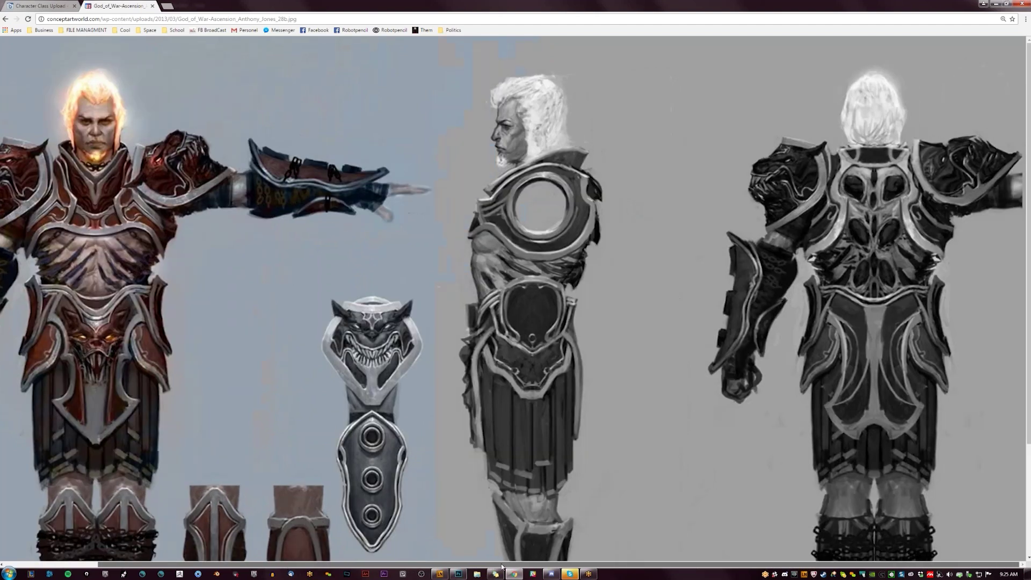
click(7, 20)
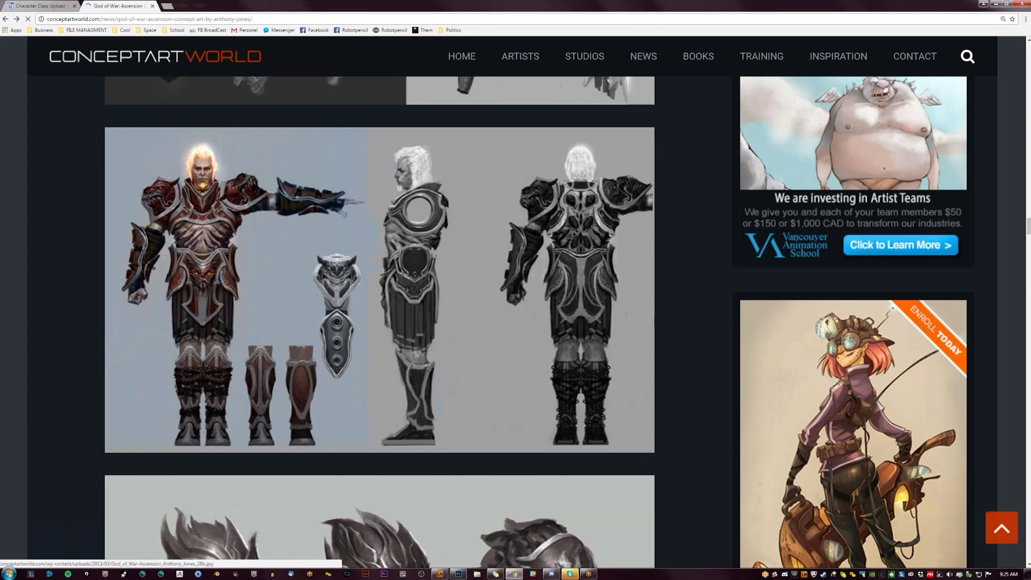
- Examine the numbered helmet variations and the creature and weapon concepts further down the article
scroll(253, 262, down, 20)
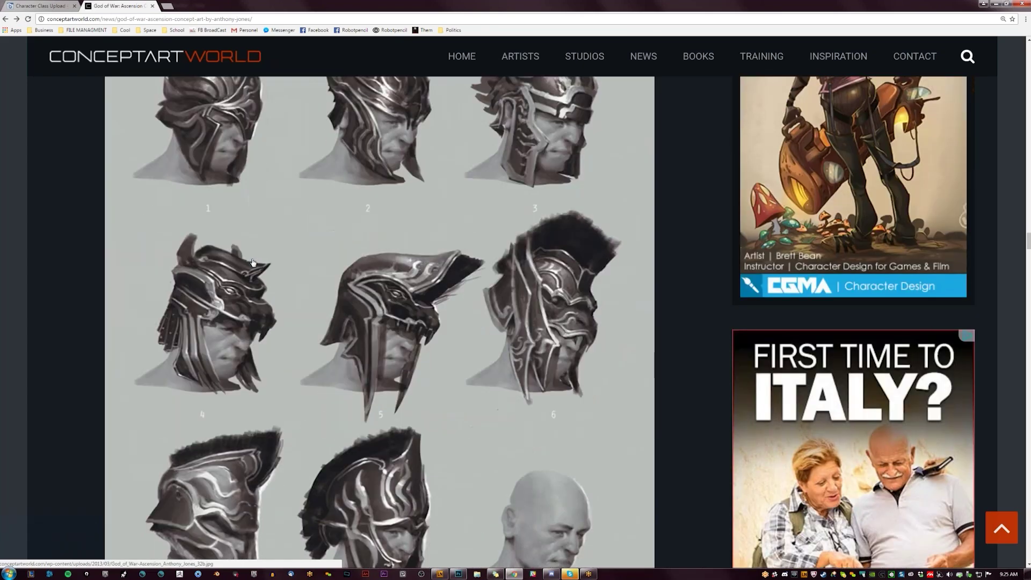
scroll(270, 303, up, 14)
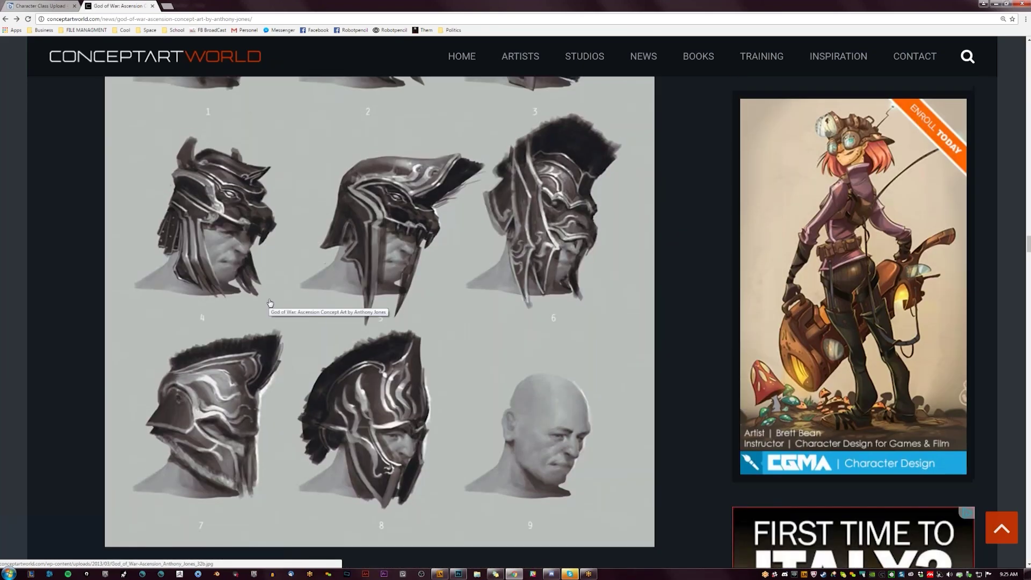
scroll(451, 246, down, 3)
scroll(451, 246, down, 18)
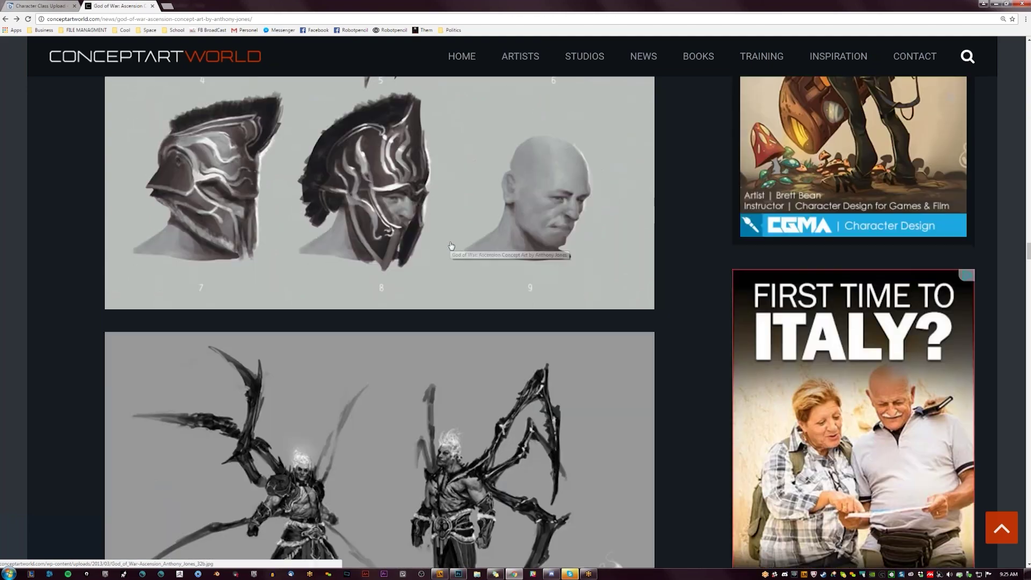
scroll(451, 246, down, 18)
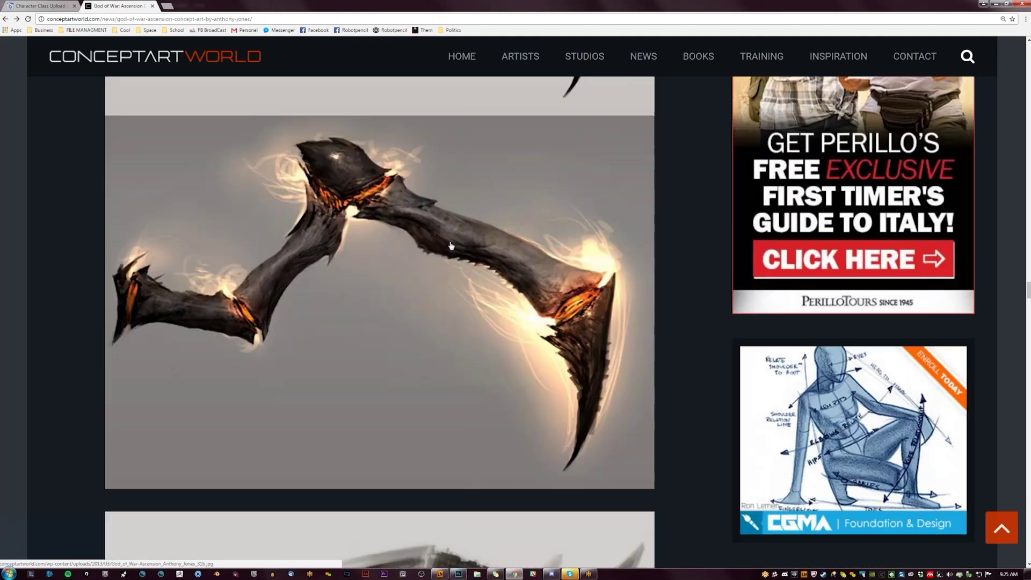
- Examine the article's remaining weapon, armour, shield and character sketches down to the warrior turnaround sheets
scroll(451, 246, down, 12)
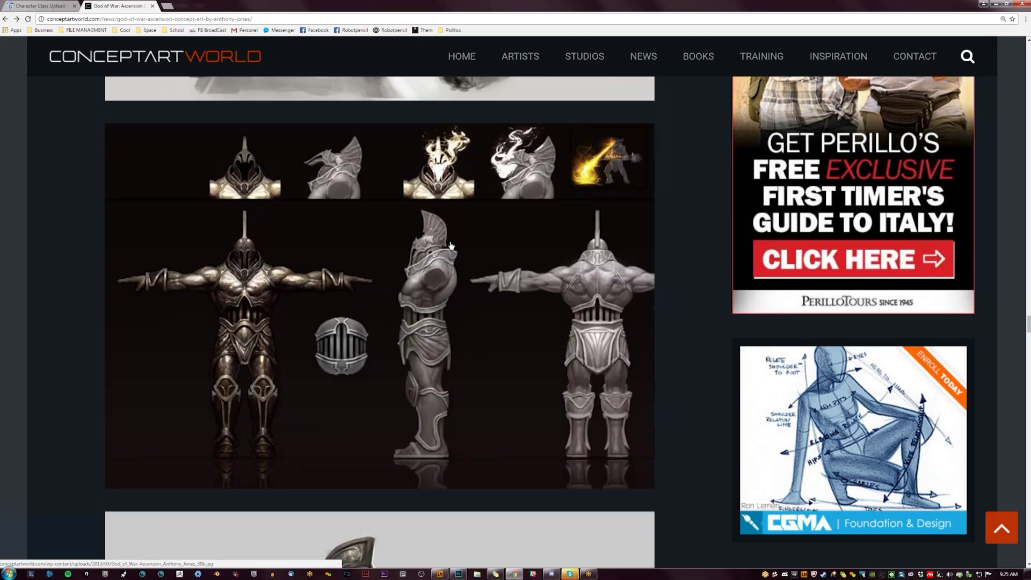
scroll(451, 246, down, 15)
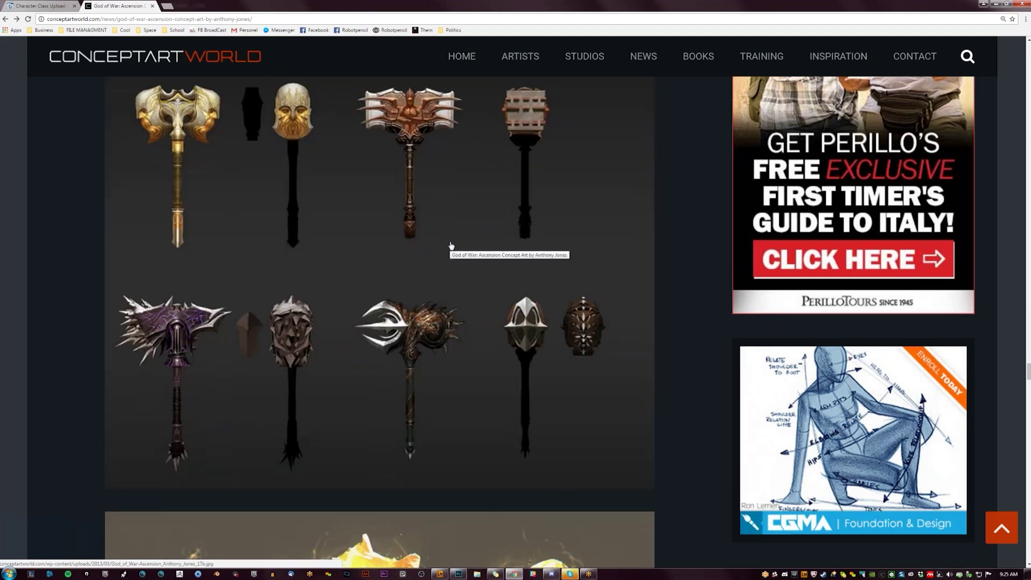
scroll(451, 246, down, 15)
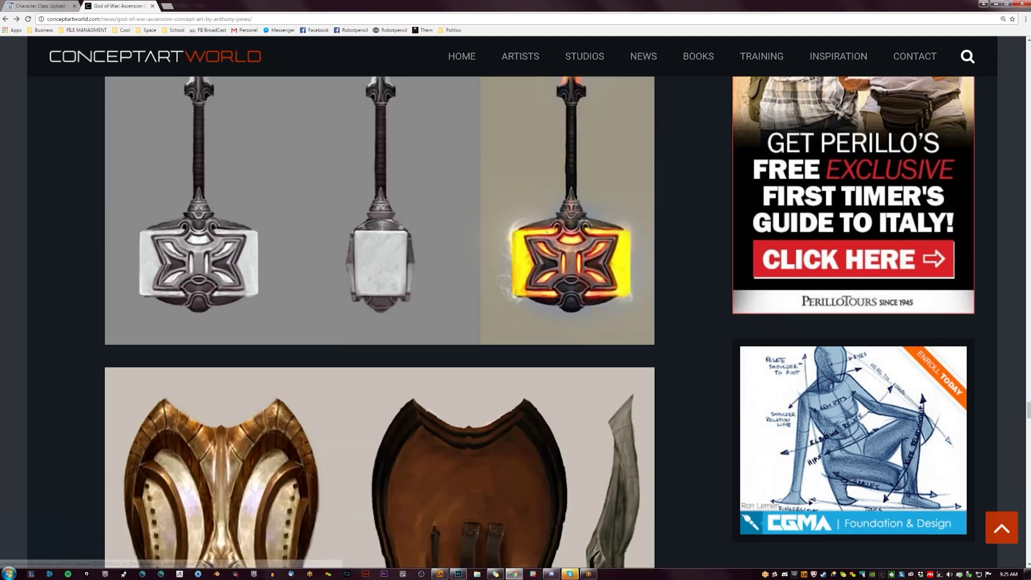
scroll(451, 246, down, 15)
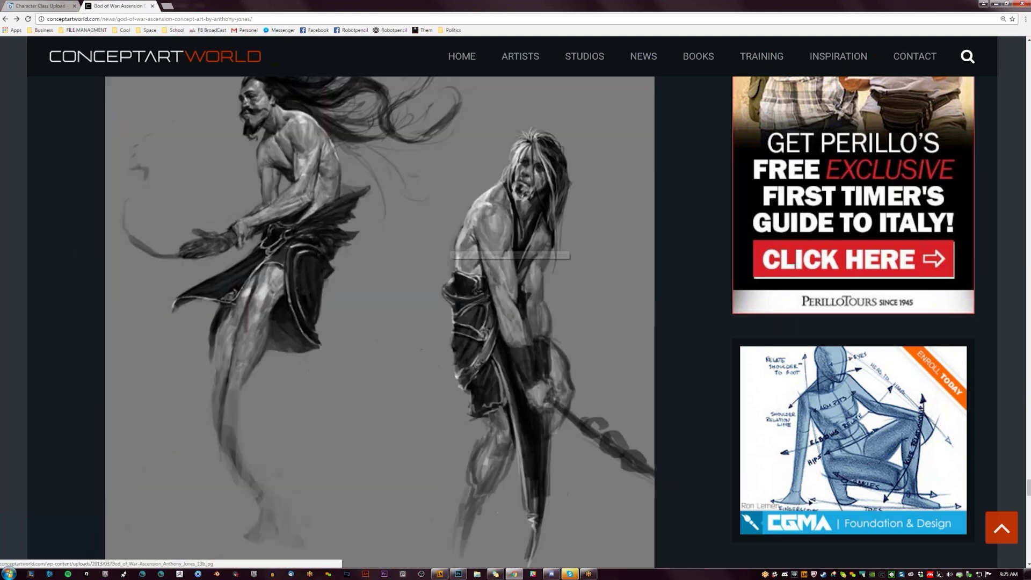
scroll(451, 246, down, 15)
scroll(451, 246, up, 3)
scroll(497, 278, up, 15)
scroll(498, 278, down, 5)
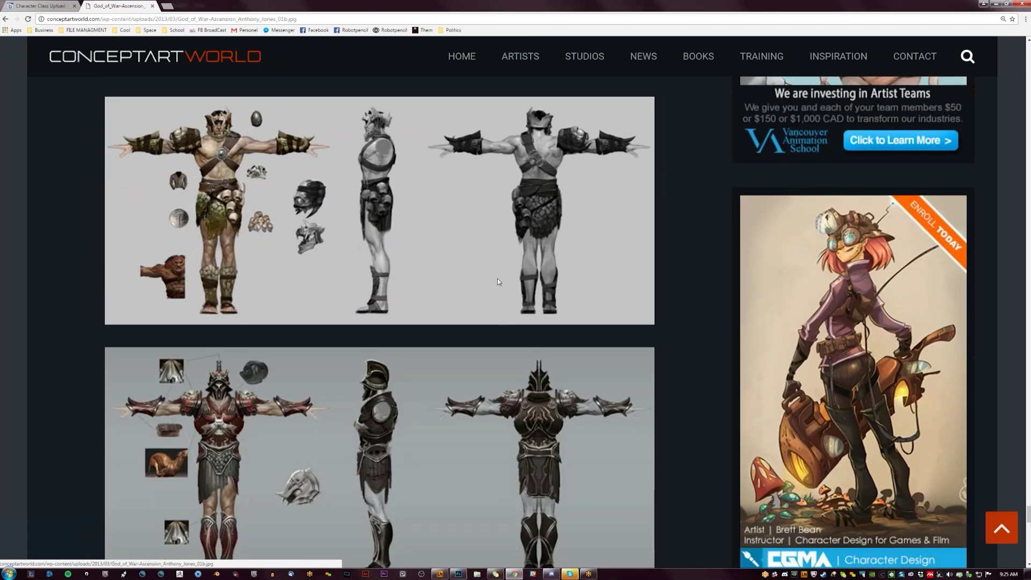
- View the skull-belted warrior's turnaround at full size, close its page and switch back to Photoshop
click(497, 278)
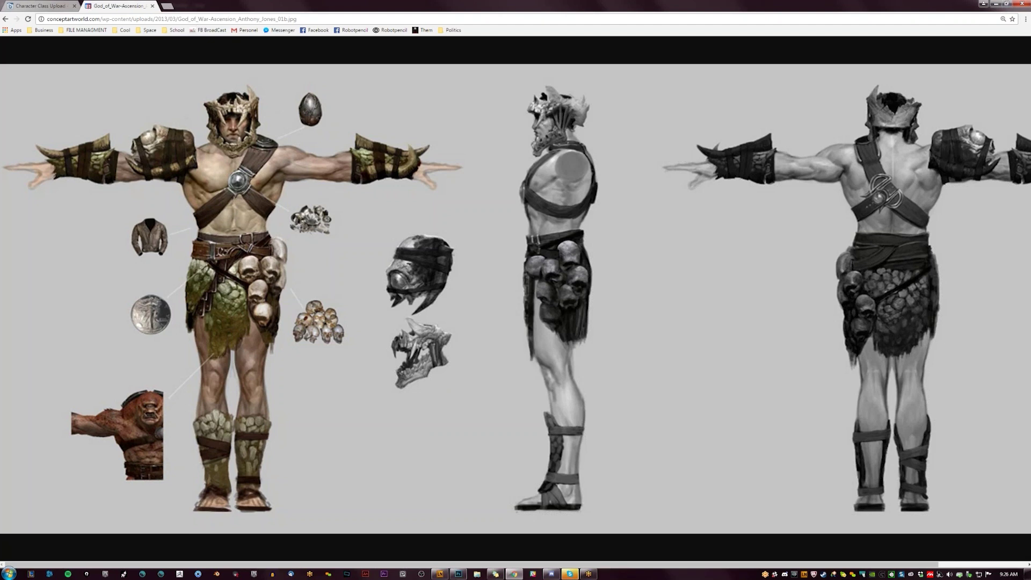
click(154, 6)
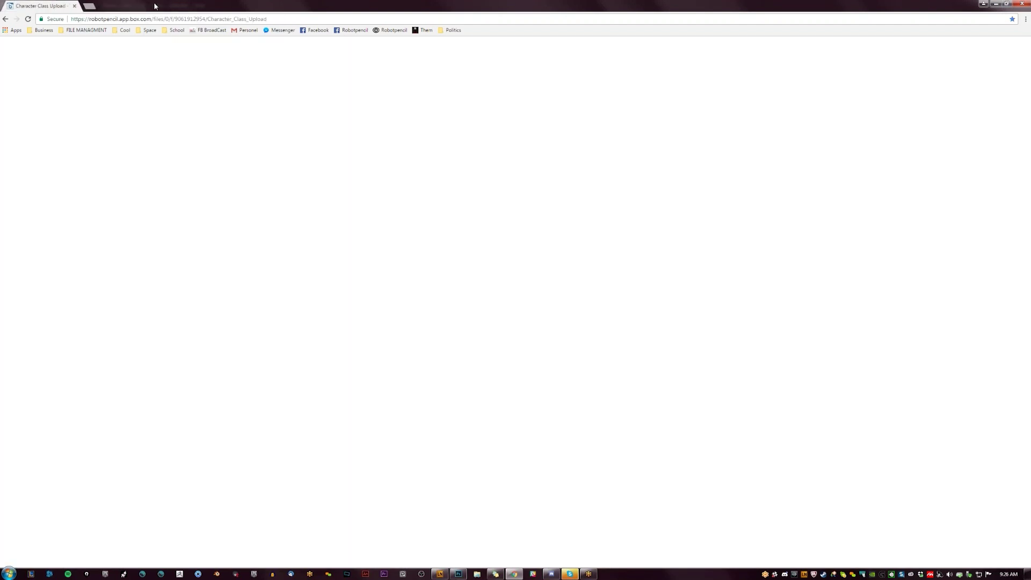
click(994, 5)
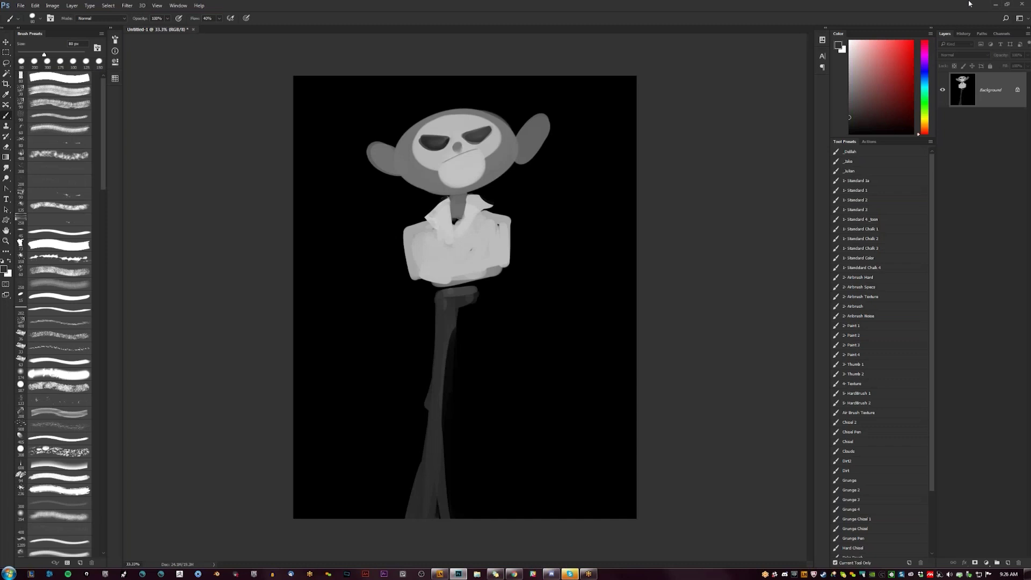
- Paint black over the flared lower part of the existing leg to narrow it to a thin, clean shape
alt+click(419, 372)
drag(421, 428, 415, 529)
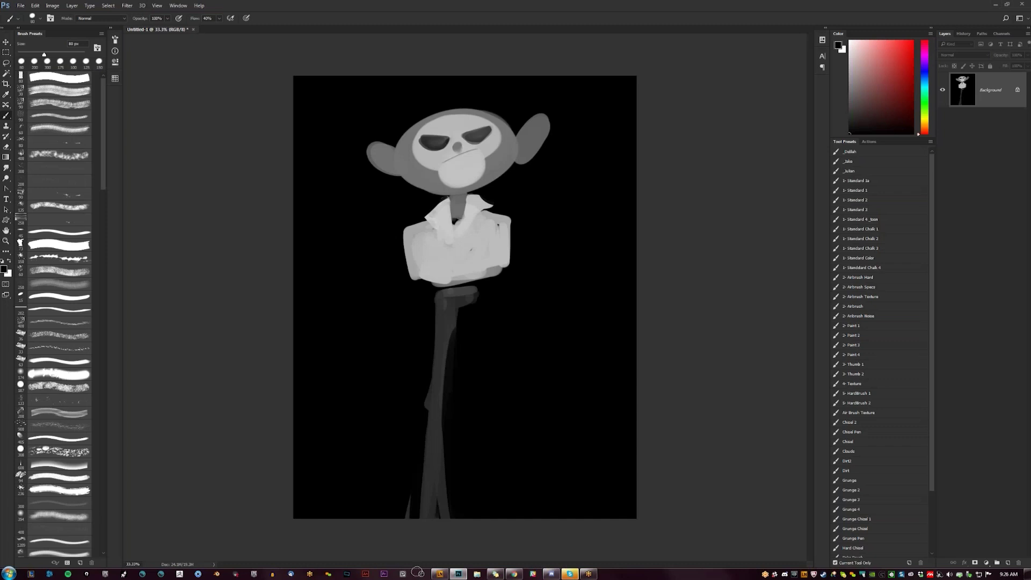
drag(410, 479, 406, 526)
drag(448, 467, 452, 527)
drag(451, 422, 432, 567)
- Paint the character's second leg in the sampled dark grey, with a bulging knee and a filled crotch
alt+click(465, 298)
mouse_move(469, 290)
mouse_down()
mouse_move(444, 291)
mouse_move(490, 534)
mouse_up()
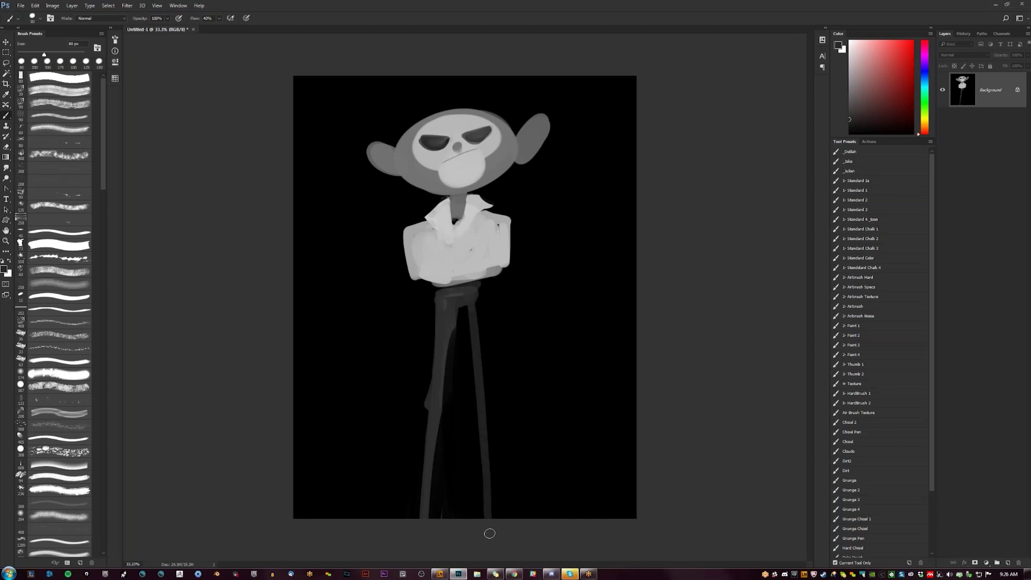
drag(465, 307, 490, 540)
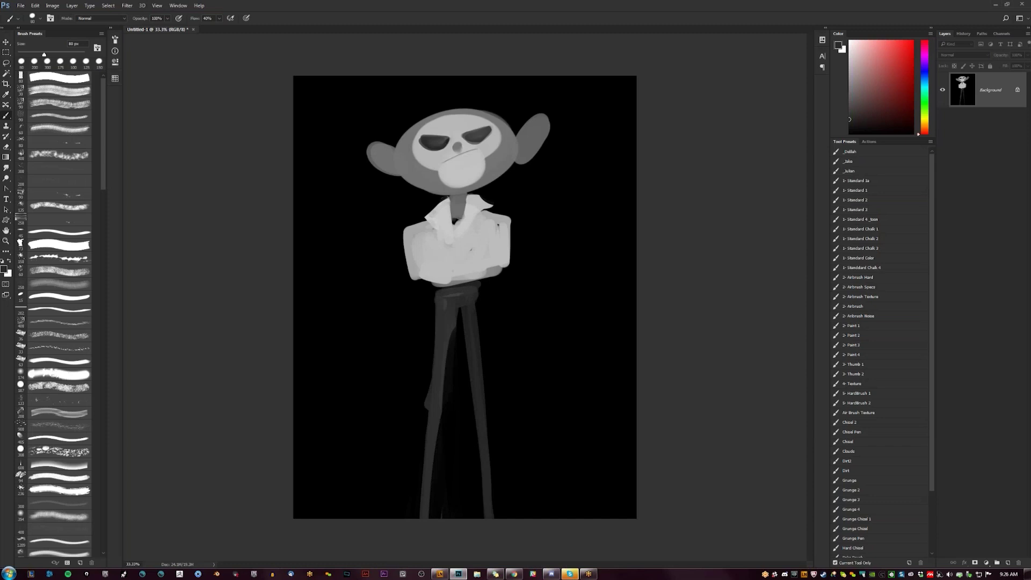
drag(480, 395, 486, 404)
mouse_move(448, 320)
mouse_down()
mouse_move(461, 324)
mouse_move(450, 294)
mouse_move(477, 318)
mouse_move(486, 312)
mouse_move(461, 301)
mouse_up()
- Paint a belt of white blocks across the waist with a smaller brush and trim its outer edges with black
key(d)
key([)
key(bracketleft)
right_click(459, 297)
key(x)
mouse_move(436, 298)
mouse_down()
mouse_move(460, 287)
mouse_move(475, 284)
mouse_up()
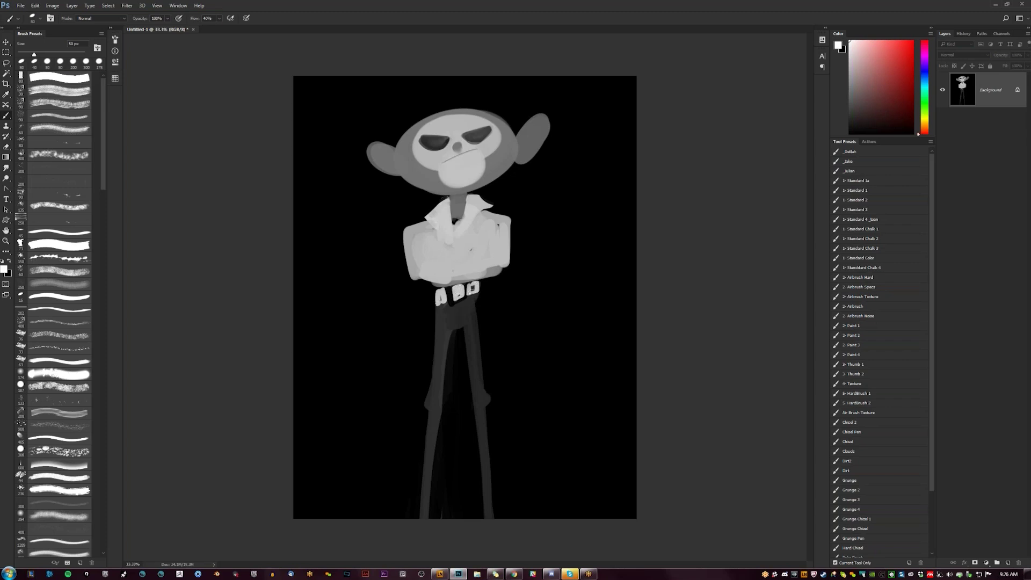
alt+click(445, 307)
alt+click(428, 298)
drag(435, 290, 432, 319)
drag(480, 280, 479, 296)
- Flip the canvas horizontally and shade the inside of both ears with a darker grey
key(ctrl+shift+h)
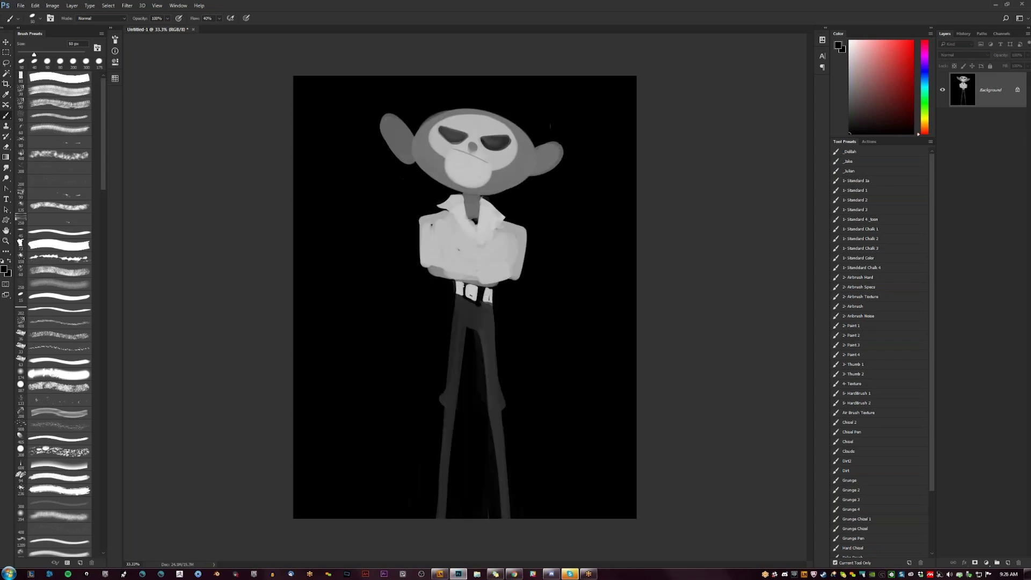
key(bracketright)
alt+click(454, 133)
mouse_move(386, 124)
mouse_down()
mouse_move(400, 128)
mouse_move(402, 153)
mouse_up()
mouse_move(541, 148)
mouse_down()
mouse_move(553, 152)
mouse_move(545, 168)
mouse_up()
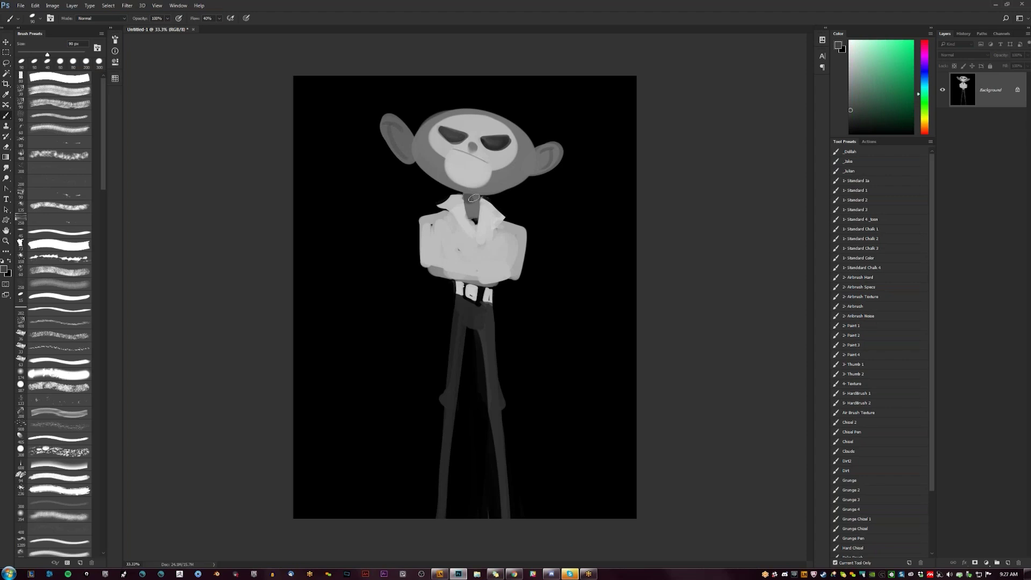
- Even out the shirt's tones and outline with sampled light greys, and blend its surface with the Smudge tool
alt+click(468, 272)
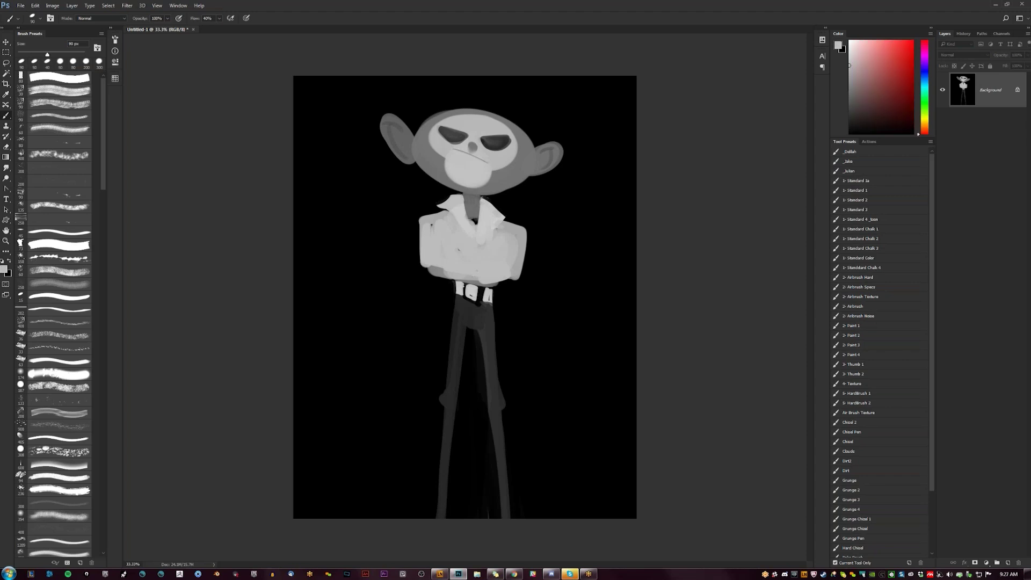
mouse_move(419, 225)
mouse_down()
mouse_move(430, 271)
mouse_move(446, 275)
mouse_up()
mouse_move(431, 225)
mouse_down()
mouse_move(439, 217)
mouse_move(456, 250)
mouse_up()
alt+click(490, 252)
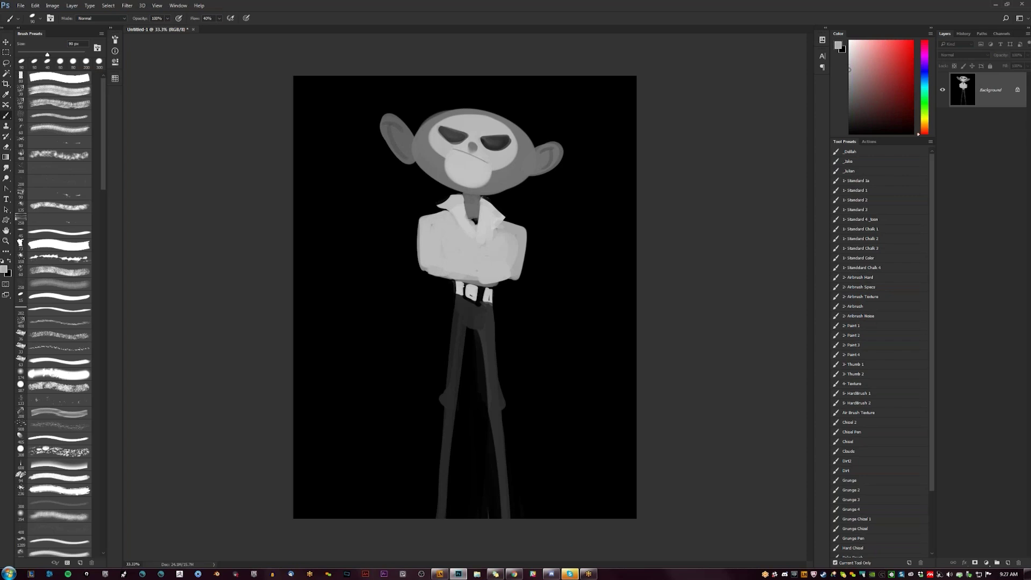
mouse_move(507, 230)
mouse_down()
mouse_move(494, 247)
mouse_move(510, 245)
mouse_move(502, 231)
mouse_up()
alt+click(494, 248)
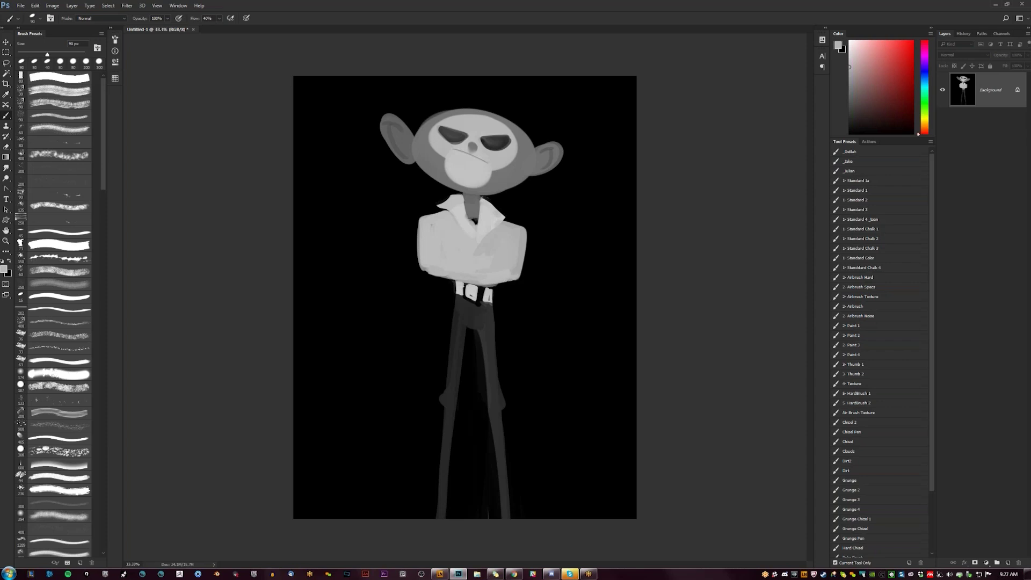
key(r)
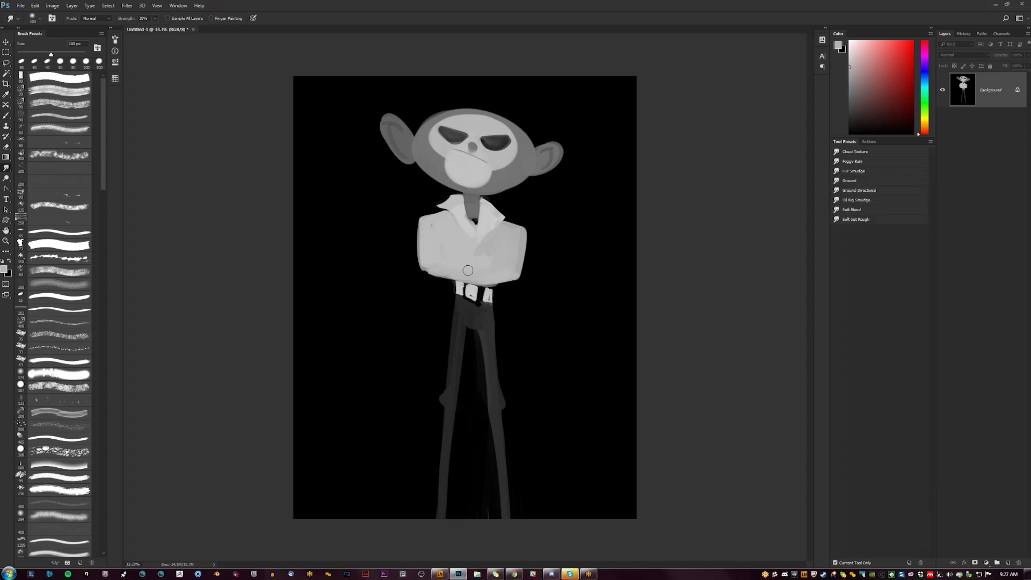
key(bracketright)
key(b)
- Paint a long light grey sleeve with a fingered hand hanging from the left shoulder, redoing the first stroke
drag(417, 221, 407, 322)
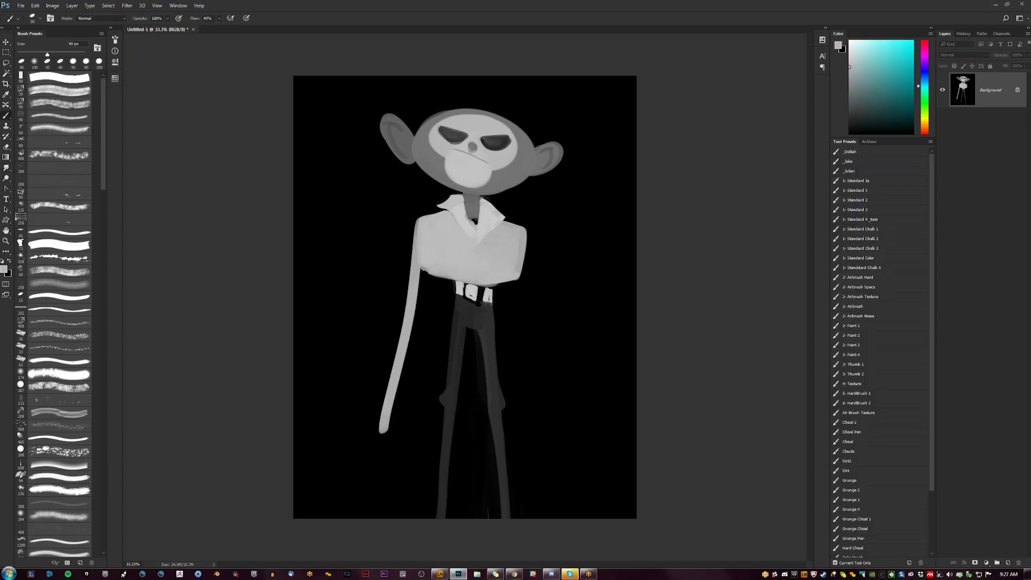
key(ctrl+z)
drag(417, 223, 401, 435)
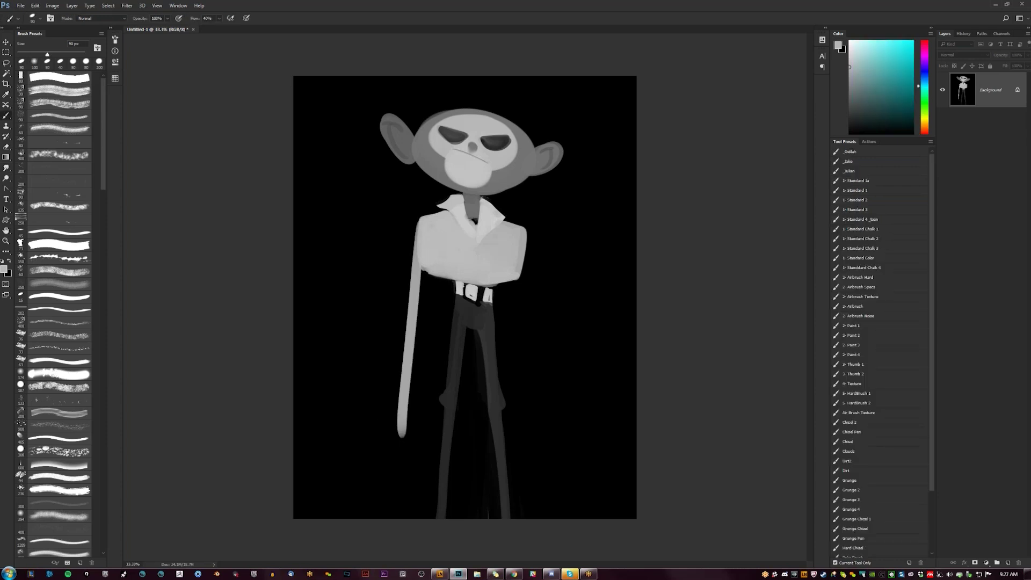
mouse_move(420, 268)
mouse_down()
mouse_move(417, 414)
mouse_move(403, 441)
mouse_move(409, 376)
mouse_move(412, 409)
mouse_up()
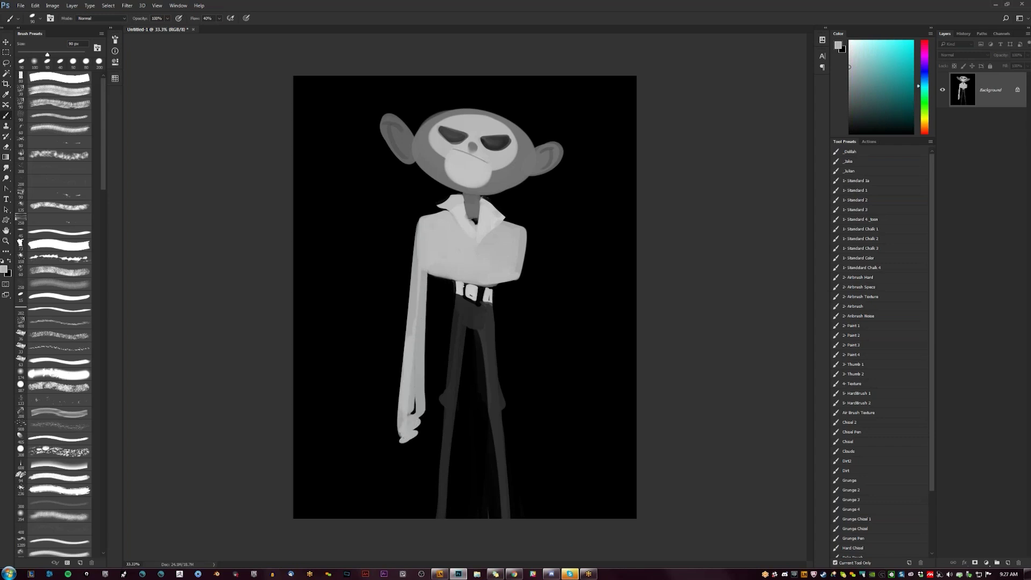
- Paint the other long sleeved arm with its hand, flipping the canvas horizontally to widen the sleeve
alt+click(521, 262)
drag(519, 273, 529, 430)
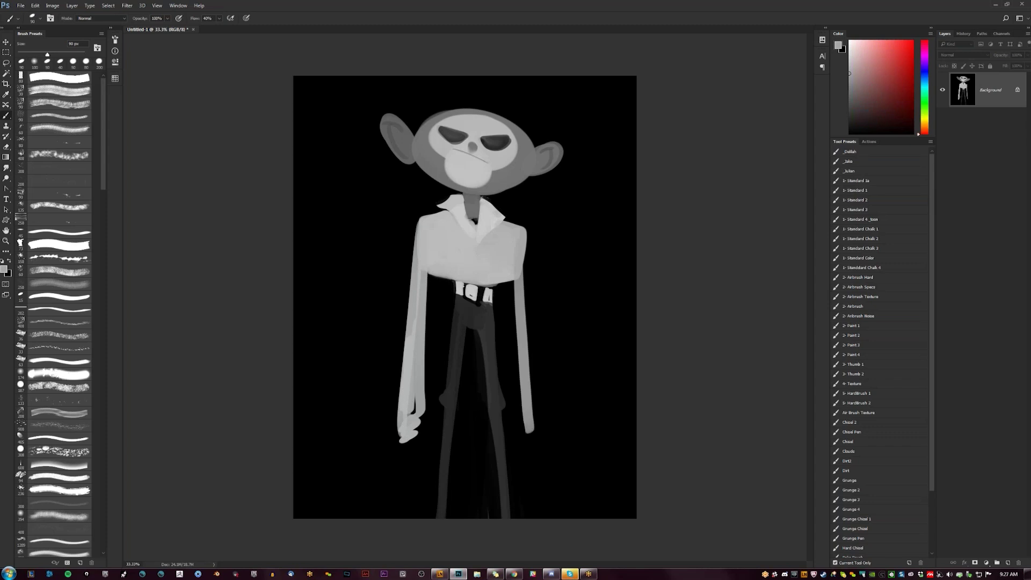
key(ctrl+shift+h)
drag(411, 260, 392, 433)
drag(398, 376, 397, 444)
mouse_move(406, 255)
mouse_down()
mouse_move(382, 427)
mouse_move(389, 420)
mouse_up()
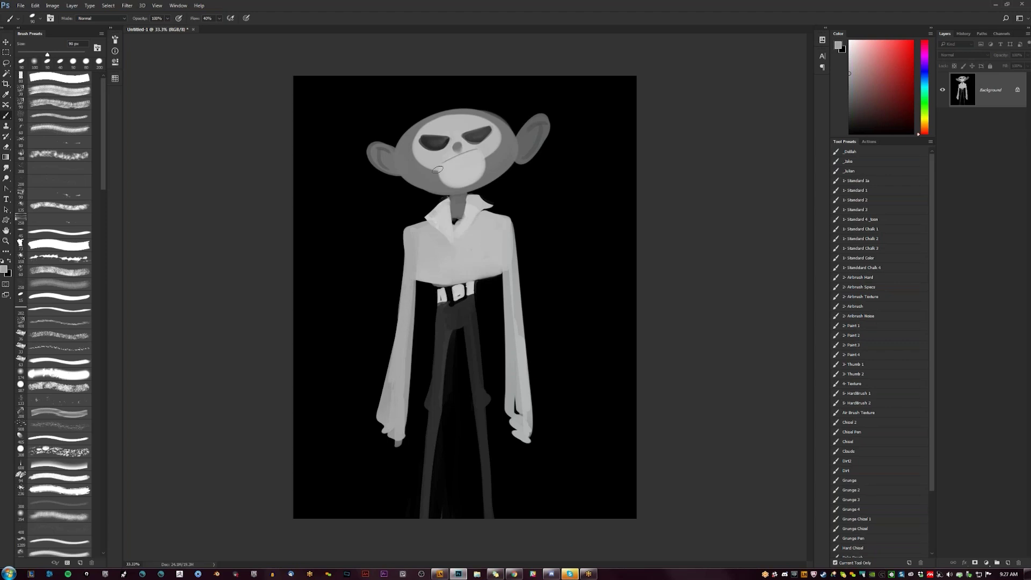
- Paint a tilted mid-grey oval head with two small ears in the empty area left of the figure
alt+click(419, 174)
mouse_move(360, 224)
mouse_down()
mouse_move(322, 258)
mouse_move(345, 237)
mouse_up()
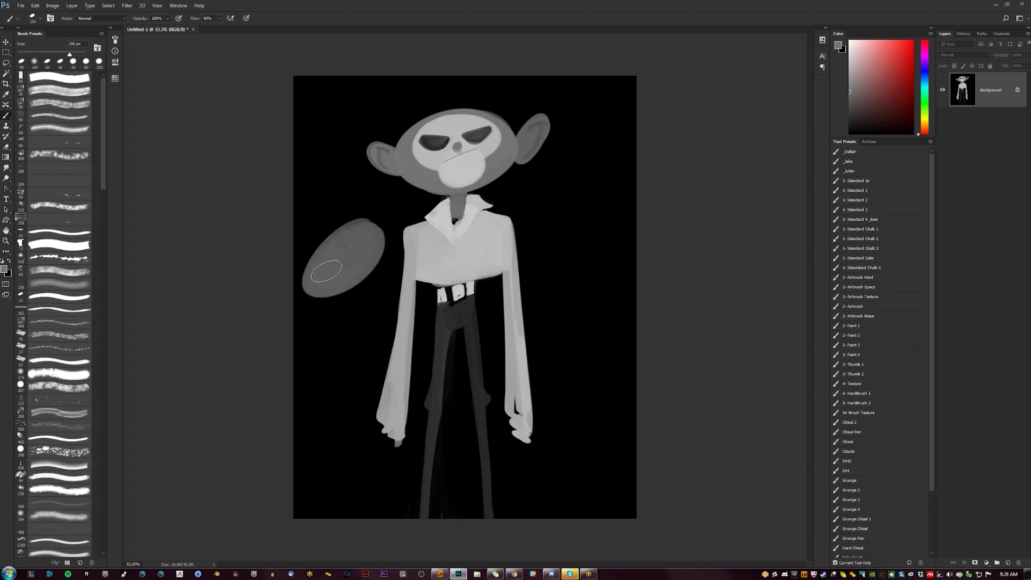
key(bracketleft)
key(bracketleft)
key(bracketleft)
key(bracketleft)
key(bracketleft)
key(bracketleft)
key(bracketleft)
key(bracketleft)
mouse_move(394, 228)
mouse_down()
mouse_move(384, 259)
mouse_move(383, 249)
mouse_up()
mouse_move(307, 257)
mouse_down()
mouse_move(304, 278)
mouse_move(304, 262)
mouse_up()
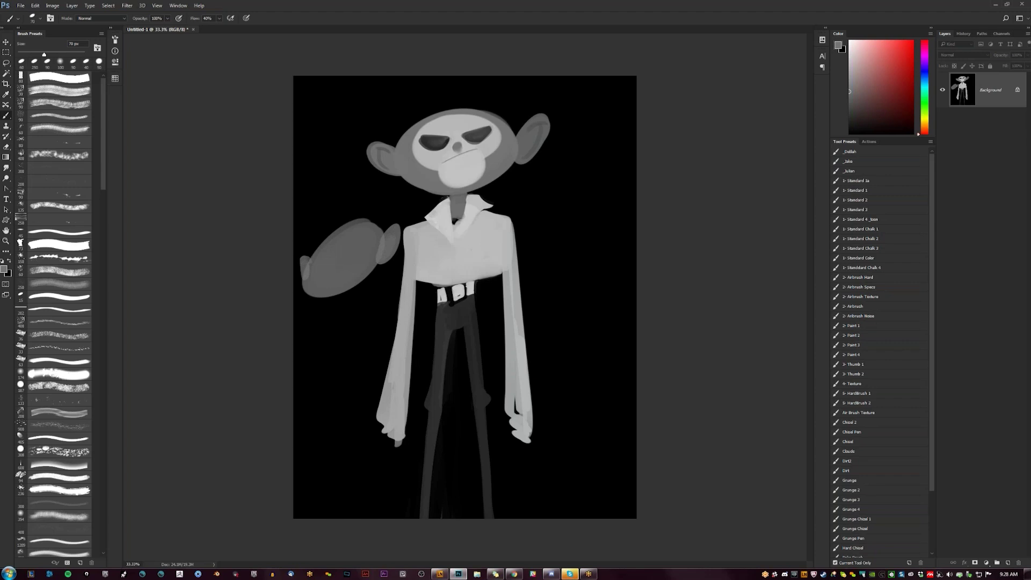
- Paint a second mid-grey oval head with two small ears in the empty area right of the figure
key(bracketright)
key(bracketright)
key(bracketright)
key(bracketright)
key(bracketright)
key(bracketright)
key(bracketright)
key(bracketright)
key(bracketright)
drag(561, 263, 595, 264)
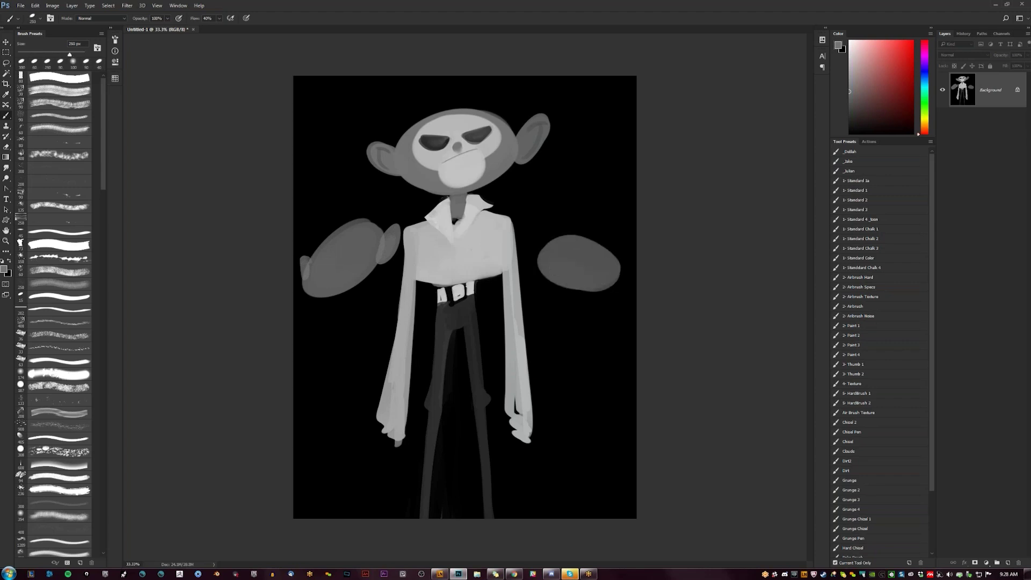
drag(530, 254, 539, 266)
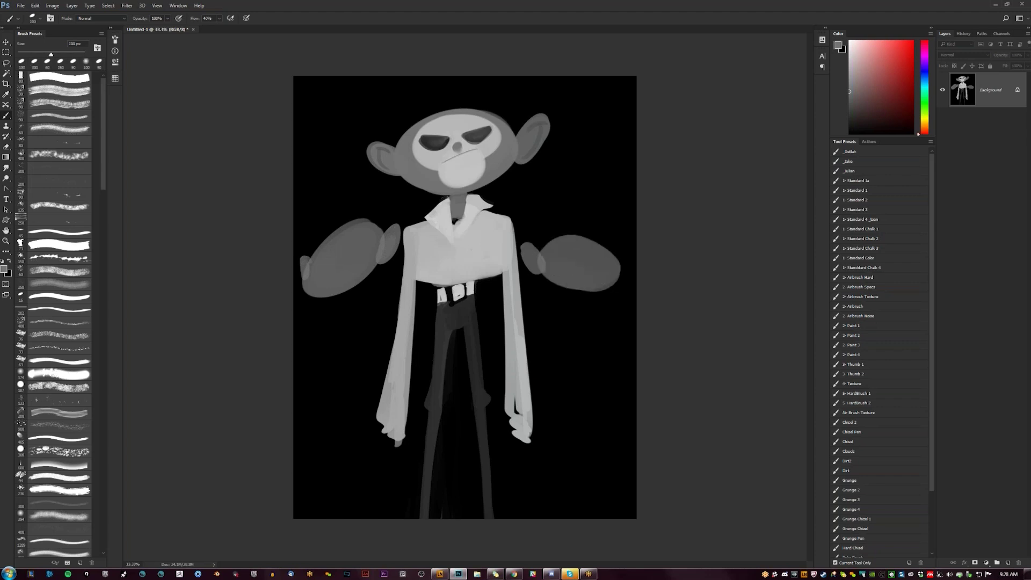
drag(621, 269, 628, 264)
- Add a light grey oval face patch to each of the two side heads, using the sampled shirt tone
alt+click(509, 257)
mouse_move(561, 252)
mouse_down()
mouse_move(604, 265)
mouse_move(575, 255)
mouse_up()
key(bracketleft)
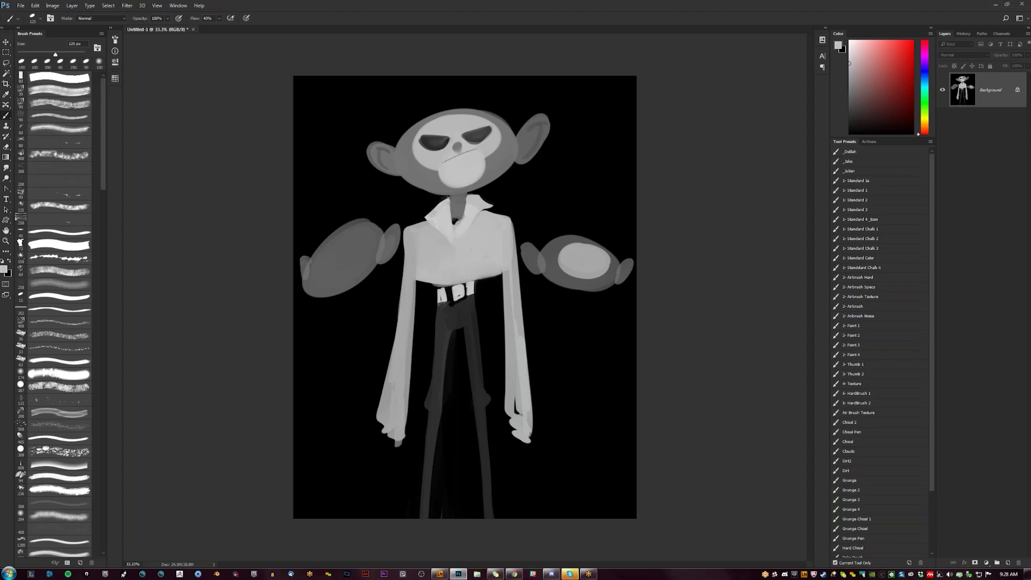
mouse_move(314, 269)
mouse_down()
mouse_move(331, 281)
mouse_move(330, 252)
mouse_move(317, 281)
mouse_move(329, 244)
mouse_move(316, 260)
mouse_move(329, 280)
mouse_up()
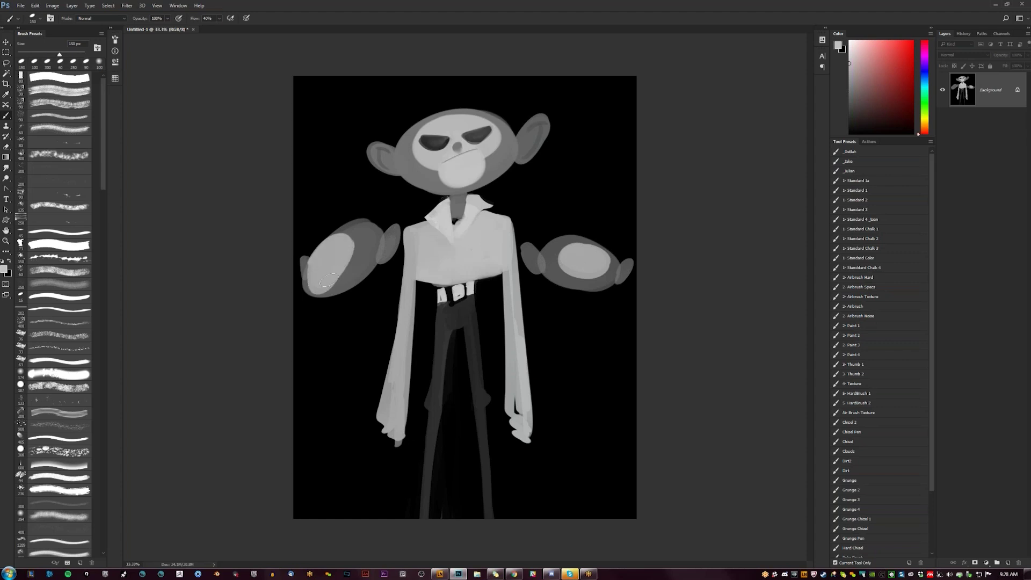
alt+click(580, 277)
key(ctrl+alt+z)
key(ctrl+alt+z)
key(ctrl+alt+z)
key(ctrl+alt+z)
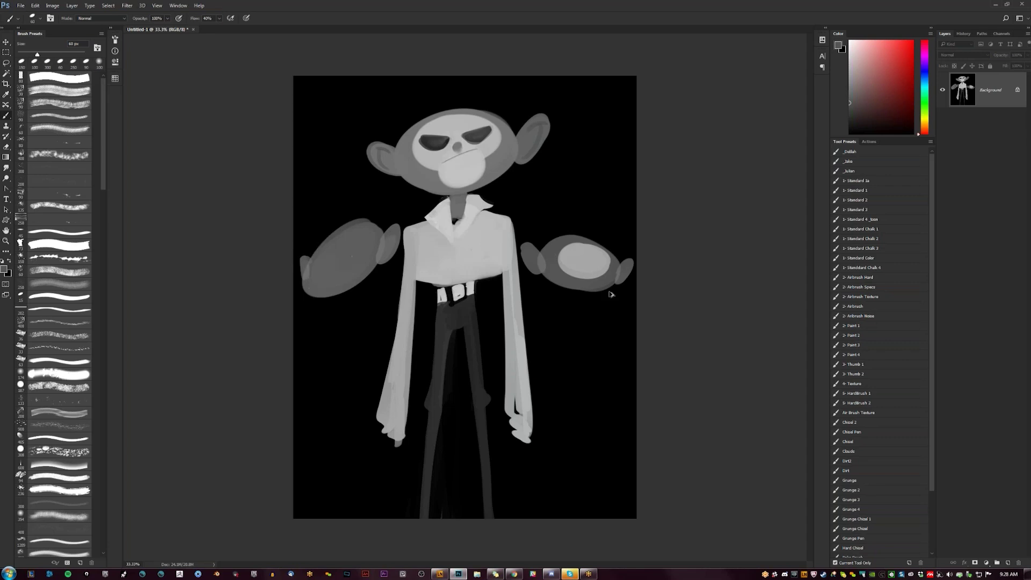
key(ctrl+alt+z)
key(ctrl+alt+z)
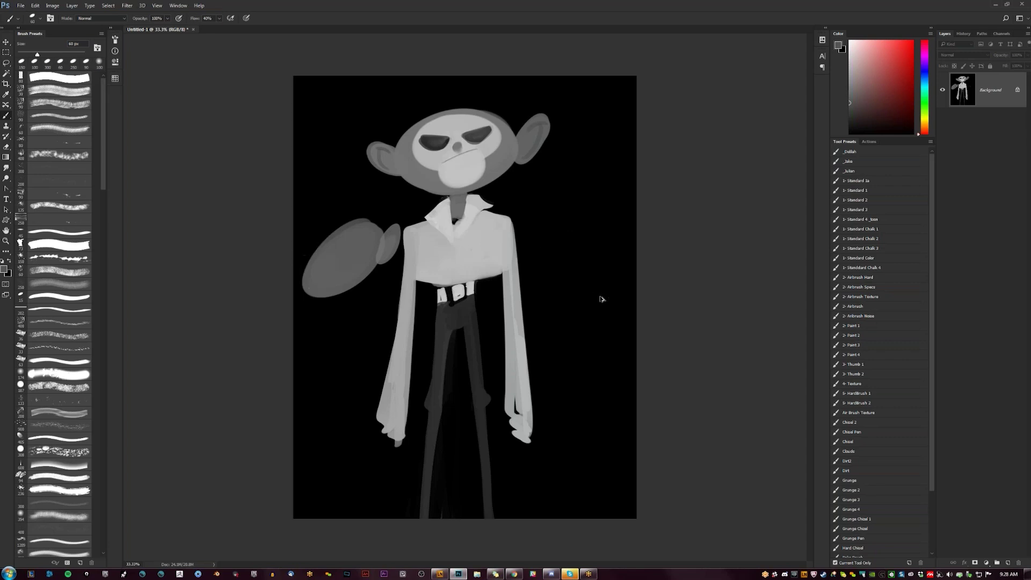
key(ctrl+shift+z)
key(ctrl+shift+z)
key(ctrl+shift+z)
key(ctrl+shift+z)
alt+click(601, 296)
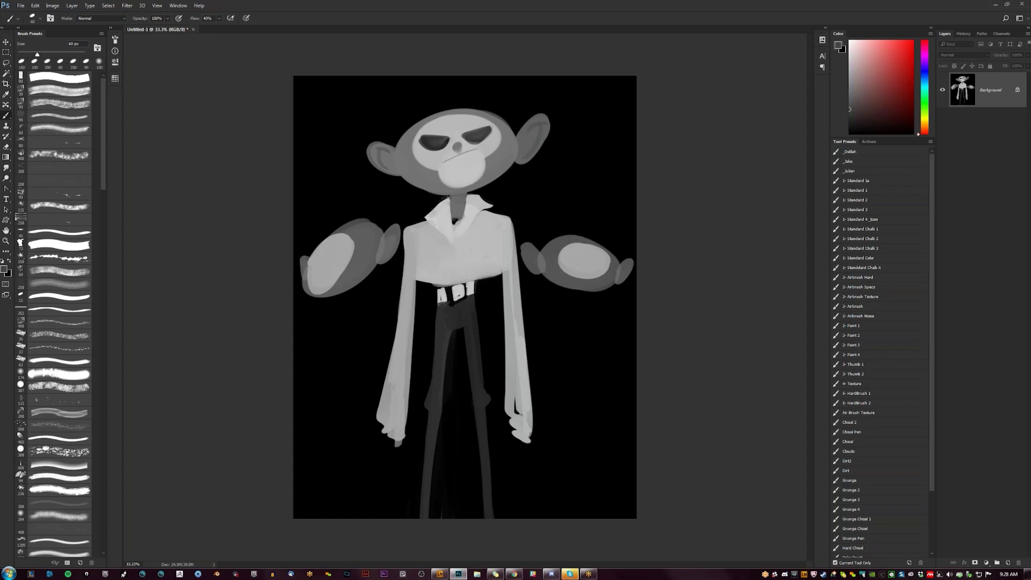
- Block in a dark grey neck and torso beneath the right side head with the sampled trouser tone and an enlarged brush
alt+click(452, 311)
key(bracketright)
mouse_move(561, 294)
mouse_down()
mouse_move(586, 294)
mouse_move(551, 298)
mouse_move(586, 307)
mouse_move(546, 301)
mouse_move(534, 315)
mouse_move(529, 305)
mouse_move(532, 351)
mouse_move(539, 323)
mouse_move(558, 359)
mouse_move(562, 313)
mouse_move(582, 357)
mouse_move(586, 315)
mouse_move(588, 335)
mouse_up()
key(ctrl+z)
key(bracketright)
key(ctrl+z)
key(bracketright)
key(bracketright)
key(bracketright)
key(ctrl+z)
mouse_move(550, 304)
mouse_down()
mouse_move(548, 344)
mouse_move(555, 316)
mouse_move(577, 310)
mouse_move(587, 344)
mouse_move(574, 352)
mouse_move(589, 329)
mouse_move(563, 359)
mouse_move(593, 372)
mouse_up()
alt+click(551, 371)
alt+click(568, 319)
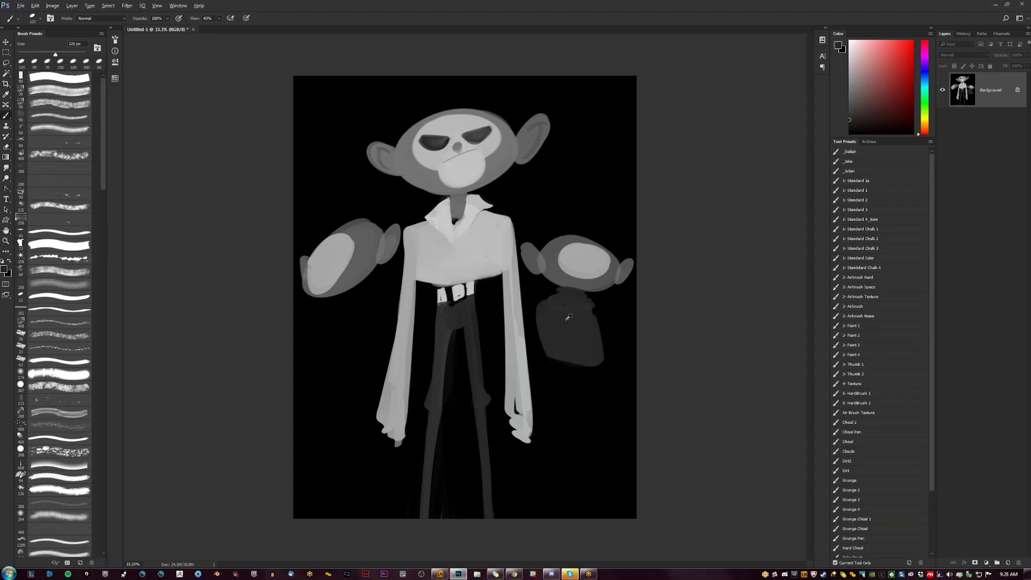
- Paint dark grey arms on both sides of the right side figure's torso using the sampled torso tone
mouse_move(543, 304)
mouse_down()
mouse_move(525, 335)
mouse_move(533, 371)
mouse_up()
mouse_move(540, 320)
mouse_down()
mouse_move(541, 355)
mouse_move(520, 370)
mouse_move(525, 399)
mouse_up()
alt+click(584, 262)
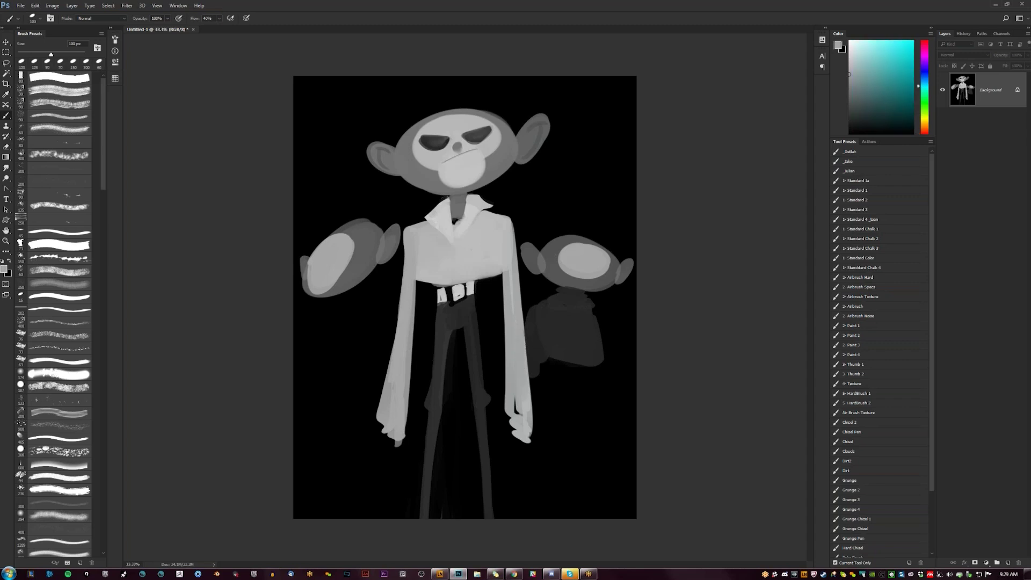
alt+click(544, 328)
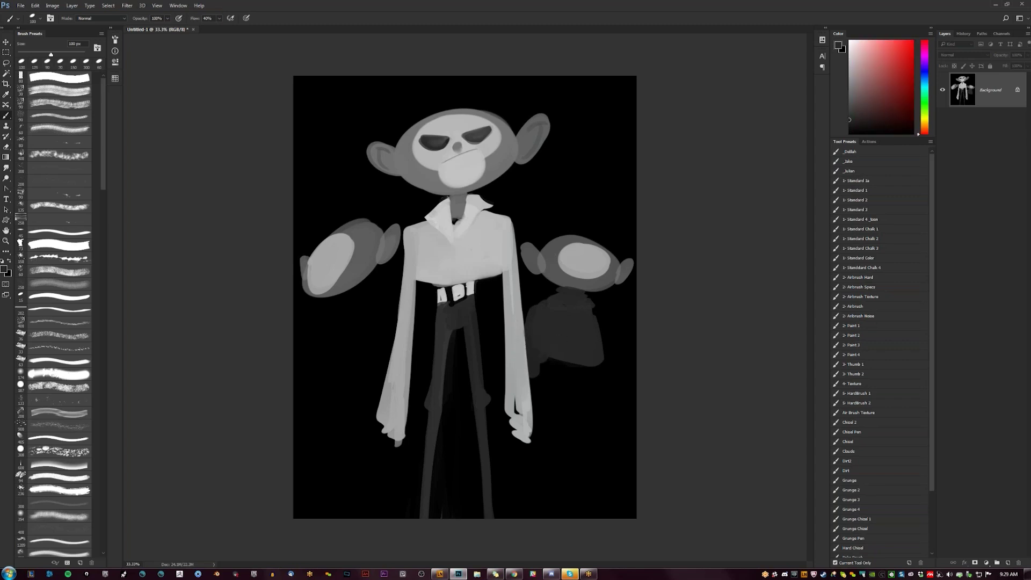
mouse_move(602, 328)
mouse_down()
mouse_move(617, 373)
mouse_move(606, 380)
mouse_move(622, 396)
mouse_up()
- Paint two long near-black legs beneath the right side figure's torso, running down to the canvas edge
key(d)
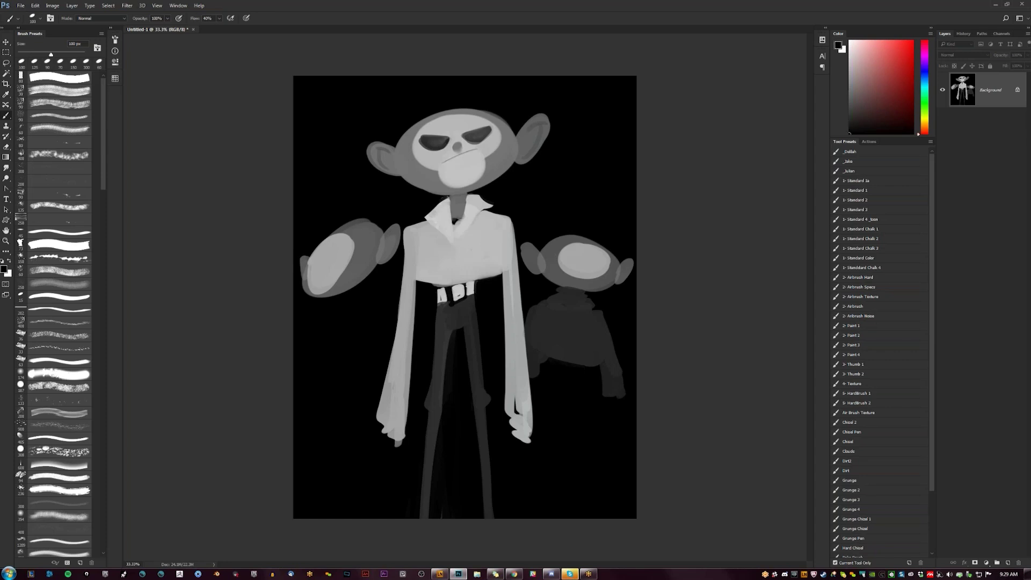
mouse_move(574, 364)
mouse_down()
mouse_move(585, 375)
mouse_move(583, 407)
mouse_up()
drag(552, 376, 541, 530)
alt+click(563, 440)
mouse_move(556, 424)
mouse_down()
mouse_move(548, 504)
mouse_move(555, 421)
mouse_up()
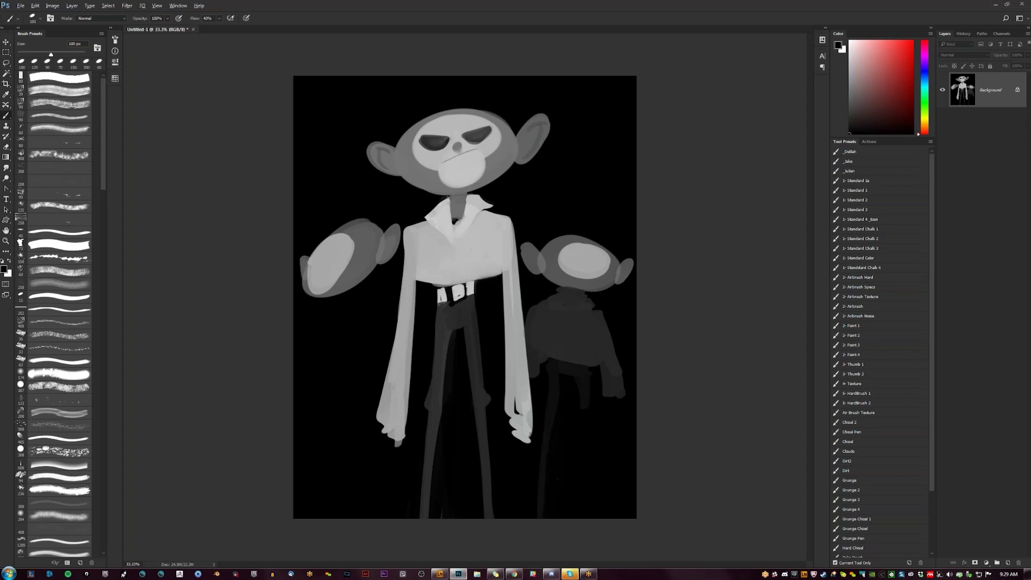
drag(541, 374, 536, 531)
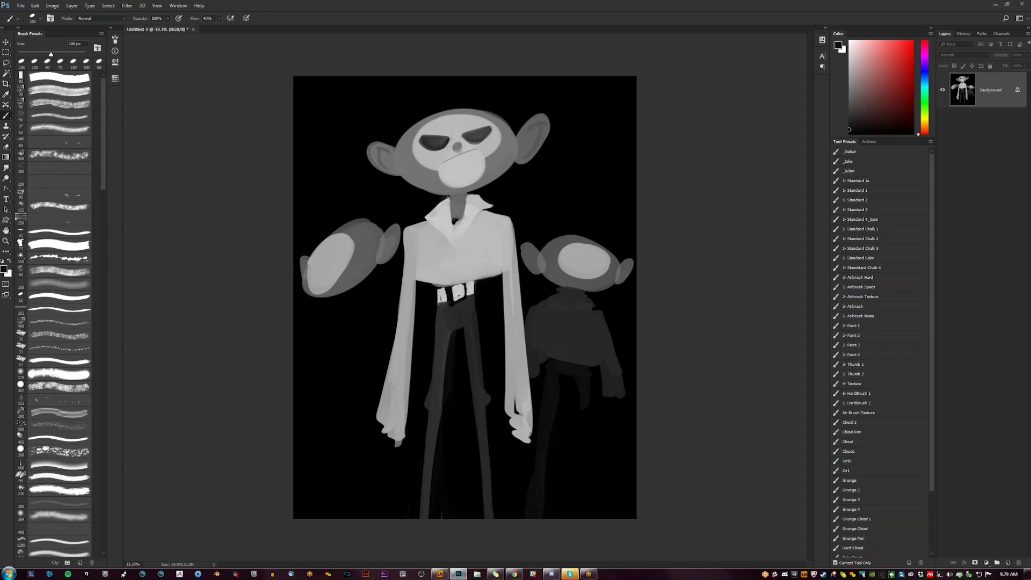
mouse_move(575, 385)
mouse_down()
mouse_move(569, 483)
mouse_move(568, 513)
mouse_up()
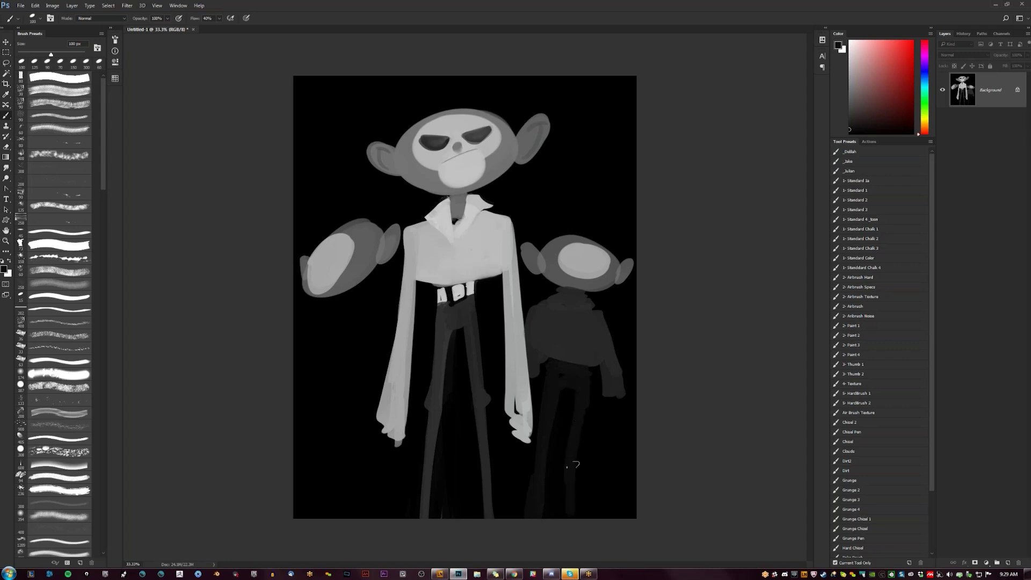
drag(574, 465, 576, 526)
drag(577, 372, 572, 511)
drag(562, 392, 544, 466)
- Block in the left side figure's dark grey torso and near-black legs using tones sampled from the right side figure
alt+click(570, 315)
mouse_move(332, 302)
mouse_down()
mouse_move(371, 286)
mouse_move(358, 300)
mouse_move(389, 299)
mouse_move(381, 295)
mouse_move(390, 327)
mouse_move(350, 299)
mouse_move(329, 326)
mouse_move(326, 368)
mouse_move(345, 310)
mouse_move(343, 370)
mouse_move(373, 303)
mouse_move(371, 359)
mouse_move(382, 328)
mouse_move(343, 314)
mouse_move(353, 299)
mouse_move(362, 317)
mouse_move(349, 309)
mouse_move(338, 325)
mouse_move(382, 337)
mouse_move(377, 354)
mouse_move(342, 374)
mouse_move(377, 364)
mouse_up()
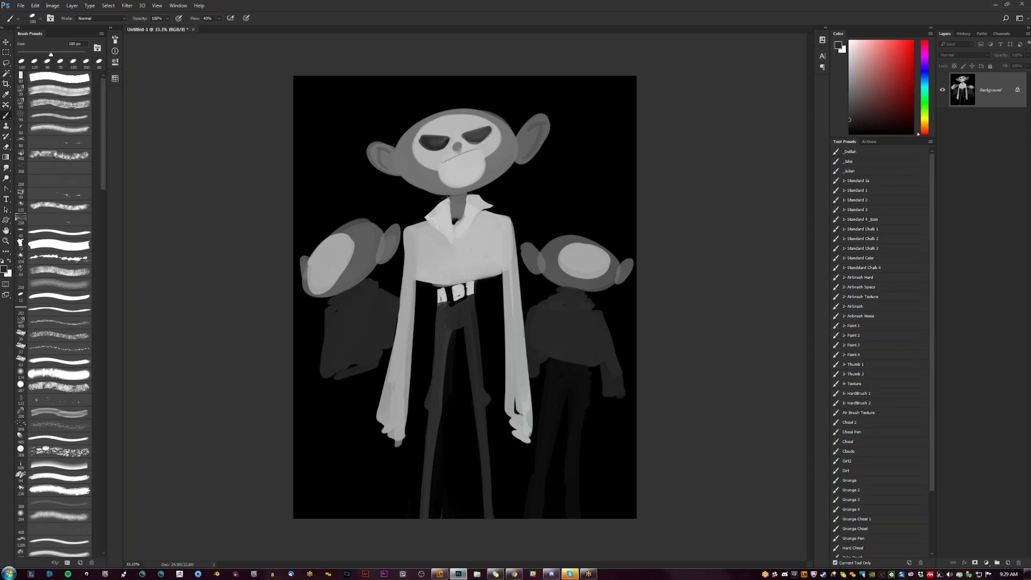
alt+click(587, 373)
drag(339, 390, 359, 519)
mouse_move(366, 382)
mouse_down()
mouse_move(373, 530)
mouse_move(368, 376)
mouse_up()
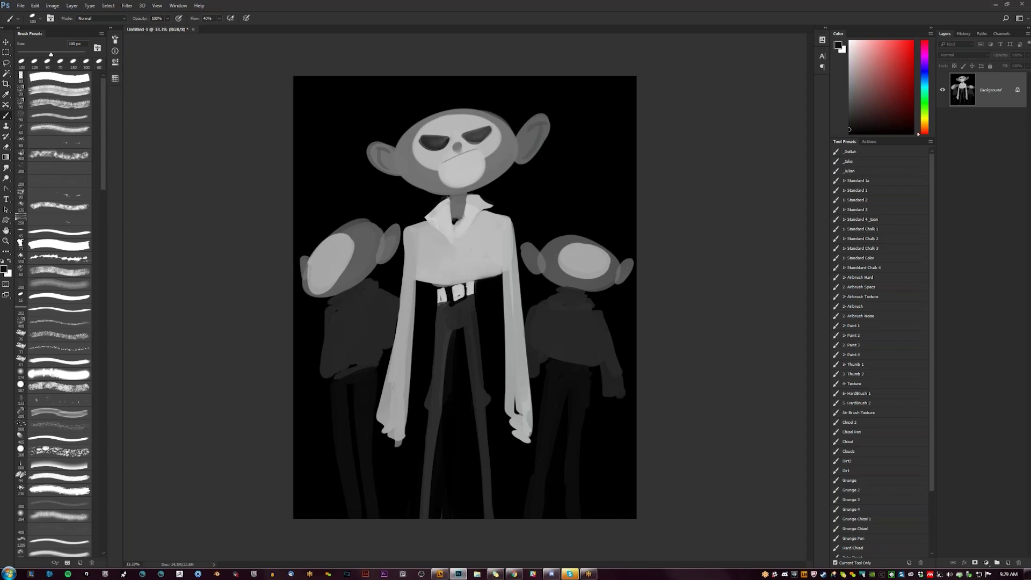
- Paint dark slanted eyes, a nose and a small mouth on both side figures' faces with a 40 px brush
key(bracketright)
key(bracketright)
drag(342, 257, 345, 248)
key(ctrl+z)
drag(310, 259, 349, 245)
drag(561, 255, 604, 264)
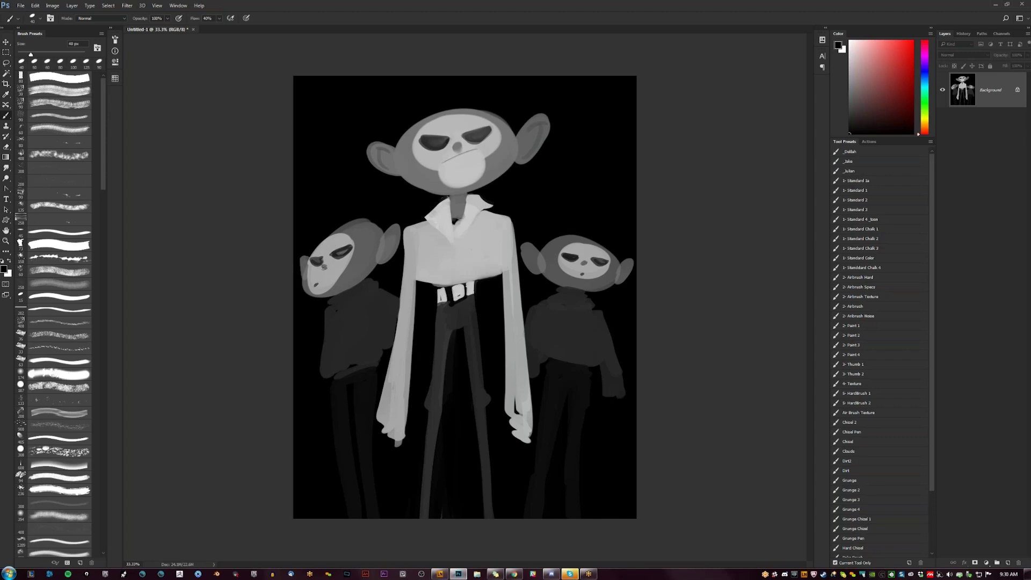
- Flip the canvas horizontally and even out the left side figure's inner ear with its sampled grey
key(ctrl+shift+h)
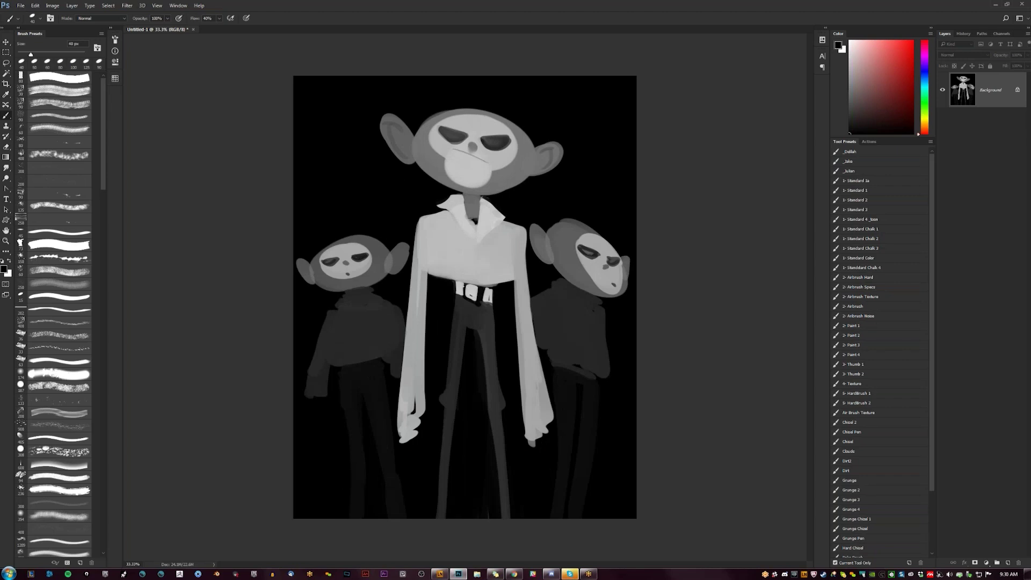
alt+click(396, 259)
mouse_move(392, 256)
mouse_down()
mouse_move(386, 268)
mouse_move(407, 259)
mouse_up()
- Refine the left side figure's dark grey turtleneck, torso and shoulder contour with an enlarged brush and sampled tones
alt+click(349, 302)
key(bracketright)
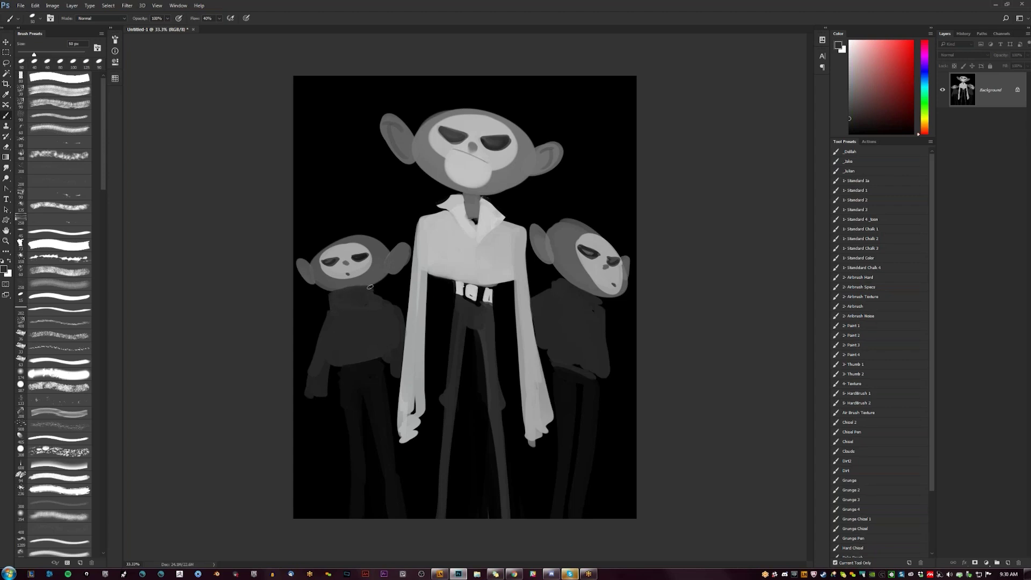
key(bracketright)
key(bracketright)
key(bracketright)
key(bracketright)
key(bracketright)
key(bracketright)
key(bracketright)
drag(380, 327, 396, 312)
alt+click(404, 298)
key(x)
key(x)
- Reduce the brush to 60 px and sample the mid-grey tone from the left side figure's head
key(bracketleft)
key(bracketleft)
key(bracketleft)
key(bracketleft)
alt+click(326, 362)
alt+click(379, 264)
- Try to paint a mid-grey hand beneath the left side figure's outer sleeve
drag(316, 401, 321, 428)
key(ctrl+z)
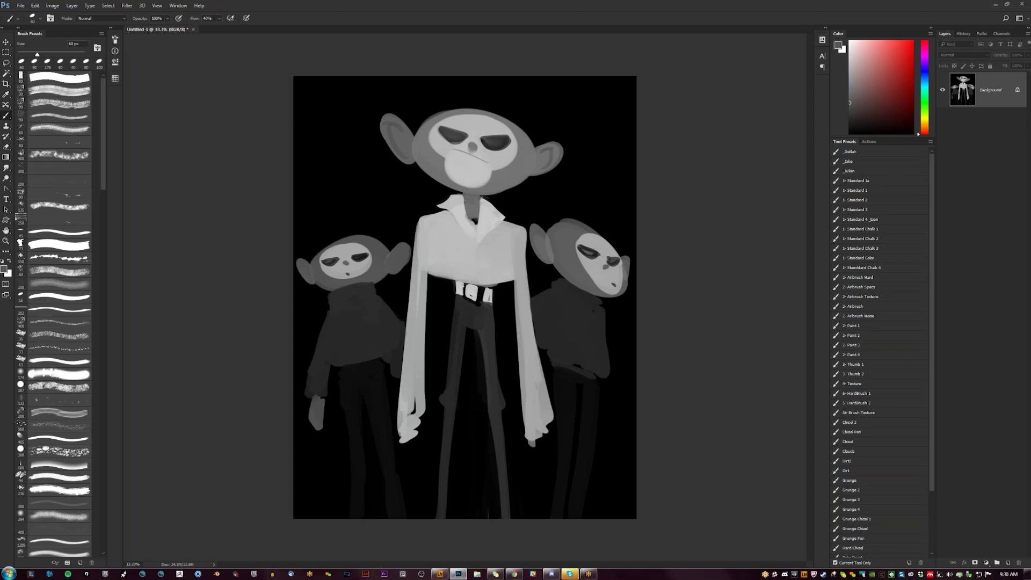
key(ctrl+z)
- Paint a long mid-grey hand below the central figure's left sleeve and clean up the cuff in sampled light grey
mouse_move(414, 442)
mouse_down()
mouse_move(406, 462)
mouse_move(417, 442)
mouse_move(422, 470)
mouse_move(406, 509)
mouse_move(407, 460)
mouse_move(408, 505)
mouse_move(411, 490)
mouse_move(416, 502)
mouse_move(411, 475)
mouse_up()
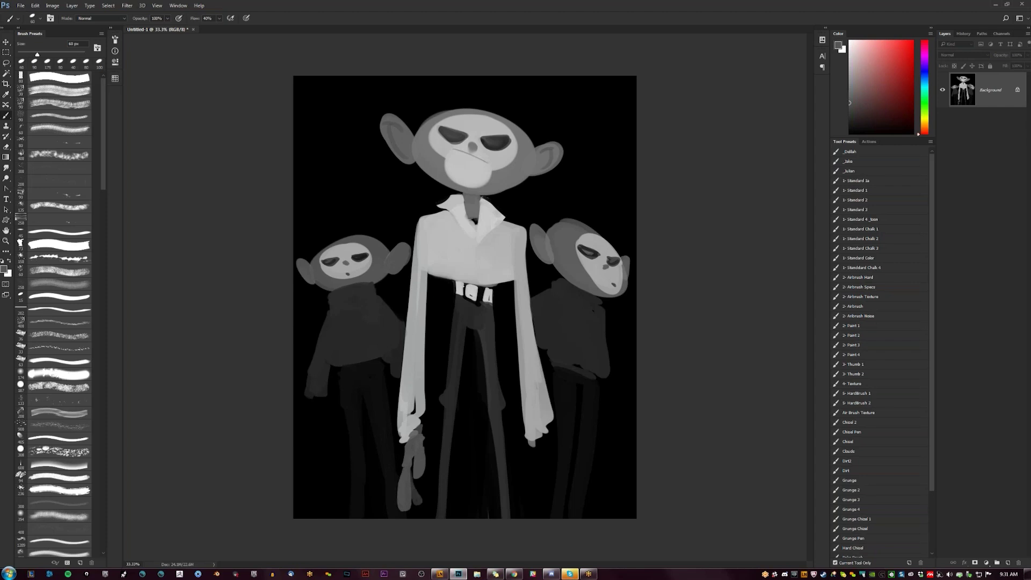
alt+click(414, 421)
mouse_move(410, 434)
mouse_down()
mouse_move(427, 435)
mouse_move(410, 395)
mouse_move(398, 430)
mouse_up()
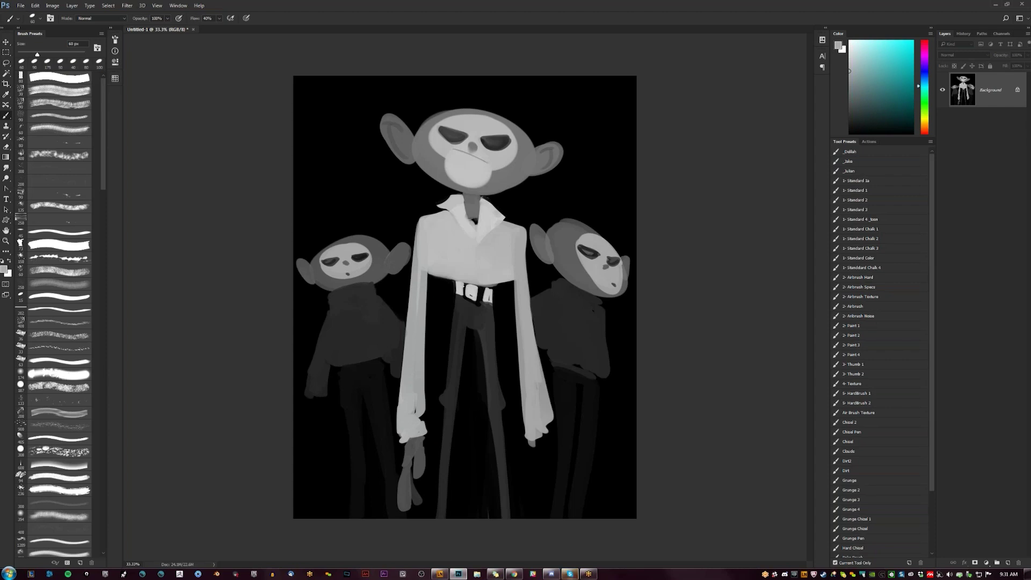
- Paint a matching long mid-grey hand below the central figure's right sleeve using the first hand's sampled tone
alt+click(422, 454)
drag(541, 447, 530, 448)
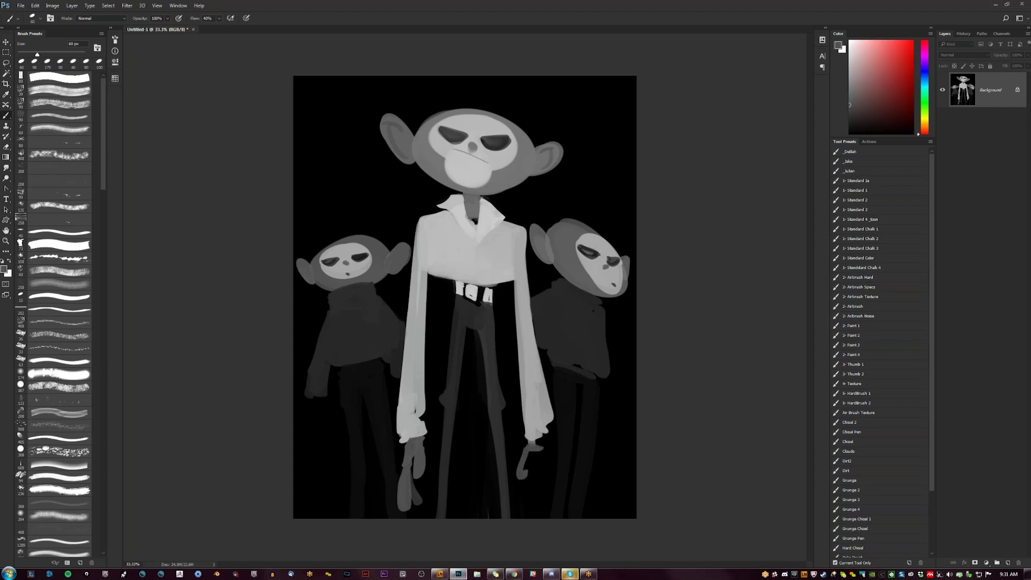
mouse_move(527, 450)
mouse_down()
mouse_move(520, 493)
mouse_move(527, 462)
mouse_move(534, 517)
mouse_up()
key(ctrl+z)
mouse_move(529, 455)
mouse_down()
mouse_move(526, 462)
mouse_move(524, 481)
mouse_move(532, 454)
mouse_move(536, 508)
mouse_move(539, 446)
mouse_move(539, 511)
mouse_move(535, 476)
mouse_move(532, 502)
mouse_up()
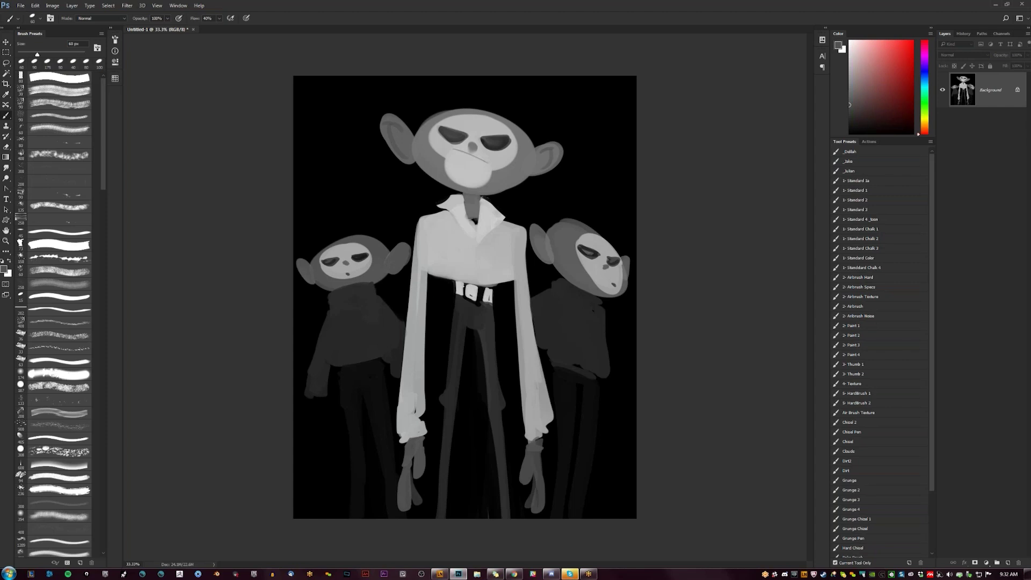
- Fill the central figure's neck opening with the sampled neck grey and sample the light collar tone
alt+click(469, 200)
drag(469, 207, 475, 223)
alt+click(483, 215)
- Touch up the central figure's left sleeve below the shoulder with light grey
key(z)
key(ctrl+minus)
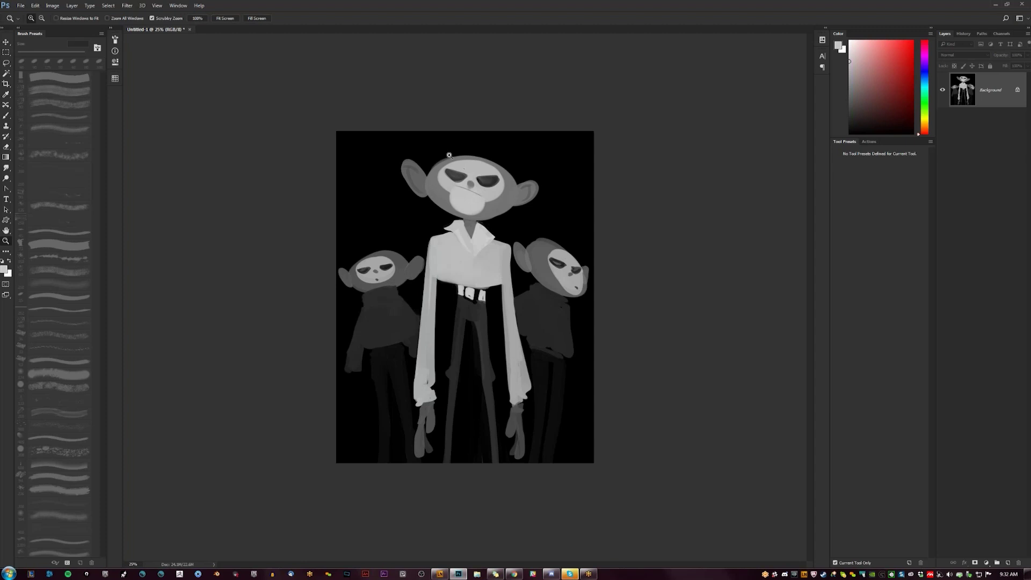
key(ctrl+plus)
key(b)
key(d)
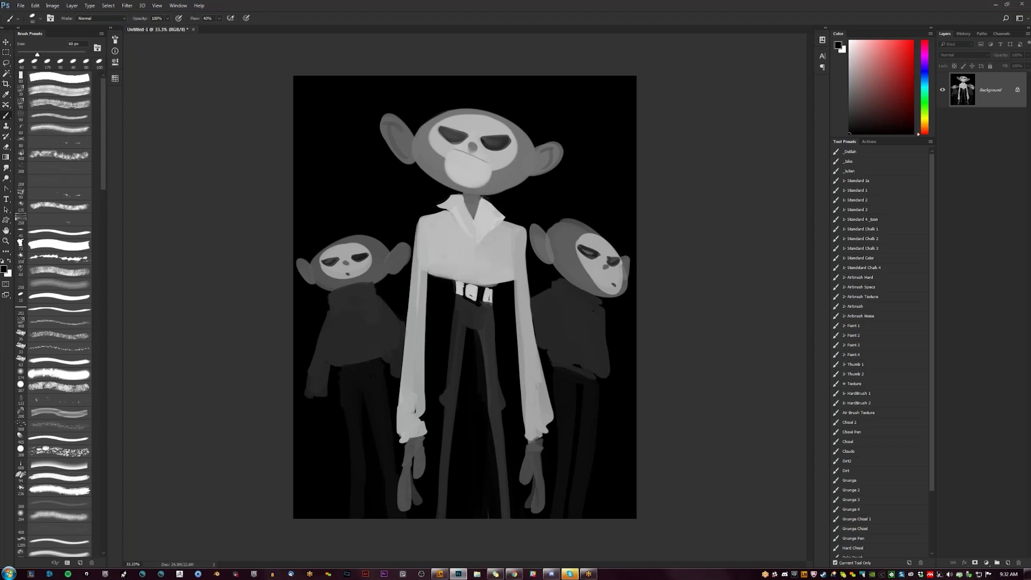
key(z)
alt+click(517, 209)
alt+click(503, 267)
click(492, 280)
click(492, 280)
key(b)
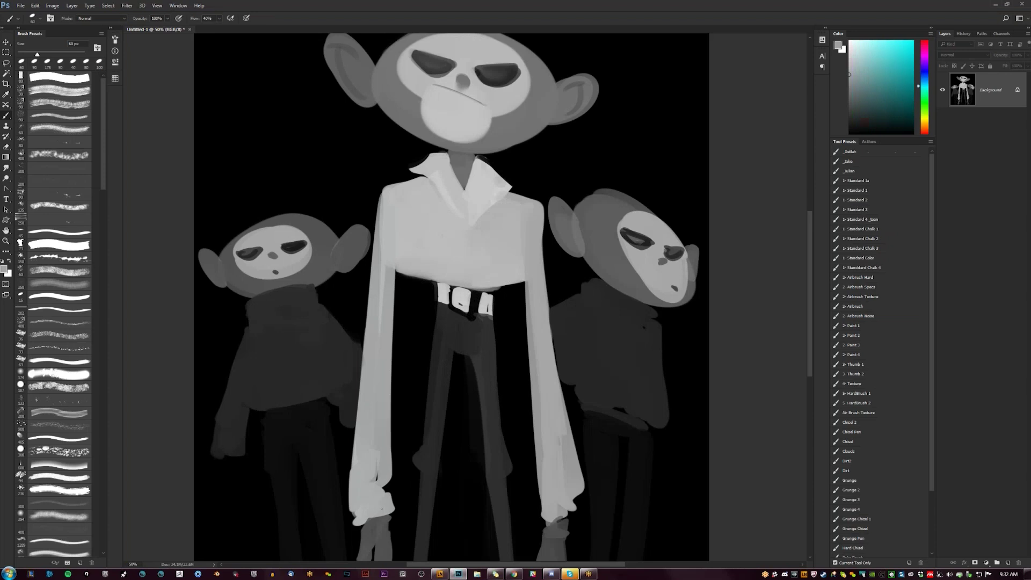
mouse_move(385, 235)
mouse_down()
mouse_move(384, 274)
mouse_move(388, 261)
mouse_up()
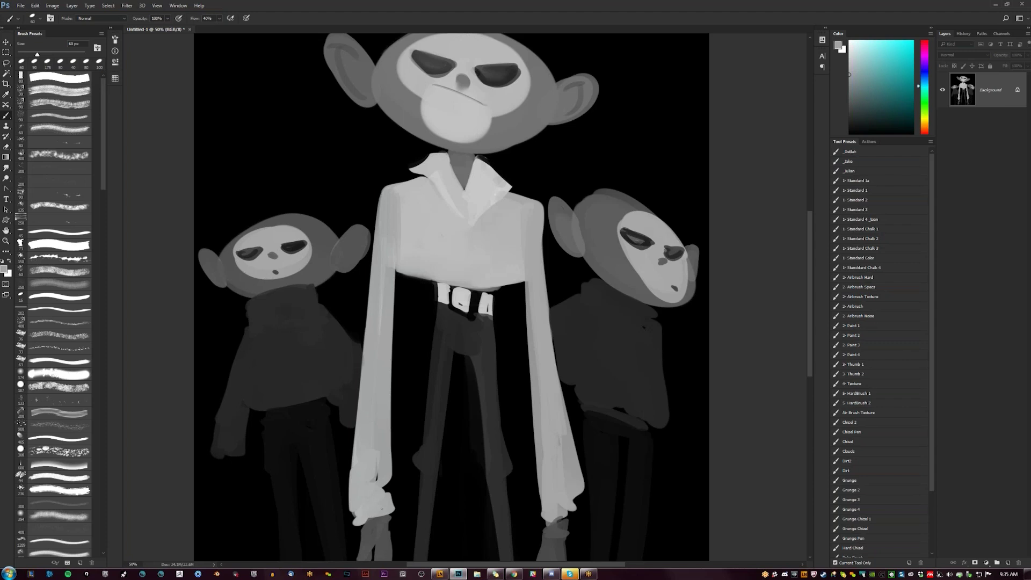
drag(404, 260, 469, 197)
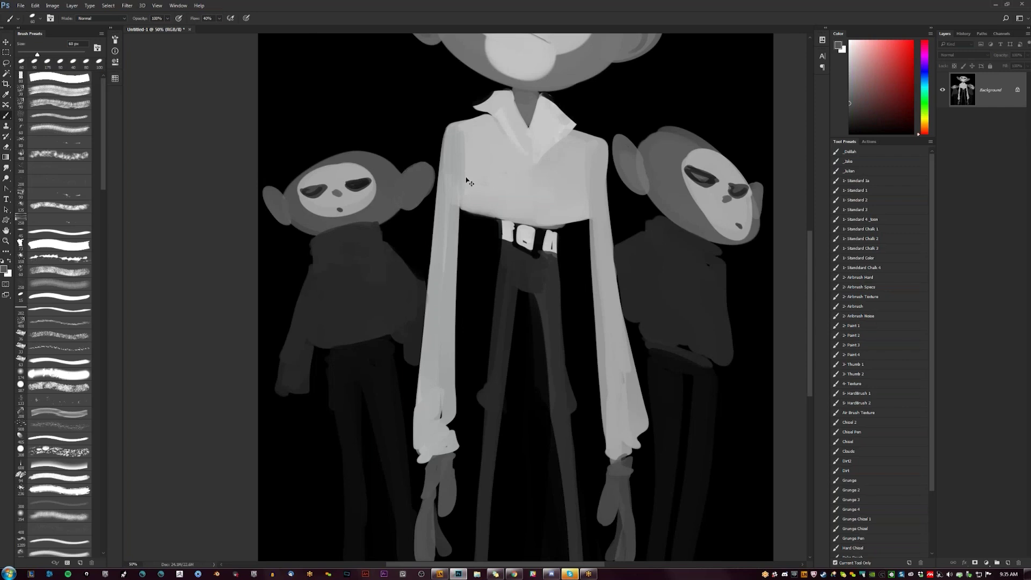
- Flip the canvas horizontally and paint a thin dark grey strip below the right side figure's outer sleeve with an 80 px brush
key(z)
alt+click(421, 269)
key(ctrl+shift+h)
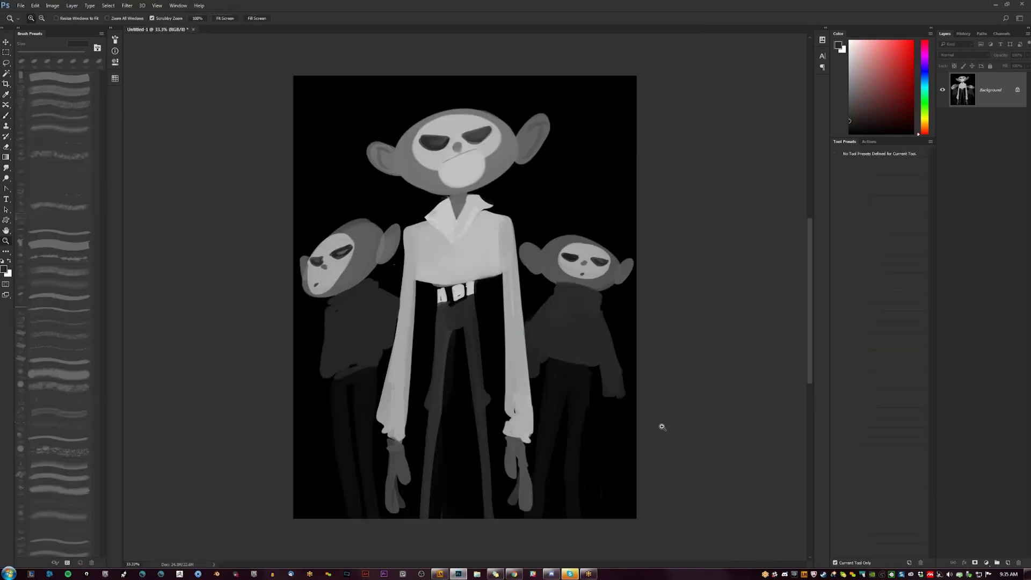
key(b)
drag(603, 374, 607, 461)
key(bracketright)
key(bracketright)
drag(614, 400, 617, 448)
drag(607, 371, 608, 470)
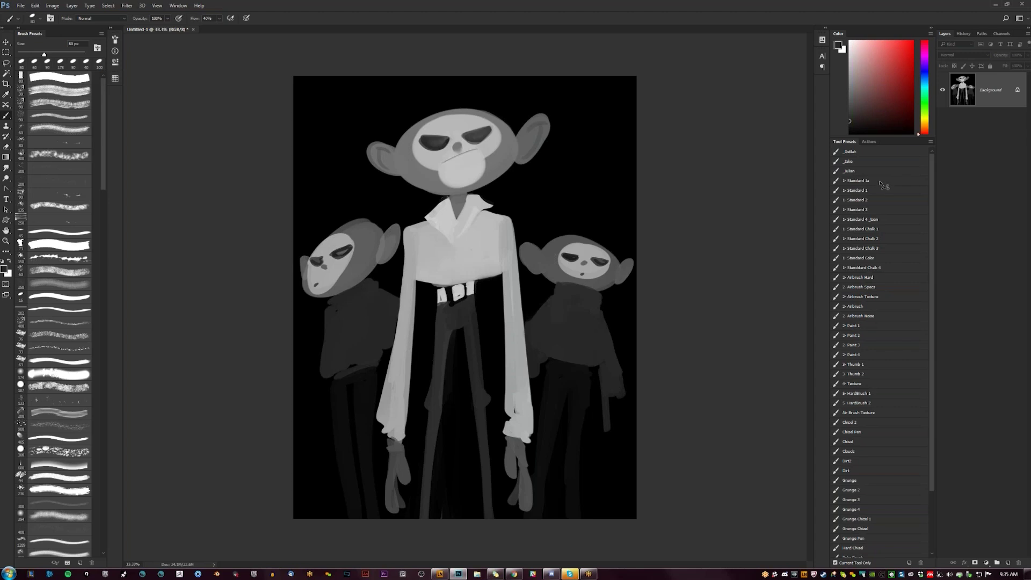
- Duplicate the painting onto a new layer
key(ctrl+j)
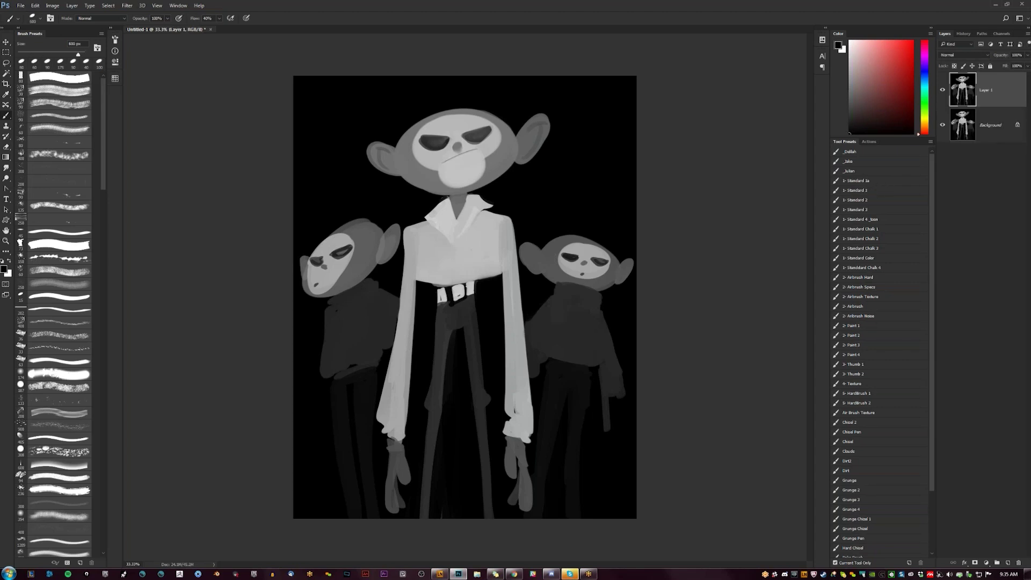
- Try a large black shadow stroke across the central figure's lower head on a new empty layer
key(ctrl+shift+alt+n)
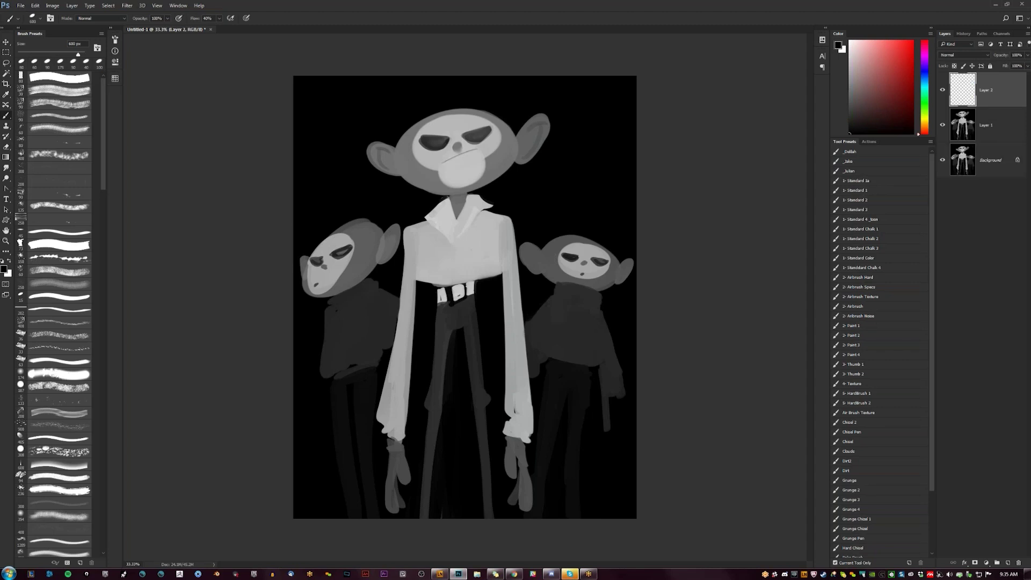
mouse_move(437, 188)
mouse_down()
mouse_move(500, 182)
mouse_move(540, 144)
mouse_move(407, 173)
mouse_up()
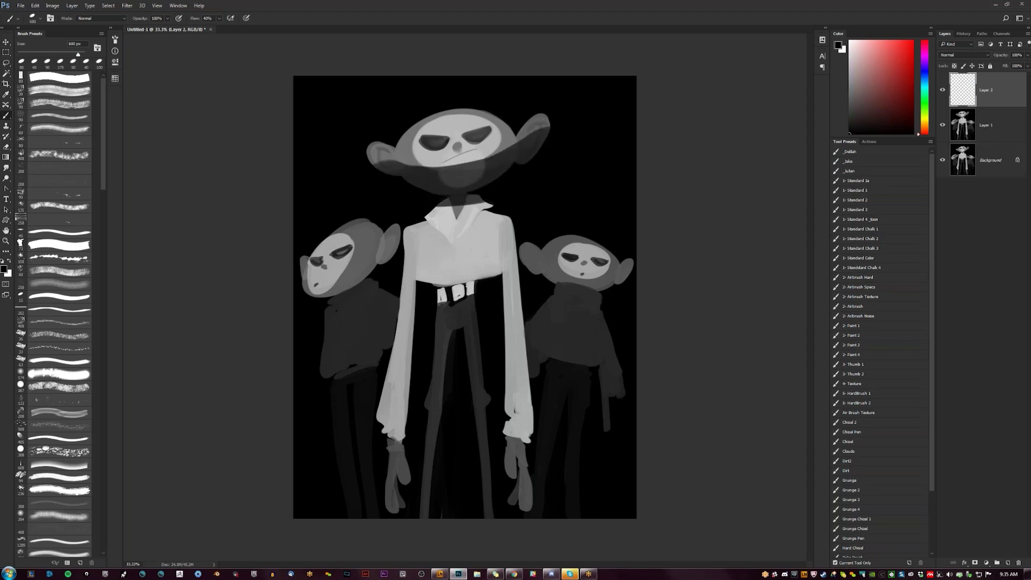
key(ctrl+z)
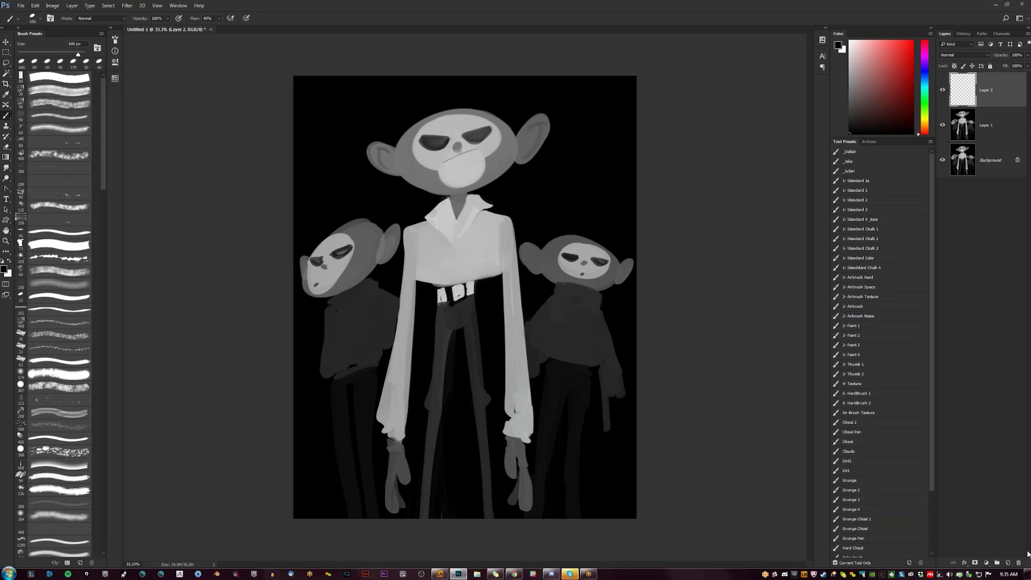
key(ctrl+z)
click(986, 563)
click(681, 292)
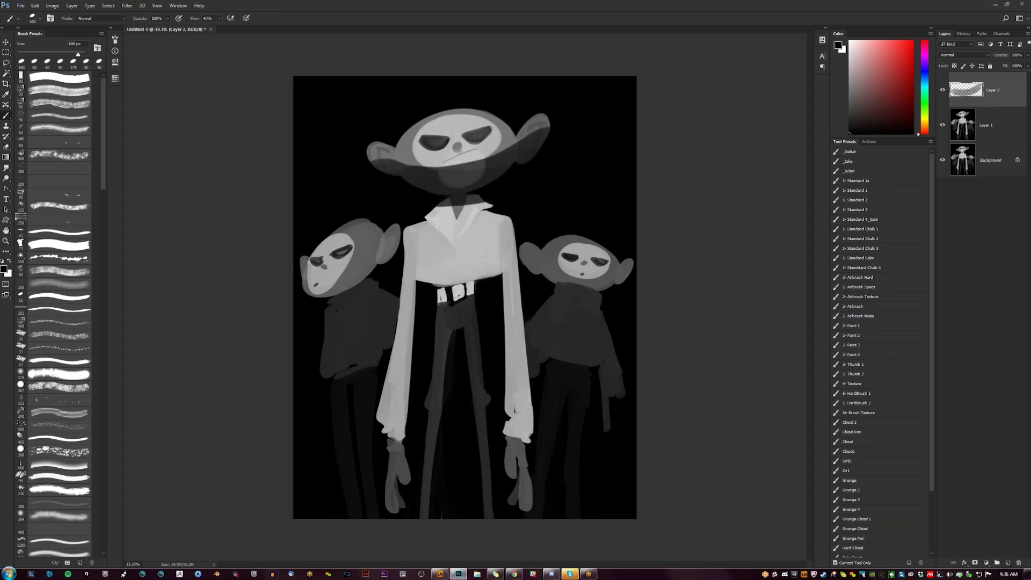
key(ctrl+alt+z)
key(ctrl+alt+z)
- Run the saved Solid Color action to add a masked fill layer and set its colour to 000000
click(869, 141)
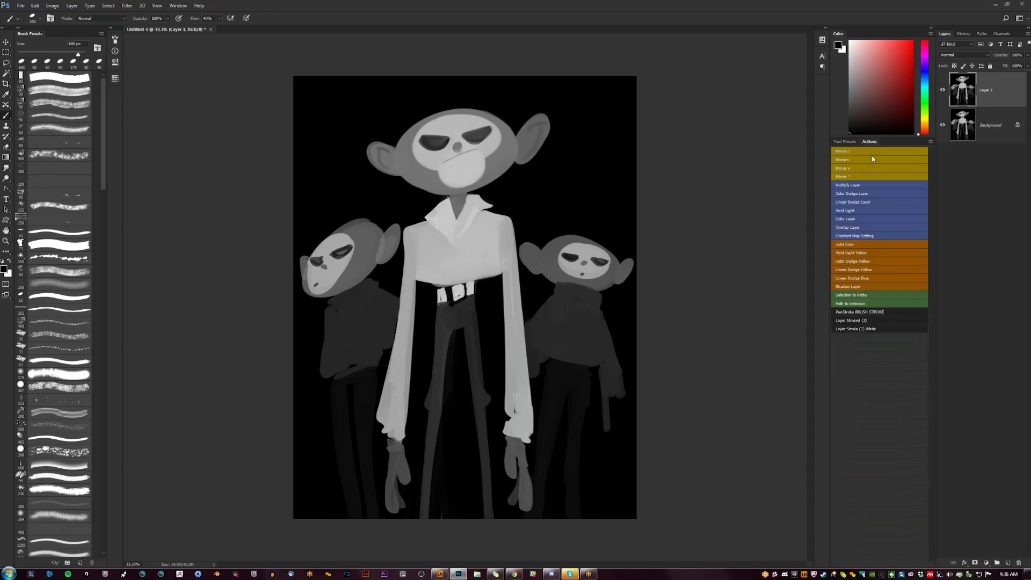
click(857, 245)
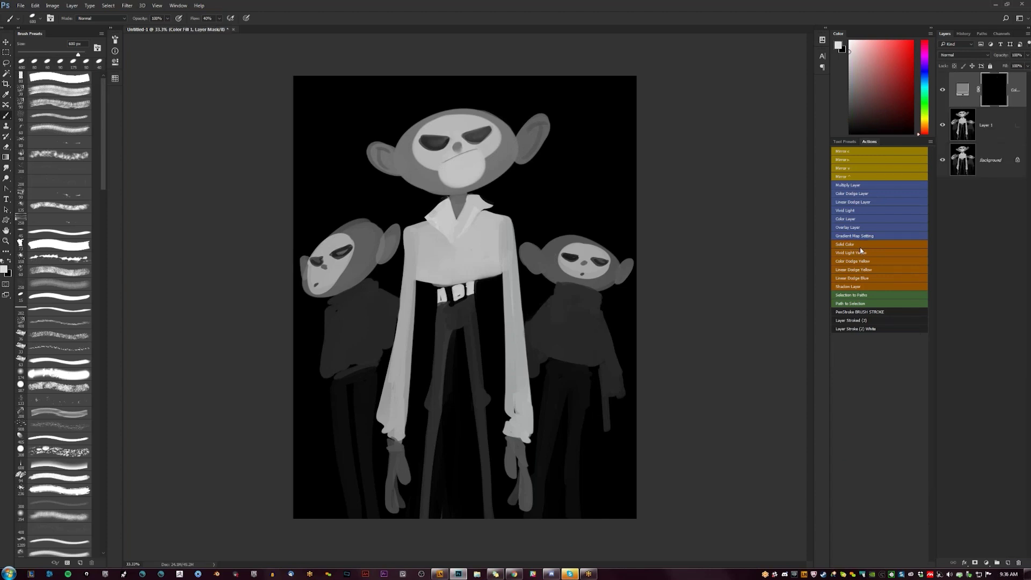
key(x)
key(d)
mouse_move(433, 187)
mouse_down()
mouse_move(469, 185)
mouse_move(429, 189)
mouse_up()
double_click(962, 89)
text(000000)
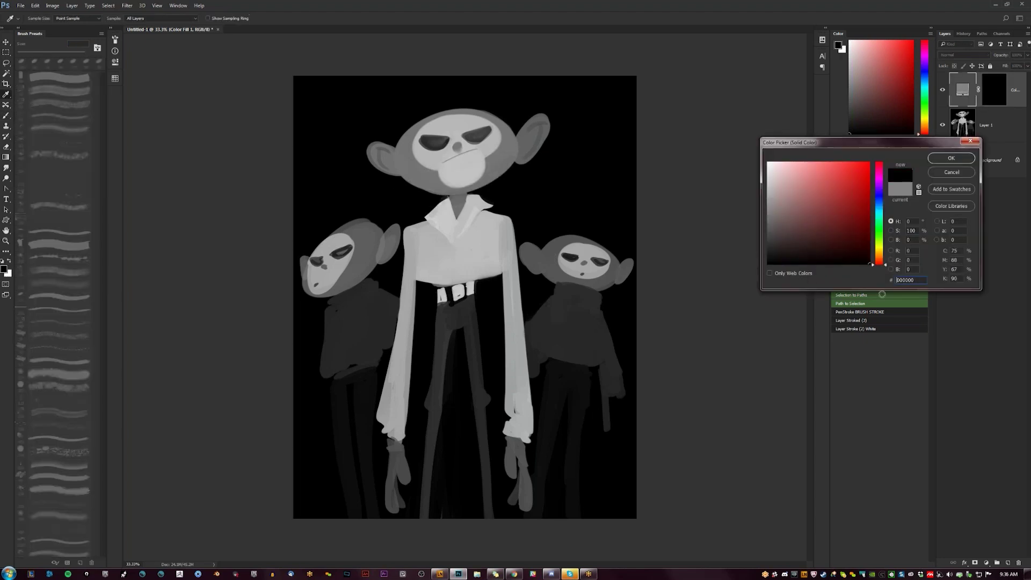
click(963, 159)
- Set the black fill layer's blend mode to Multiply and lower its fill to about 60%
click(980, 54)
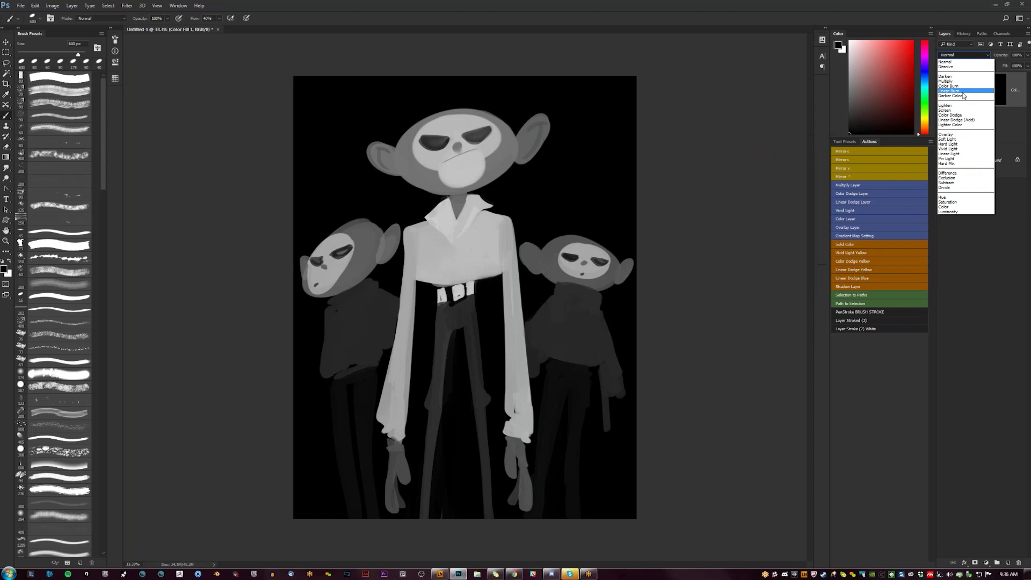
click(945, 81)
drag(1005, 65, 988, 66)
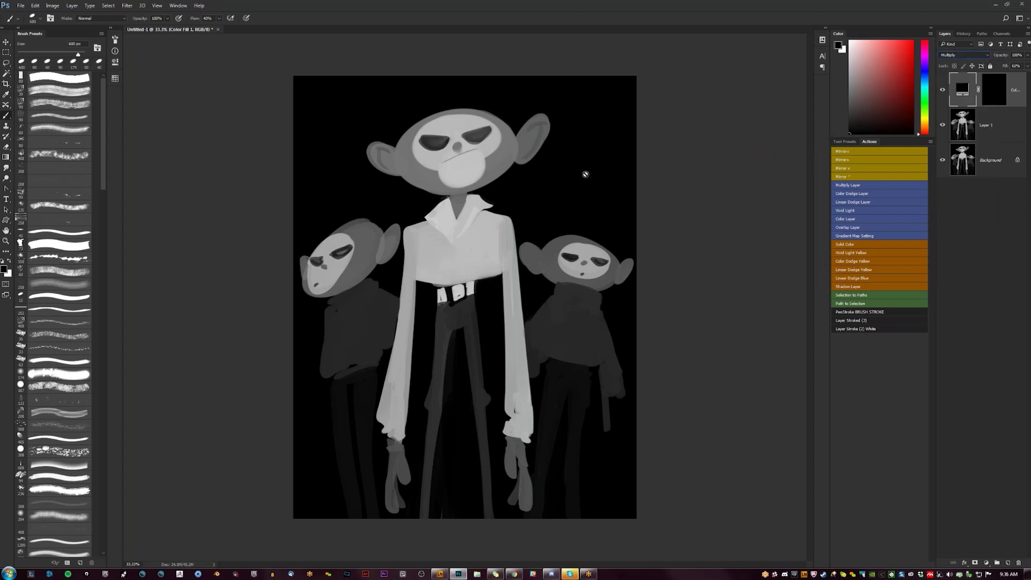
- Paint white on the fill layer's mask to shade the central figure's lower head, neck and collar
click(994, 90)
mouse_move(449, 188)
mouse_down()
mouse_move(504, 178)
mouse_move(407, 189)
mouse_move(454, 214)
mouse_move(476, 198)
mouse_move(380, 173)
mouse_move(385, 153)
mouse_up()
key(bracketleft)
key(bracketleft)
key(bracketright)
key(bracketright)
key(bracketright)
key(bracketright)
key(bracketright)
key(bracketright)
key(bracketright)
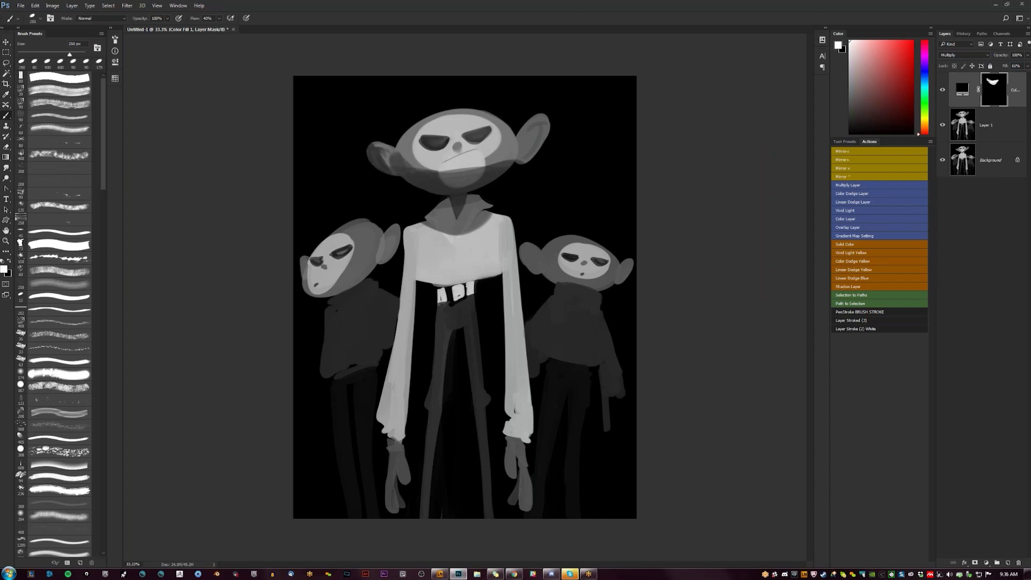
- Try a shadow stroke on the inside of the central figure's right ear
drag(523, 163, 548, 134)
key(ctrl+alt+z)
key(ctrl+alt+z)
key(ctrl+alt+z)
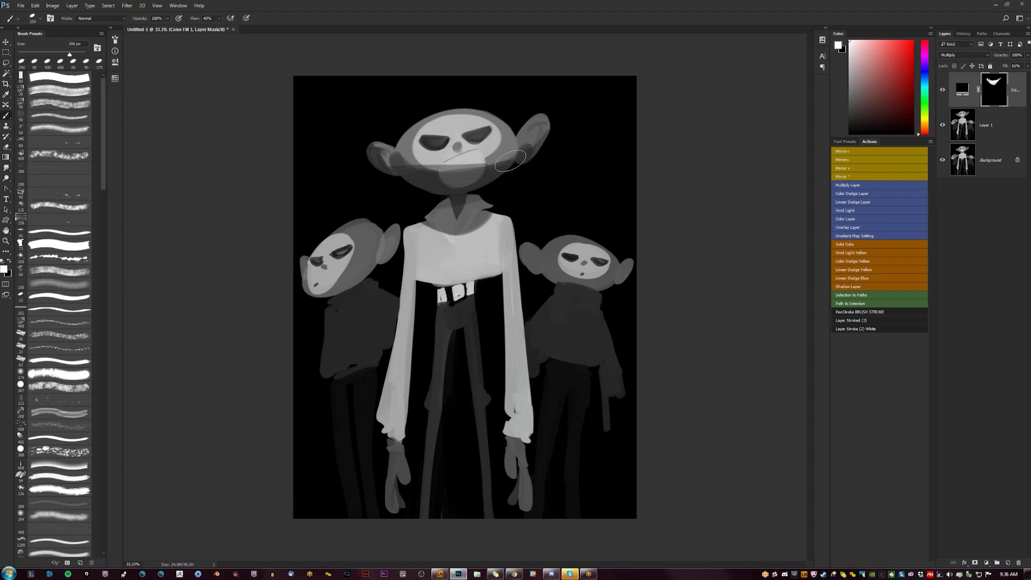
- Smudge the upper edge of the shadow across the central figure's face and darken its collar on the mask
key(r)
mouse_move(405, 164)
mouse_down()
mouse_move(472, 167)
mouse_move(505, 155)
mouse_up()
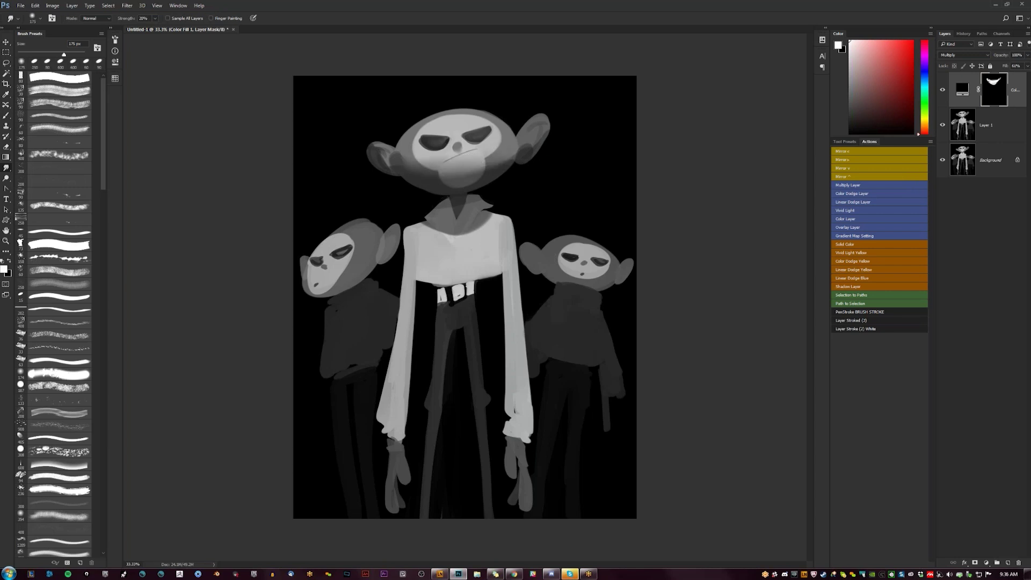
key(b)
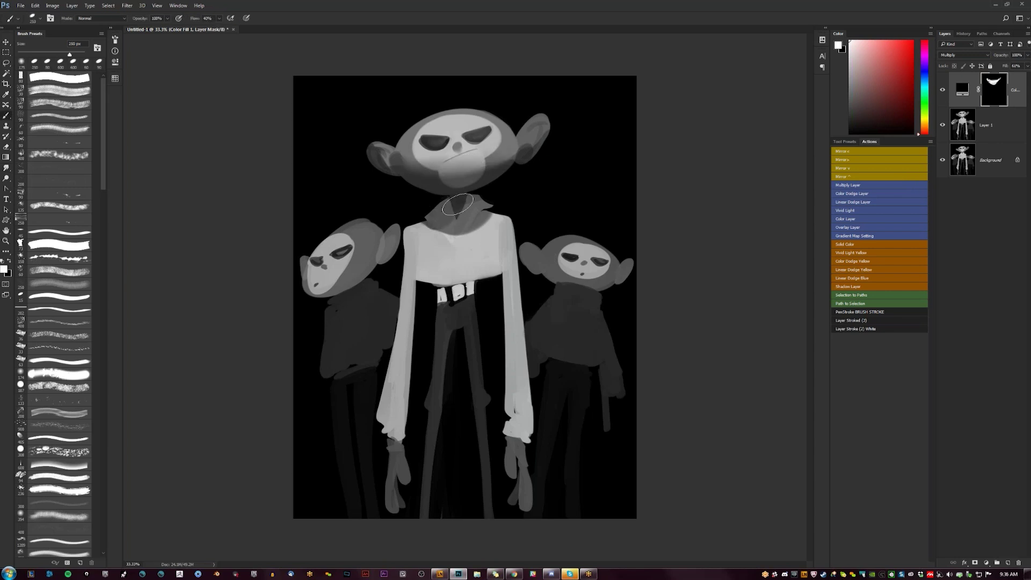
mouse_move(458, 206)
mouse_down()
mouse_move(485, 197)
mouse_move(460, 218)
mouse_move(470, 216)
mouse_move(423, 213)
mouse_move(441, 229)
mouse_move(464, 229)
mouse_move(500, 196)
mouse_move(473, 223)
mouse_up()
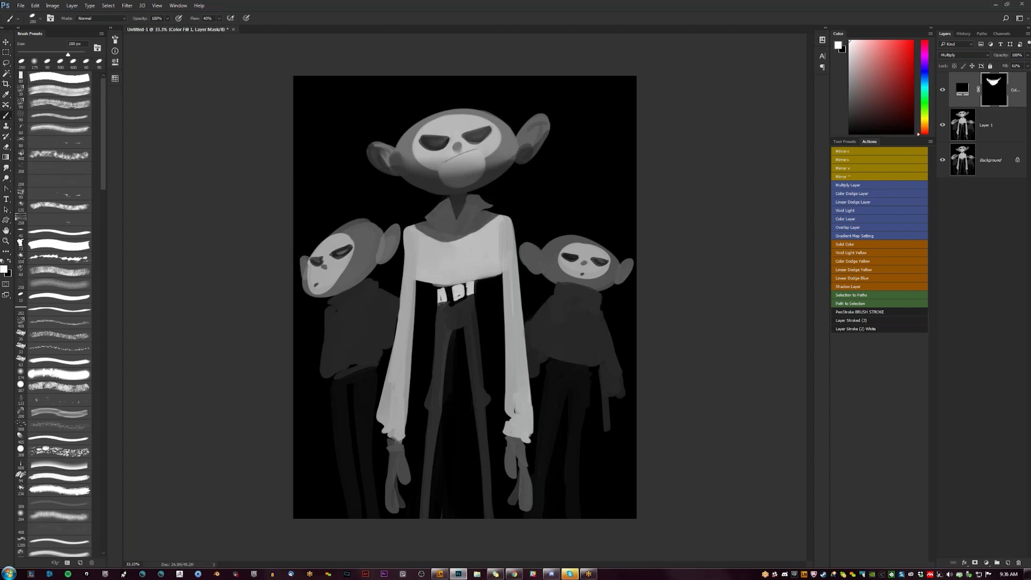
- Shade the lower edge of the central figure's shirt and the insides of both ears with smaller brush sizes
key(bracketleft)
key(bracketleft)
mouse_move(419, 282)
mouse_down()
mouse_move(497, 276)
mouse_move(424, 277)
mouse_move(487, 281)
mouse_move(456, 284)
mouse_move(503, 265)
mouse_up()
mouse_move(540, 126)
mouse_down()
mouse_move(529, 135)
mouse_move(544, 125)
mouse_up()
key(bracketleft)
key(bracketleft)
key(bracketleft)
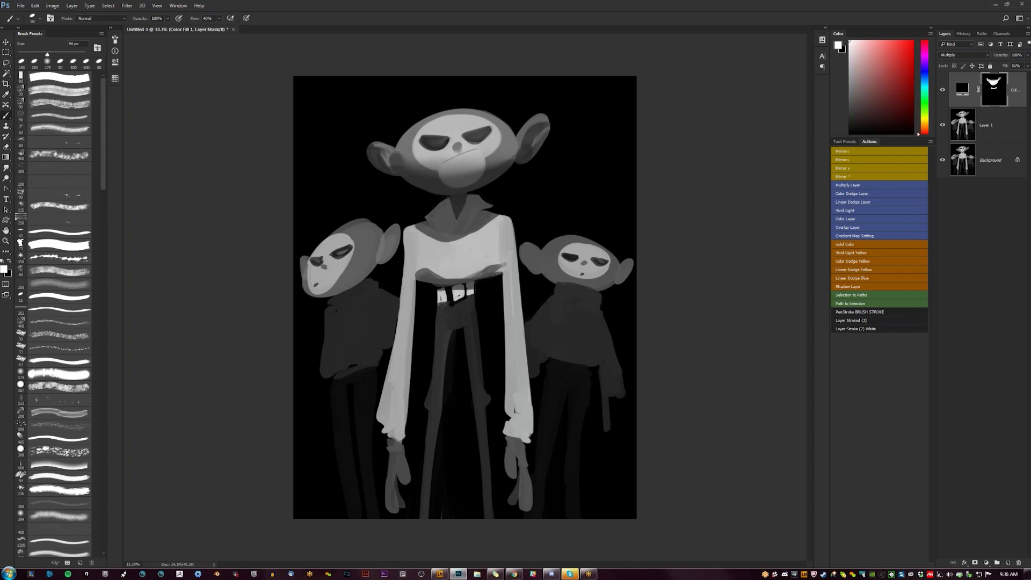
drag(380, 150, 388, 163)
- Try to smudge the collar's shadow edge down onto the central figure's chest
key(x)
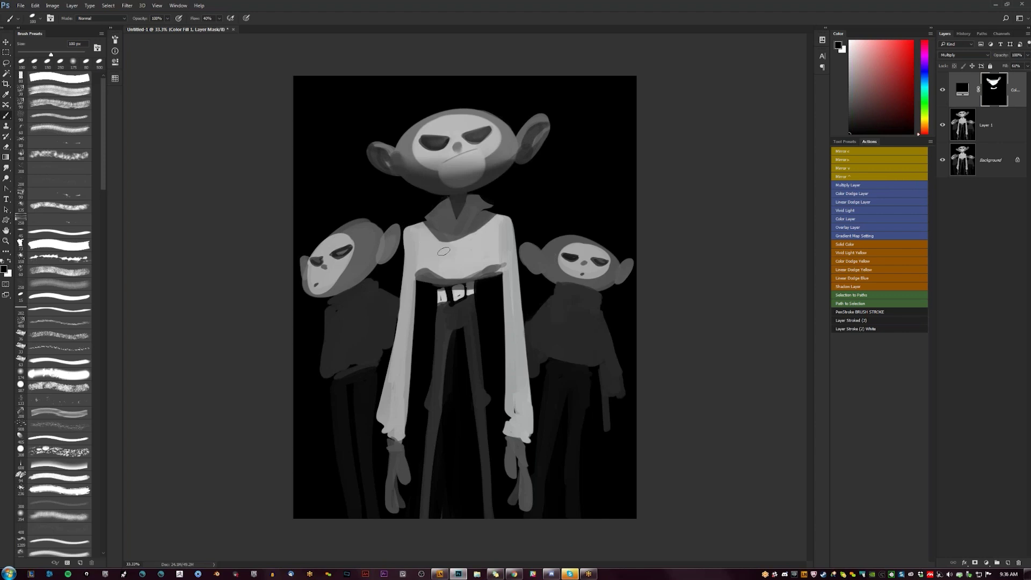
key(r)
drag(441, 236, 479, 226)
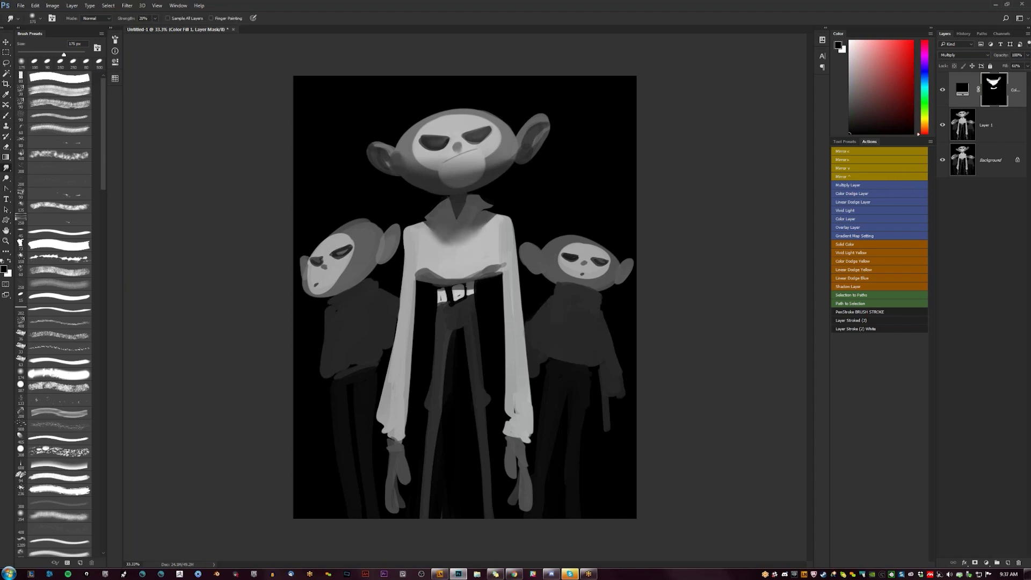
key(ctrl+z)
- Paint white on the mask to shade the central figure's left cuff, belt and trouser legs
key(b)
key(x)
key(bracketright)
mouse_move(389, 447)
mouse_down()
mouse_move(393, 457)
mouse_move(367, 419)
mouse_move(403, 434)
mouse_move(412, 417)
mouse_up()
mouse_move(440, 292)
mouse_down()
mouse_move(469, 292)
mouse_move(435, 308)
mouse_move(429, 414)
mouse_up()
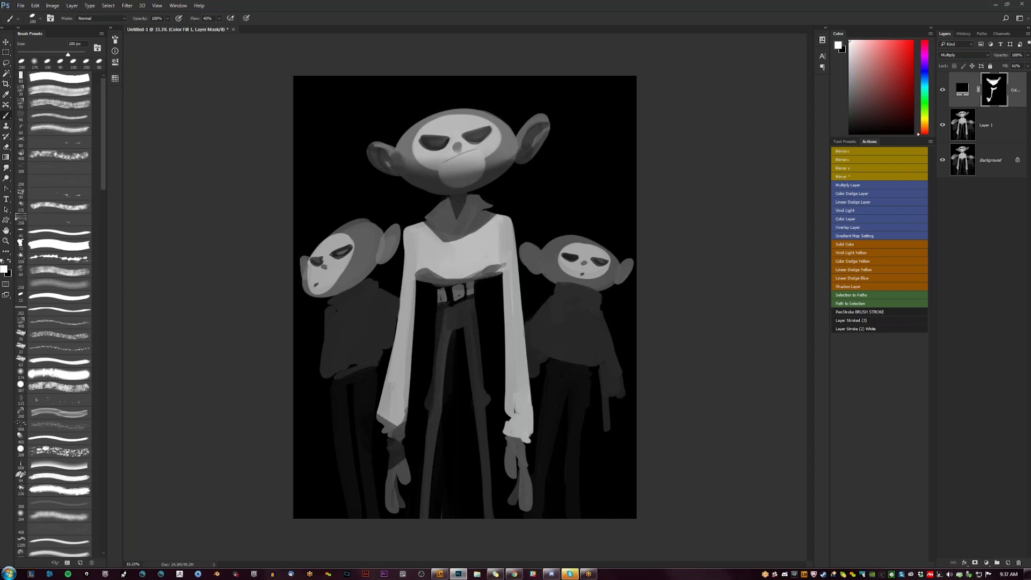
drag(445, 344, 445, 466)
mouse_move(447, 324)
mouse_down()
mouse_move(481, 326)
mouse_move(455, 325)
mouse_up()
drag(473, 389, 475, 424)
- Shade the inner side of the central figure's right sleeve, its cuff and both hands
mouse_move(497, 281)
mouse_down()
mouse_move(496, 404)
mouse_move(529, 425)
mouse_move(513, 440)
mouse_move(529, 436)
mouse_move(529, 501)
mouse_move(514, 502)
mouse_move(517, 479)
mouse_up()
mouse_move(515, 456)
mouse_down()
mouse_move(506, 480)
mouse_move(523, 473)
mouse_up()
mouse_move(403, 460)
mouse_down()
mouse_move(408, 480)
mouse_move(396, 485)
mouse_move(392, 510)
mouse_up()
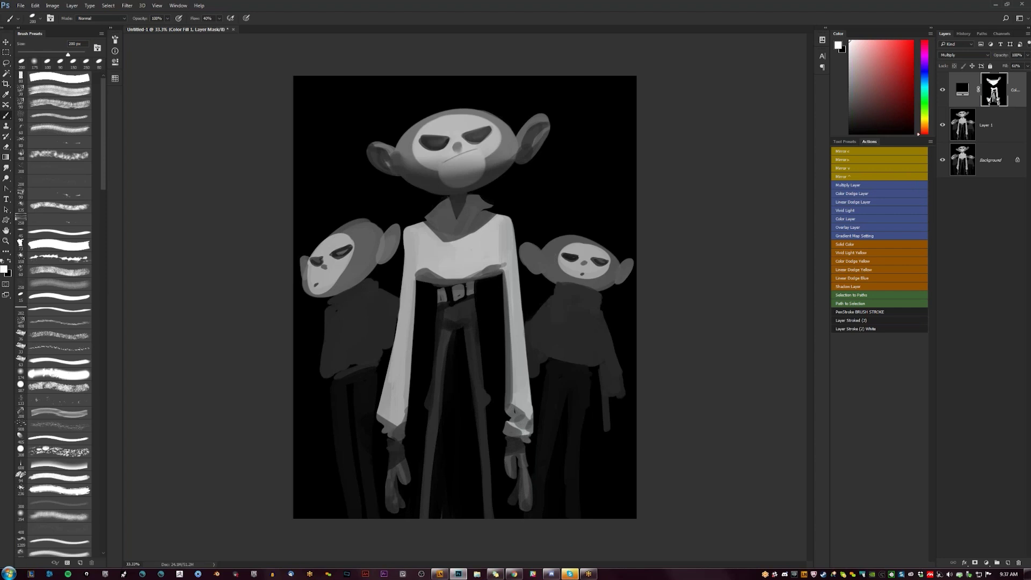
- Smudge the shadow edges on the central figure's cuffs, right sleeve and lower shirt edge
key(r)
drag(383, 416, 391, 425)
drag(395, 417, 398, 425)
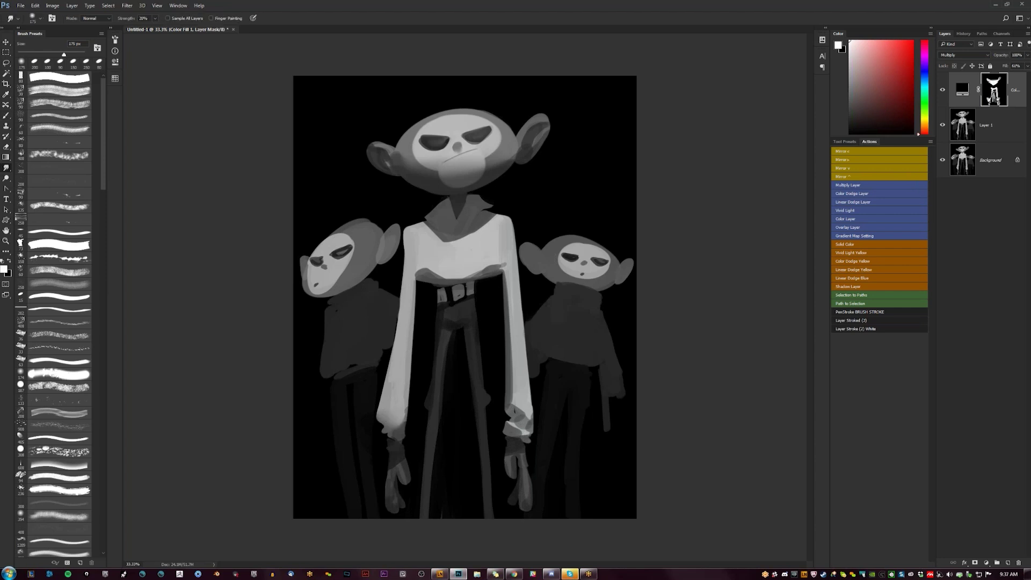
drag(521, 417, 506, 277)
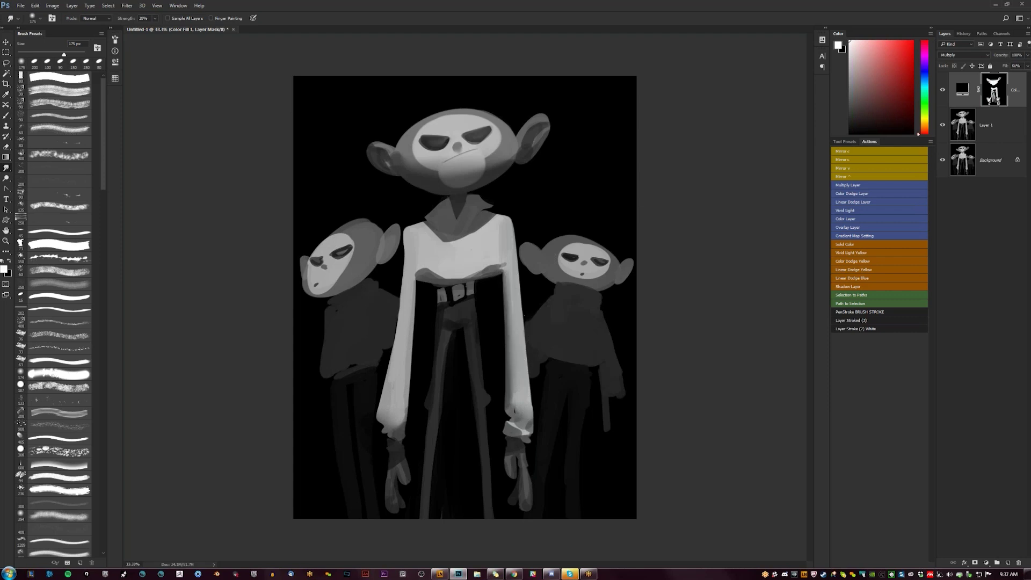
drag(428, 273, 491, 267)
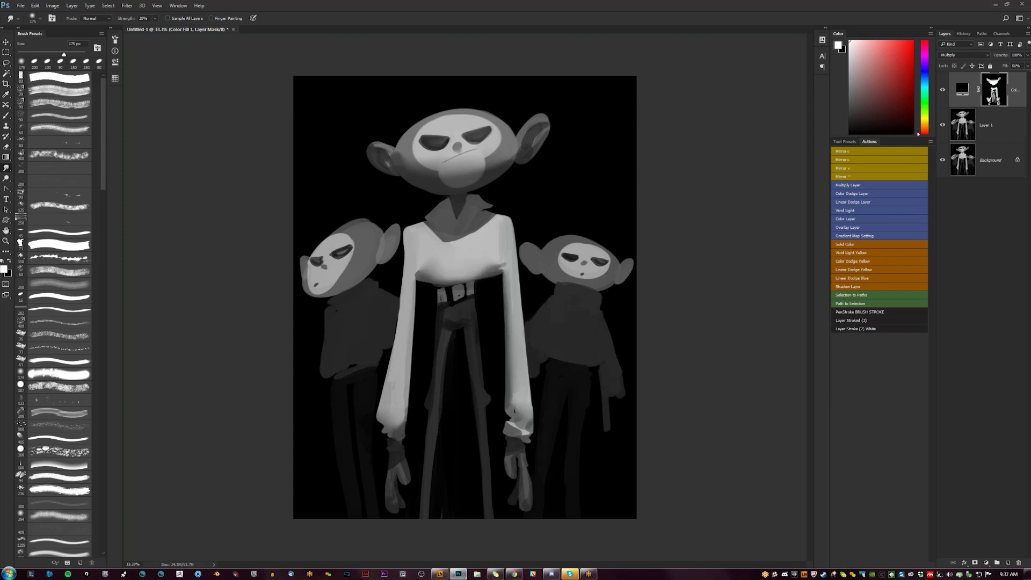
- Paint white on the mask to shade the left figure's lower face and neck area
key(e)
key(bracketright)
key(bracketright)
key(bracketright)
key(b)
key(x)
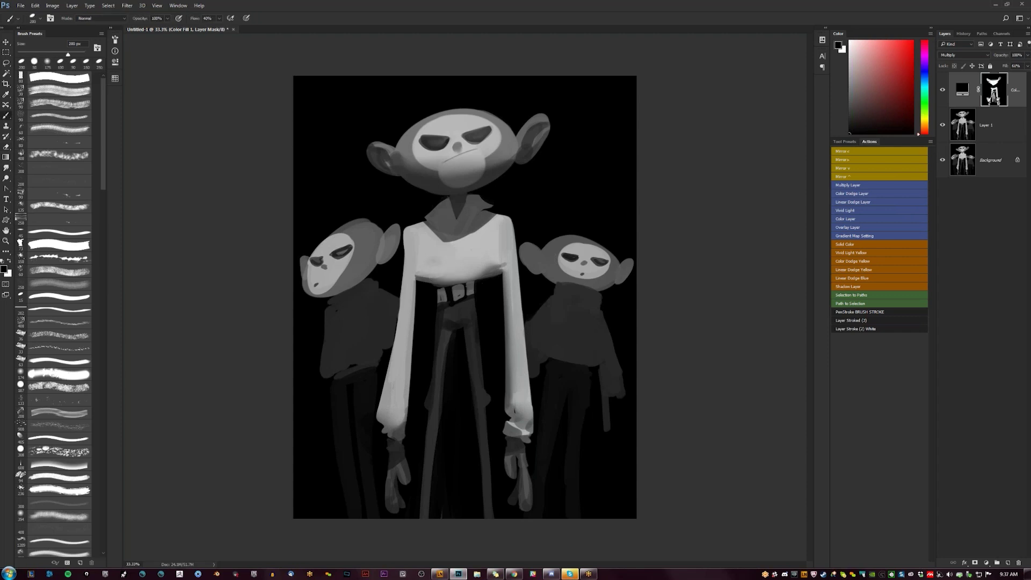
key(x)
mouse_move(358, 288)
mouse_down()
mouse_move(327, 314)
mouse_move(353, 285)
mouse_move(318, 290)
mouse_up()
drag(379, 267, 351, 280)
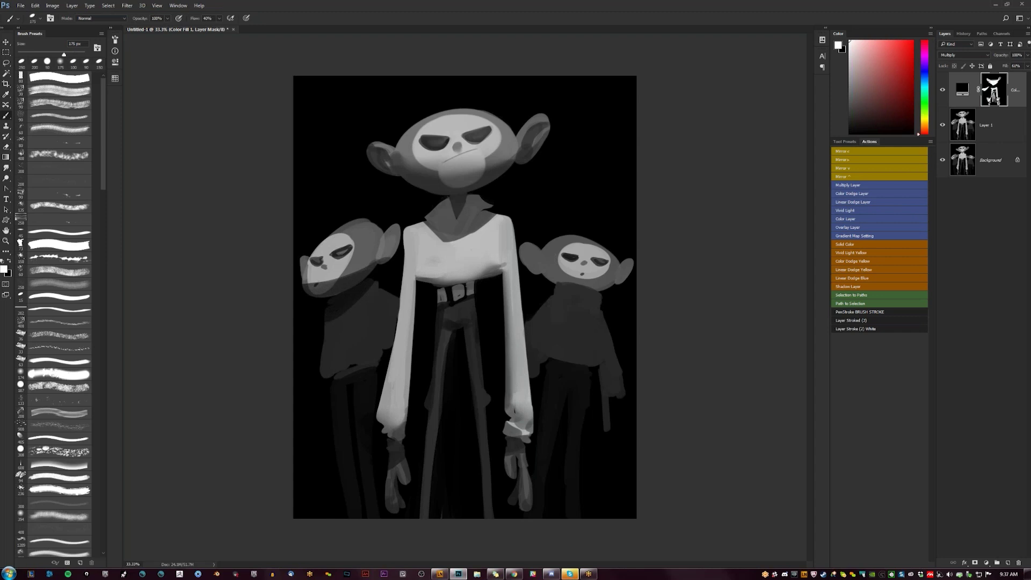
- Smudge the shadow edge on the left figure's face and shade its torso and trousers
mouse_move(302, 262)
mouse_down()
mouse_move(310, 293)
mouse_move(376, 249)
mouse_up()
key(ctrl+z)
key(r)
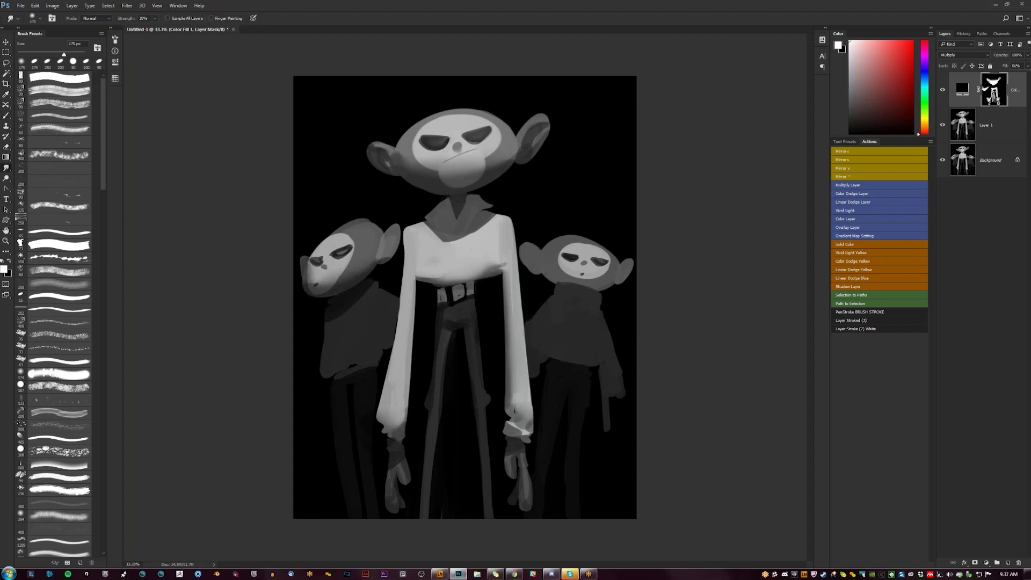
drag(320, 273, 312, 281)
key(b)
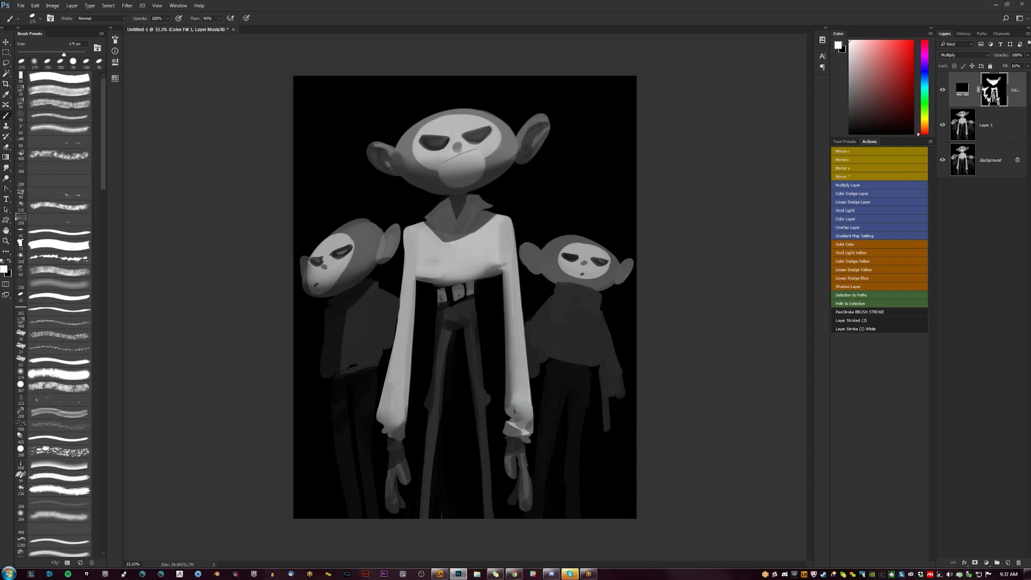
key(r)
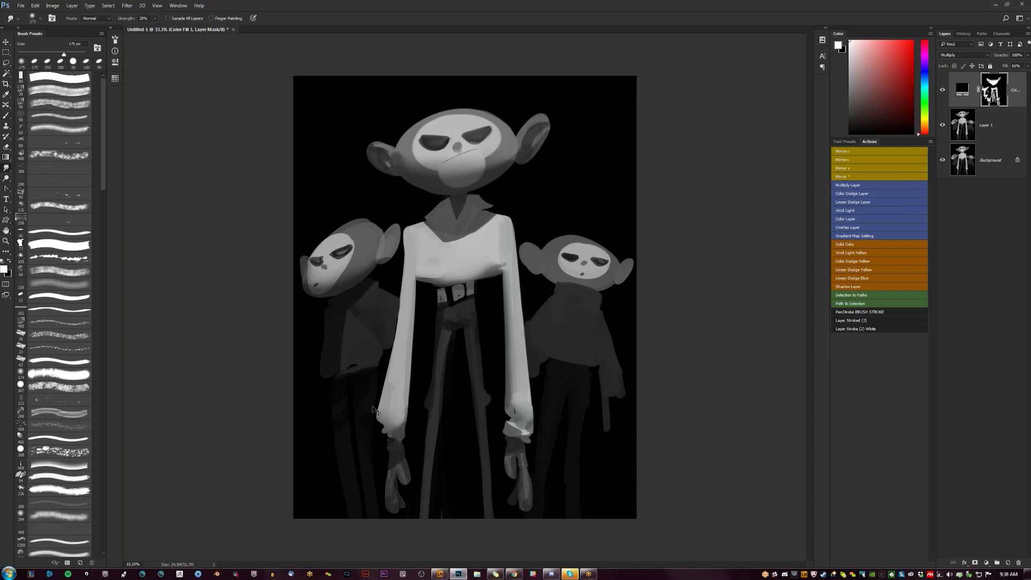
- Flip the canvas view horizontally and paint a shadow across the lower head of the unshaded small figure
key(ctrl+shift+h)
key(b)
mouse_move(376, 283)
mouse_down()
mouse_move(300, 276)
mouse_move(373, 279)
mouse_move(365, 285)
mouse_move(401, 268)
mouse_up()
key(bracketleft)
key(bracketleft)
key(bracketleft)
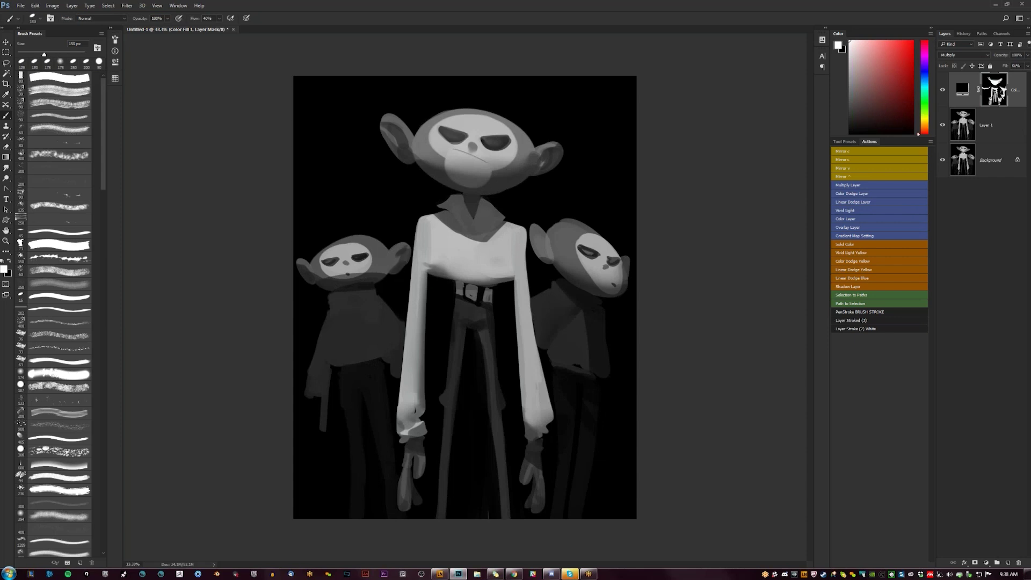
click(347, 267)
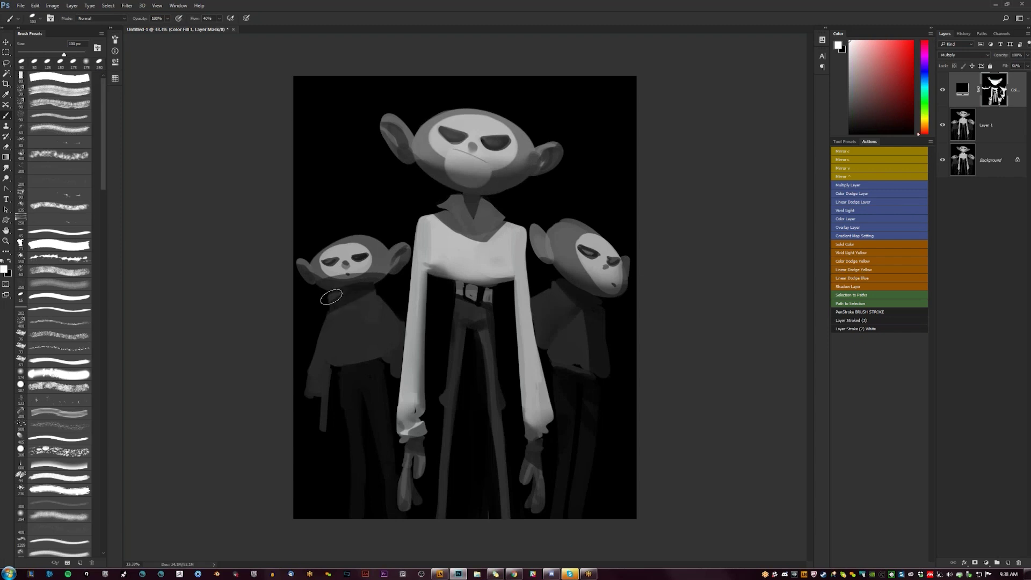
- Soften the shadow edge across the left small figure's face with the Smudge tool
key(bracketright)
key(bracketright)
key(bracketright)
key(bracketright)
key(r)
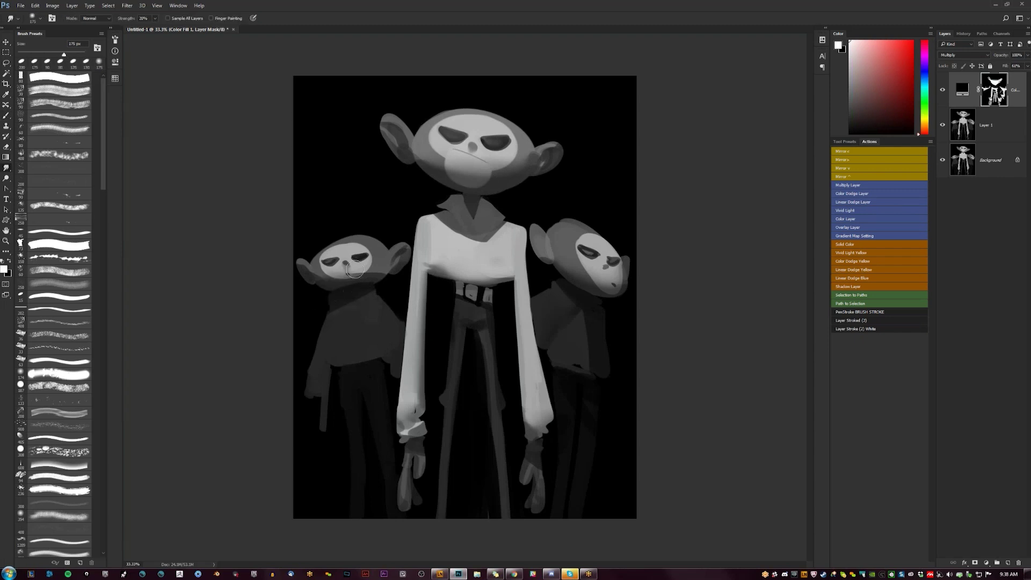
- Paint shadows on the arms and sides of the left small figure's torso
key(b)
key(bracketright)
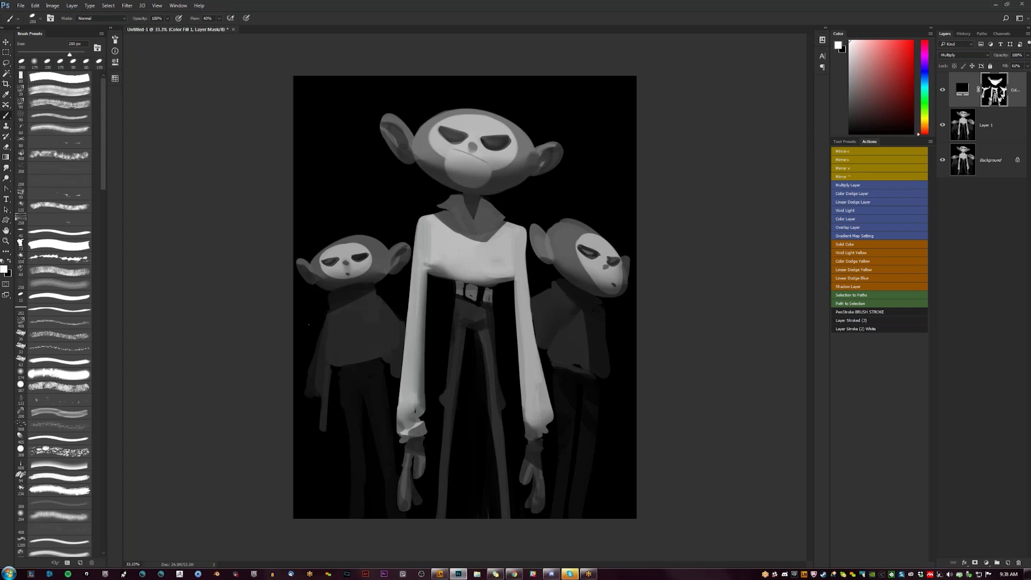
key(r)
key(b)
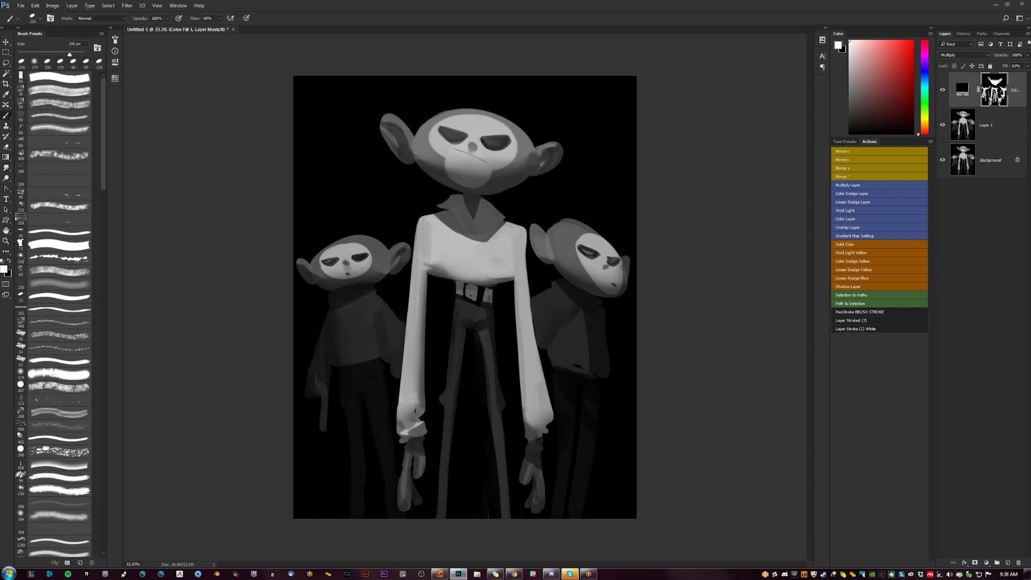
key(r)
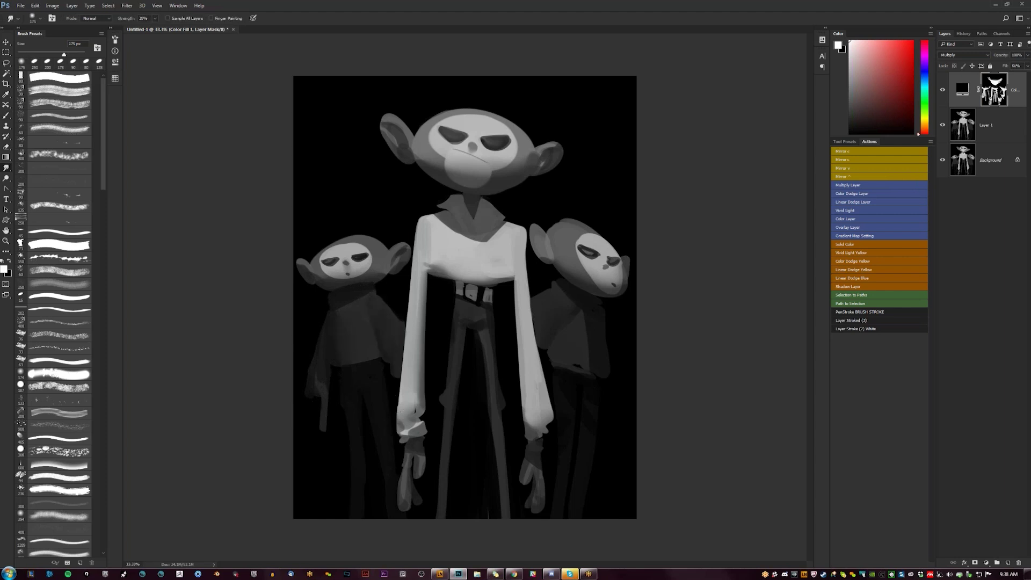
key(b)
- Compare the whole painting with and without the Multiply shadow layer
key(z)
alt+click(368, 414)
alt+click(367, 414)
alt+click(368, 415)
alt+click(368, 414)
click(480, 335)
click(480, 335)
click(942, 91)
click(942, 90)
click(942, 91)
click(941, 92)
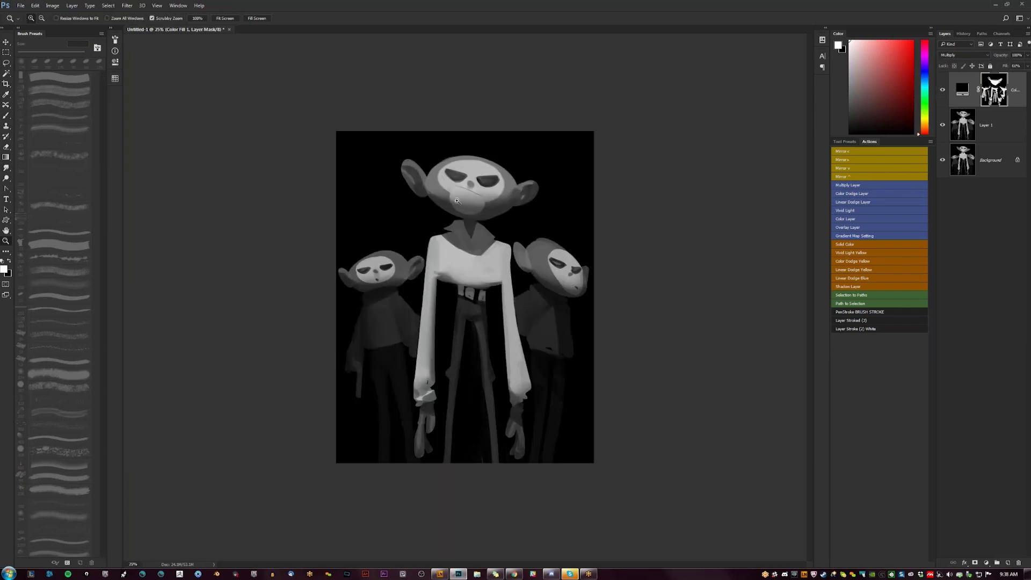
- Choose the Airbrush tool preset for soft painting on the shadow mask
key(b)
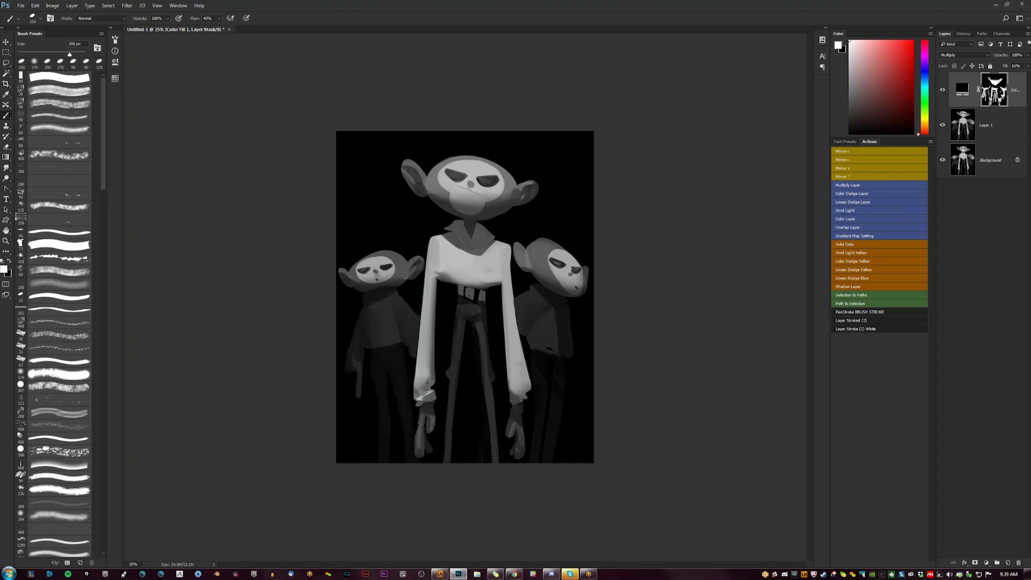
key(e)
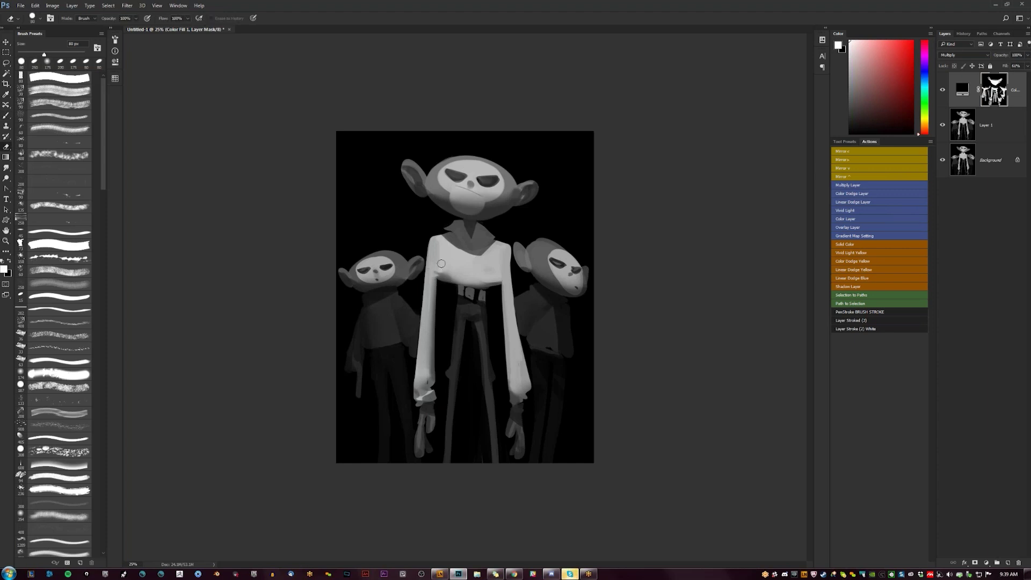
key(b)
key(ctrl+plus)
key(x)
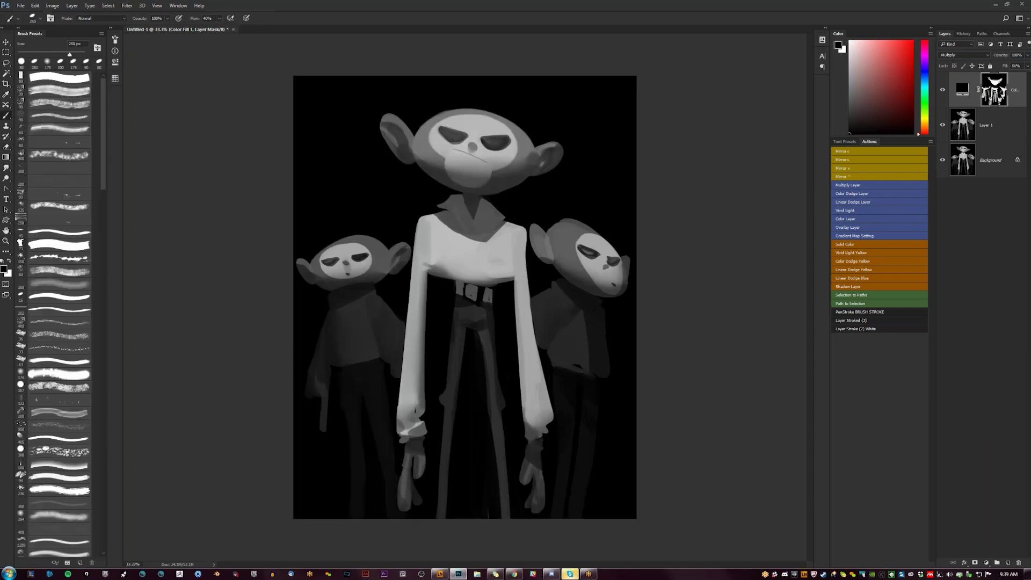
key(x)
click(844, 141)
click(870, 307)
key(x)
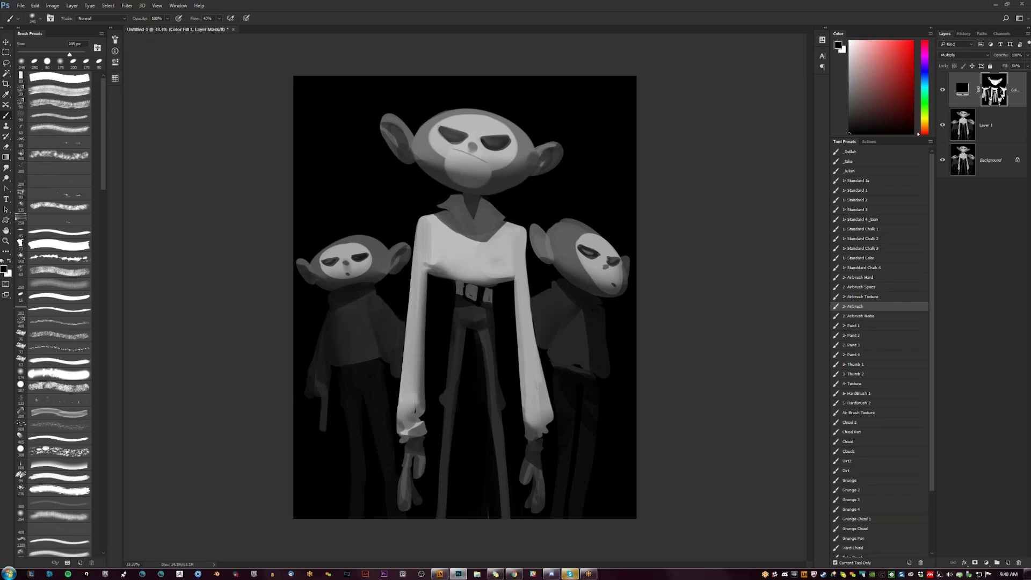
- Airbrush a soft shadow along the central figure's mouth on the mask, adjusting the brush size
key(bracketleft)
key(bracketleft)
key(bracketleft)
key(bracketleft)
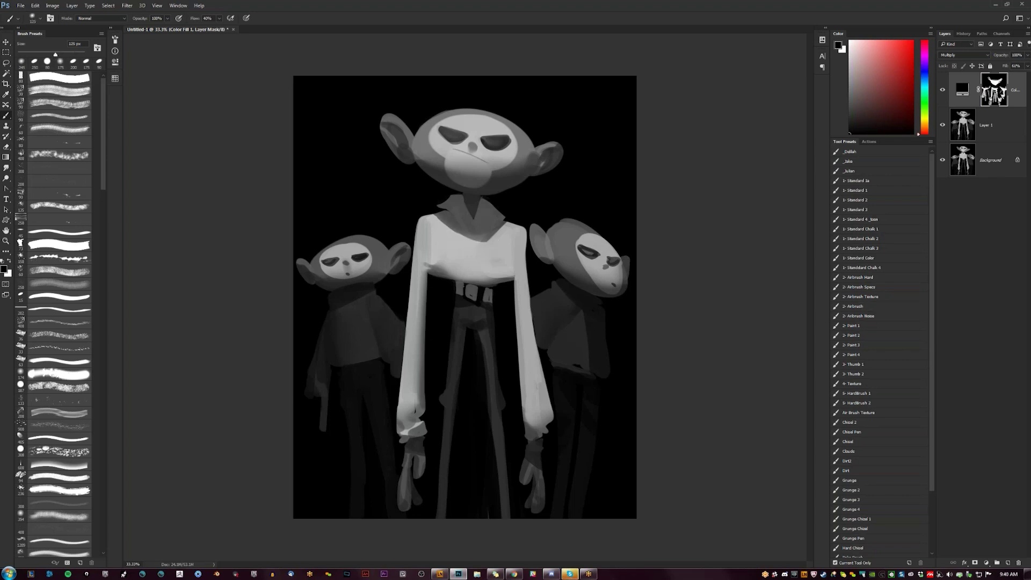
key(bracketright)
key(bracketright)
key(bracketright)
key(bracketright)
key(bracketright)
key(x)
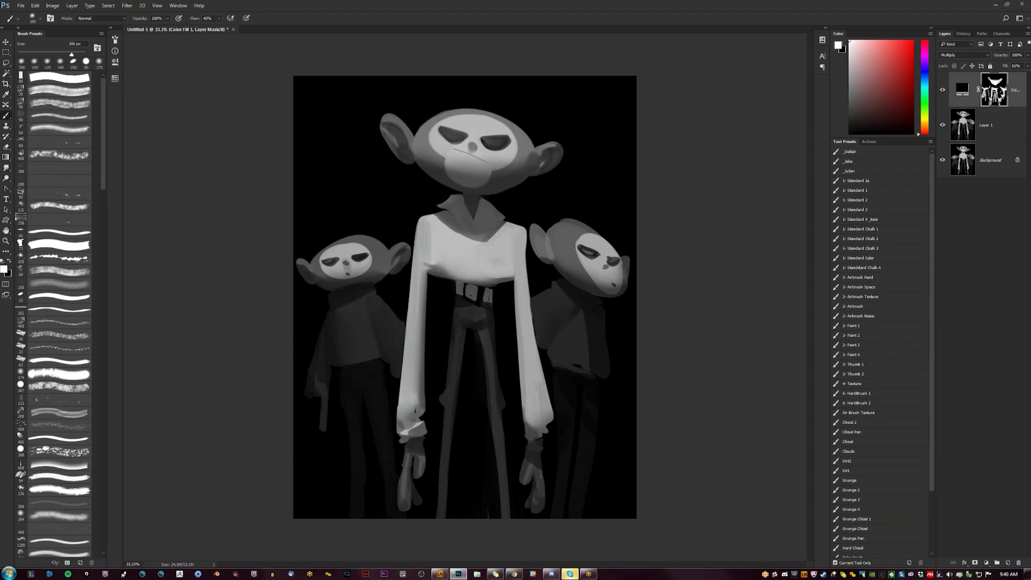
key(bracketleft)
drag(452, 150, 486, 163)
key(bracketright)
key(bracketleft)
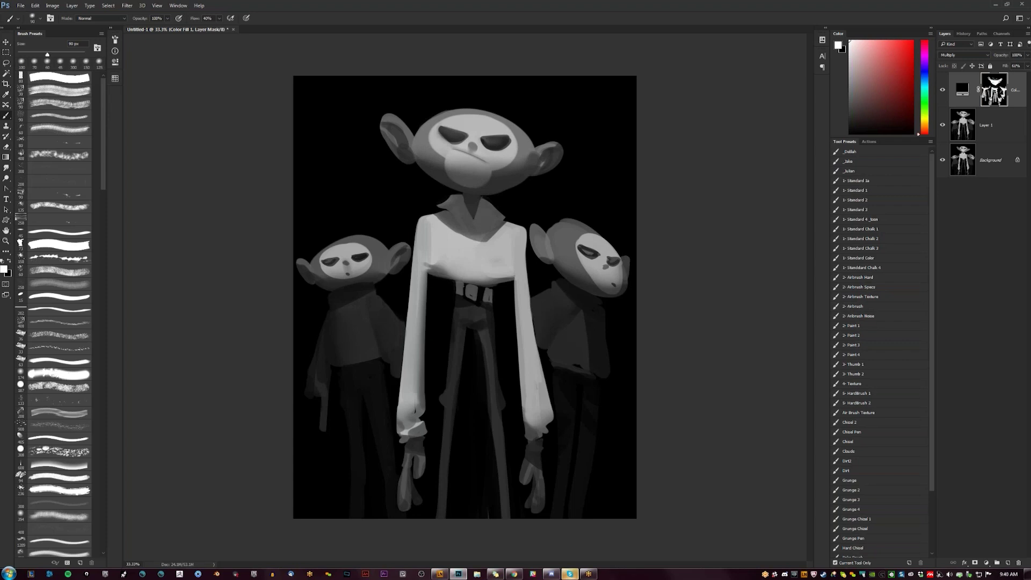
- Add soft shading between the central figure's eyes and trim it above the brow with a small Eraser
key(bracketright)
key(bracketright)
key(e)
key(bracketleft)
key(bracketleft)
key(bracketleft)
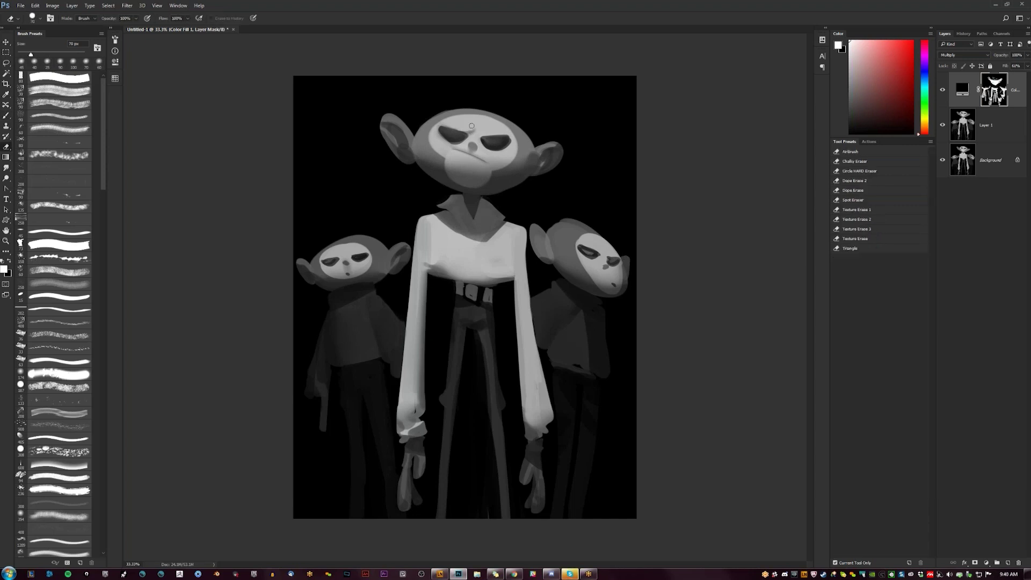
drag(474, 127, 458, 129)
- Try a small airbrushed shadow stroke over the central figure's left eye
key(b)
key(x)
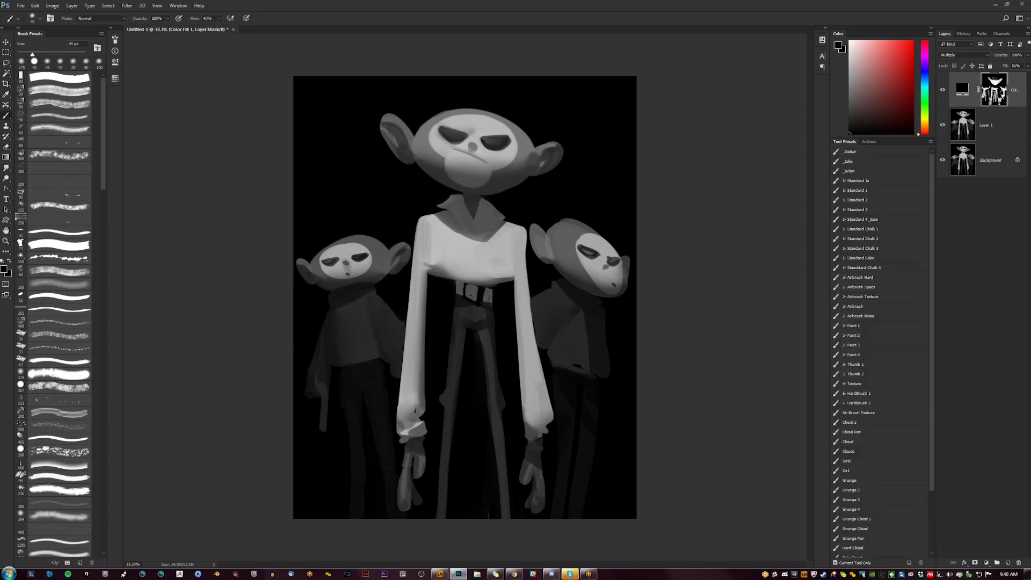
key(bracketleft)
key(bracketright)
key(bracketright)
key(x)
key(bracketleft)
key(bracketleft)
key(bracketleft)
ctrl+click(499, 148)
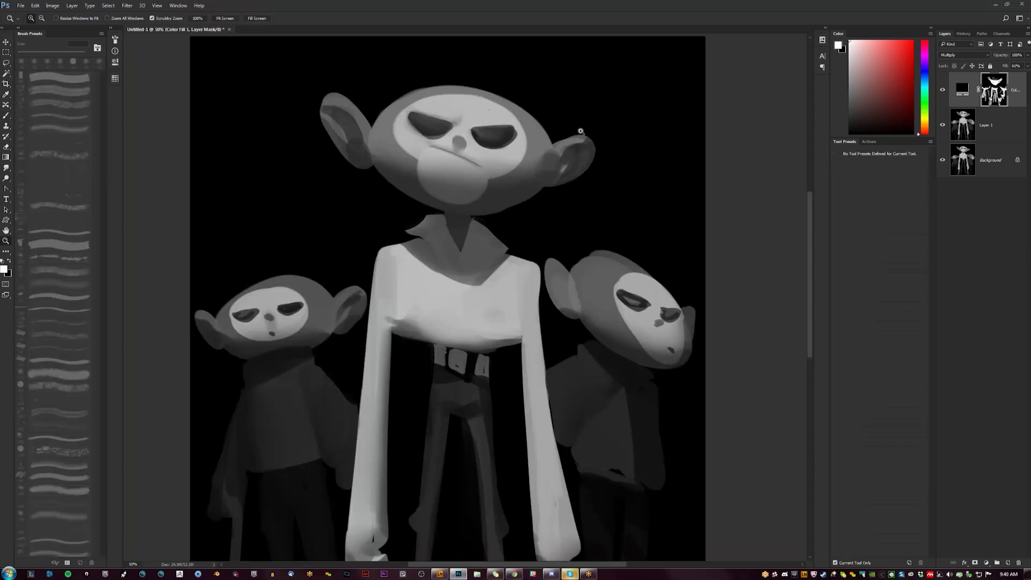
drag(581, 132, 764, 115)
drag(607, 100, 634, 107)
key(ctrl+z)
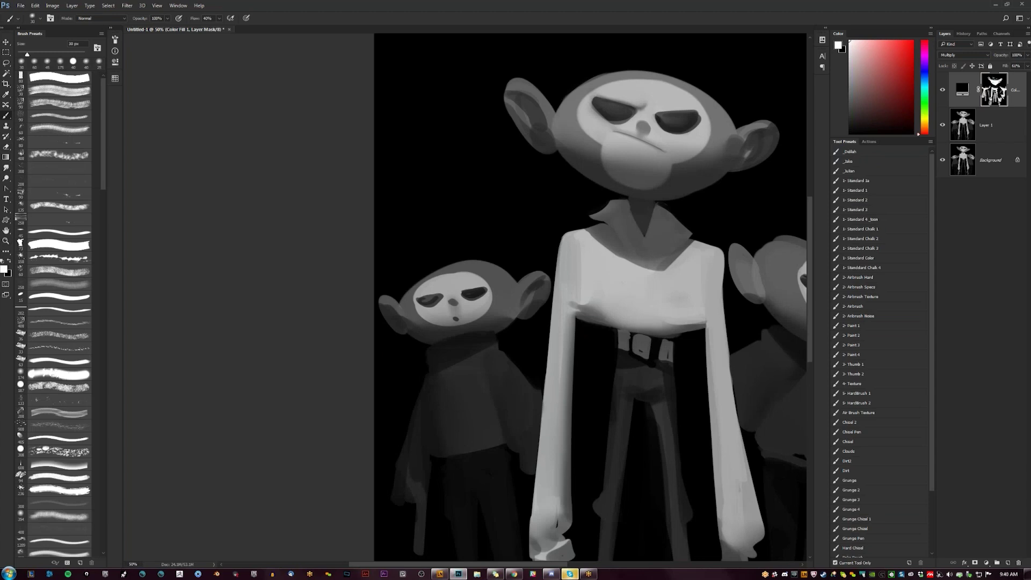
- Refine the soft shadows around the central figure's brow, eyes and nose on the mask with a small 20–30 px airbrush
drag(652, 113, 695, 110)
key(x)
key(bracketleft)
key(bracketleft)
key(bracketright)
drag(658, 109, 598, 135)
key(x)
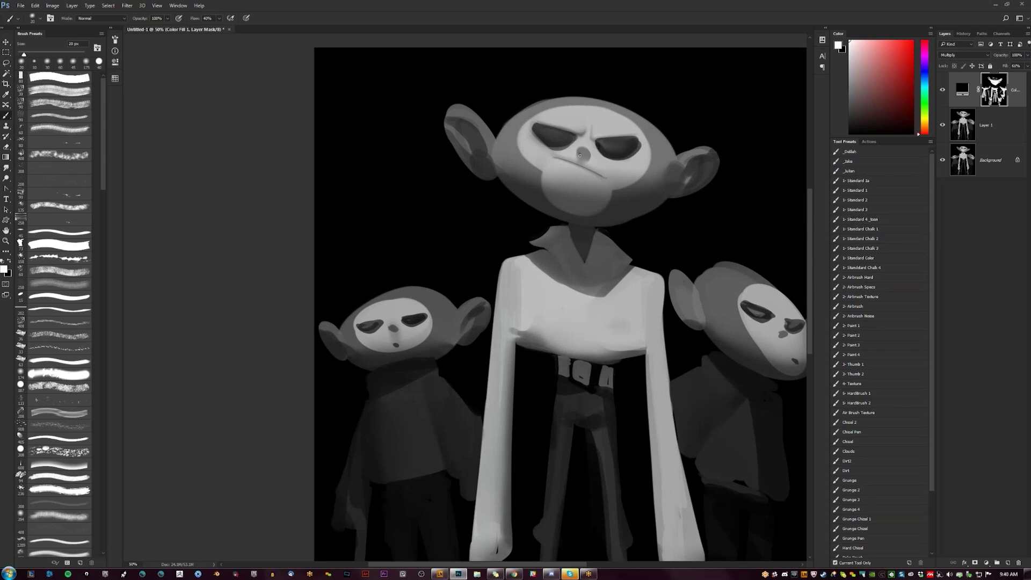
click(585, 157)
drag(586, 157, 524, 152)
key(bracketright)
key(x)
key(x)
key(x)
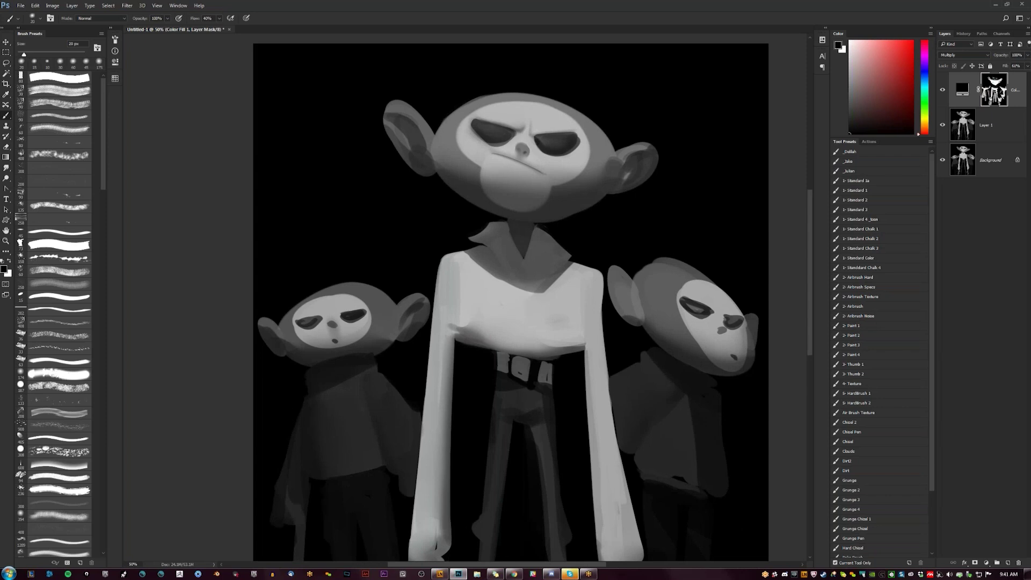
key(bracketright)
key(bracketright)
key(bracketright)
key(bracketright)
key(bracketright)
key(x)
key(bracketleft)
key(bracketleft)
key(bracketleft)
key(bracketleft)
key(bracketright)
key(bracketright)
key(bracketright)
key(bracketright)
key(bracketright)
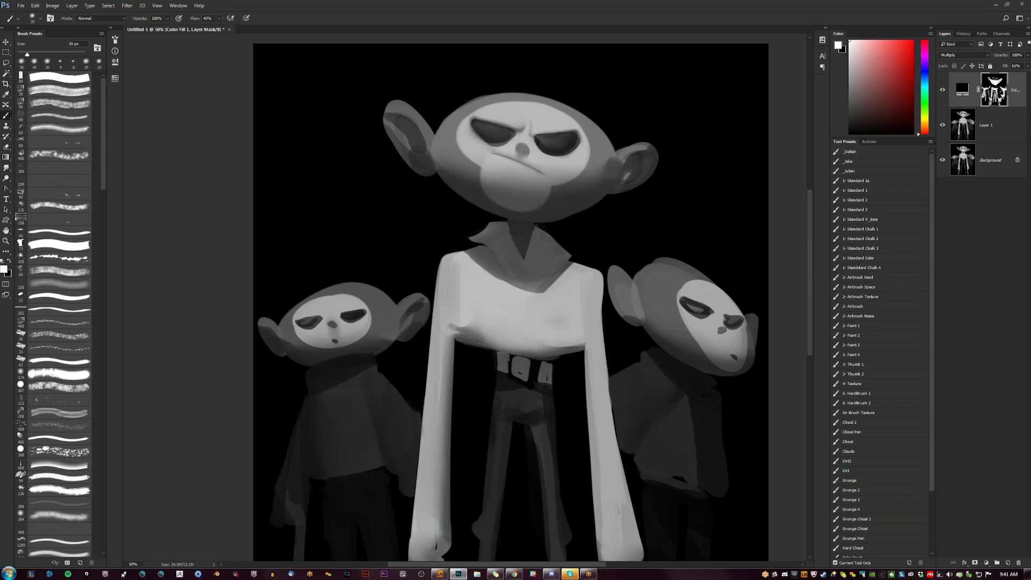
- Lighten the central figure's muzzle by airbrushing black onto the shadow mask with a soft 125 px brush
alt+click(370, 493)
key(bracketright)
key(bracketright)
key(bracketright)
key(bracketright)
key(bracketright)
key(bracketright)
key(bracketright)
key(bracketright)
key(bracketright)
key(bracketright)
key(bracketright)
key(bracketright)
key(bracketleft)
key(bracketleft)
key(bracketleft)
key(bracketleft)
key(bracketleft)
key(bracketleft)
key(bracketleft)
key(bracketleft)
key(bracketright)
key(bracketright)
key(bracketright)
key(bracketright)
key(bracketright)
key(bracketright)
key(bracketright)
key(bracketright)
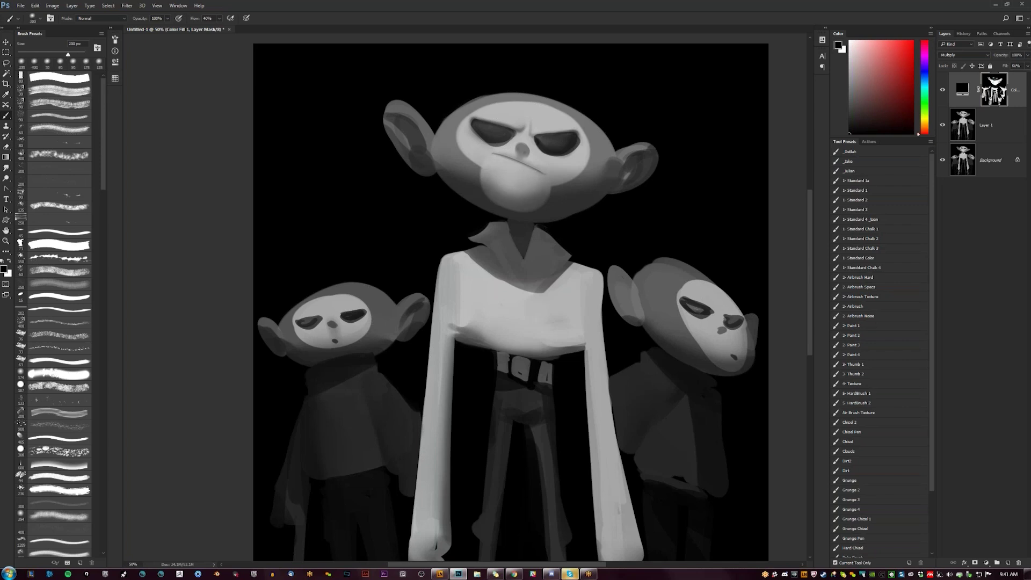
key(bracketleft)
key(bracketleft)
key(bracketleft)
drag(505, 177, 531, 190)
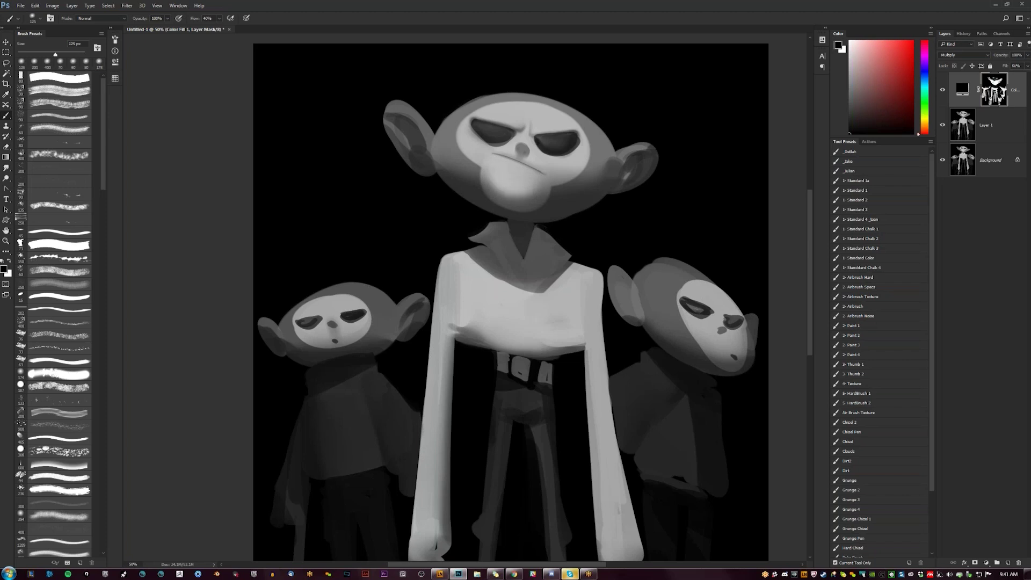
- Soften the airbrushed shading on the central figure's right-hand ear on the shadow mask
key(z)
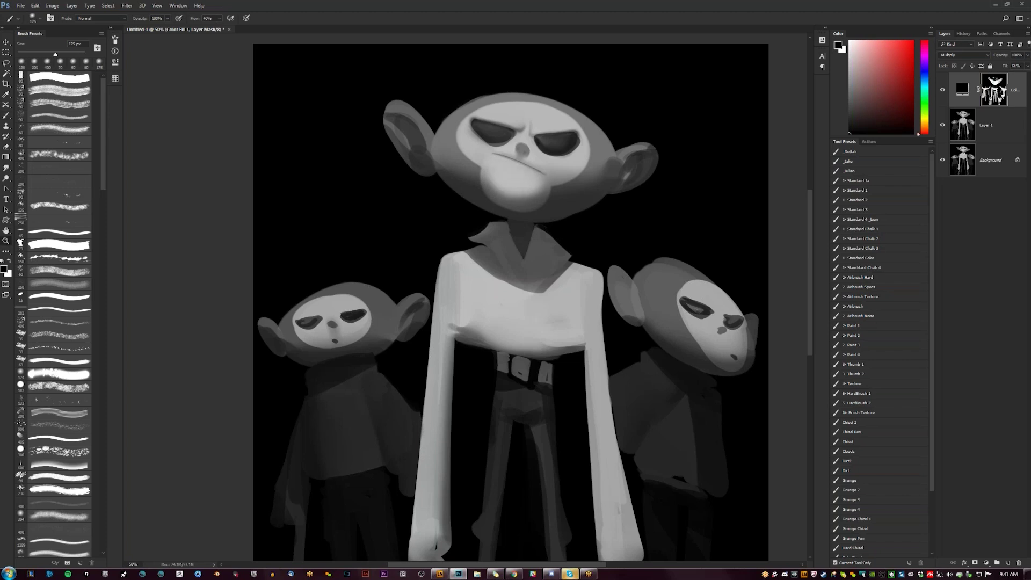
alt+click(519, 261)
alt+click(520, 262)
alt+click(520, 262)
click(503, 245)
click(503, 245)
click(503, 245)
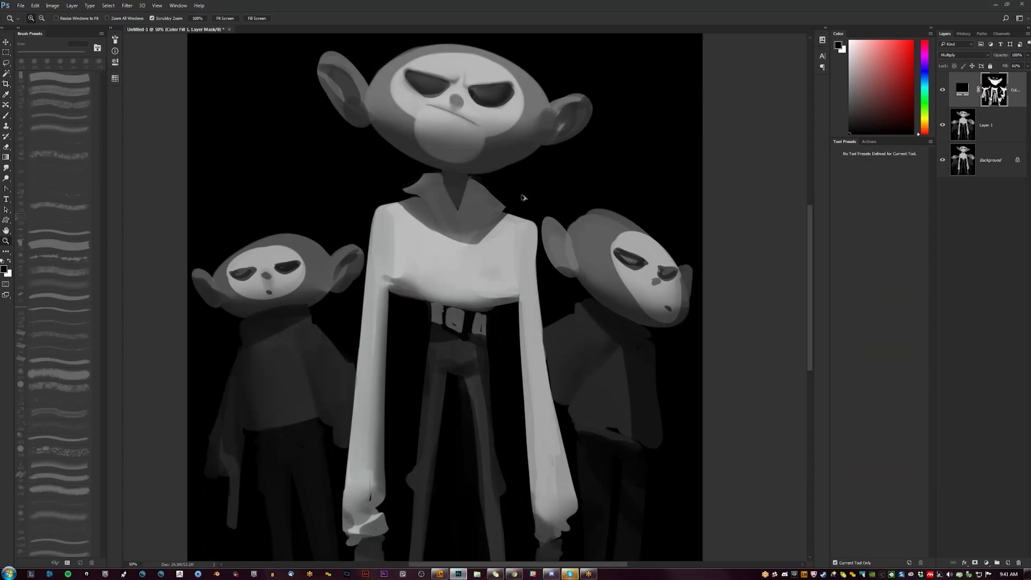
key(b)
drag(502, 179, 549, 212)
mouse_move(613, 160)
mouse_down()
mouse_move(627, 149)
mouse_move(616, 153)
mouse_up()
key(x)
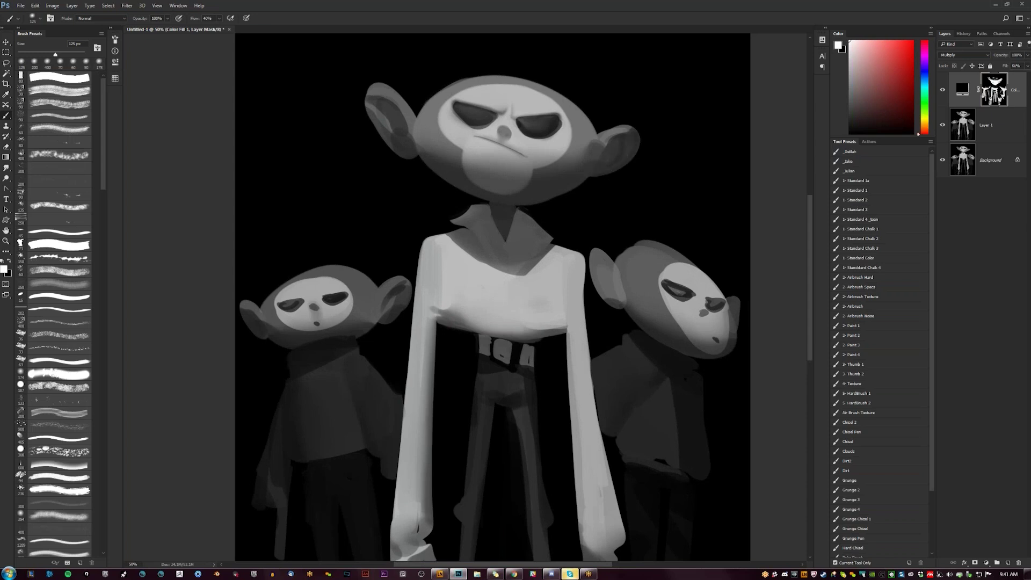
- Airbrush soft tonal transitions on the central figure's left-hand ear, using a brush of about 125 px
key(x)
key(bracketleft)
key(bracketleft)
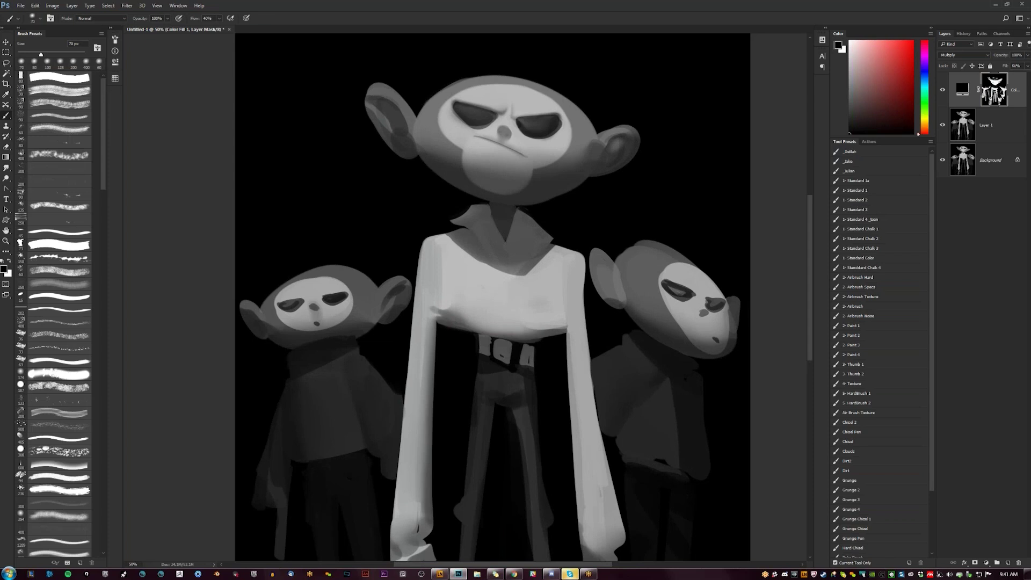
key(bracketright)
key(bracketright)
key(bracketright)
key(bracketright)
drag(395, 103, 474, 162)
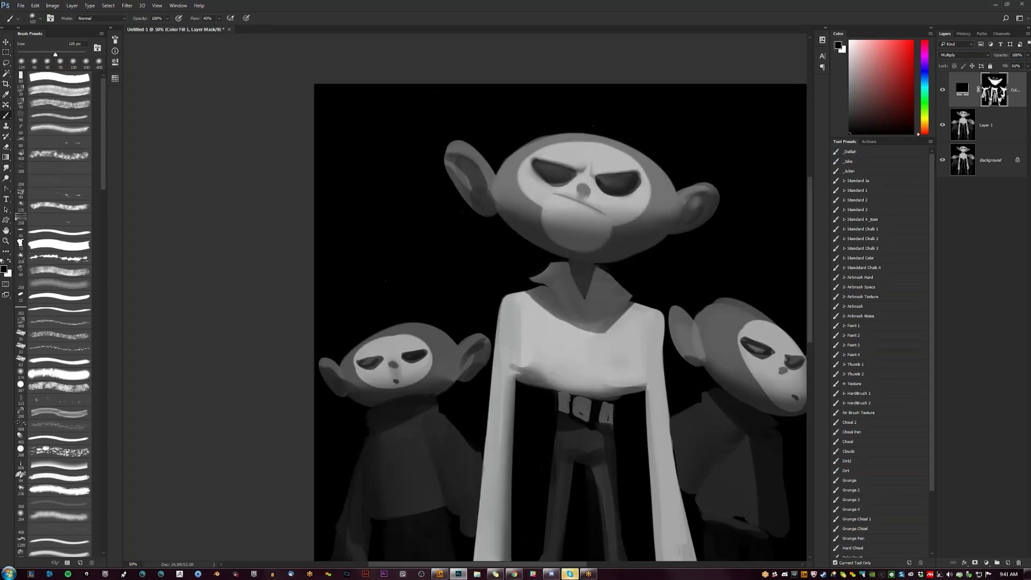
key(x)
key(x)
key(x)
mouse_move(452, 168)
mouse_down()
mouse_move(466, 191)
mouse_move(506, 204)
mouse_up()
- Refine both of the central figure's ears with soft light and dark airbrushing, then enlarge the brush to 250 px
key(z)
alt+click(635, 276)
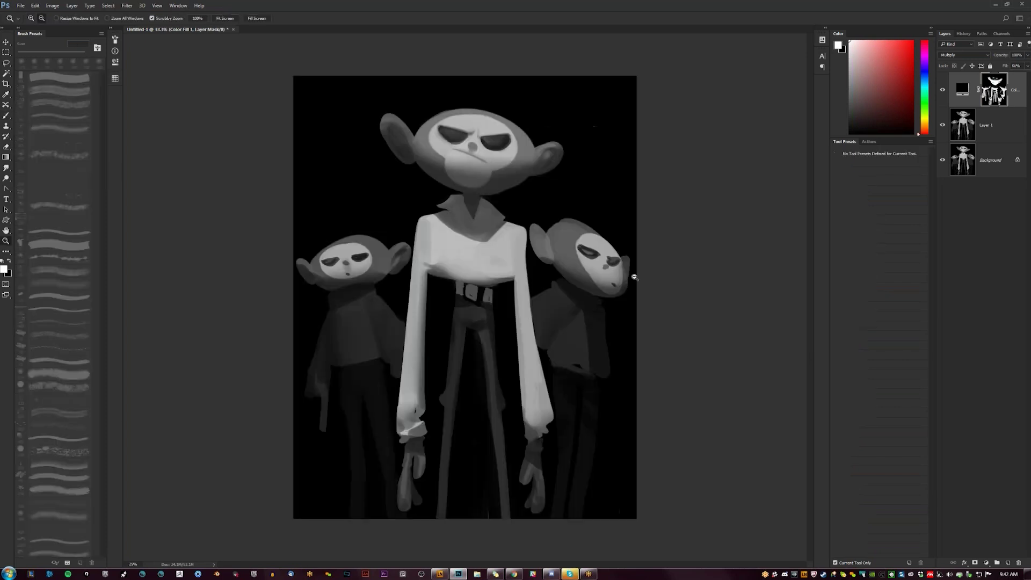
alt+click(633, 275)
click(484, 208)
click(539, 183)
key(b)
key(x)
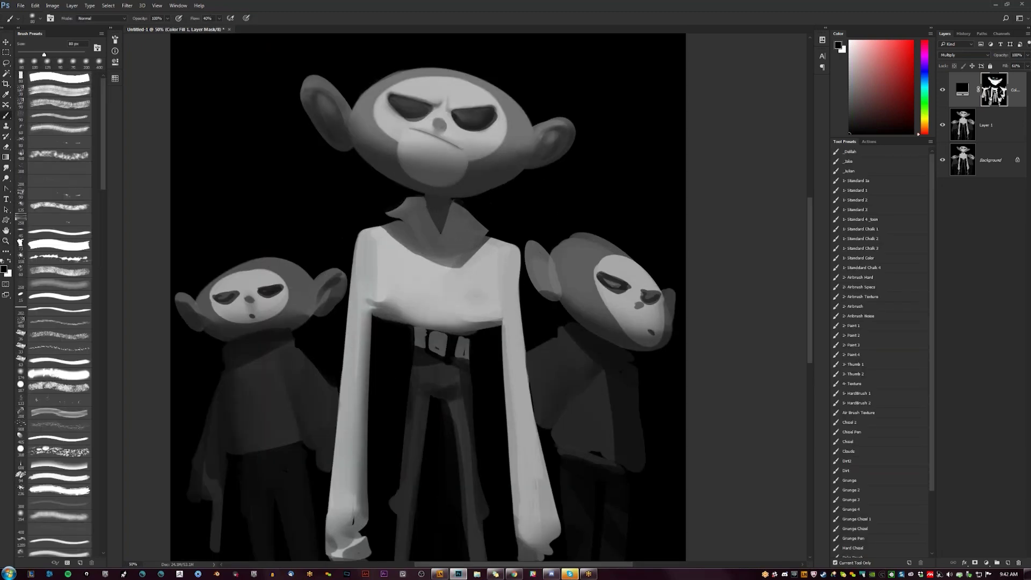
key(x)
key(bracketleft)
key(bracketleft)
key(x)
click(849, 60)
key(bracketright)
key(bracketright)
key(bracketright)
key(bracketright)
key(bracketright)
key(bracketright)
key(bracketright)
key(bracketright)
key(bracketright)
key(x)
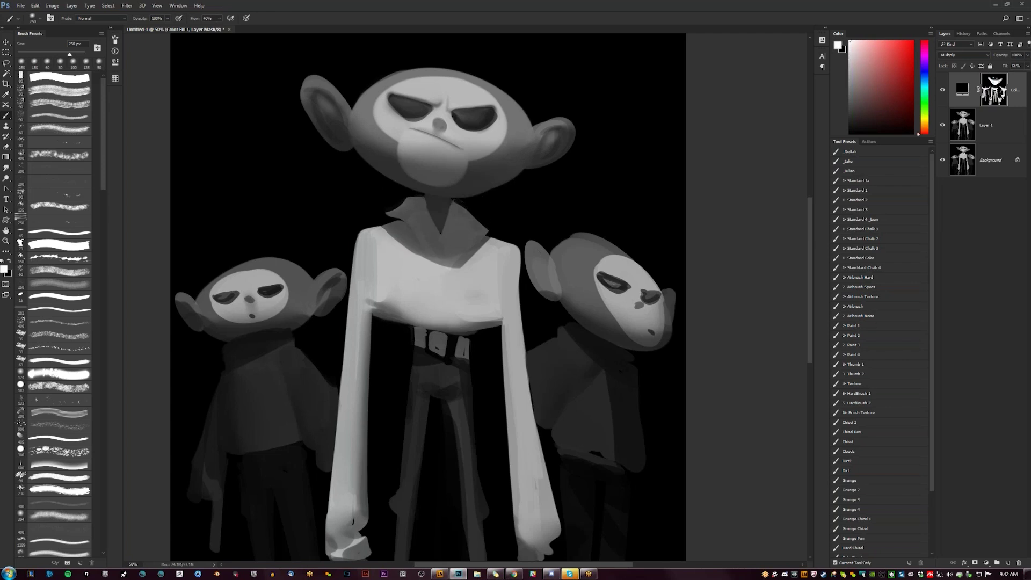
- Sample a light grey mask tone and airbrush the central figure's collar softly lighter with a 175 px brush
key(z)
alt+click(510, 260)
alt+click(511, 261)
alt+click(511, 261)
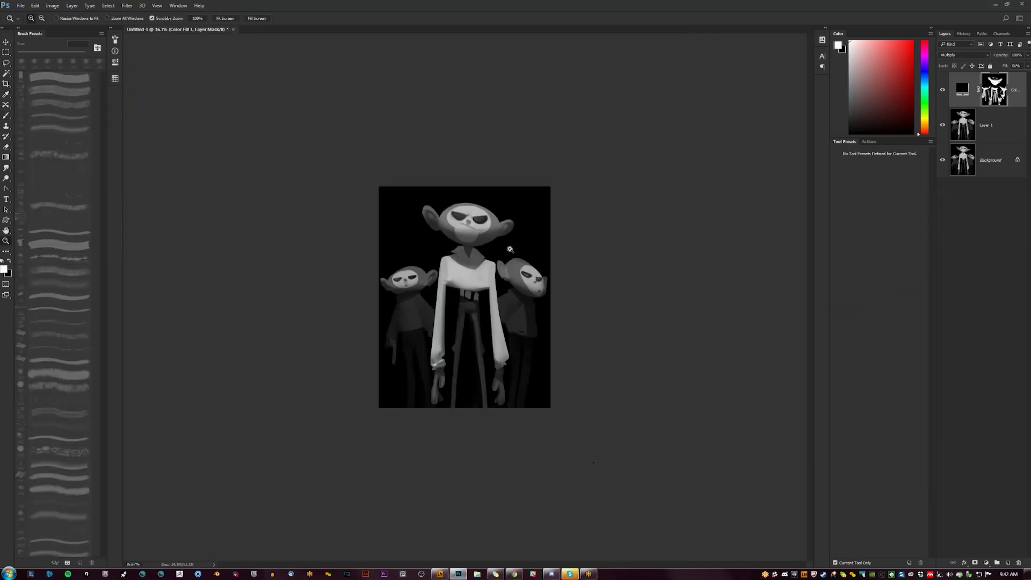
click(510, 249)
key(b)
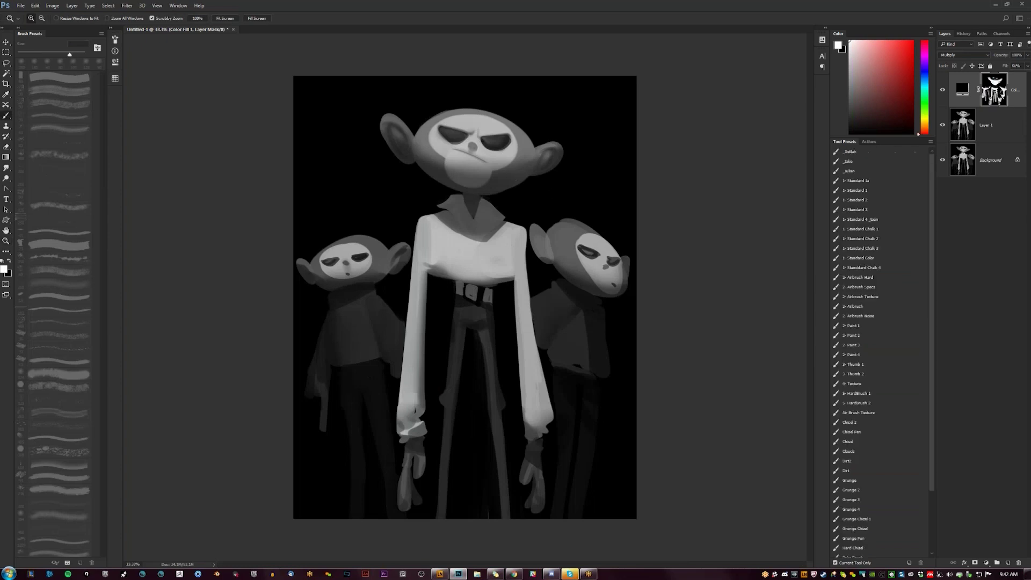
key(x)
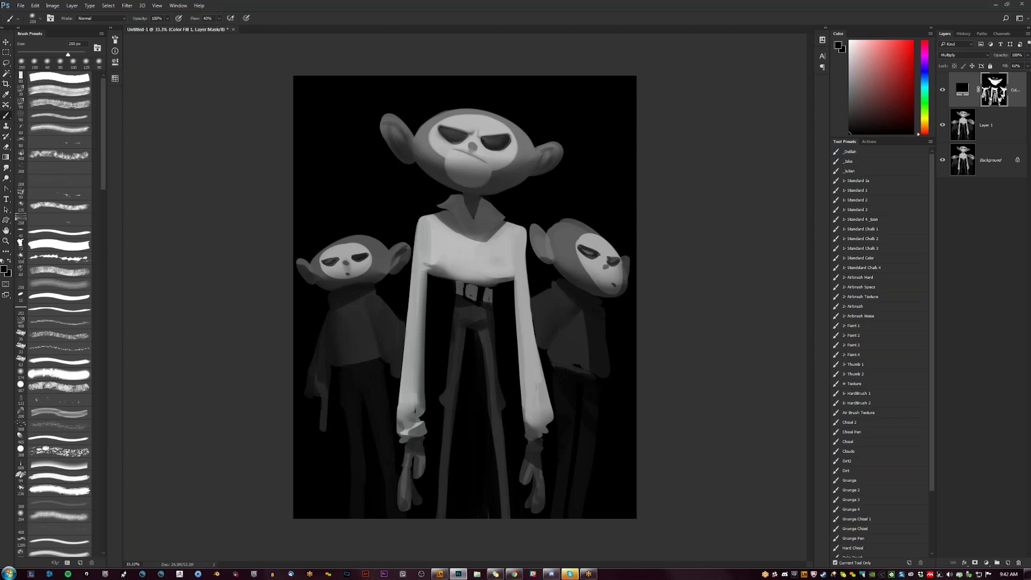
key(bracketleft)
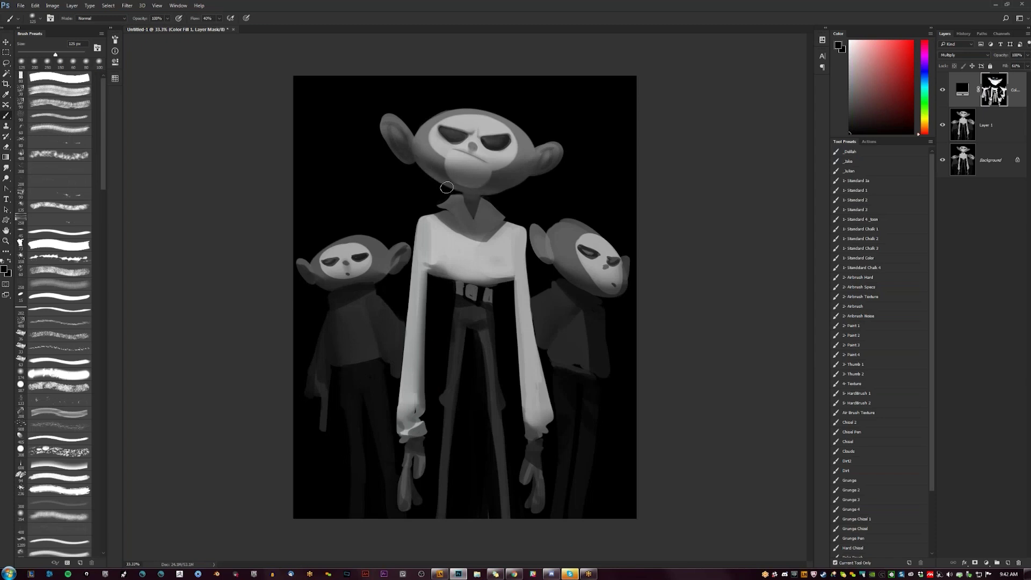
key(bracketright)
key(bracketright)
alt+click(467, 192)
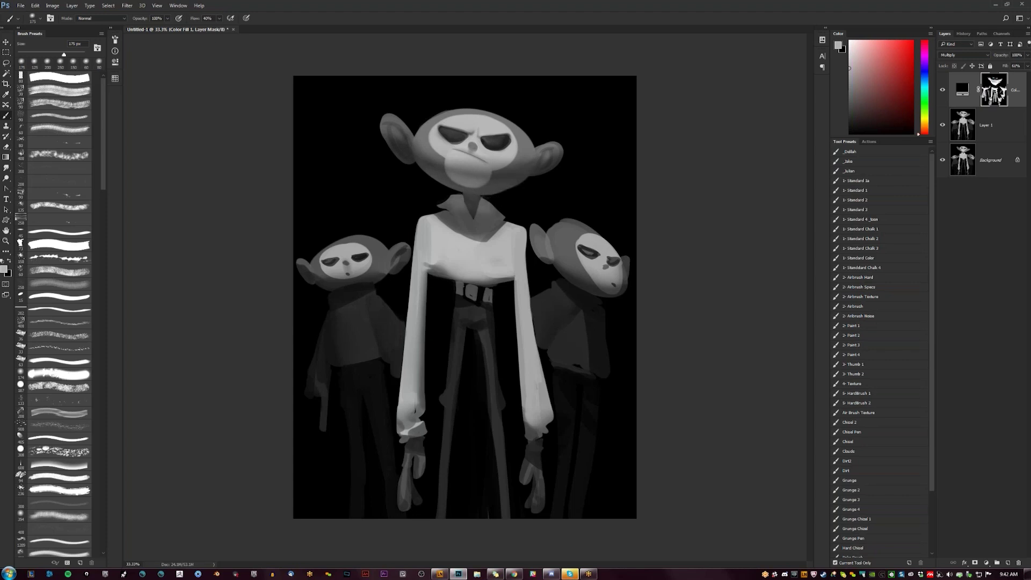
drag(485, 207, 494, 217)
- Try a soft black airbrush stroke on the mask beside the central figure's collar and shoulder, then undo it
key(z)
alt+click(550, 202)
alt+click(549, 202)
alt+click(520, 245)
click(520, 244)
click(521, 245)
click(521, 245)
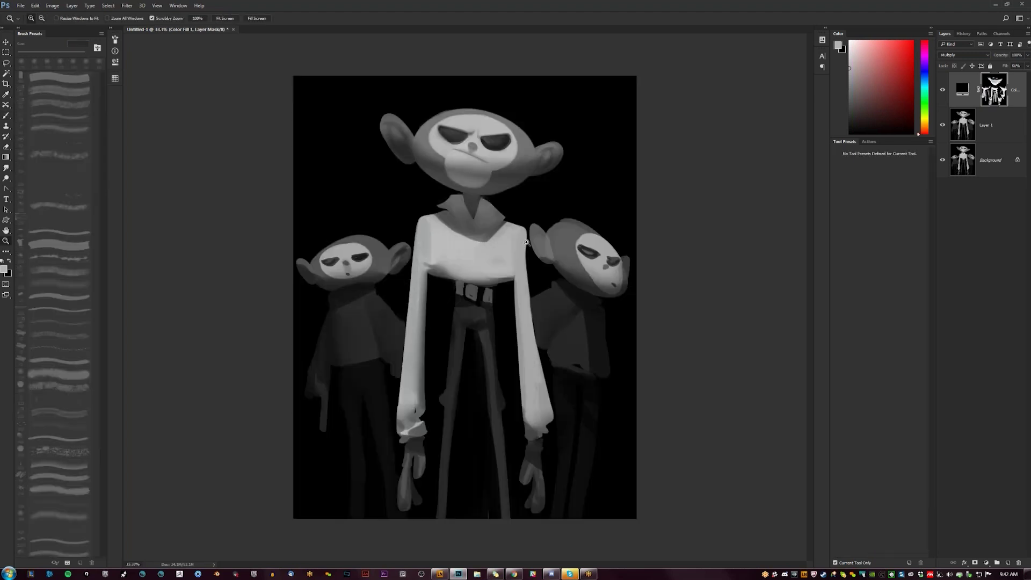
click(525, 241)
key(b)
alt+click(401, 228)
drag(387, 215, 402, 211)
key(ctrl+z)
- Airbrush broad white strokes on the mask with a brush up to 1200 px to darken the figures' lower arms and legs
key(z)
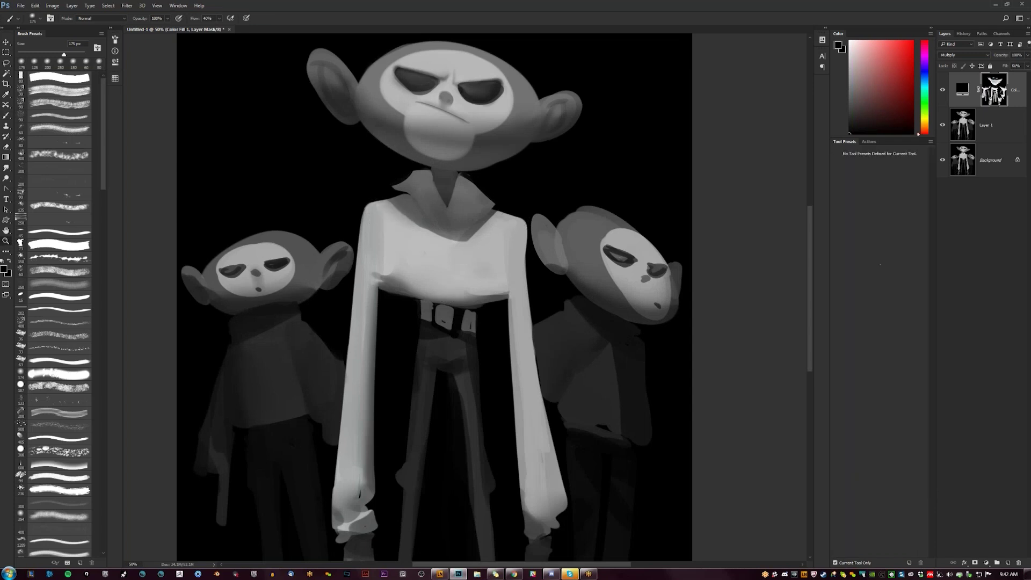
alt+click(515, 221)
alt+click(515, 221)
key(b)
key(x)
key(bracketright)
mouse_move(402, 379)
mouse_down()
mouse_move(398, 355)
mouse_move(397, 365)
mouse_up()
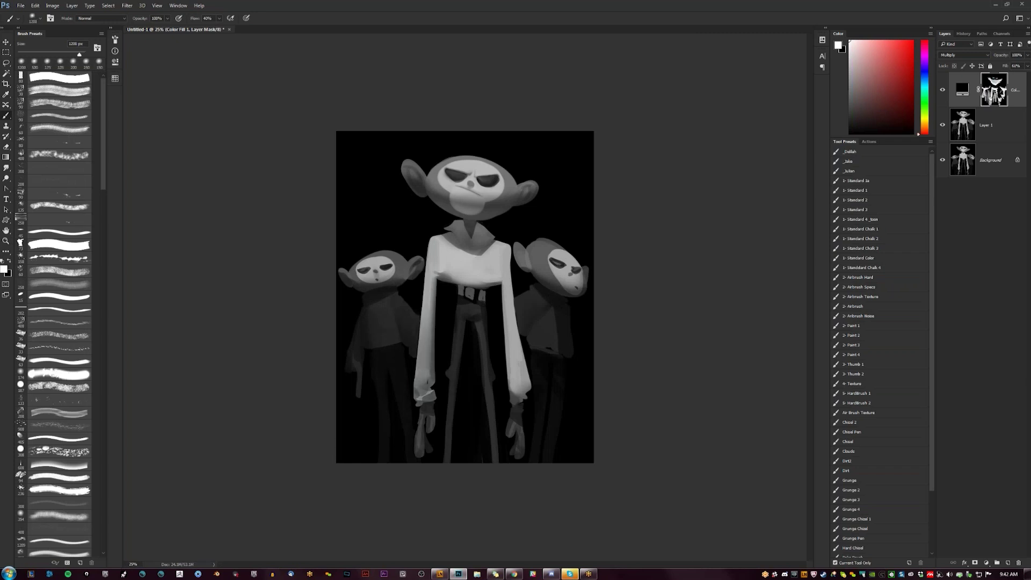
drag(533, 382, 527, 365)
key(bracketleft)
drag(531, 381, 522, 354)
- Shade the central figure's waist and lower shirt with a 175 px airbrush, using tones sampled from the area
key(bracketleft)
key(bracketleft)
key(bracketleft)
key(bracketleft)
key(bracketleft)
key(bracketleft)
key(bracketleft)
key(bracketleft)
drag(459, 285, 479, 286)
alt+click(459, 277)
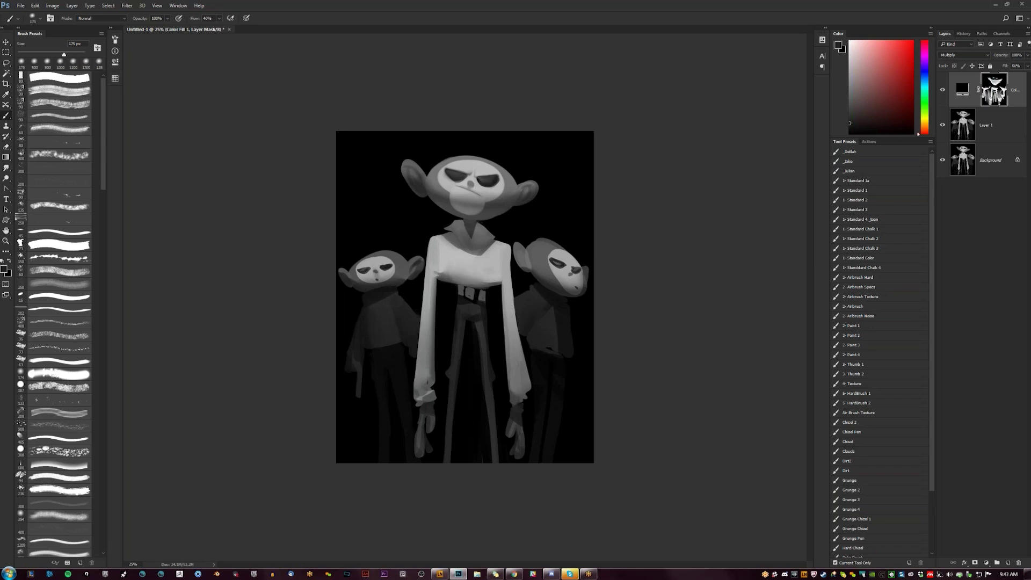
alt+click(486, 278)
drag(443, 270, 456, 273)
alt+click(449, 290)
key(ctrl+plus)
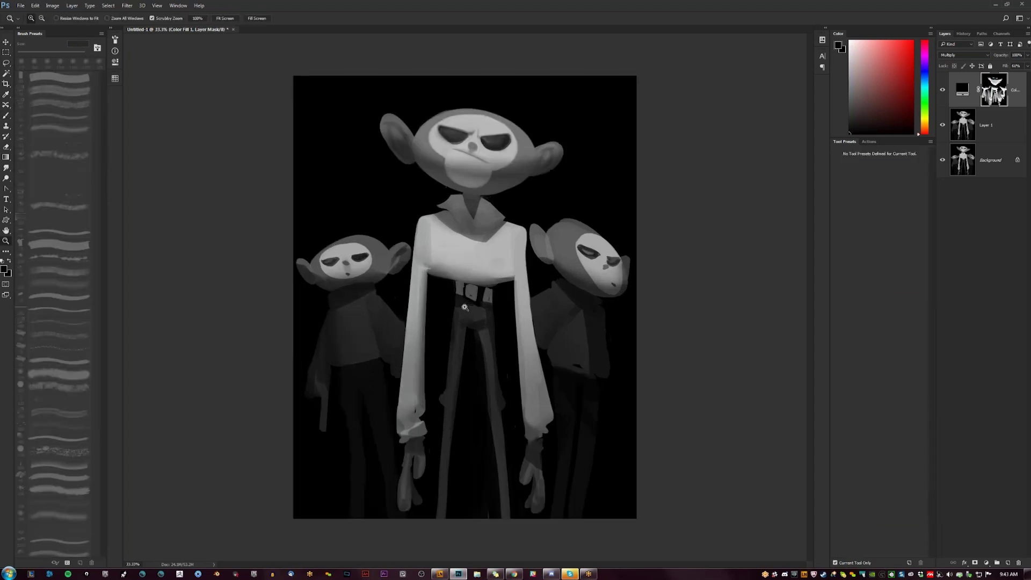
- Airbrush white on the mask over the central figure's belt with a 200 px brush to darken it
key(x)
key(bracketleft)
key(bracketleft)
key(bracketleft)
key(bracketleft)
key(bracketleft)
key(bracketleft)
key(bracketleft)
key(bracketleft)
key(bracketleft)
key(bracketleft)
key(bracketleft)
key(bracketleft)
key(bracketleft)
key(bracketleft)
key(bracketleft)
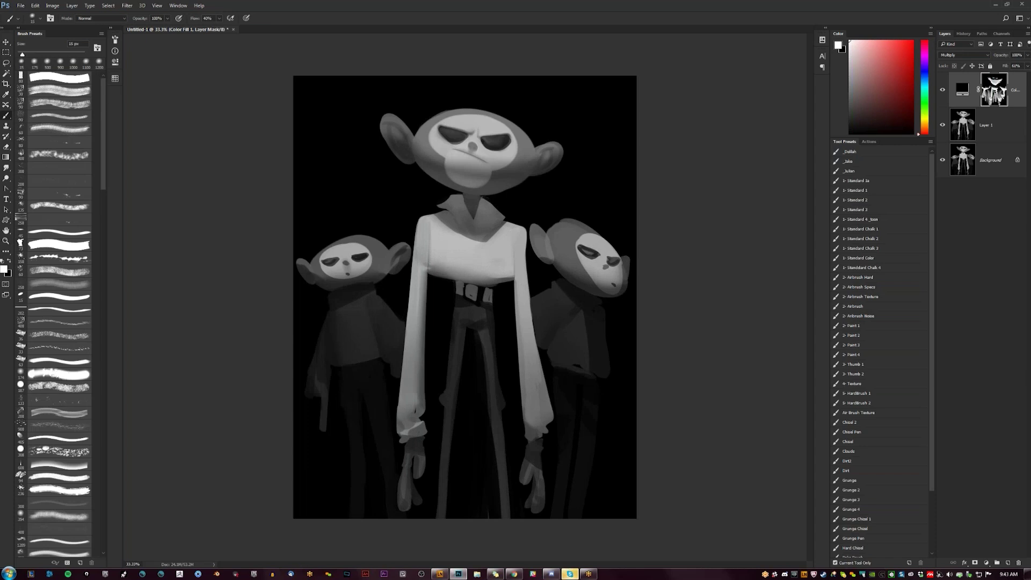
key(bracketright)
key(bracketright)
key(bracketright)
key(bracketright)
key(bracketright)
key(bracketright)
key(bracketright)
key(bracketright)
key(bracketleft)
key(bracketright)
key(bracketright)
key(bracketright)
key(bracketright)
key(bracketright)
key(bracketright)
drag(474, 294, 482, 298)
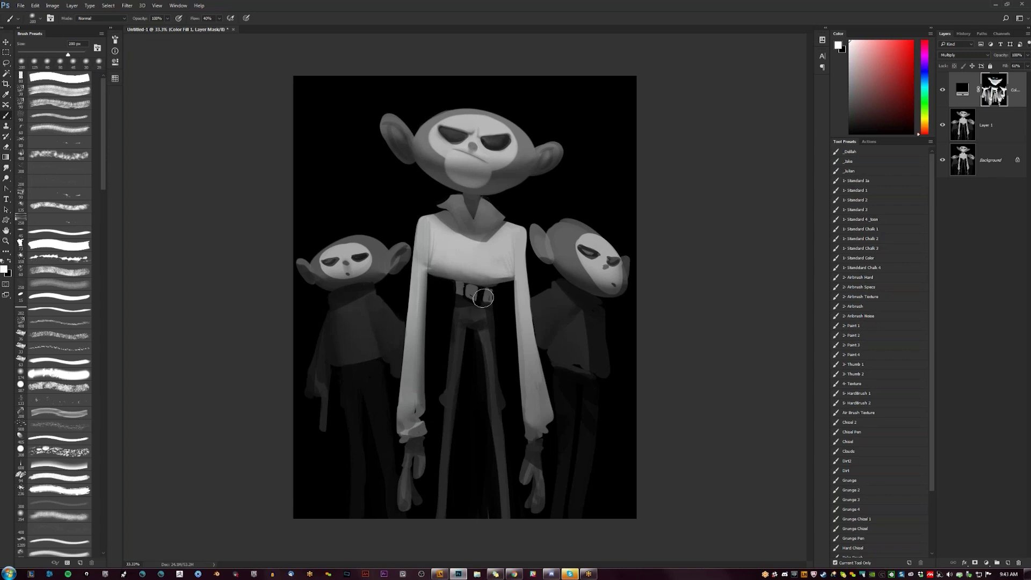
- Shade the central figure's waist and upper trousers on the mask with greys sampled from the area and picked from the colour field
key(bracketright)
key(bracketright)
key(bracketright)
alt+click(462, 333)
key(d)
alt+click(471, 313)
key(bracketleft)
key(d)
drag(849, 81, 849, 112)
click(850, 101)
drag(464, 309, 476, 311)
key(x)
alt+click(482, 325)
- Airbrush white on the mask down the central figure's sleeve with a 125 px brush, and sample a dark tone beside it
key(z)
alt+click(454, 314)
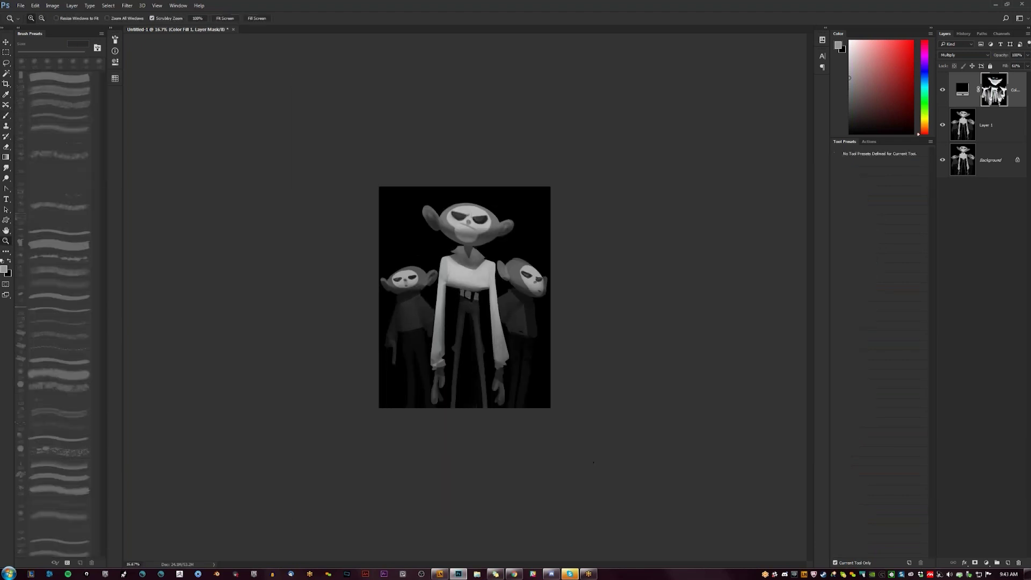
click(494, 350)
key(b)
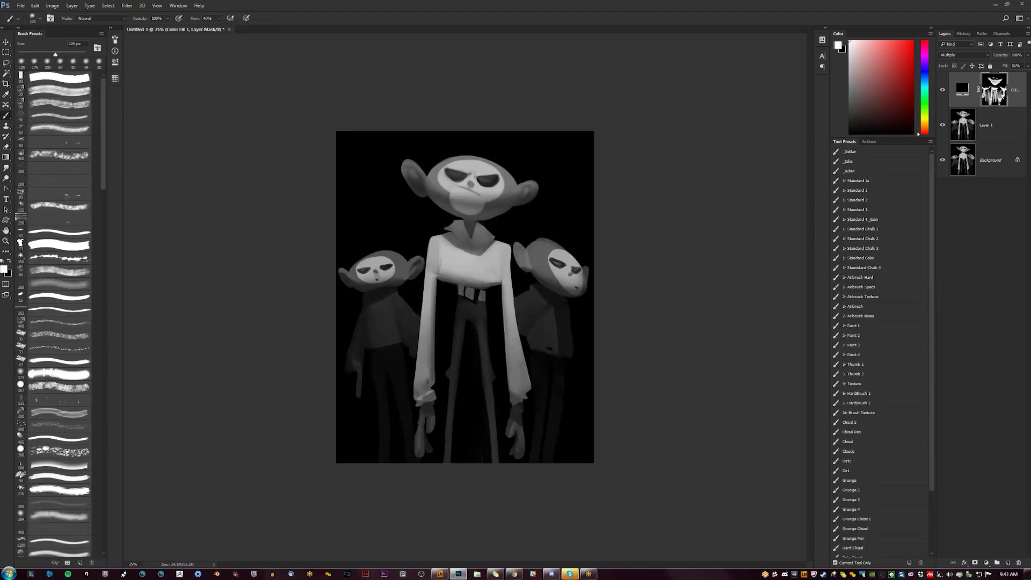
drag(508, 300, 510, 377)
alt+click(527, 322)
- Switch to a full-screen view and flip the image horizontally
key(f)
key(ctrl+shift+h)
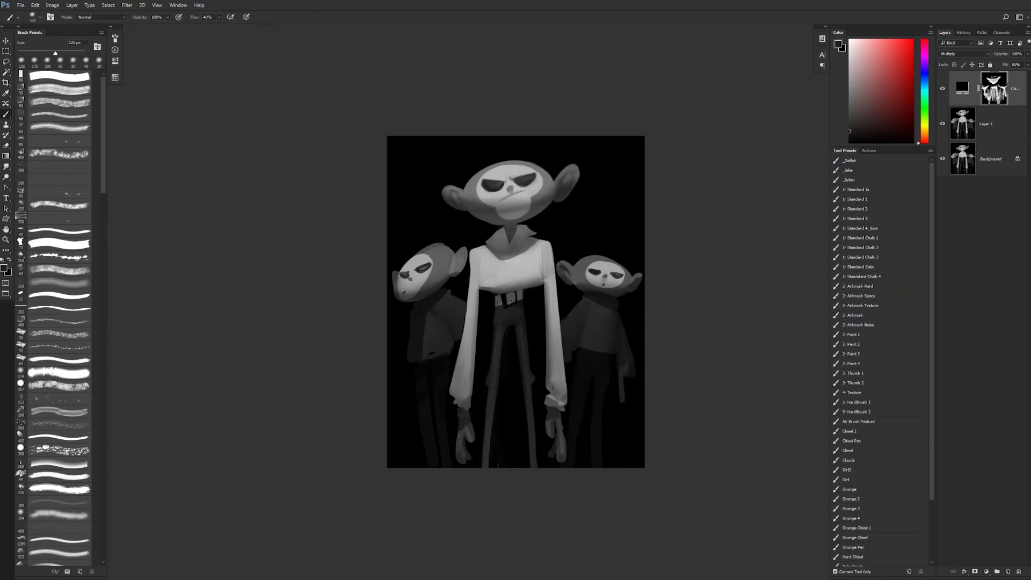
key(ctrl+plus)
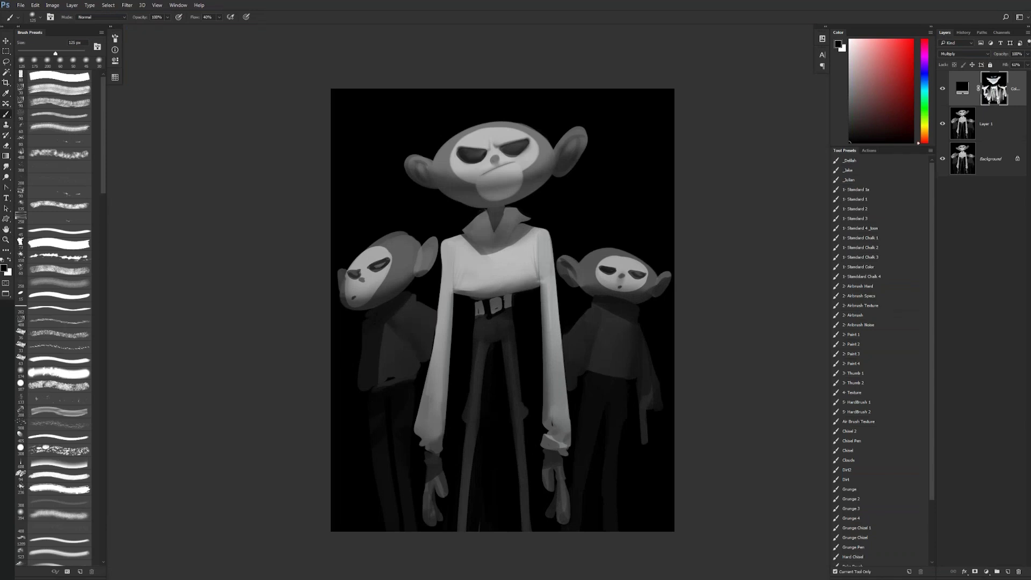
- Airbrush white on the mask over the side figures' bodies with a 500 px brush to darken them
key(x)
key(x)
key(x)
key(d)
key(x)
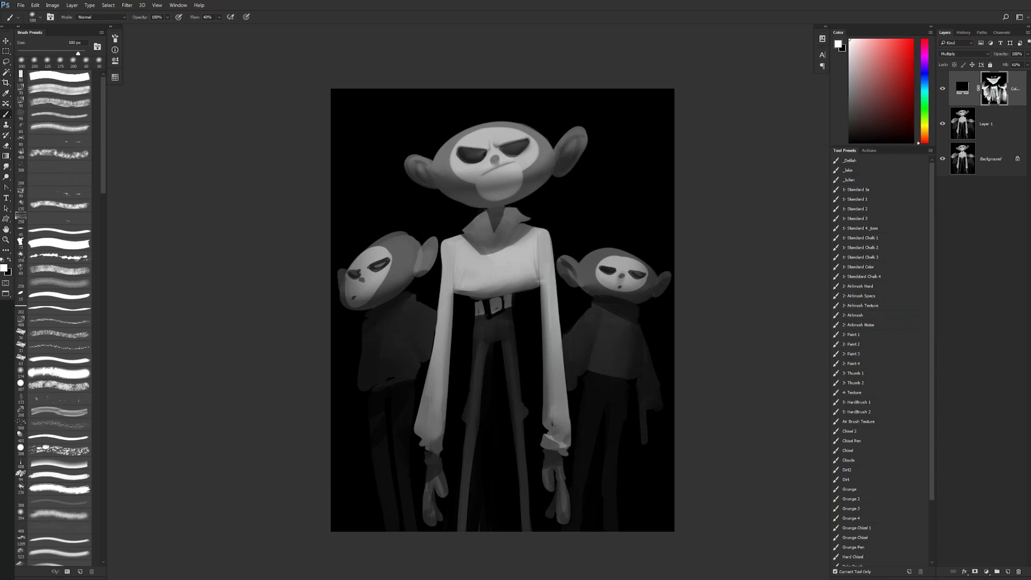
- Airbrush the mask over the central figure's lowered hand with a 200 px brush to deepen its shadow
key(z)
alt+click(639, 357)
click(638, 354)
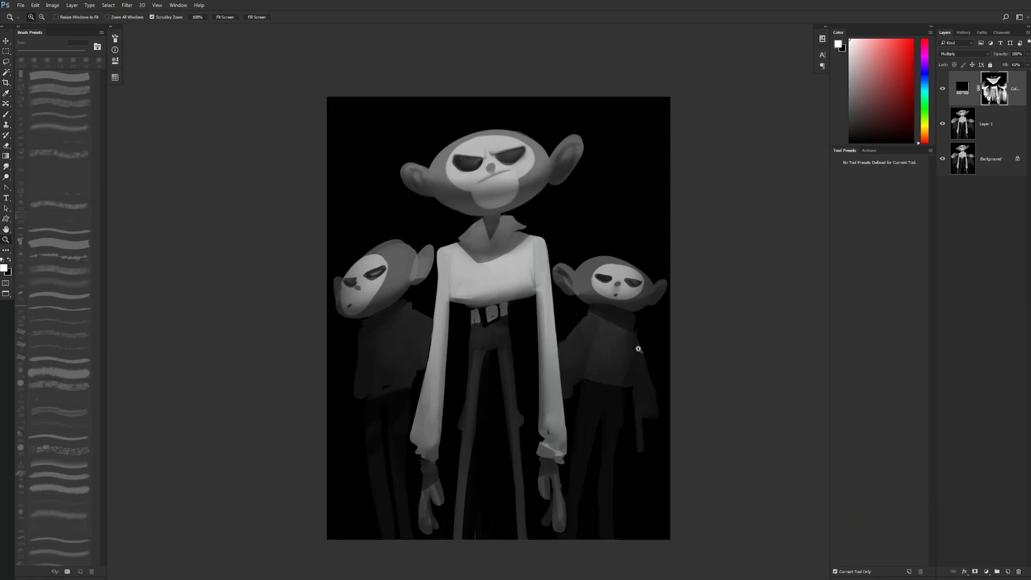
key(b)
click(849, 113)
key(bracketleft)
key(bracketleft)
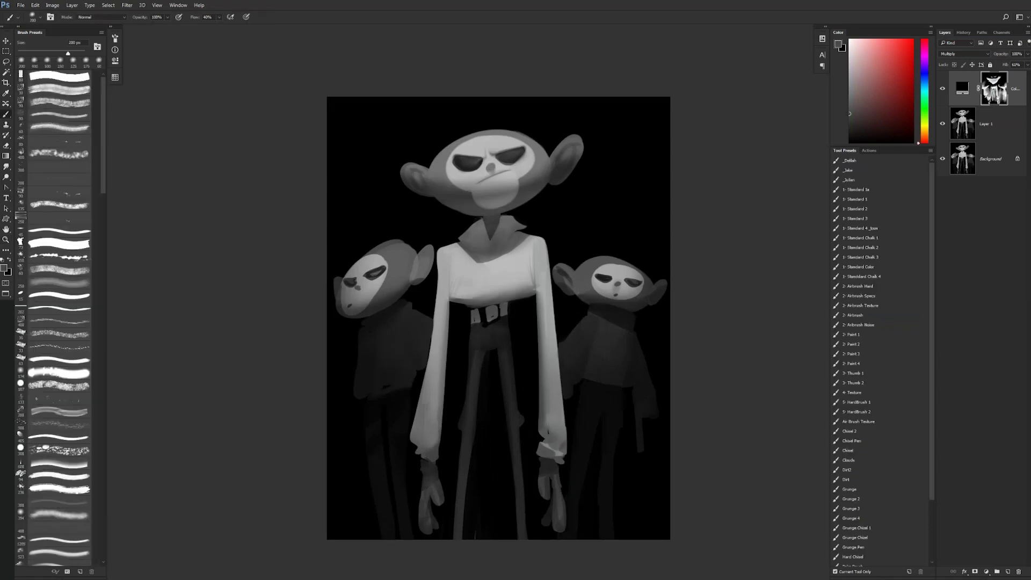
key(d)
drag(432, 510, 429, 556)
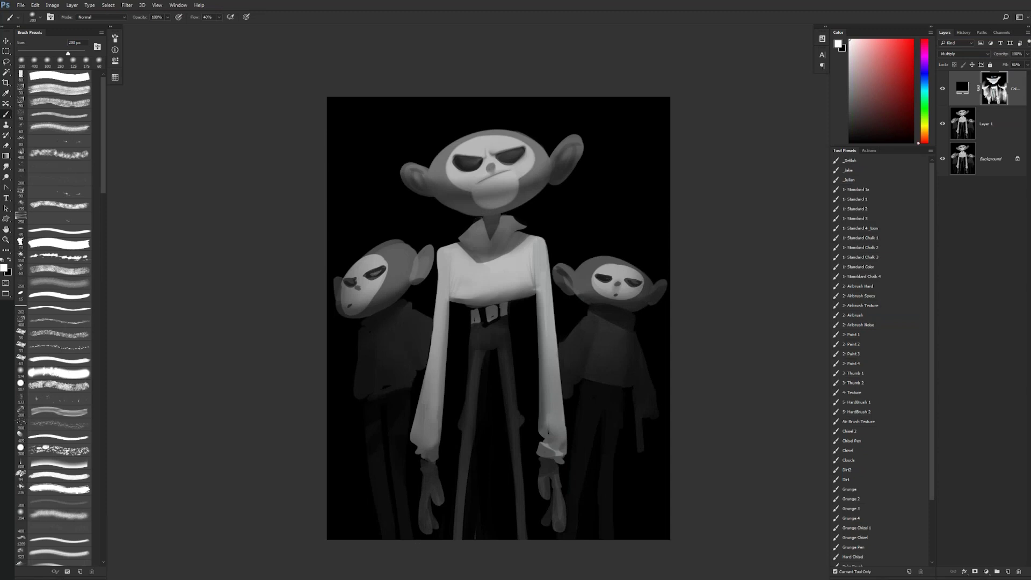
- Refine the central figure's shirt hem and upper trousers with a brush reduced to 100 px, using tones sampled from the area
key(bracketleft)
key(bracketleft)
key(bracketleft)
key(bracketleft)
alt+click(463, 289)
key(r)
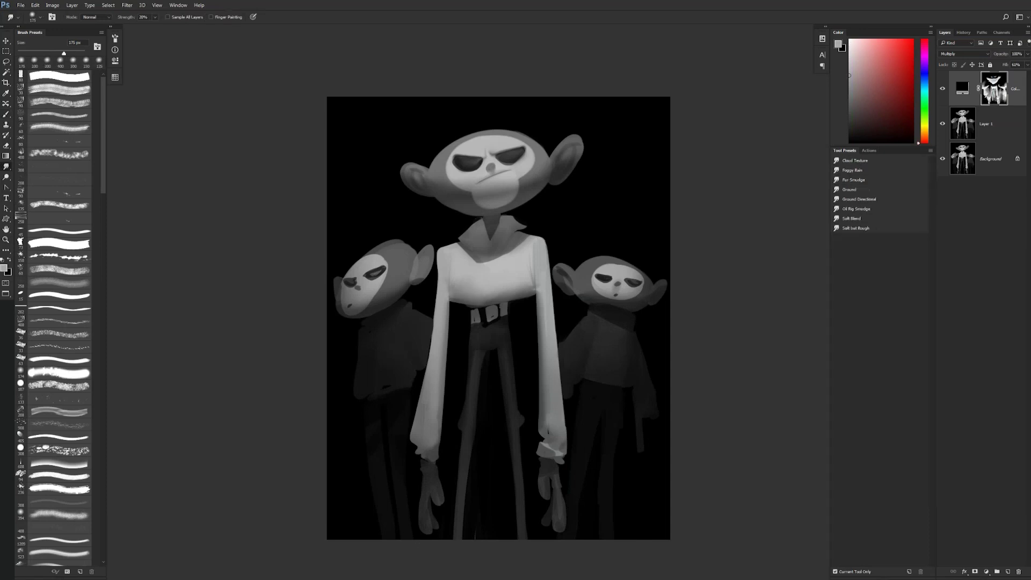
key(z)
alt+click(545, 352)
alt+click(548, 350)
click(553, 350)
click(553, 350)
drag(524, 271, 537, 302)
drag(534, 364, 543, 294)
key(b)
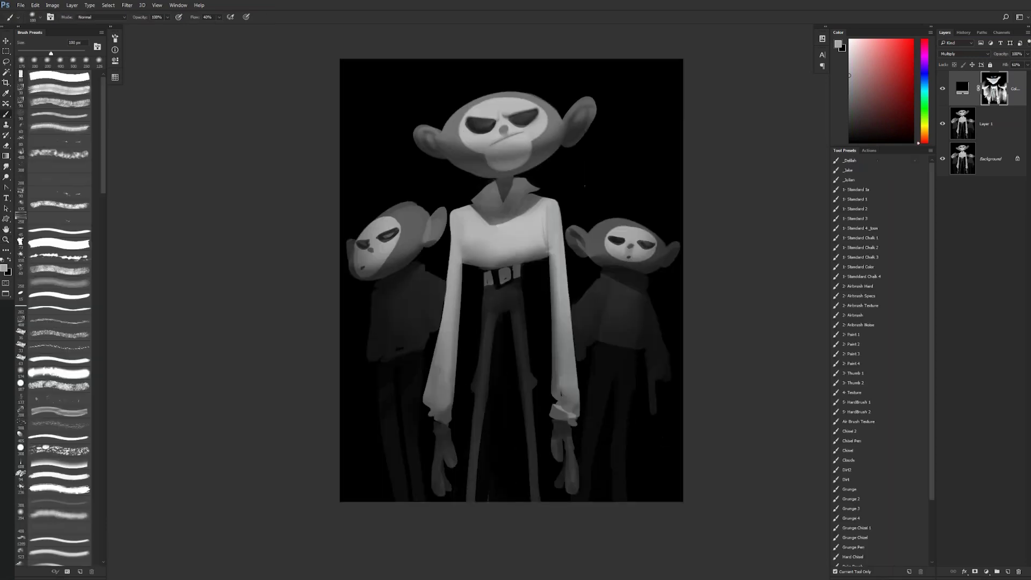
alt+click(486, 324)
- Check the whole composition at a small size by flipping the image horizontally and back
key(z)
alt+click(546, 376)
alt+click(548, 378)
key(ctrl+shift+h)
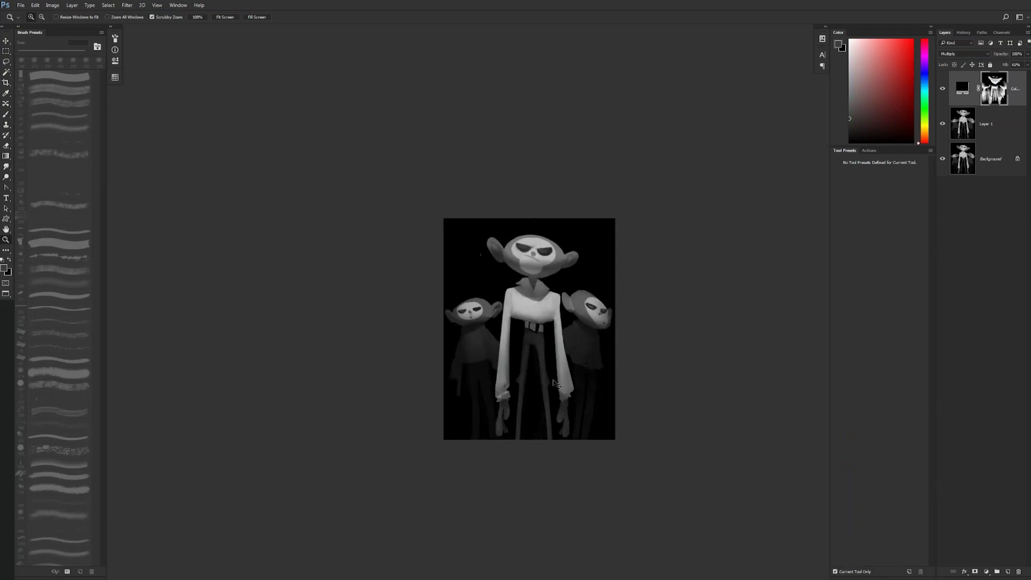
key(b)
key(z)
click(537, 317)
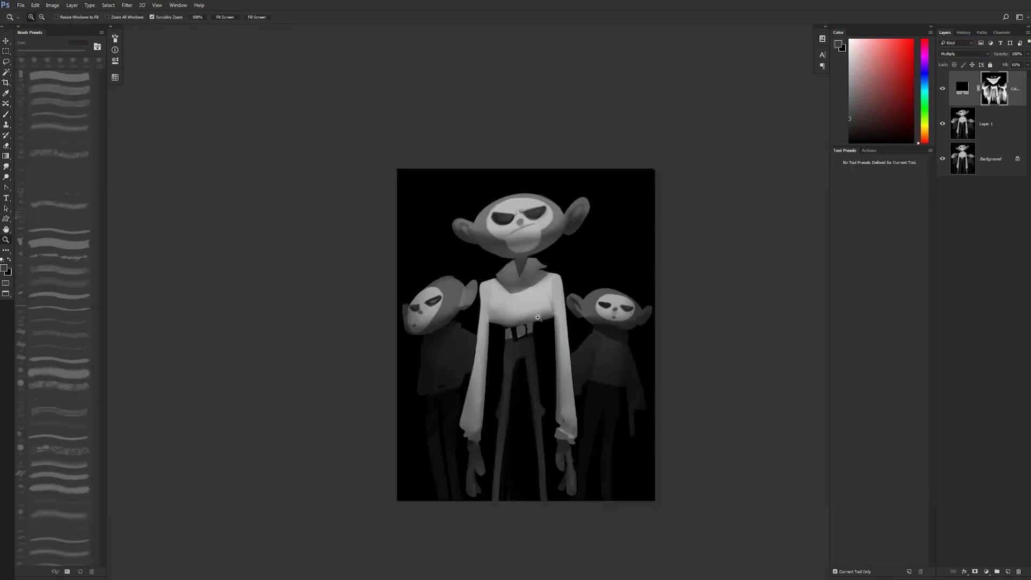
click(538, 317)
- Examine the central figure's head and face close up, and compare them with the full group
click(482, 207)
drag(483, 207, 464, 266)
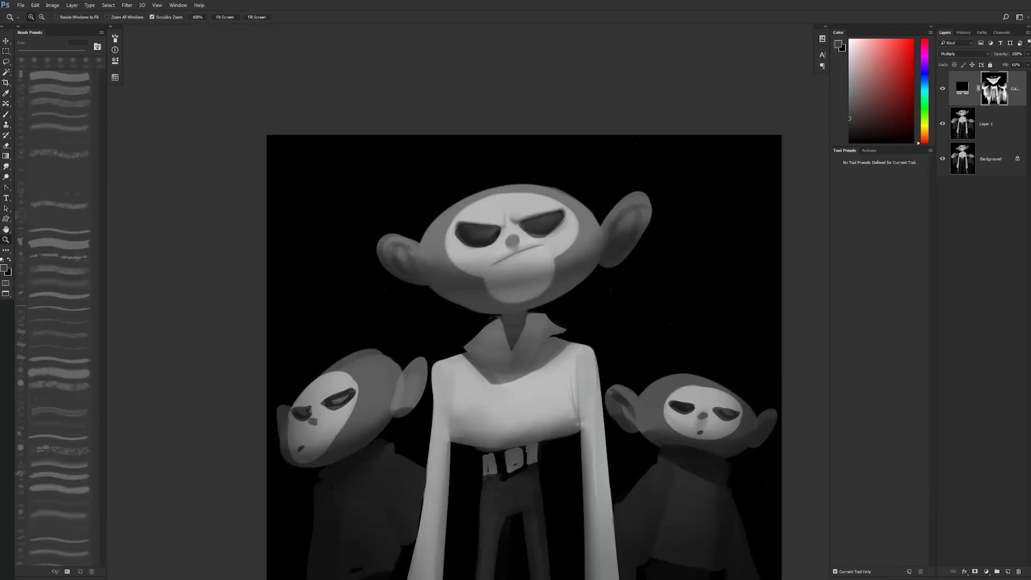
key(b)
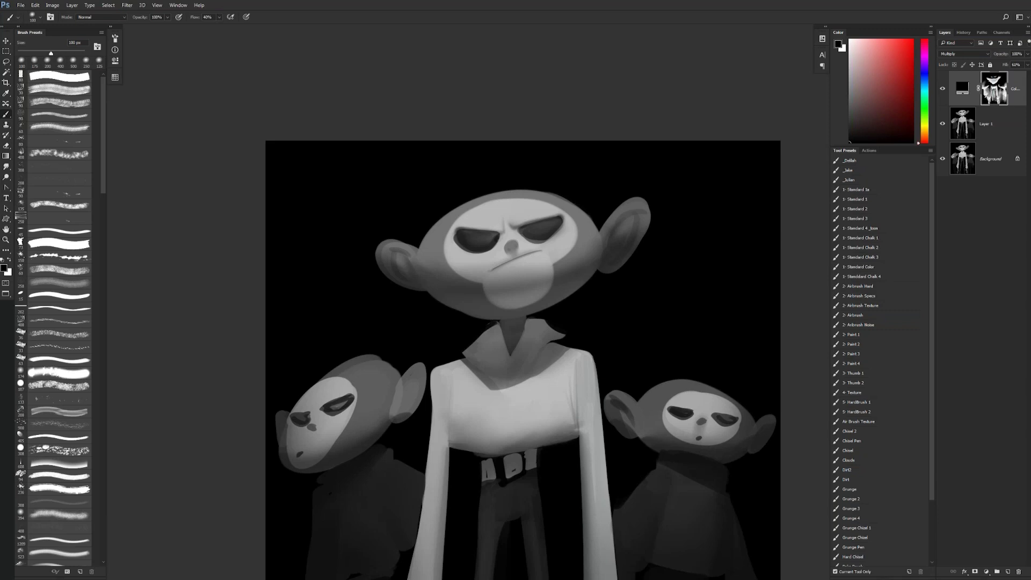
drag(511, 269, 468, 227)
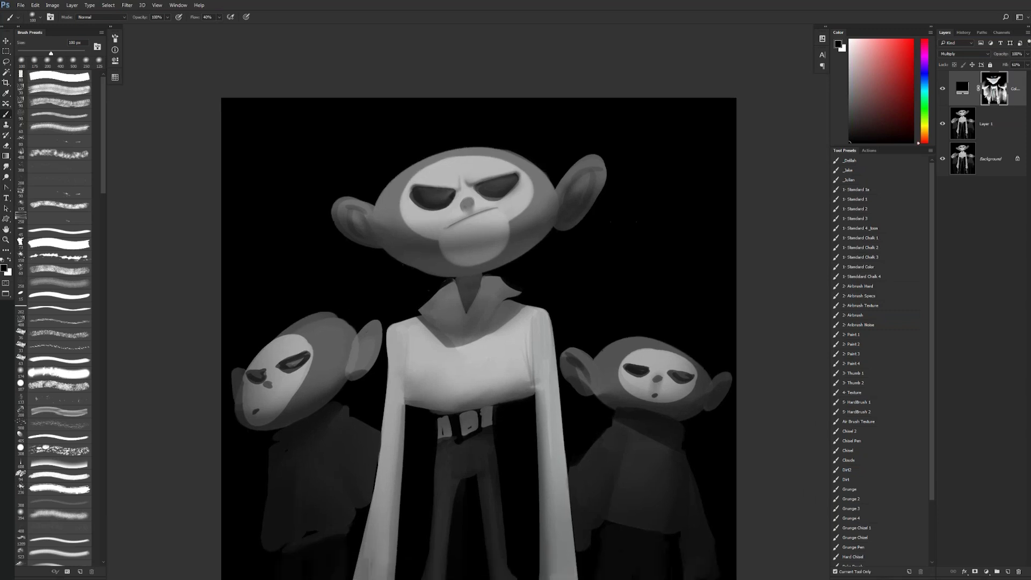
key(z)
alt+click(467, 248)
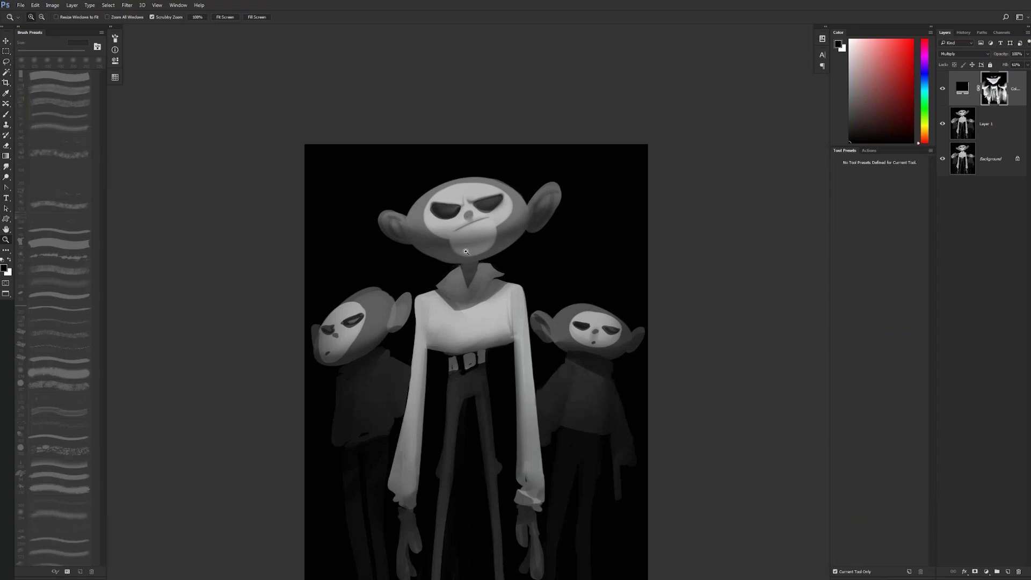
drag(500, 215, 557, 237)
click(553, 231)
click(552, 231)
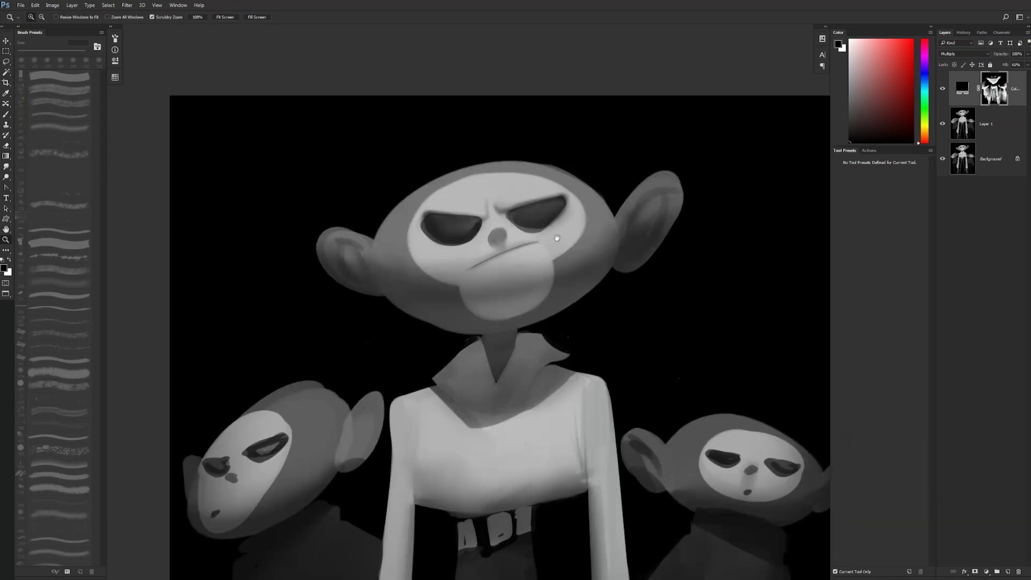
key(b)
key(z)
alt+click(571, 246)
alt+click(571, 247)
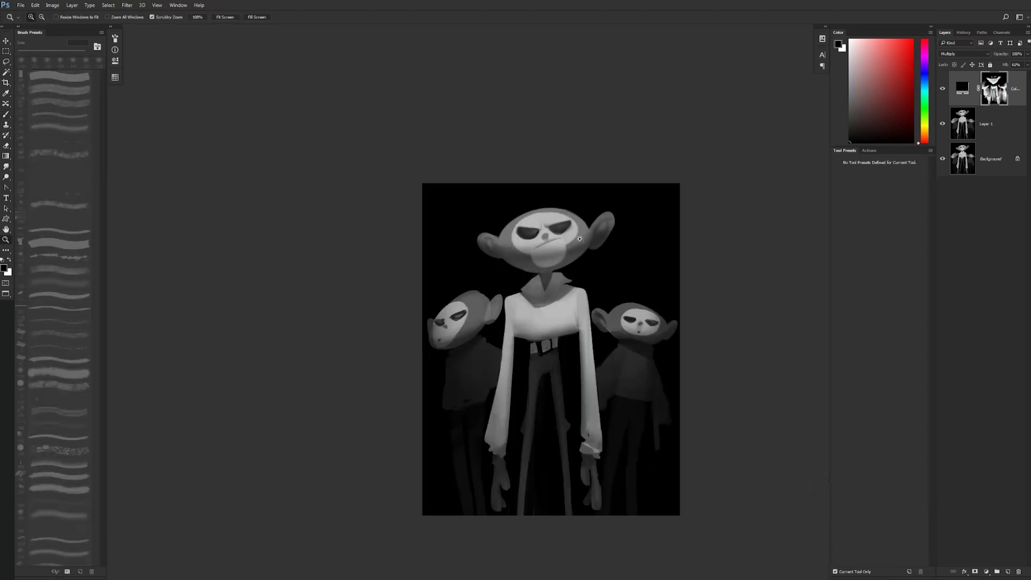
key(b)
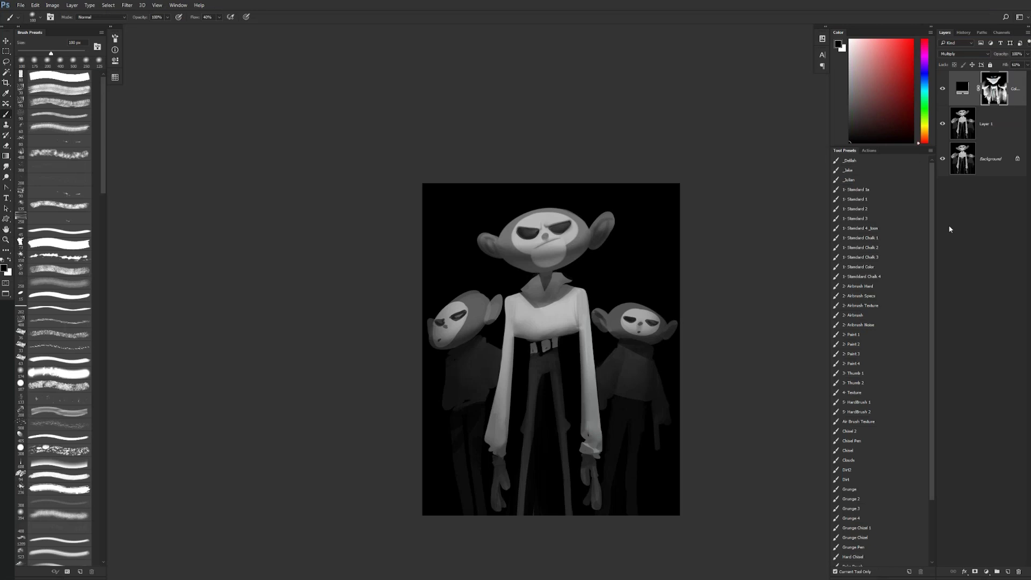
- Add a white (ffffff) solid colour fill layer on top with the Solid Color action and set its blend mode to Vivid Light
click(869, 151)
click(850, 255)
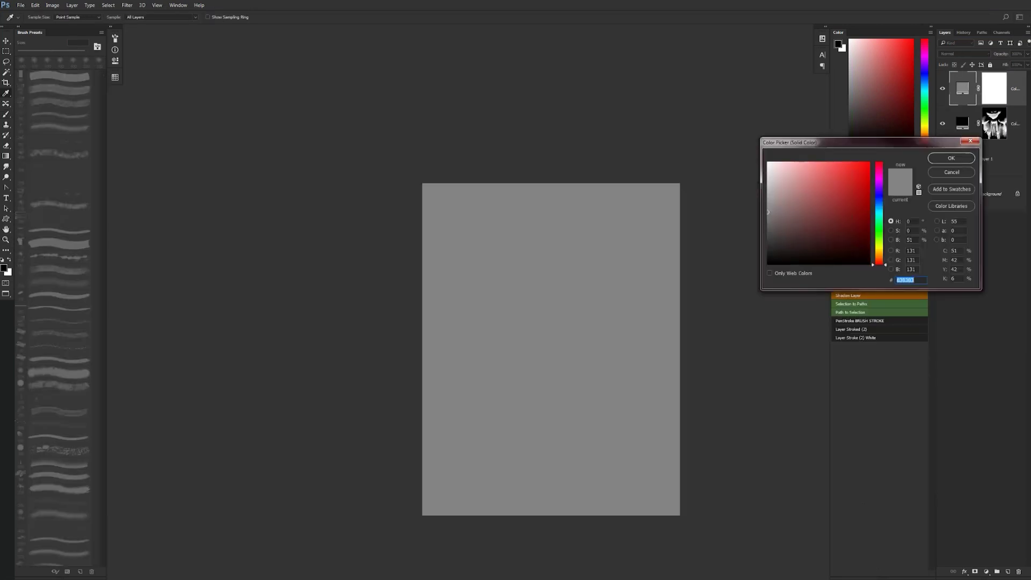
text(ffffff)
click(966, 160)
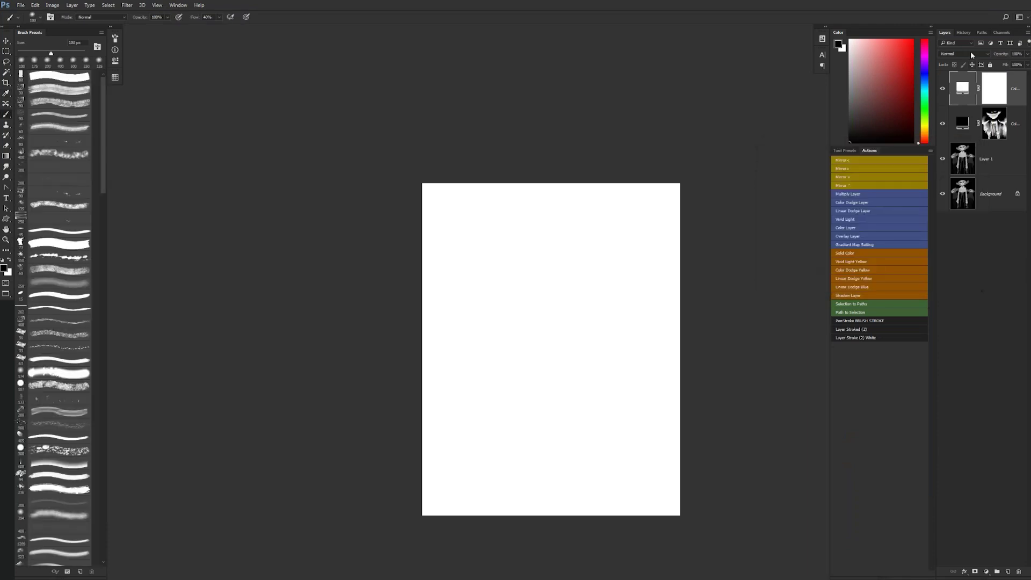
click(971, 54)
click(977, 141)
- Fill the white fill layer's mask with black to hide its effect
click(987, 94)
key(shift+g)
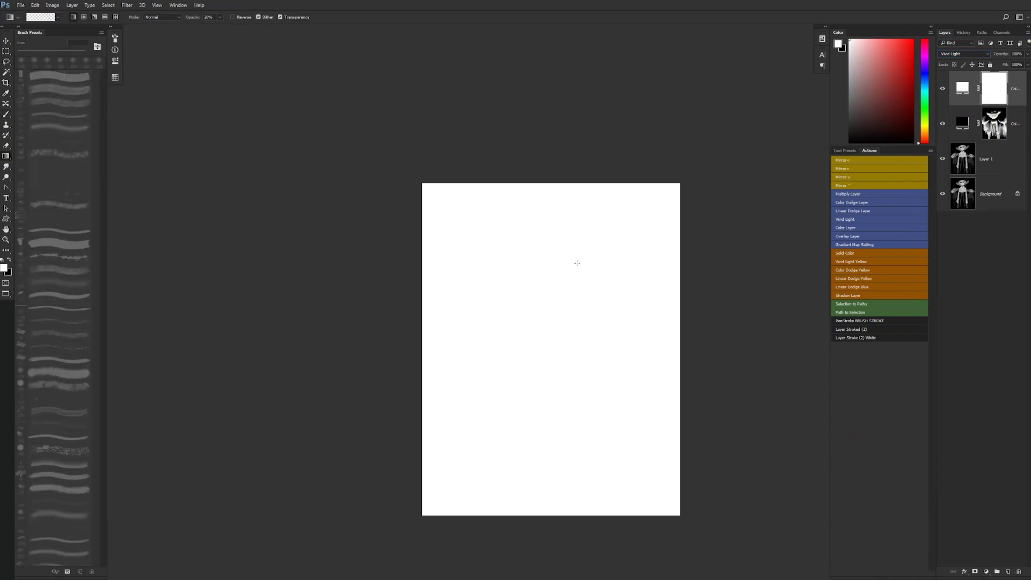
click(580, 282)
key(z)
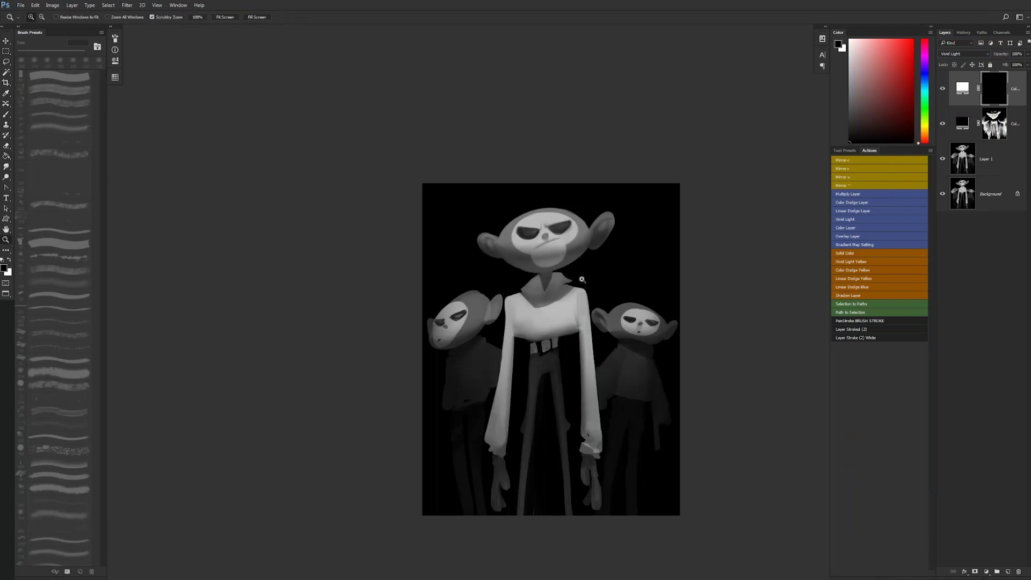
- Try a soft white airbrush stroke on the new mask across the central figure's forehead, then undo it
click(580, 276)
click(558, 234)
key(b)
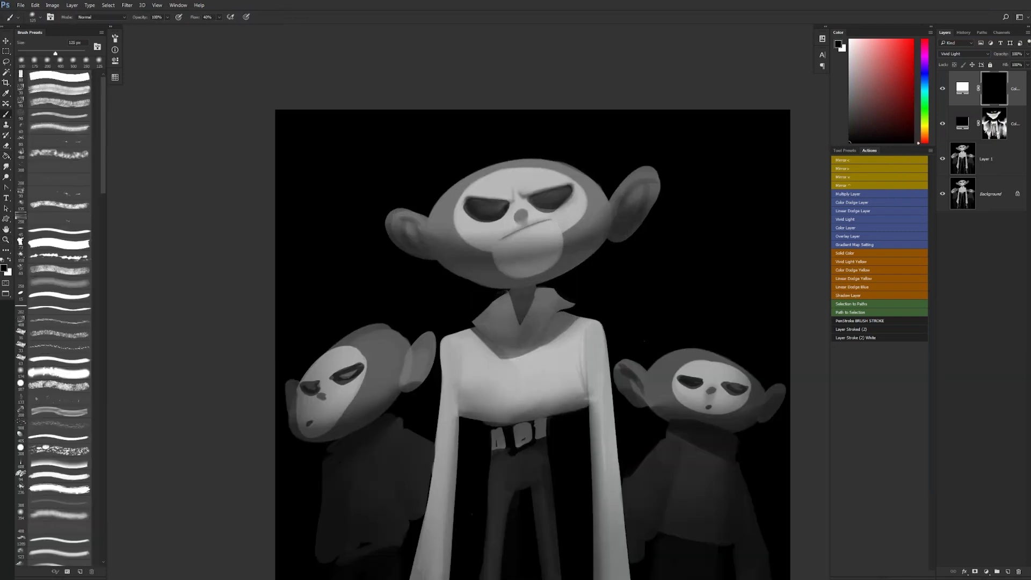
key(x)
drag(491, 158, 548, 156)
key(ctrl+z)
- Set the white fill layer to Color Dodge and try a 500 px white stroke across the top of the central head, then undo the stroke
click(980, 55)
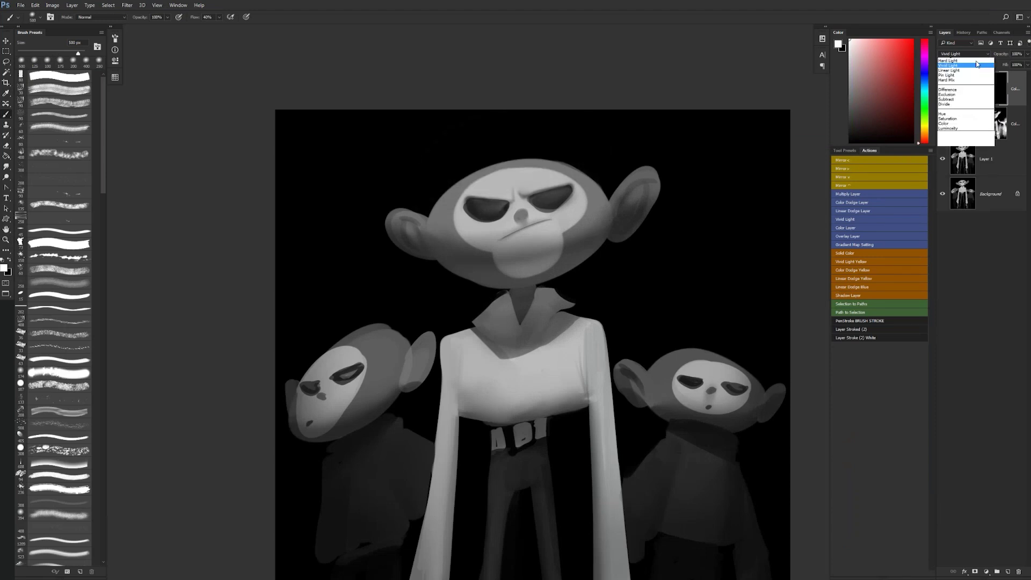
click(961, 114)
drag(461, 174, 582, 157)
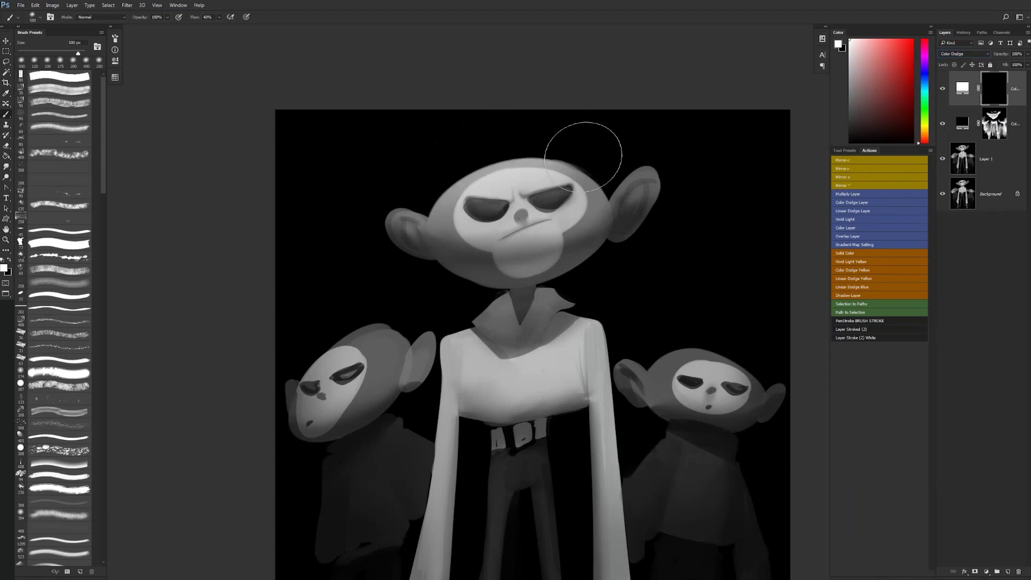
key(ctrl+z)
- Lower the Color Dodge layer's fill opacity to about 25% and turn off Transparency Shapes Layer in its blending options
drag(1002, 65, 974, 68)
key(x)
double_click(1018, 101)
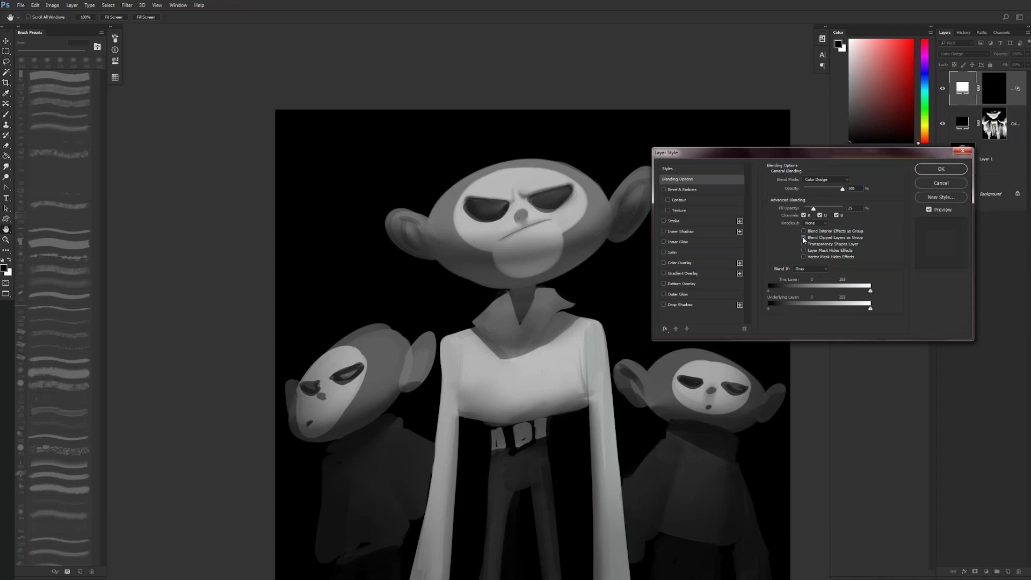
click(941, 168)
- Airbrush a soft white highlight on the Color Dodge mask across the central figure's forehead with a 500 px brush
key(x)
key(x)
key(x)
key([)
drag(477, 184, 564, 179)
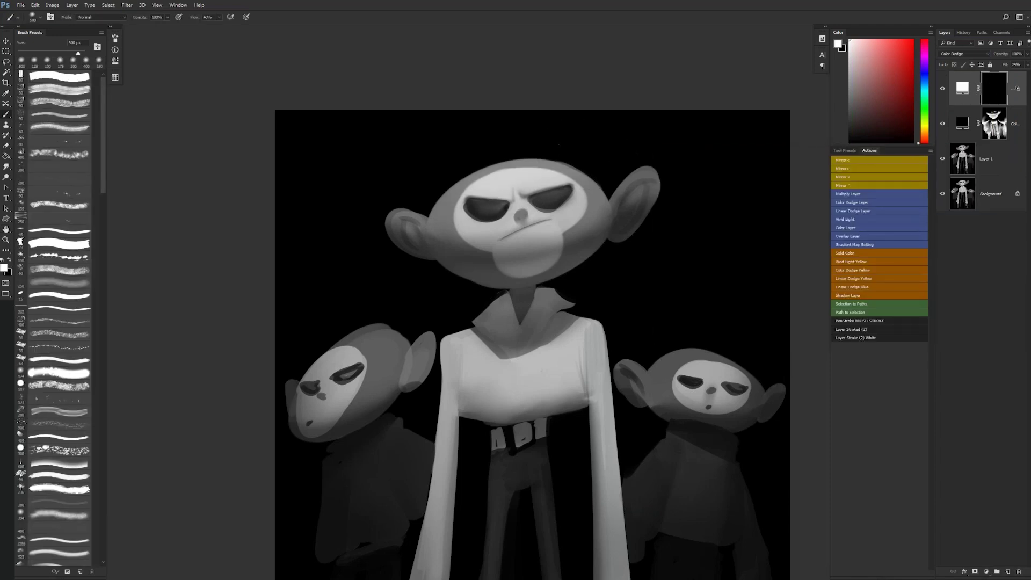
drag(478, 184, 574, 185)
- Add small white highlights on the Color Dodge mask to the central figure's nose and ear with a much smaller brush
key(bracketleft)
key(bracketleft)
key(bracketleft)
key(bracketleft)
key(bracketleft)
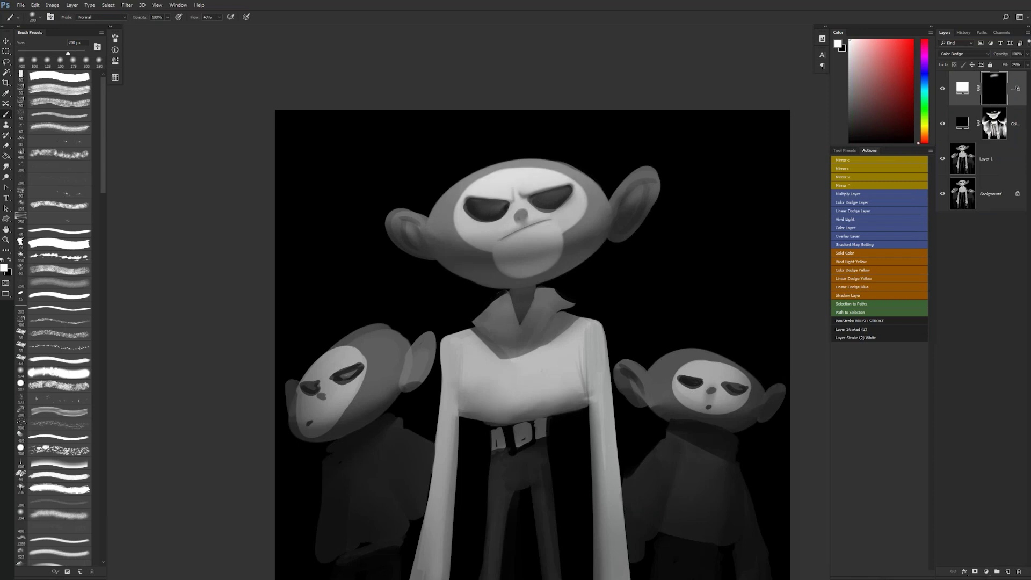
key(bracketleft)
key(bracketleft)
key(bracketleft)
key(bracketleft)
key(bracketleft)
key(bracketleft)
click(528, 210)
key(bracketright)
key(bracketright)
drag(394, 215, 420, 215)
- Airbrush soft white highlights on the Color Dodge mask over the side figure's head with a 200 px brush, and review the whole image
mouse_move(457, 335)
mouse_down()
mouse_move(422, 216)
mouse_move(436, 212)
mouse_up()
key(bracketright)
key(bracketright)
key(bracketright)
drag(353, 211, 302, 233)
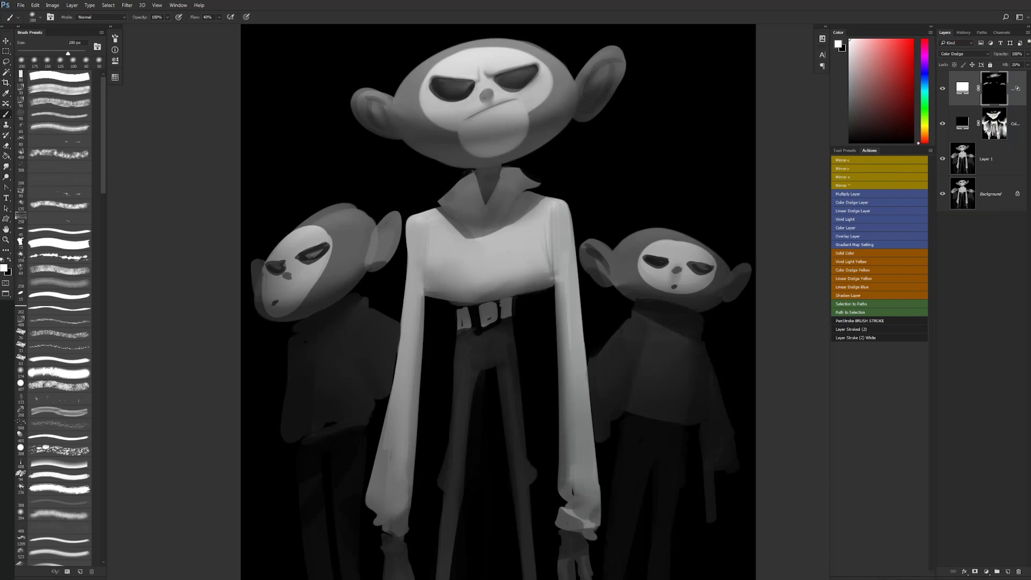
key(z)
alt+click(714, 319)
alt+click(713, 319)
alt+click(713, 319)
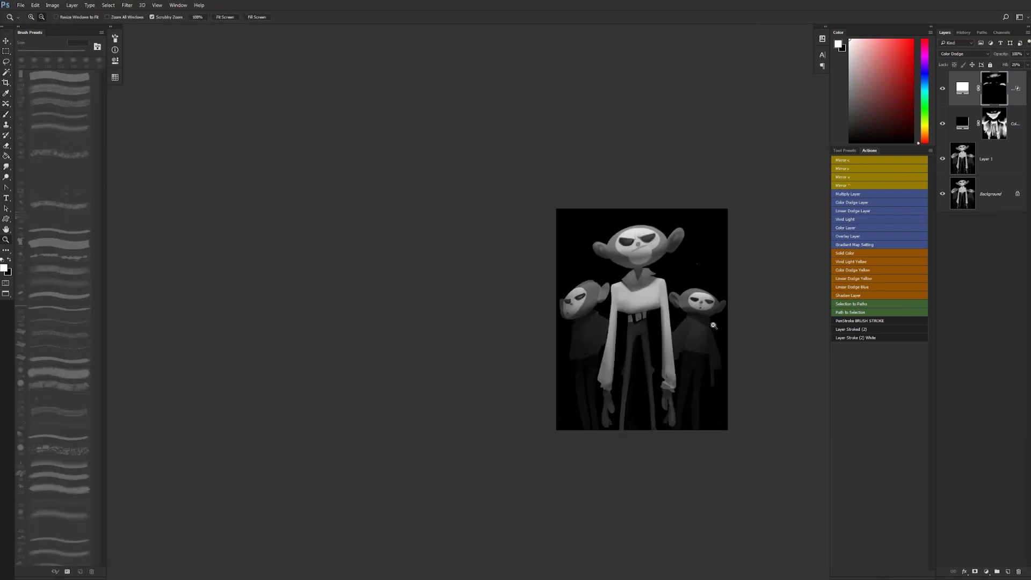
- Inspect the three figures close-up and in the full image to judge the highlights on the Color Dodge mask
click(661, 333)
click(660, 334)
key(b)
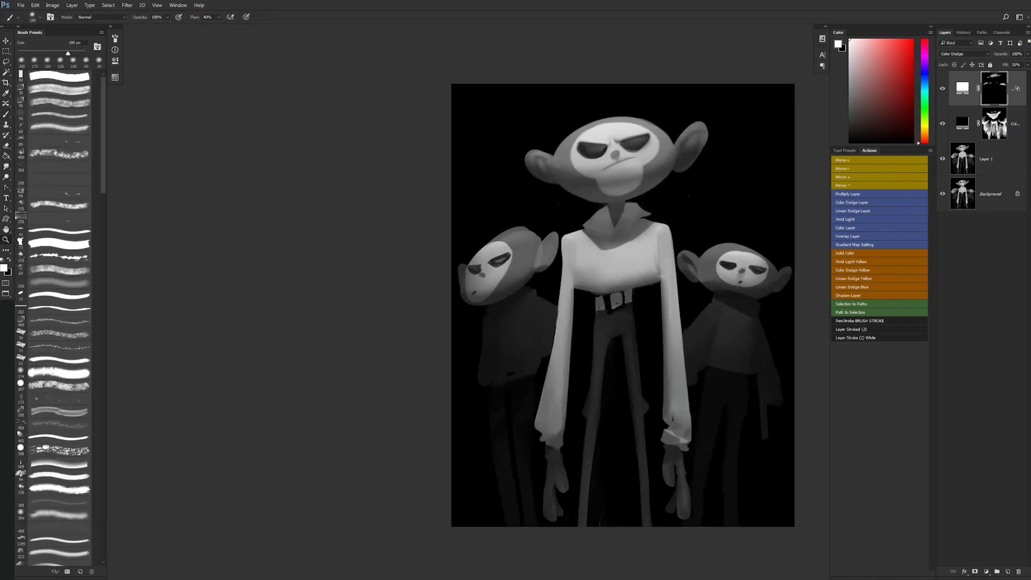
key(z)
click(646, 336)
mouse_move(667, 272)
mouse_down()
mouse_move(639, 360)
mouse_move(626, 342)
mouse_up()
key(b)
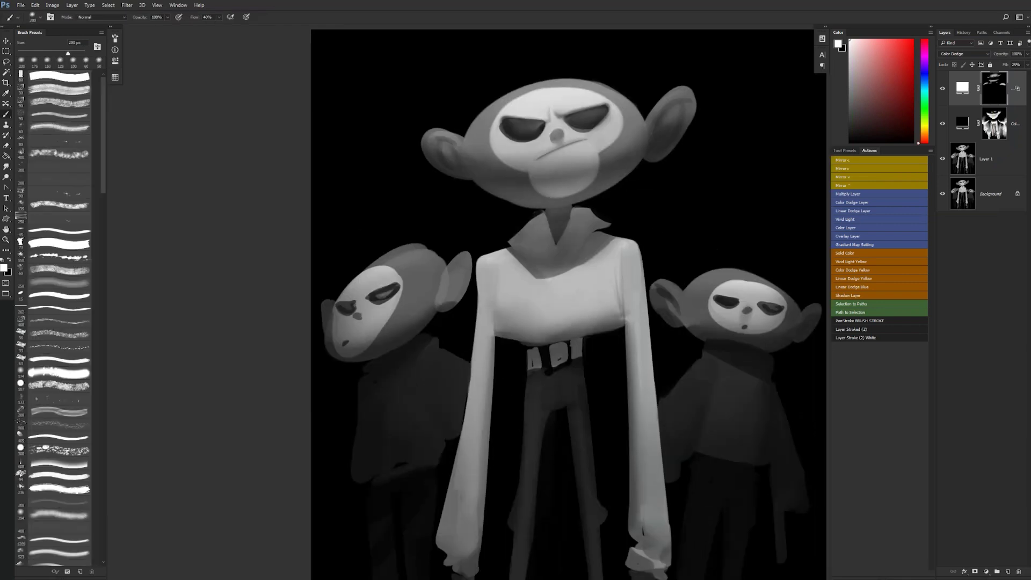
key(z)
alt+click(648, 230)
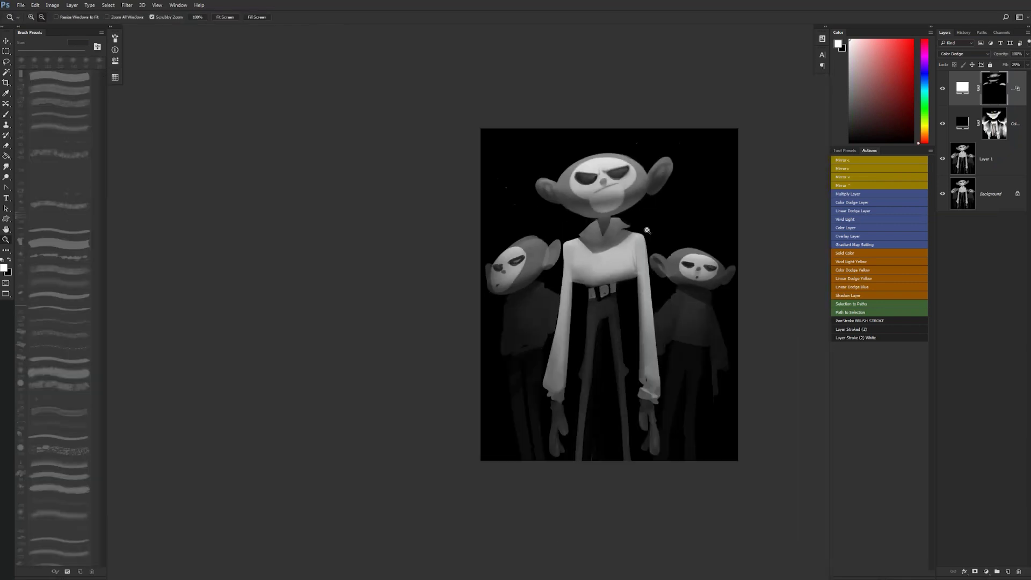
click(559, 423)
drag(589, 417, 493, 432)
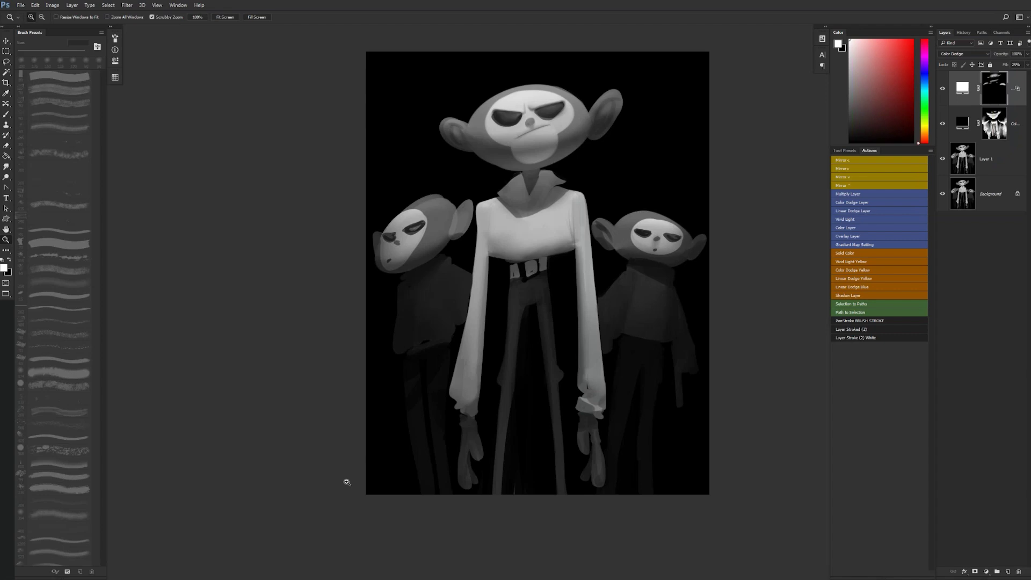
- Airbrush soft white highlights on the Color Dodge mask along the central figure's sleeve and belt, and check the image mirrored
key(b)
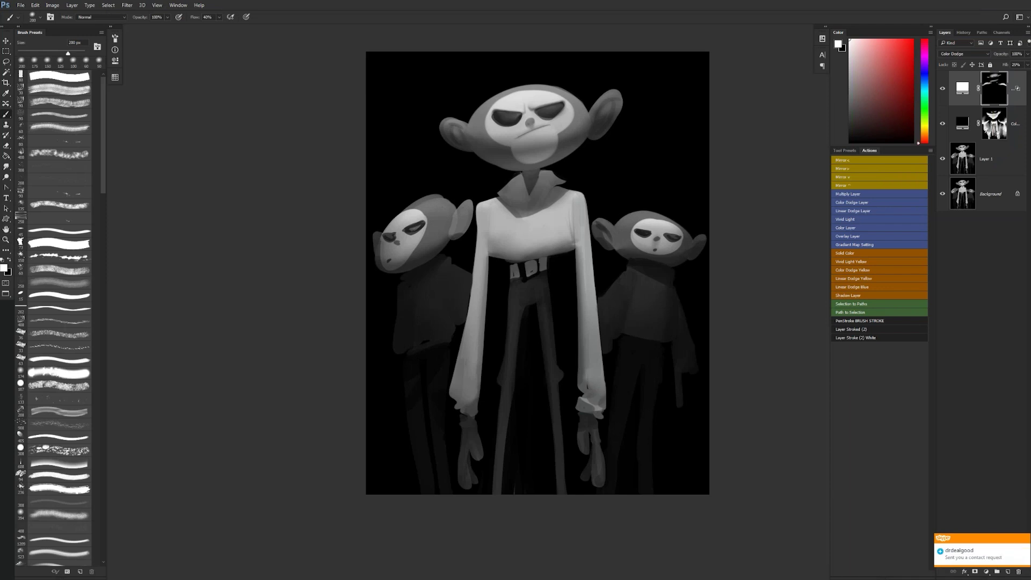
drag(479, 231, 469, 394)
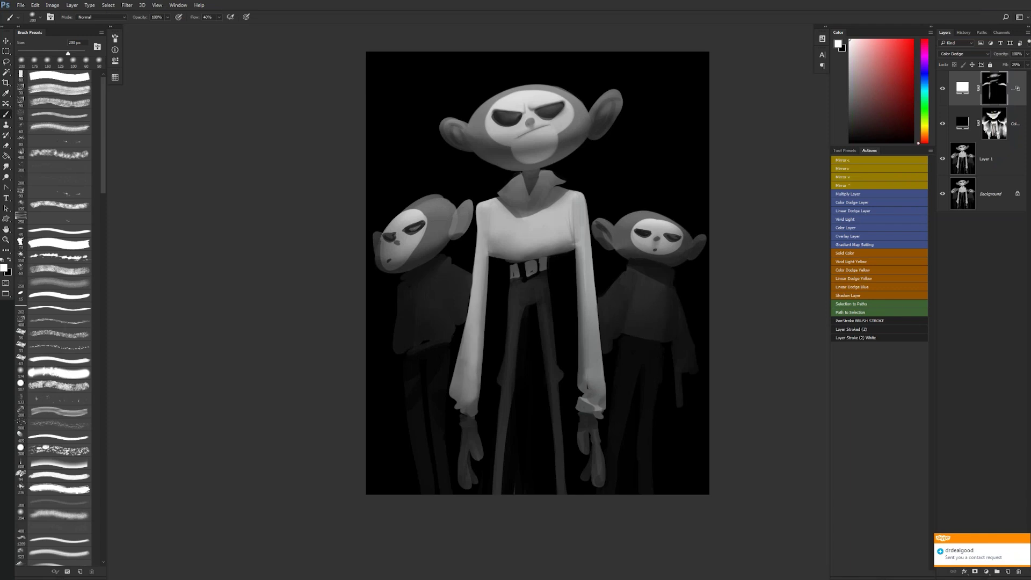
mouse_move(527, 271)
mouse_down()
mouse_move(546, 270)
mouse_move(529, 267)
mouse_up()
key(z)
alt+click(576, 348)
alt+click(576, 347)
alt+click(576, 348)
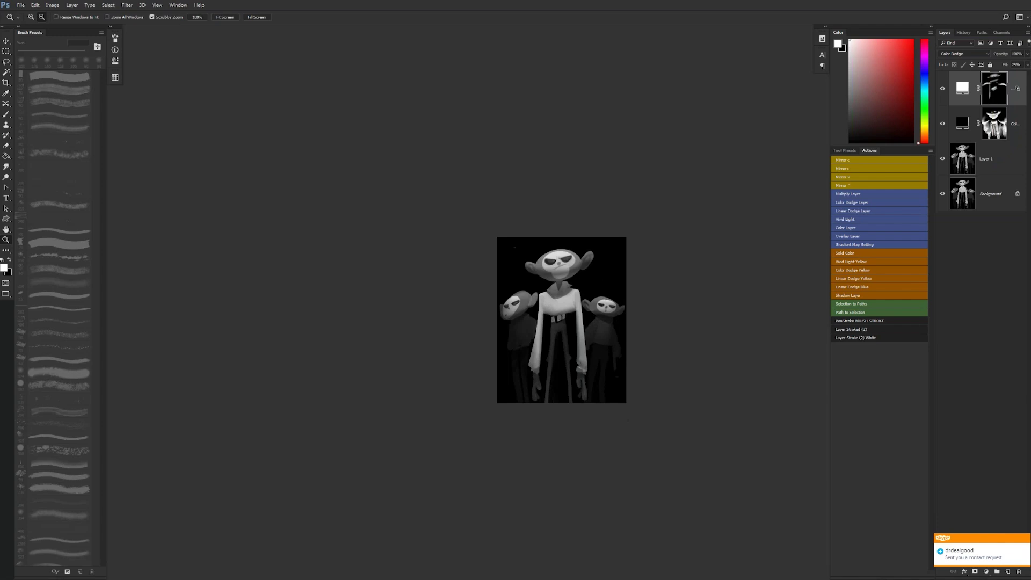
key(ctrl+shift+h)
key(ctrl+shift+h)
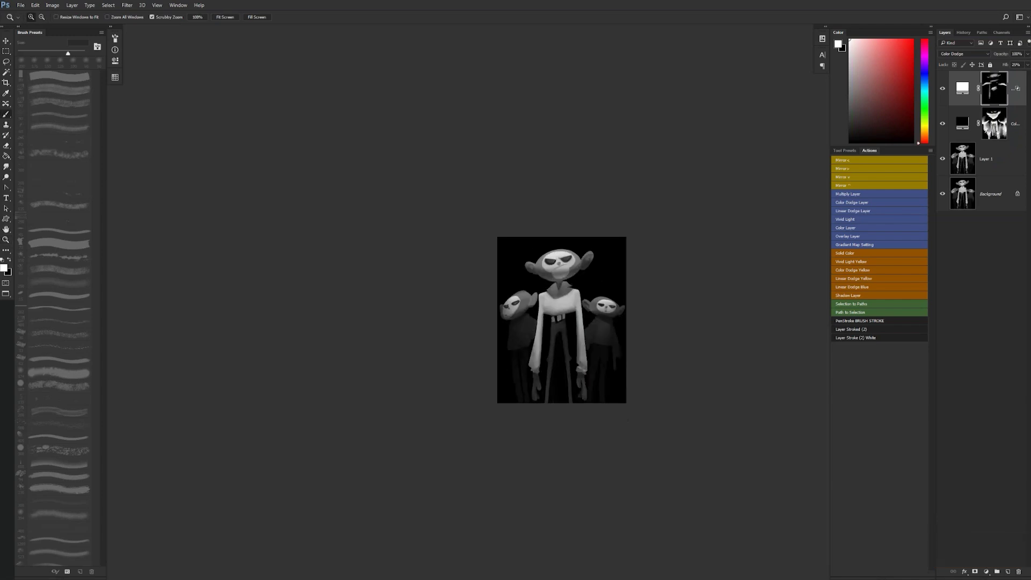
- Swap the colours to a black foreground and stamp all visible layers into a new merged layer on top
key(z)
click(580, 329)
click(581, 330)
click(580, 330)
drag(552, 343, 558, 311)
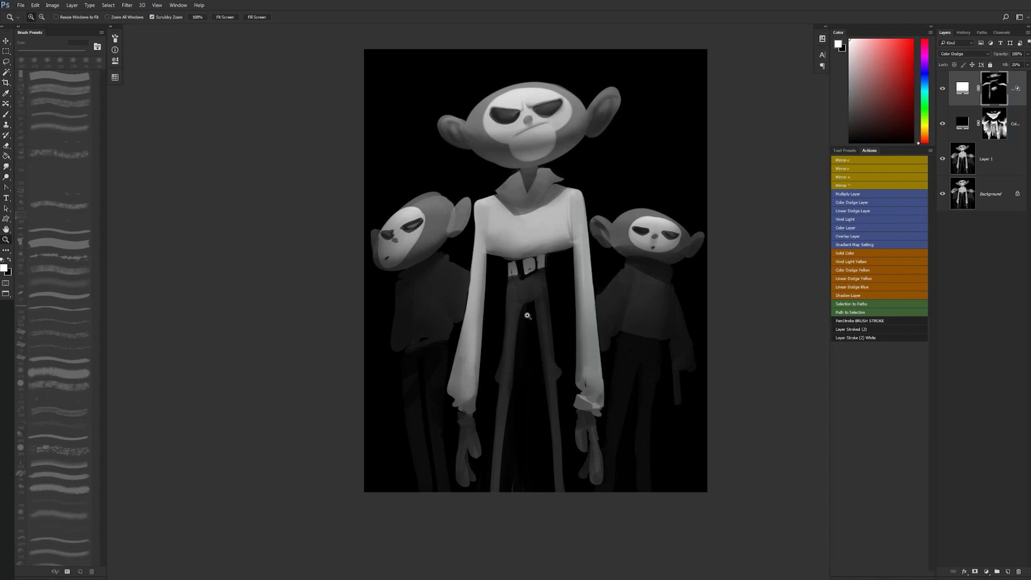
key(x)
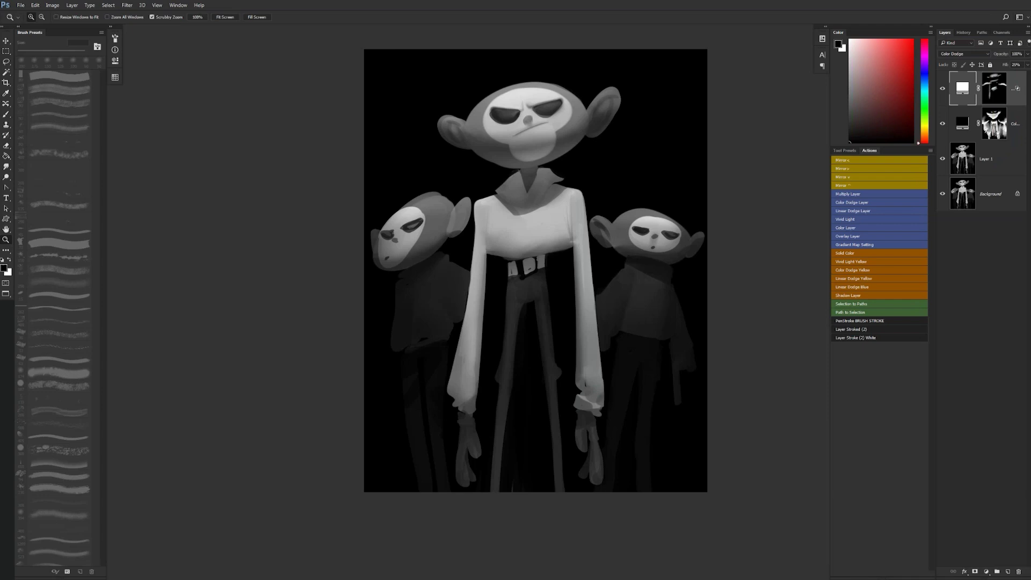
key(ctrl+alt+shift+e)
- Try sketching a star and a heart on the side figures' sweaters with a thin black brush on a new layer, and undo them
key(ctrl+alt+shift+n)
click(533, 320)
key(b)
key(bracketleft)
drag(721, 289, 717, 269)
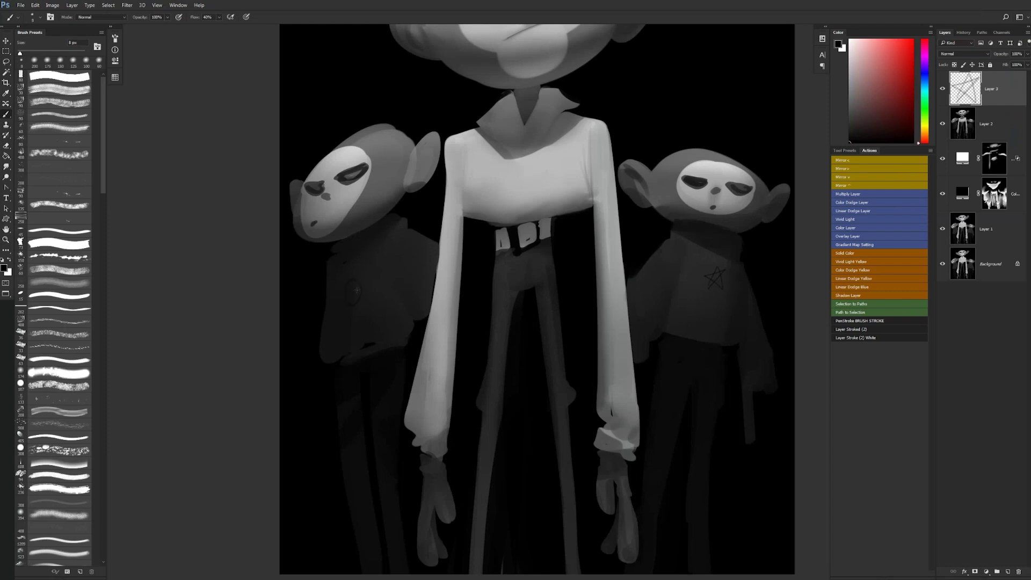
drag(355, 272, 351, 282)
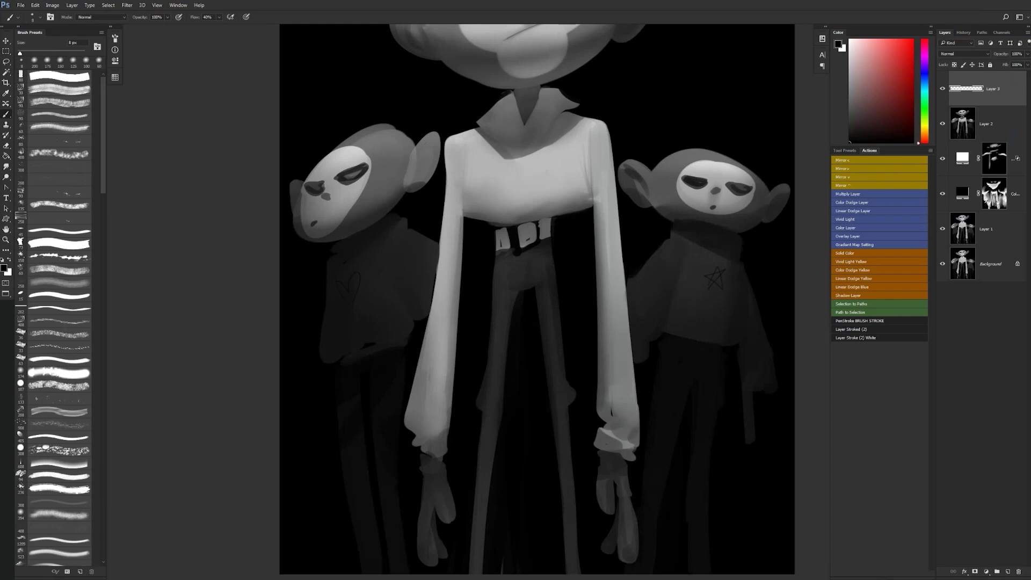
key(z)
alt+click(566, 292)
click(568, 322)
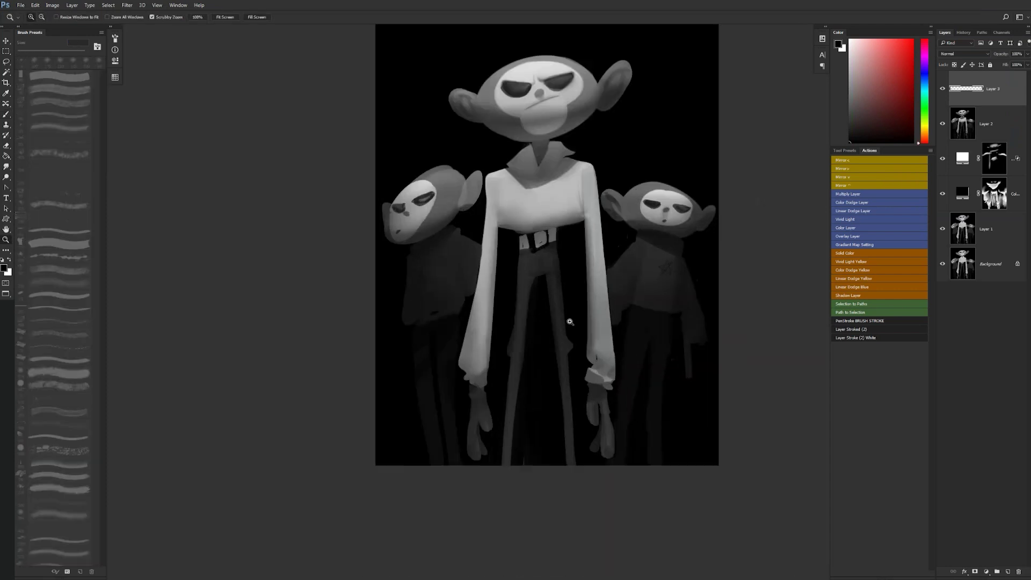
key(ctrl+alt+z)
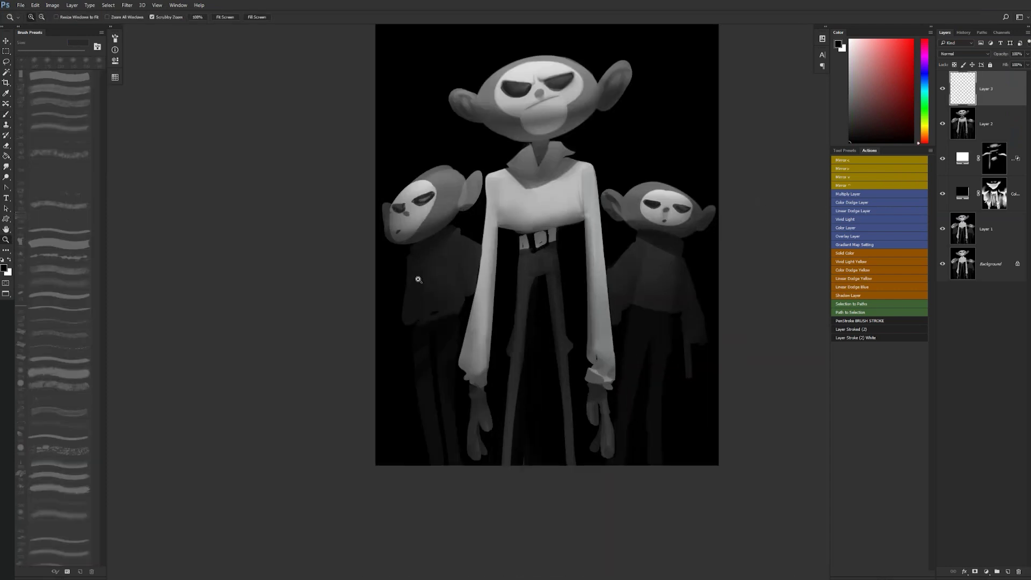
- Sketch alternative thin emblems on the side figures' sweaters, and hide and delete the sketch layer
key(b)
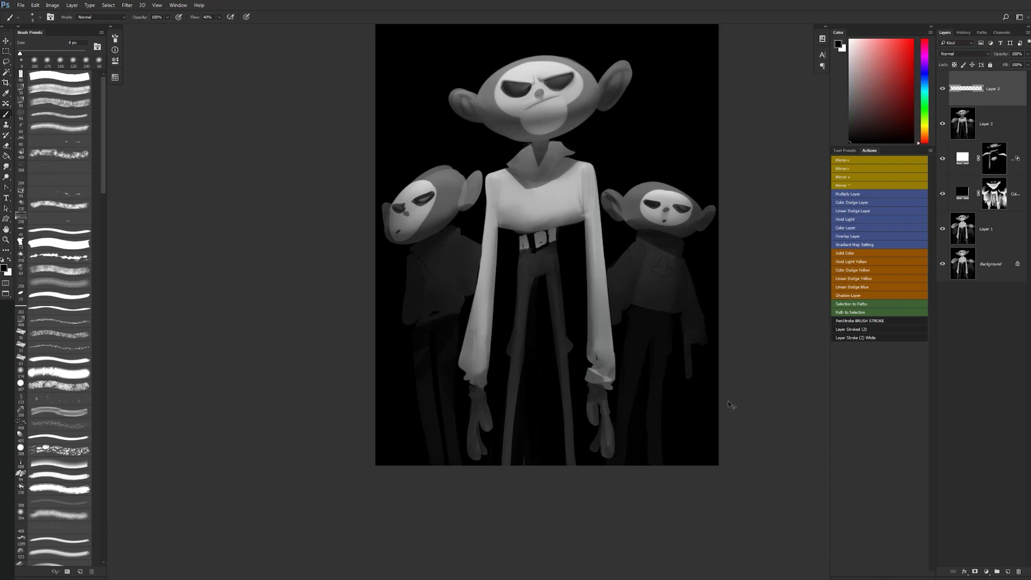
key(ctrl+comma)
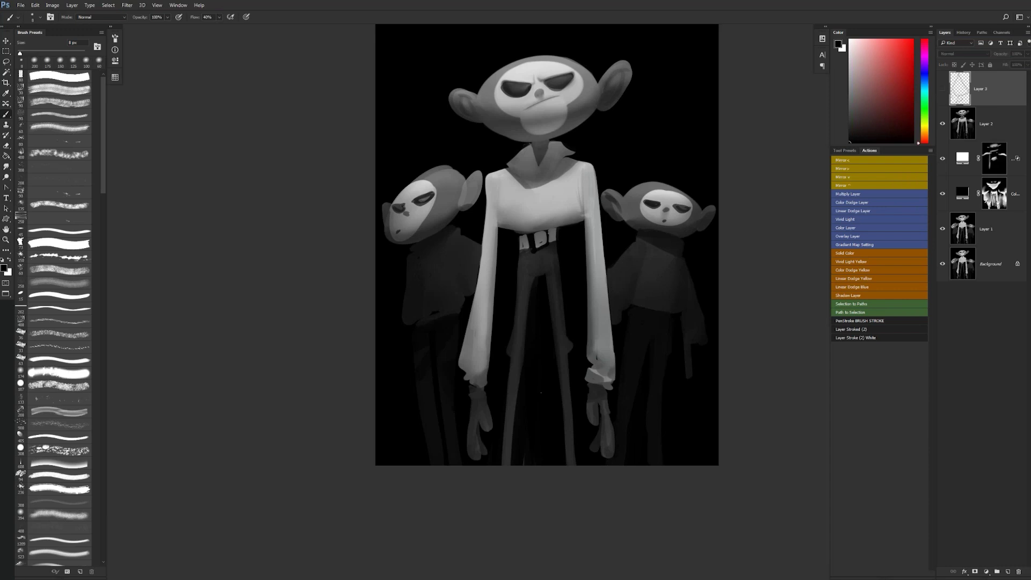
ctrl+click(660, 294)
drag(707, 288, 597, 289)
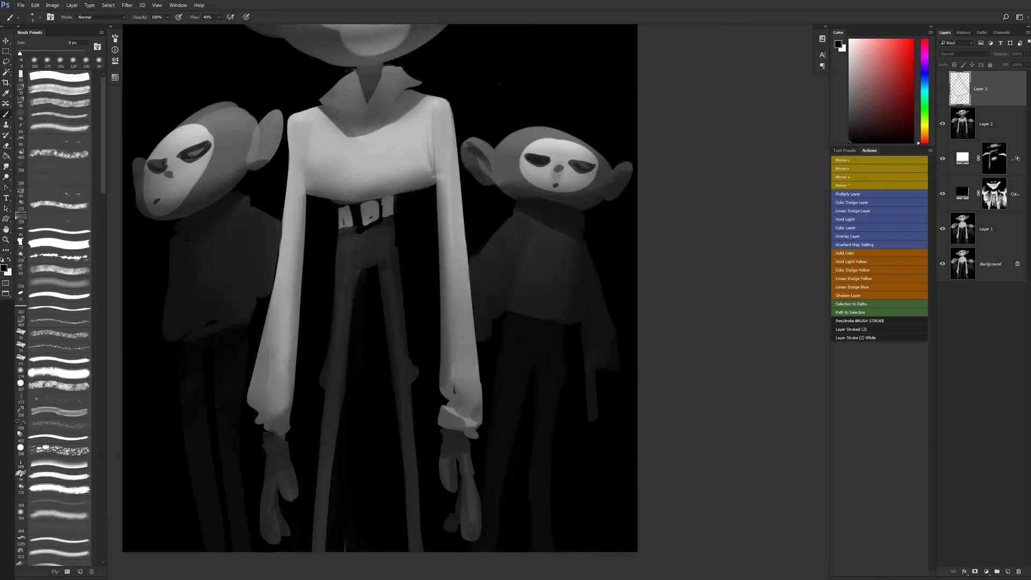
key(Tab)
key(Tab)
key(Delete)
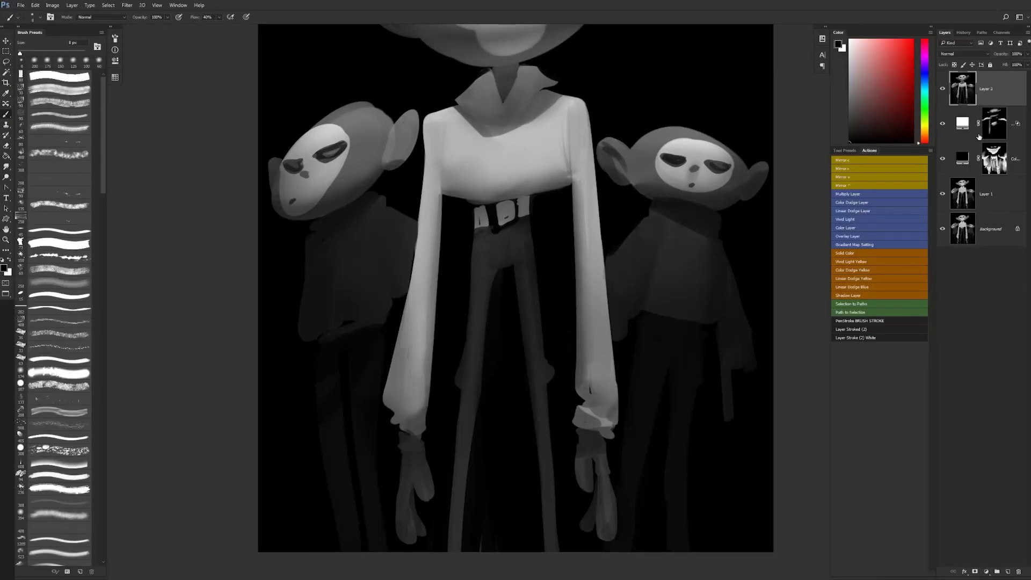
- Paint a light grey club emblem on the right-hand figure's sweater with the Standard 2 brush preset, using a tone sampled from the shirt
click(844, 150)
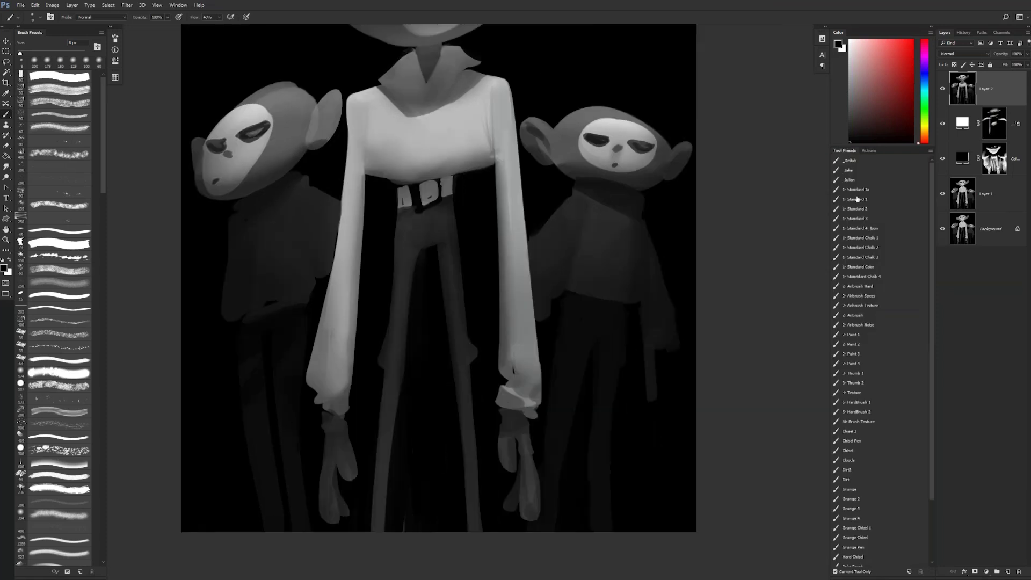
click(875, 209)
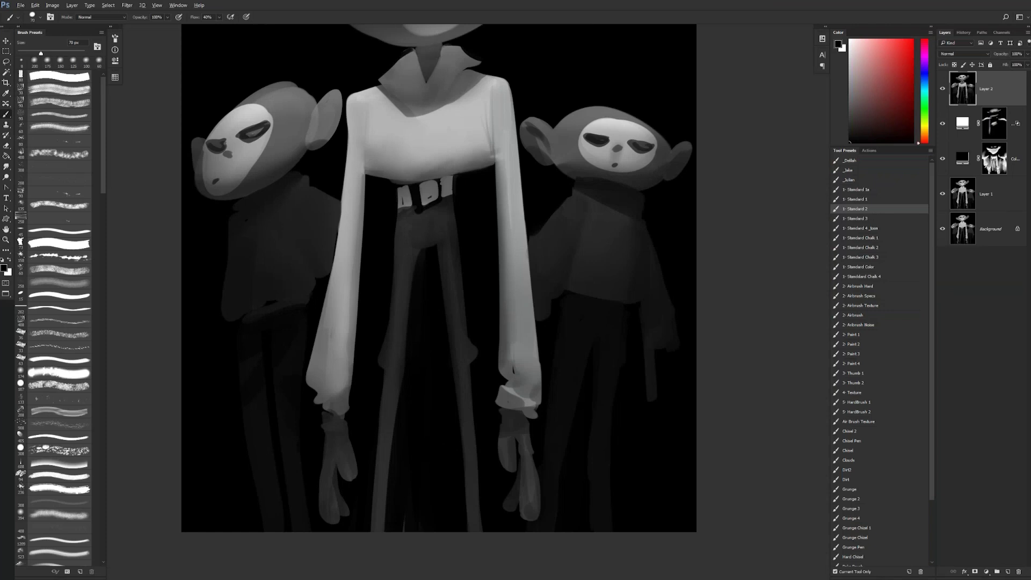
alt+click(451, 164)
key(bracketleft)
key(bracketleft)
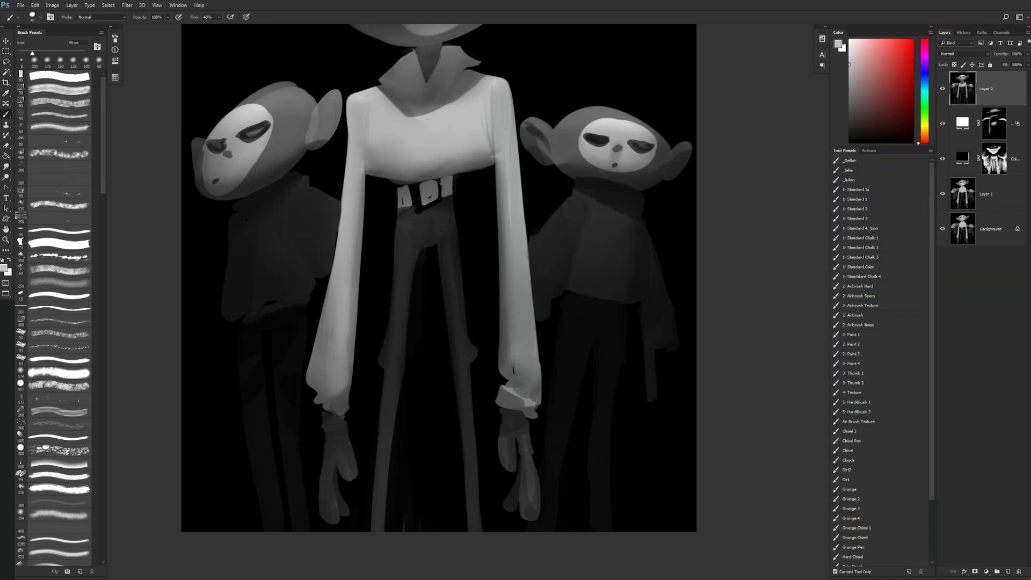
mouse_move(598, 246)
mouse_down()
mouse_move(615, 232)
mouse_move(607, 252)
mouse_move(713, 267)
mouse_up()
key(bracketleft)
alt+click(608, 250)
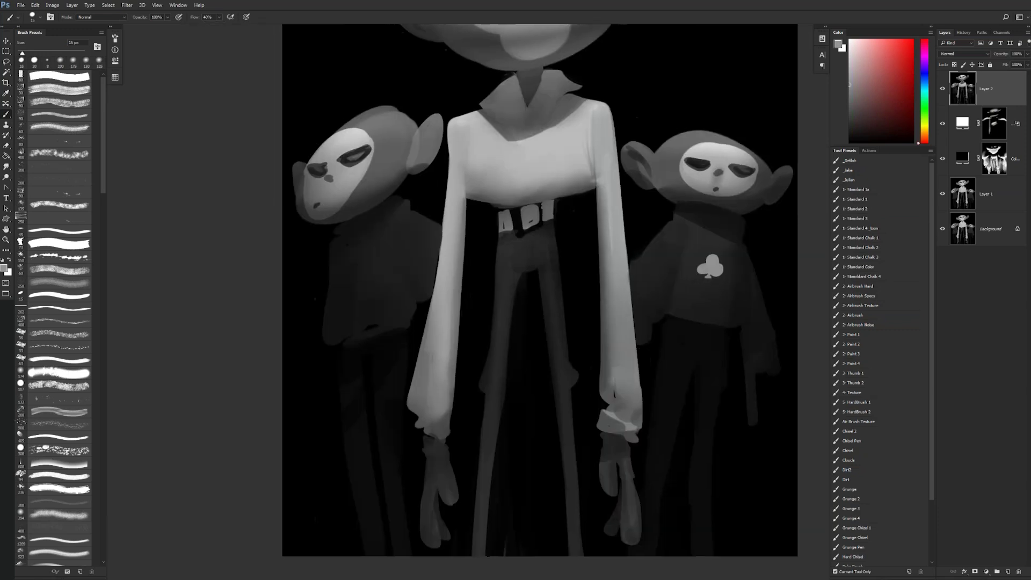
- Paint a grey spade emblem on the left-hand figure's sweater and refine its shape with sampled tones and a smaller brush
mouse_move(348, 288)
mouse_down()
mouse_move(352, 264)
mouse_move(362, 281)
mouse_move(351, 275)
mouse_up()
alt+click(356, 264)
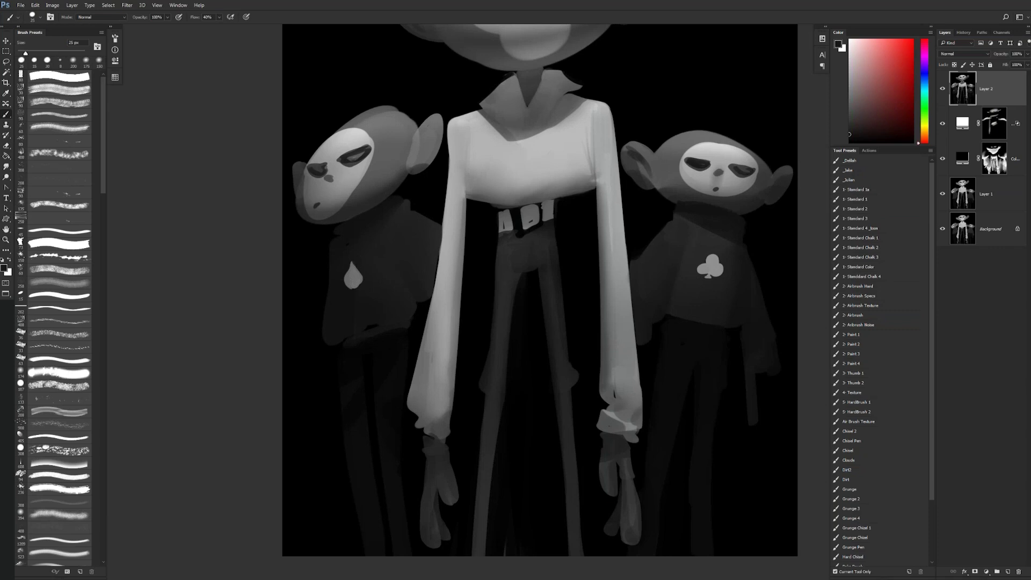
alt+click(353, 287)
key(bracketleft)
key(bracketleft)
key(bracketleft)
key(bracketleft)
drag(353, 288, 355, 292)
click(354, 290)
alt+click(361, 288)
alt+click(355, 289)
- Flip the canvas horizontally and review the whole composition with its new emblems
key(z)
alt+click(368, 321)
alt+click(368, 321)
alt+click(368, 321)
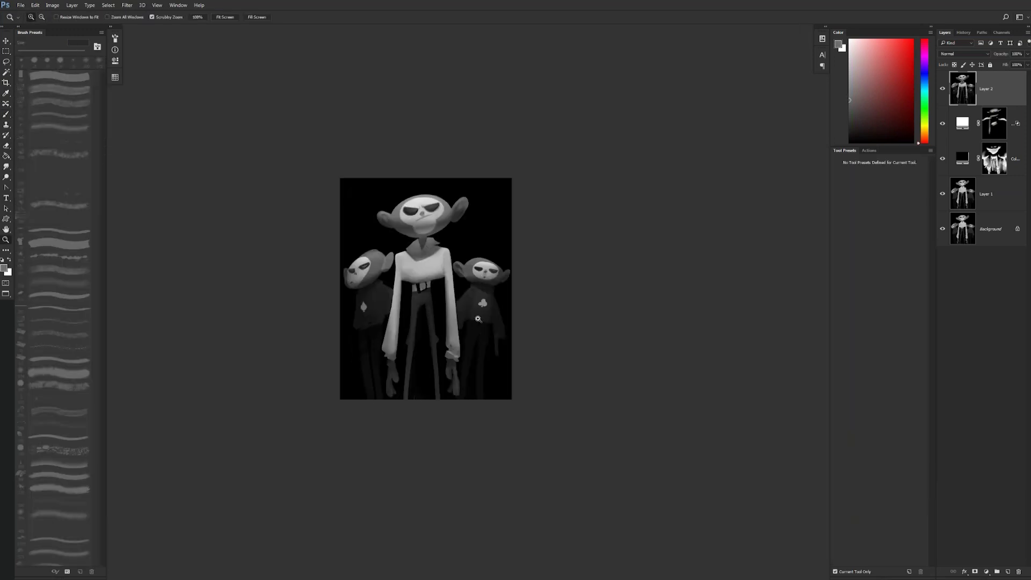
key(ctrl+shift+h)
key(ctrl+shift+h)
key(ctrl+shift+h)
key(b)
key(z)
click(475, 275)
click(475, 275)
- Reset to black, enlarge the brush and adjust the roundness of its tip
key(b)
key(d)
key(bracketright)
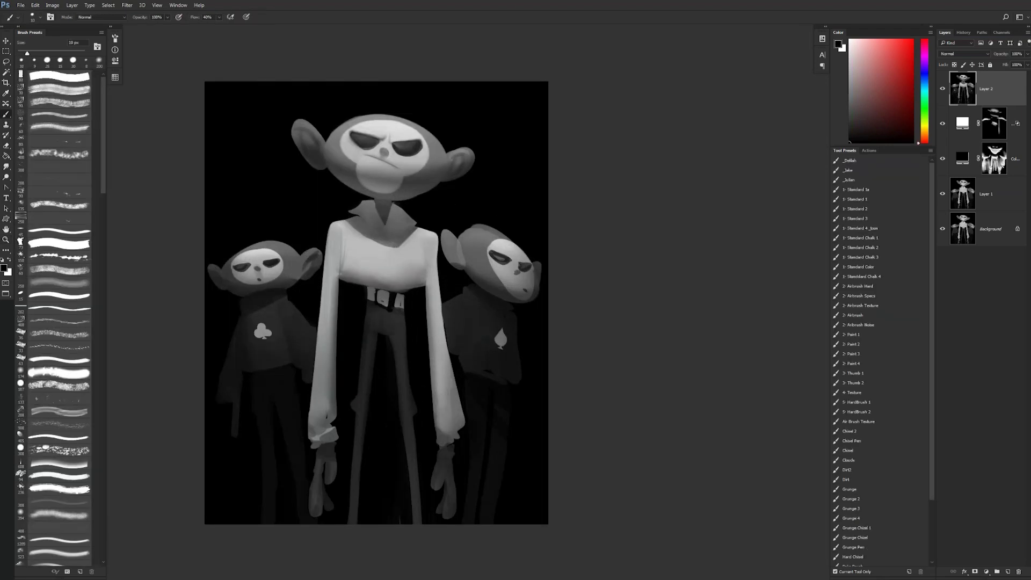
key(bracketright)
key(bracketright)
key(bracketright)
key(bracketright)
key(bracketright)
key(bracketright)
right_click(495, 224)
drag(515, 236, 516, 239)
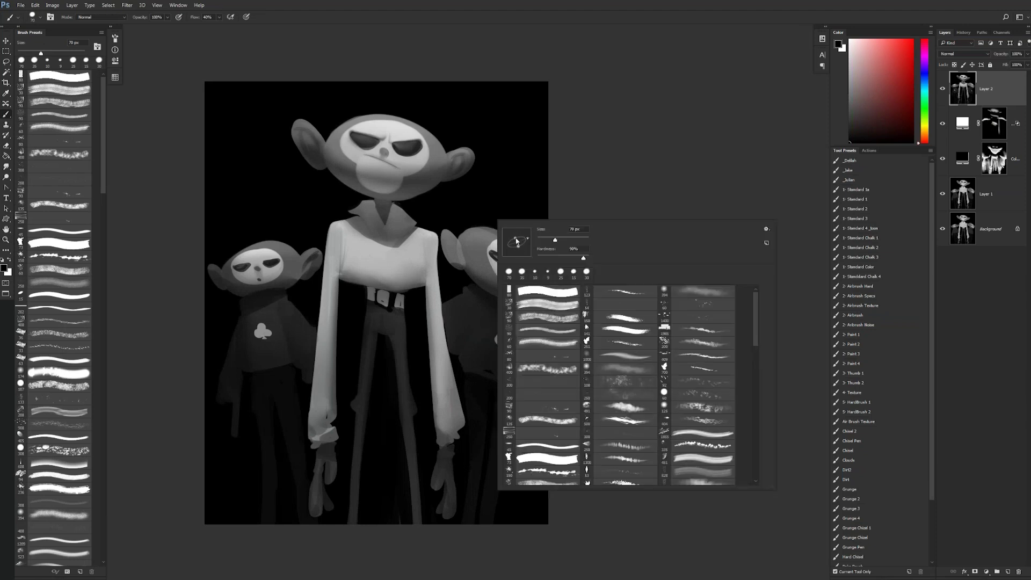
key(Return)
key(Return)
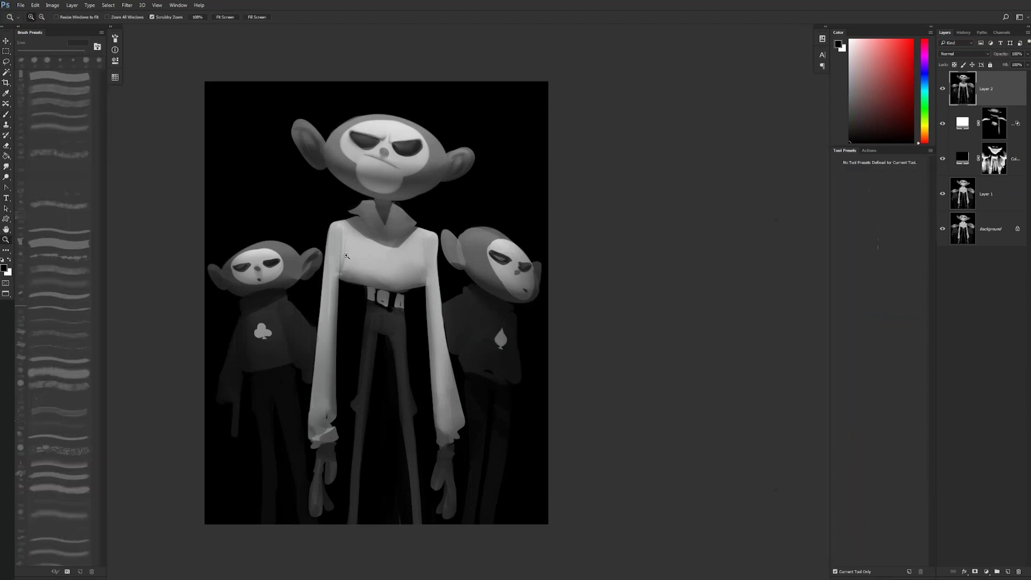
- Repaint the central figure's sleeve beside the club figure with sampled greys, varying the brush size
ctrl+click(352, 253)
mouse_move(380, 232)
mouse_down()
mouse_move(447, 240)
mouse_move(397, 251)
mouse_move(390, 263)
mouse_move(391, 406)
mouse_up()
alt+click(457, 265)
key(bracketleft)
key(bracketleft)
key(bracketleft)
key(bracketleft)
key(bracketleft)
key(bracketright)
key(bracketright)
key(bracketright)
key(bracketright)
key(bracketright)
key(bracketright)
alt+click(390, 332)
alt+click(393, 364)
- Smudge the tones along the central figure's upper sleeve with a reduced Smudge brush to soften them
key(r)
key(bracketleft)
key(bracketleft)
key(bracketleft)
key(bracketleft)
key(bracketleft)
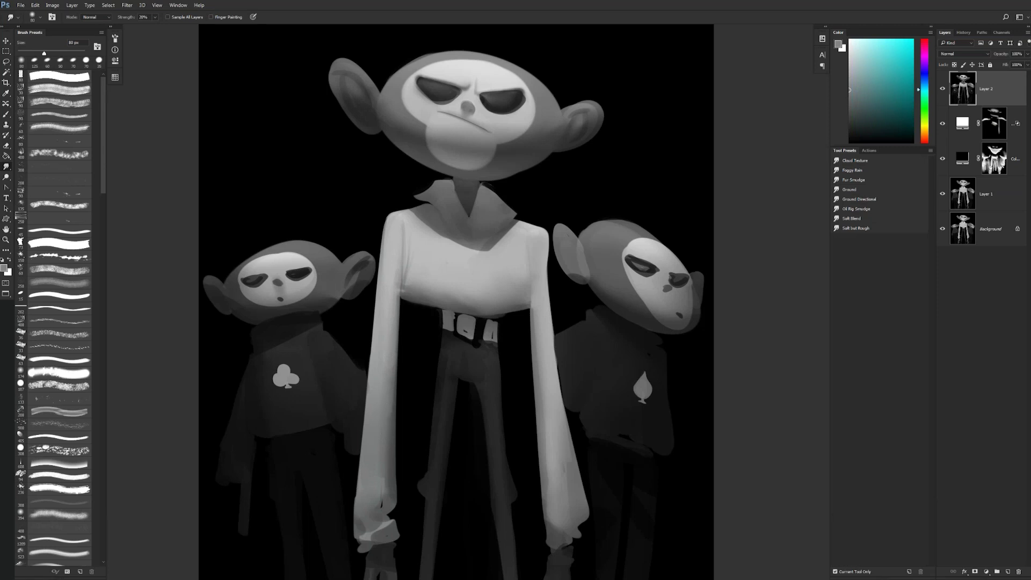
drag(380, 263, 378, 287)
key(bracketleft)
key(bracketleft)
- Paint a thin fold line between the central figure's shirt and the other sleeve with a much smaller brush
key(b)
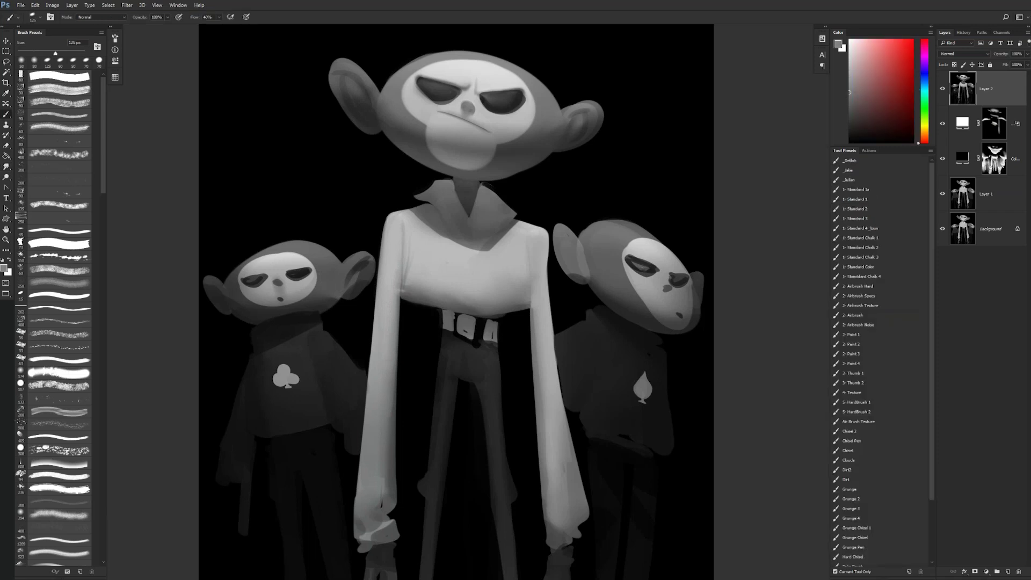
key(bracketleft)
key(bracketleft)
key(bracketleft)
key(bracketleft)
key(bracketleft)
key(bracketleft)
key(bracketleft)
key(bracketleft)
key(bracketleft)
key(bracketleft)
key(bracketleft)
key(bracketleft)
drag(522, 271, 538, 227)
alt+click(509, 282)
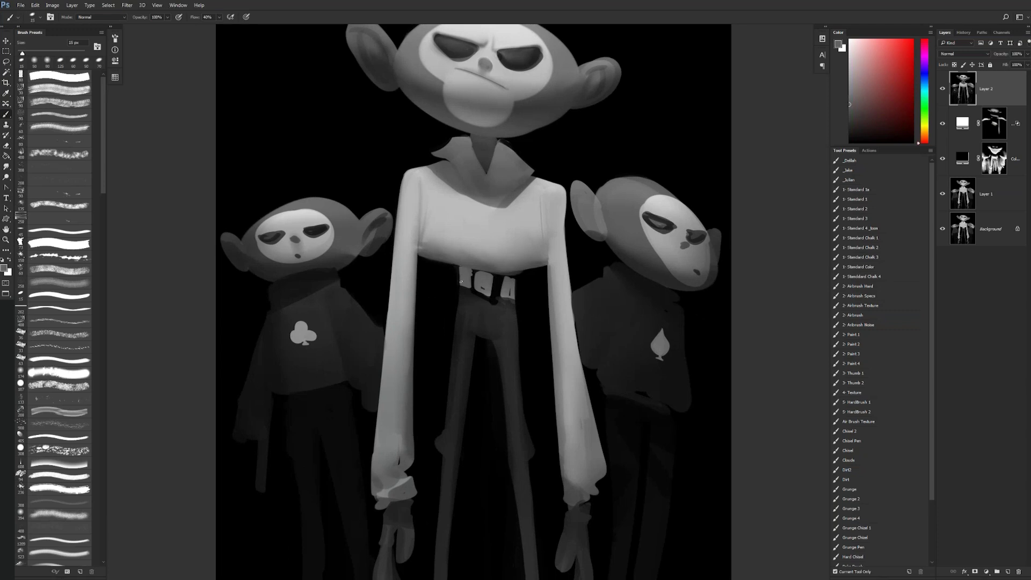
- Flip the canvas back and clean the outer edge of the central figure's trousers with black
alt+click(471, 285)
key(ctrl+shift+h)
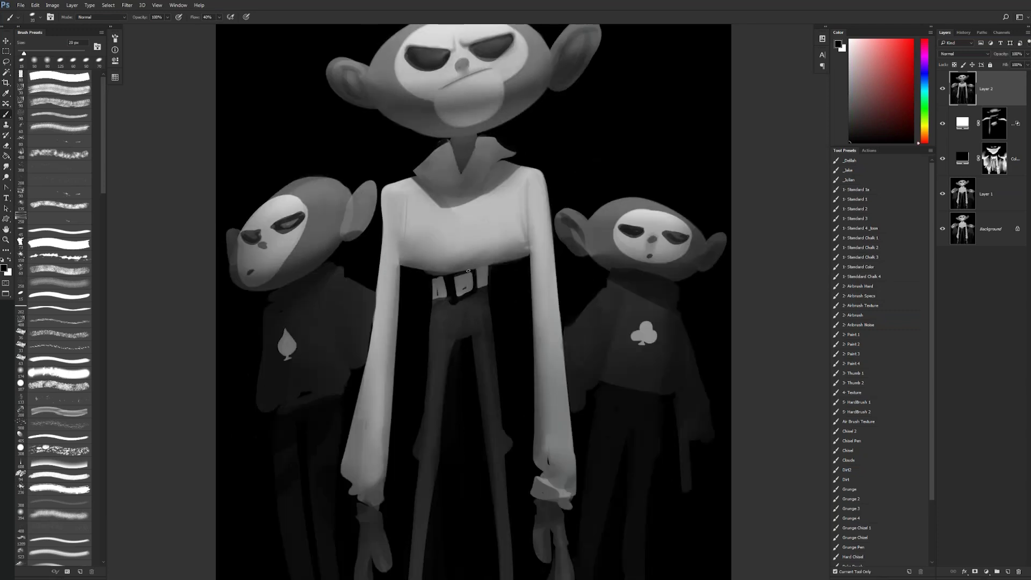
alt+click(437, 283)
key(d)
drag(429, 313, 425, 359)
- Repaint the central figure's belt and buckle with sampled light and dark tones for cleaner edges
alt+click(476, 326)
alt+click(450, 291)
alt+click(461, 288)
alt+click(462, 301)
alt+click(463, 286)
alt+click(457, 300)
key(bracketright)
- Paint and smudge the shirt's lower edge above the central figure's belt using sampled greys
alt+click(439, 278)
drag(413, 270, 429, 274)
key(r)
drag(436, 272, 416, 267)
key(b)
alt+click(439, 278)
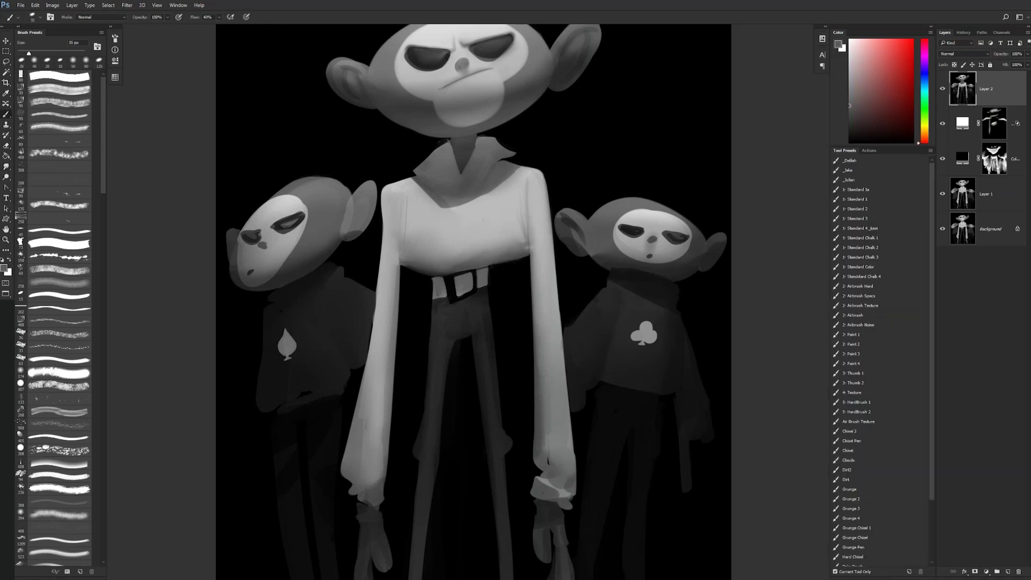
- Reset the colours, review the full image from a distance and flip the canvas horizontally
key(d)
key(z)
alt+click(499, 324)
alt+click(499, 324)
alt+click(499, 323)
click(500, 324)
click(500, 325)
key(F2)
- Paint a sampled light grey over the edge of the central figure's eye and smudge it into the face
drag(477, 303, 468, 353)
click(475, 299)
drag(472, 302, 471, 394)
click(460, 212)
key(b)
alt+click(460, 213)
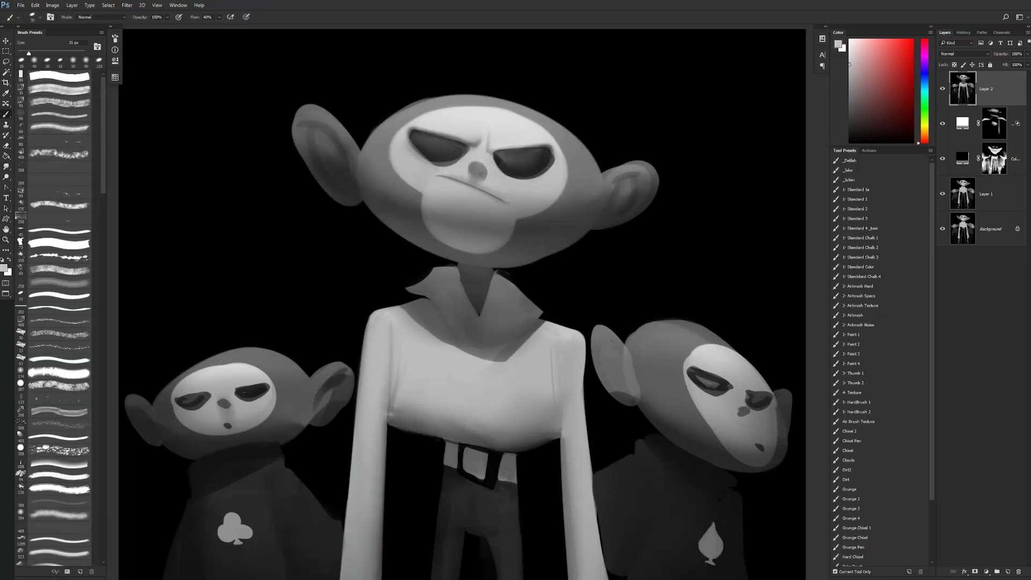
alt+click(441, 168)
drag(455, 164, 427, 160)
key(r)
drag(405, 147, 413, 153)
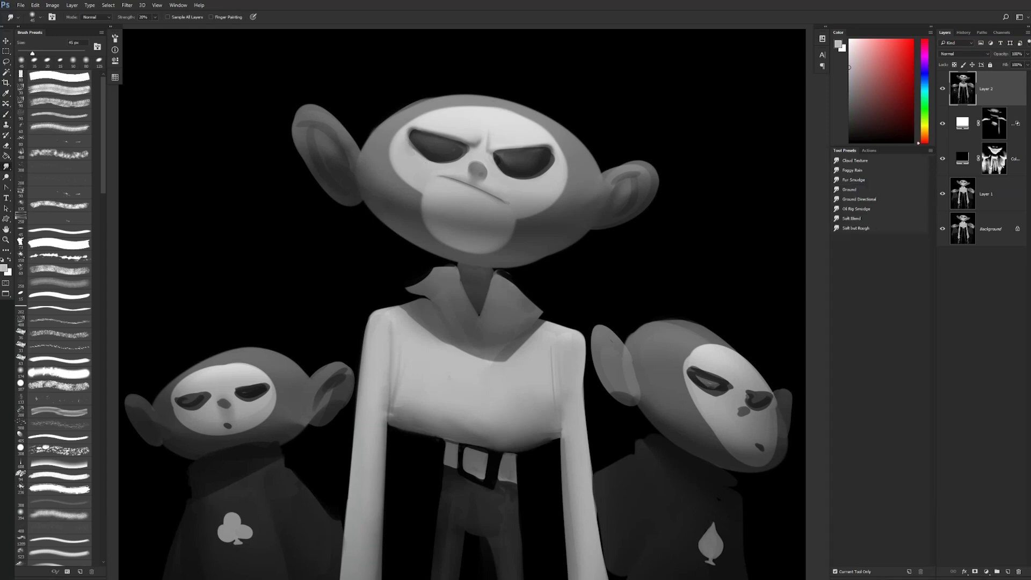
- Repaint the lower edge of the central figure's other eye with light grey and flip the canvas horizontally
key(b)
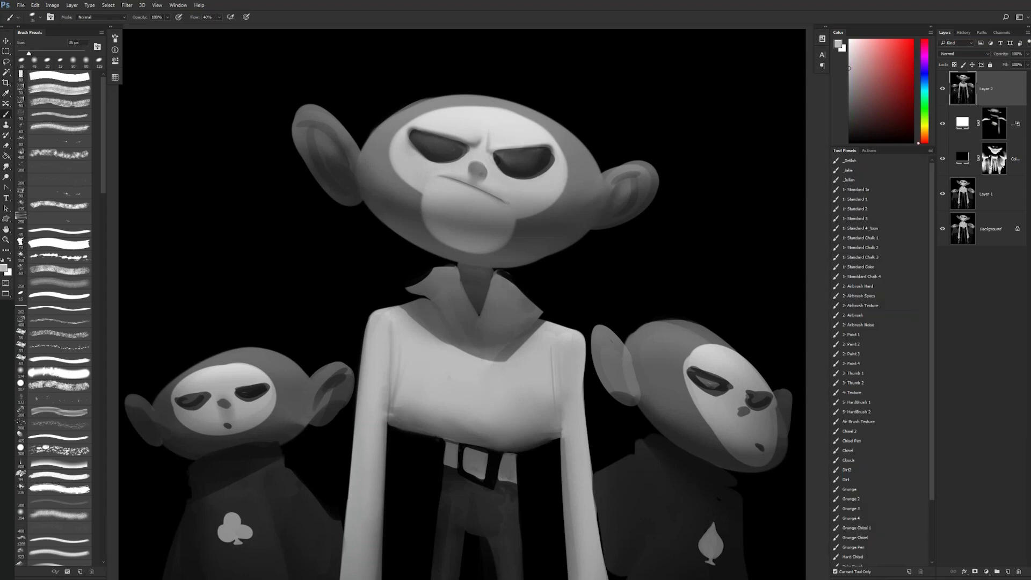
drag(552, 158, 514, 177)
key(ctrl+z)
drag(533, 175, 521, 178)
key(ctrl+shift+h)
- Darken the upper eye edge under the central figure's brow with default black, ready for smudging
key(d)
drag(469, 141, 503, 132)
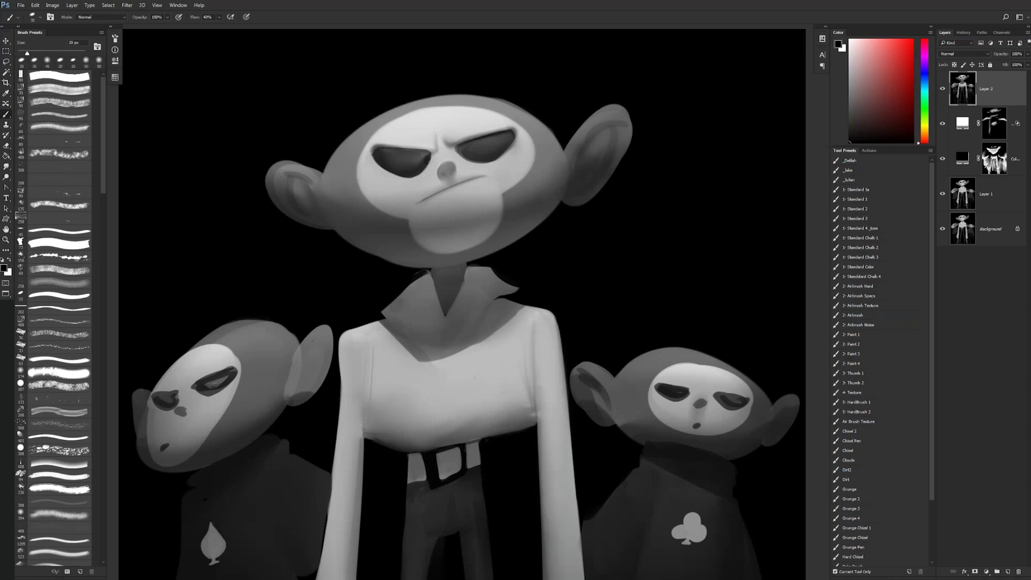
key(h)
drag(497, 151, 551, 148)
click(6, 167)
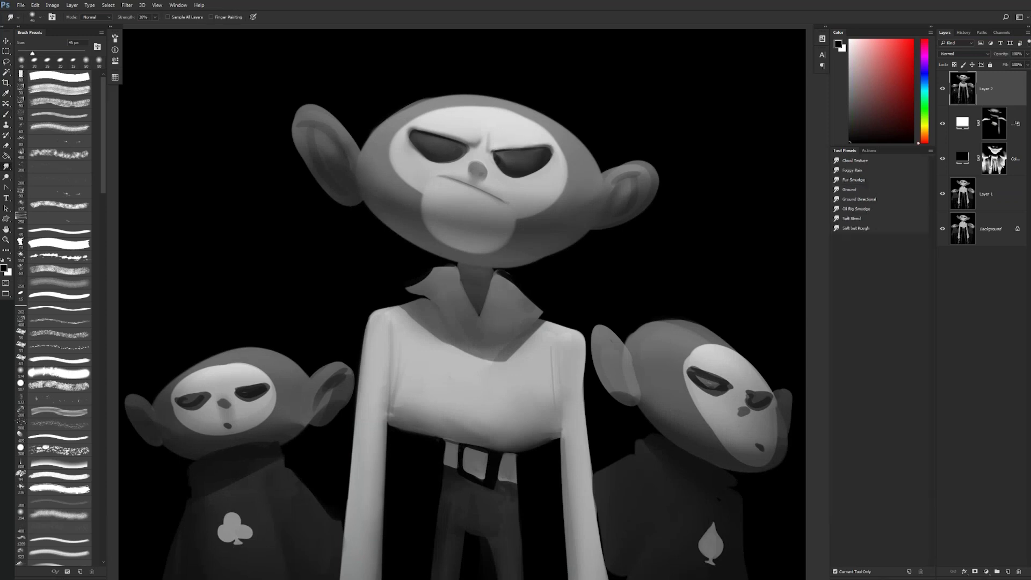
- Refine the frown crease between the central figure's brows with sampled greys and a smaller brush, smudging its upper end
key(b)
key(bracketleft)
alt+click(492, 151)
alt+click(484, 149)
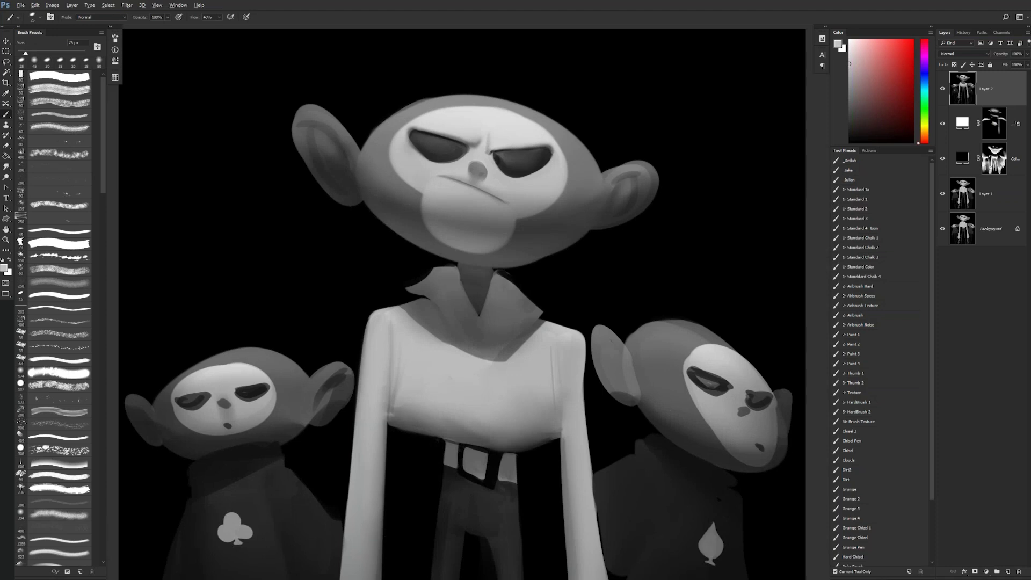
alt+click(495, 154)
alt+click(489, 152)
alt+click(489, 142)
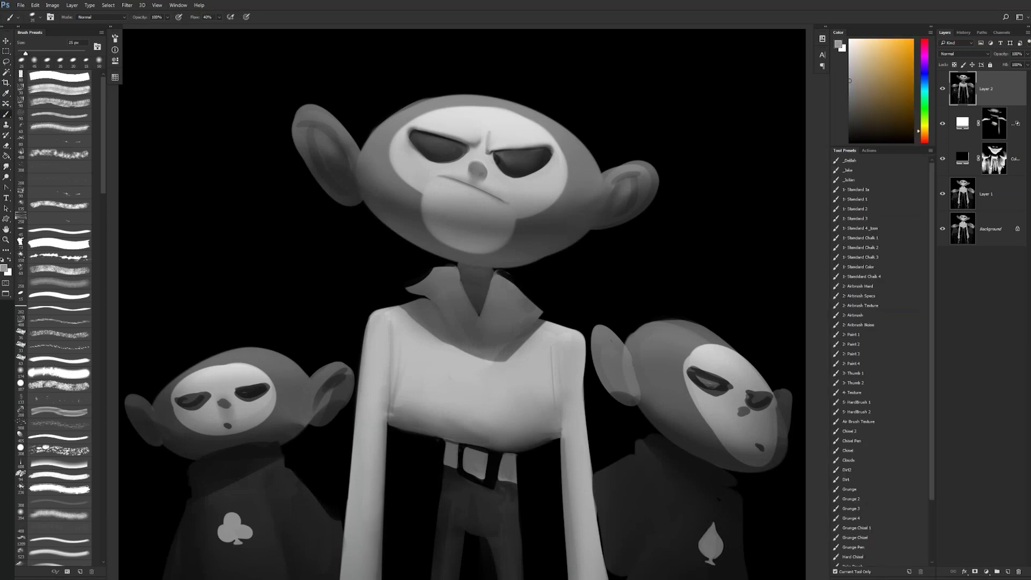
alt+click(492, 138)
key(r)
drag(491, 141, 489, 133)
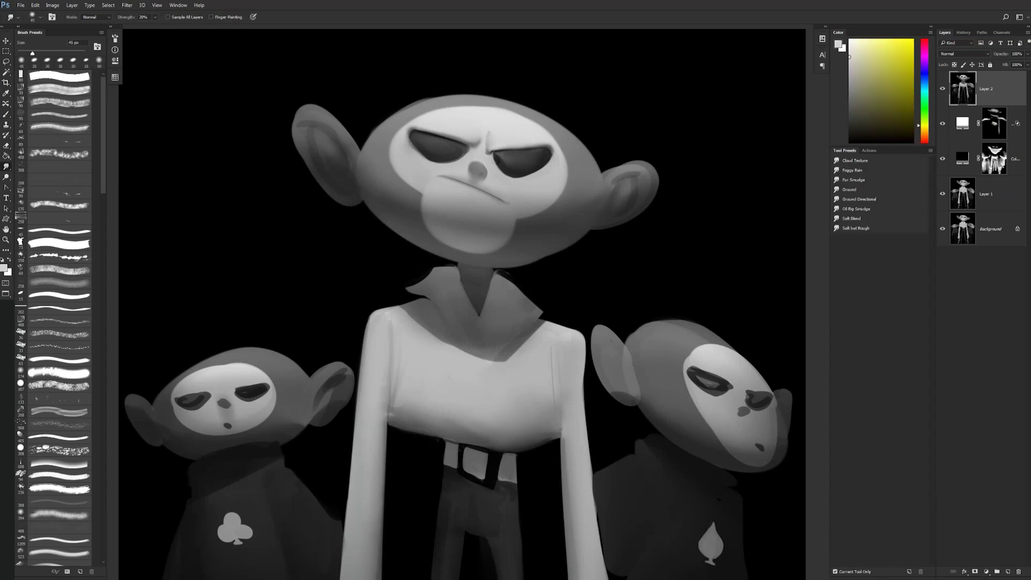
- Paint a sampled light tone on the bridge between the central figure's inner eye corner and nose
ctrl+alt+click(481, 186)
ctrl+alt+click(482, 186)
ctrl+alt+click(482, 186)
ctrl+click(502, 185)
ctrl+click(502, 185)
ctrl+click(502, 186)
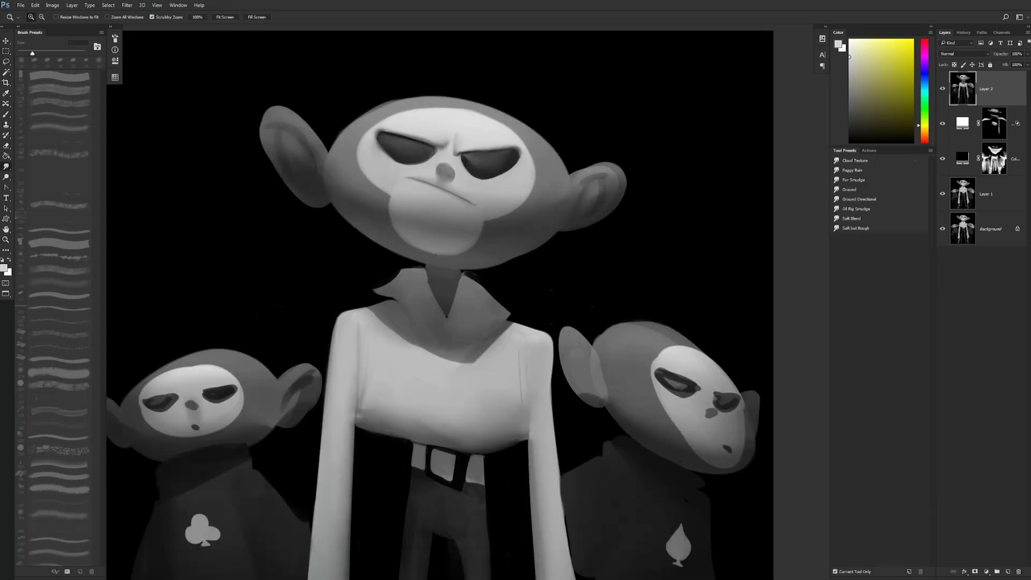
key(b)
alt+click(451, 145)
alt+click(453, 143)
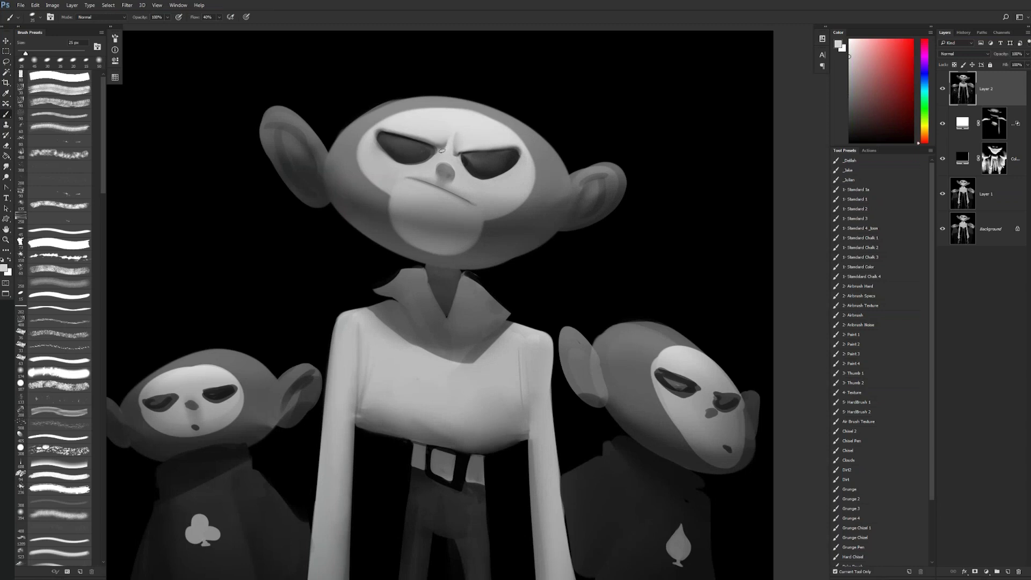
drag(440, 153, 448, 148)
key(r)
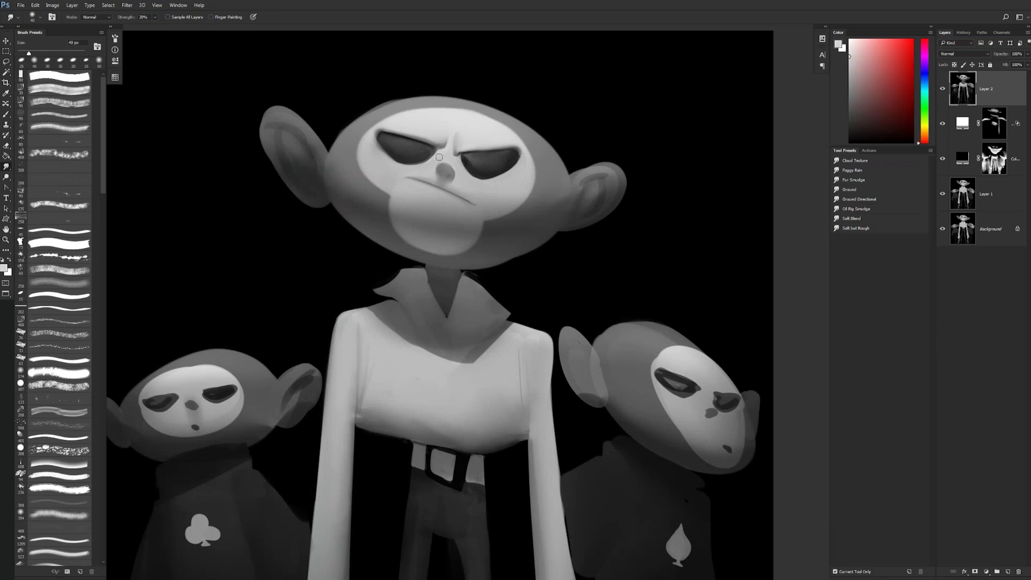
key(b)
alt+click(444, 167)
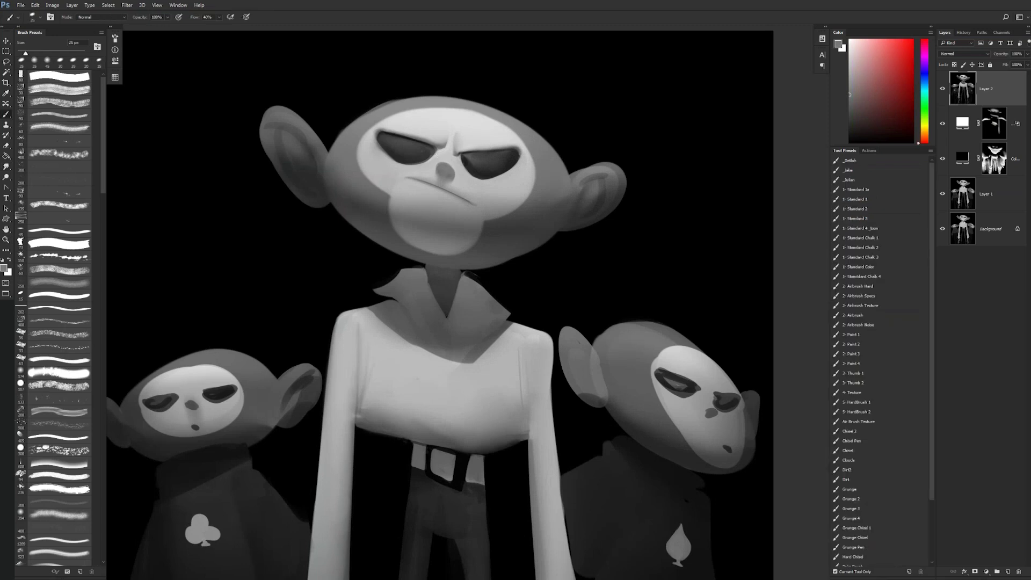
- Examine the whole image from a distance and in mirrored view to check the central figure's face
key(z)
alt+click(469, 191)
alt+click(466, 191)
key(ctrl+shift+h)
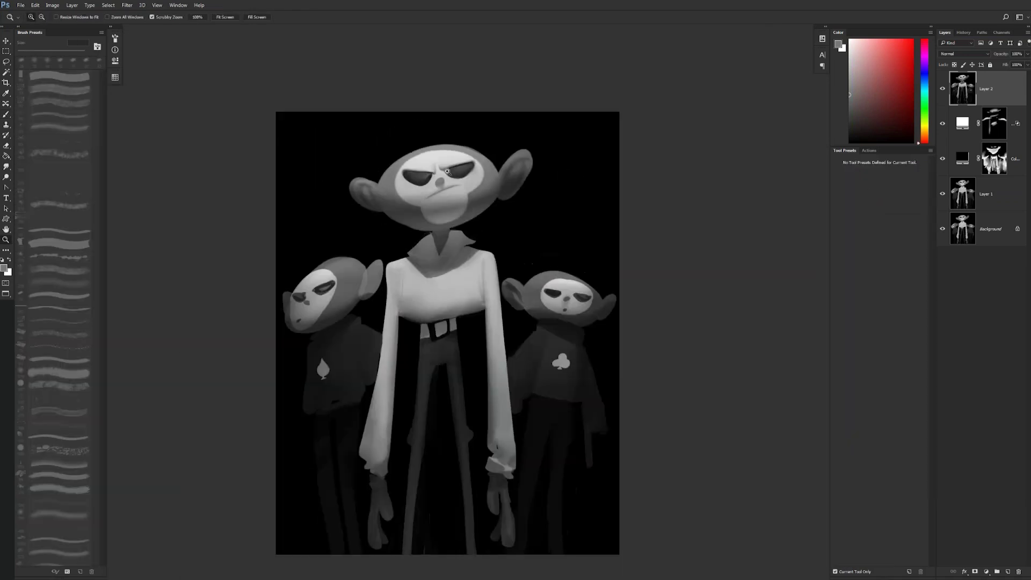
click(448, 171)
click(447, 172)
click(448, 171)
key(ctrl+shift+h)
- Line the upper edges and inner corners of the central figure's eyes with black, then soften them with a small smudge brush
mouse_move(617, 209)
mouse_down()
mouse_move(548, 168)
mouse_move(559, 166)
mouse_up()
key(b)
alt+click(727, 261)
drag(479, 133, 516, 130)
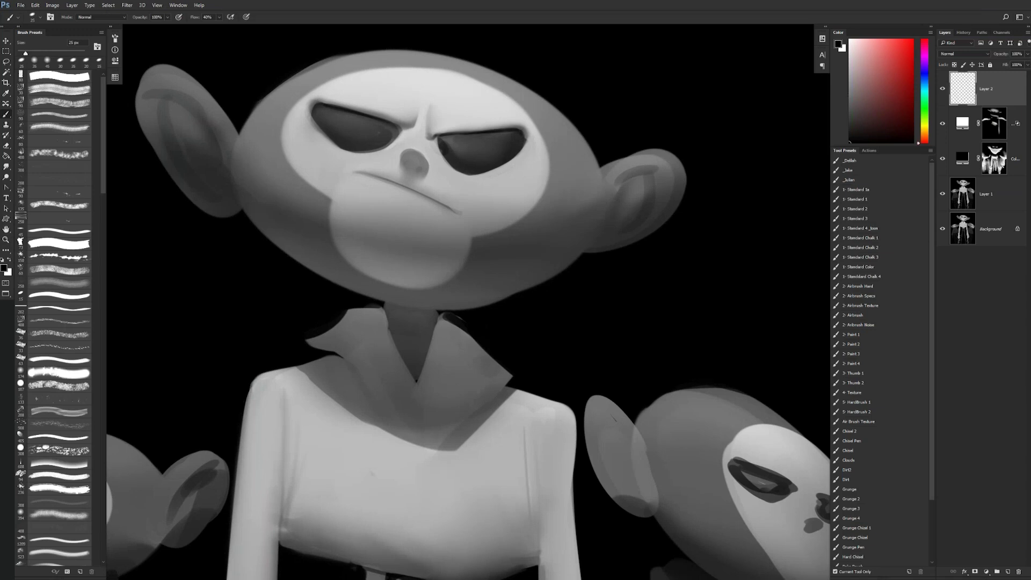
drag(523, 132, 527, 137)
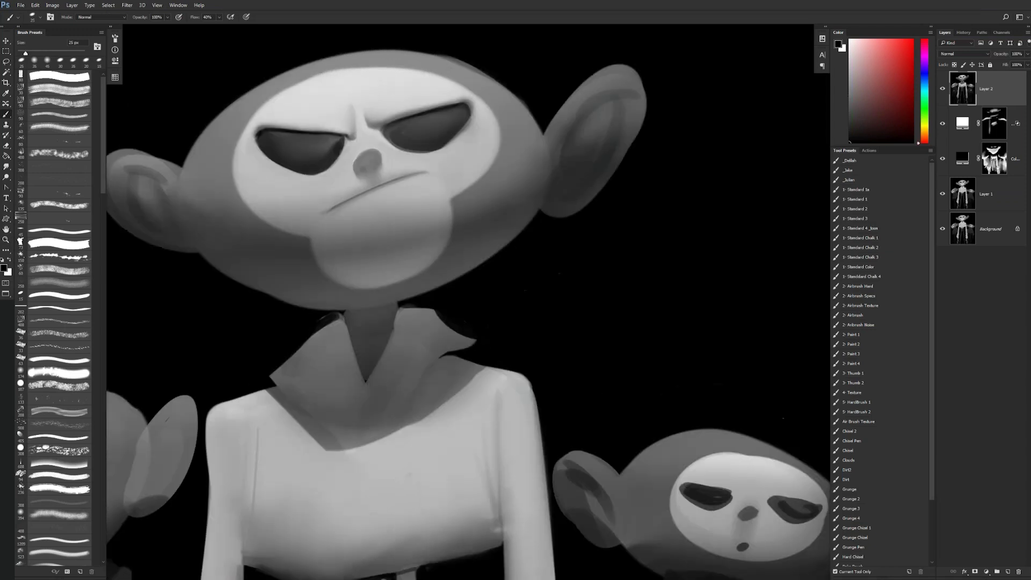
key(bracketleft)
drag(388, 128, 436, 166)
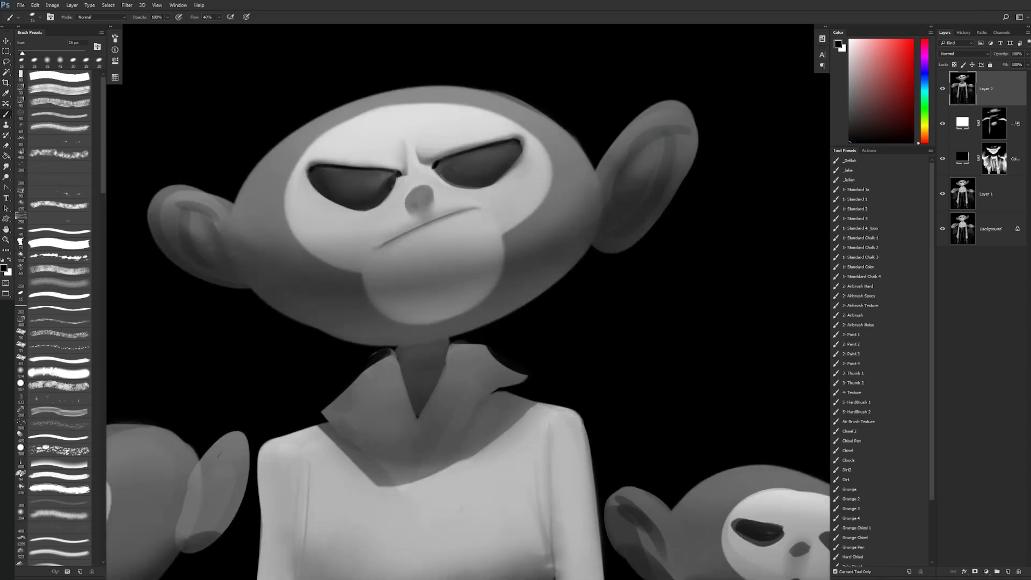
click(6, 167)
key(bracketleft)
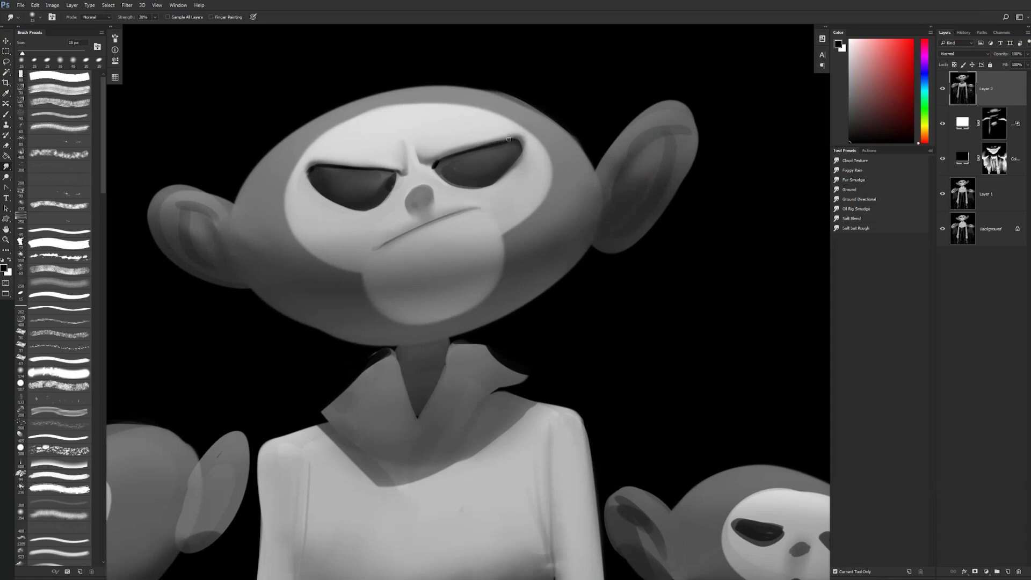
- Paint a soft socket rim around the outer and lower edge of the central figure's eye using sampled greys
key(b)
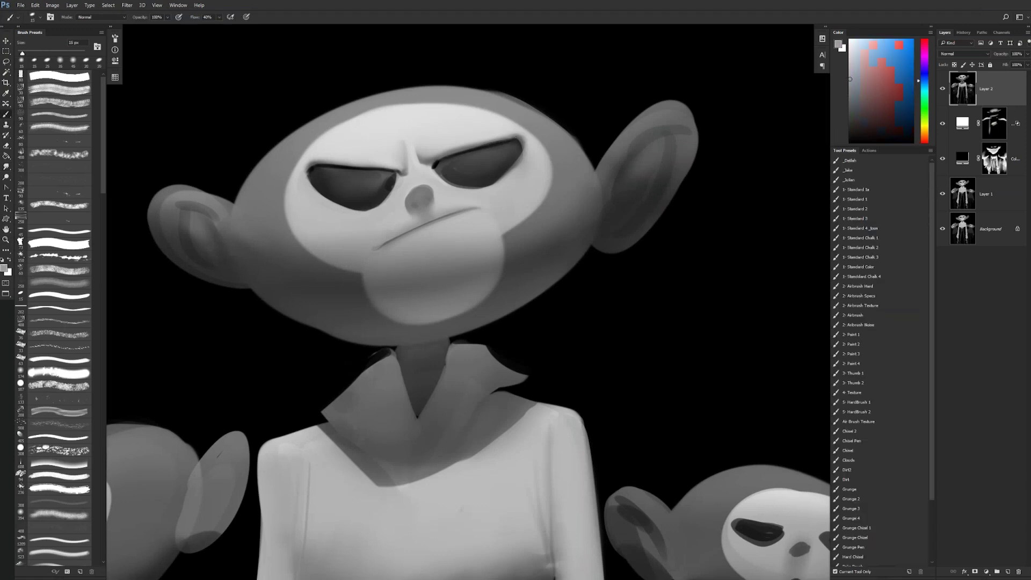
key(bracketright)
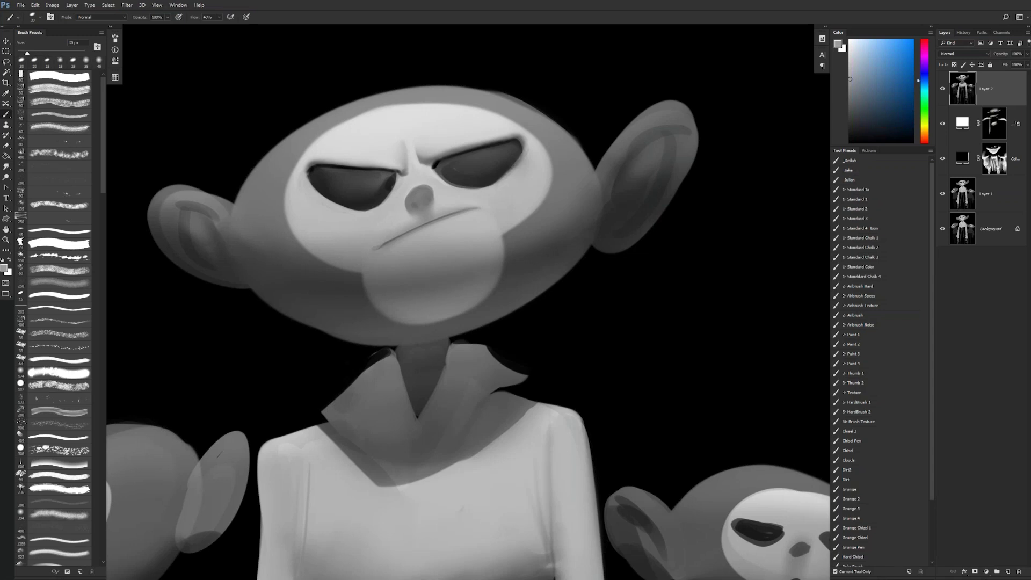
alt+click(518, 163)
alt+click(518, 163)
alt+click(521, 165)
drag(523, 152, 505, 176)
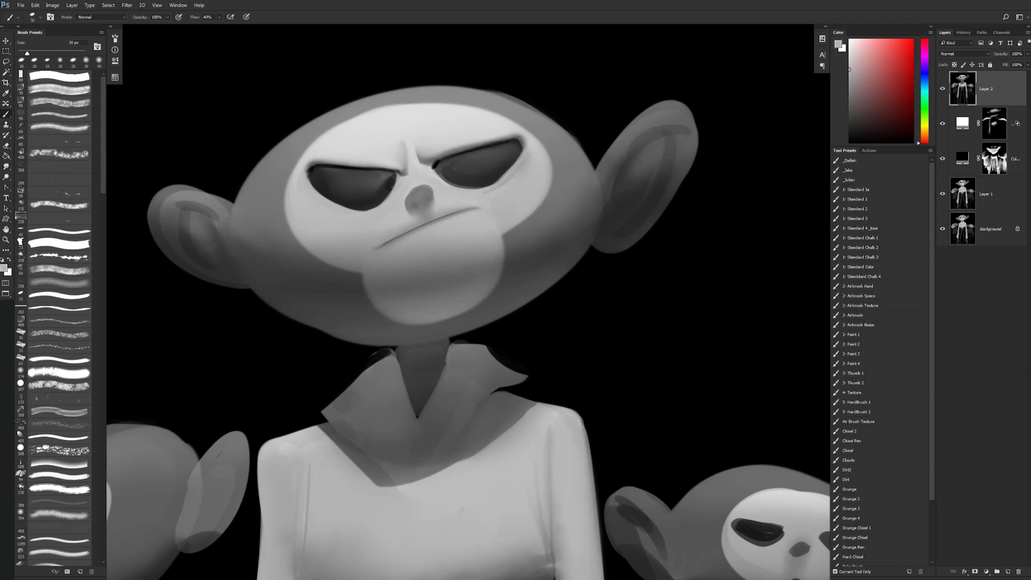
key(r)
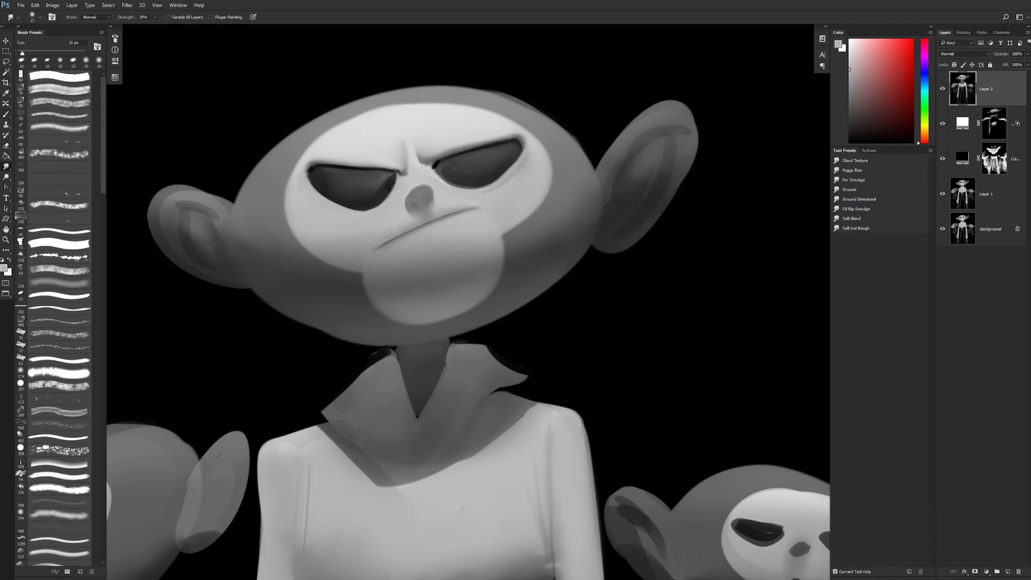
key(b)
alt+click(516, 159)
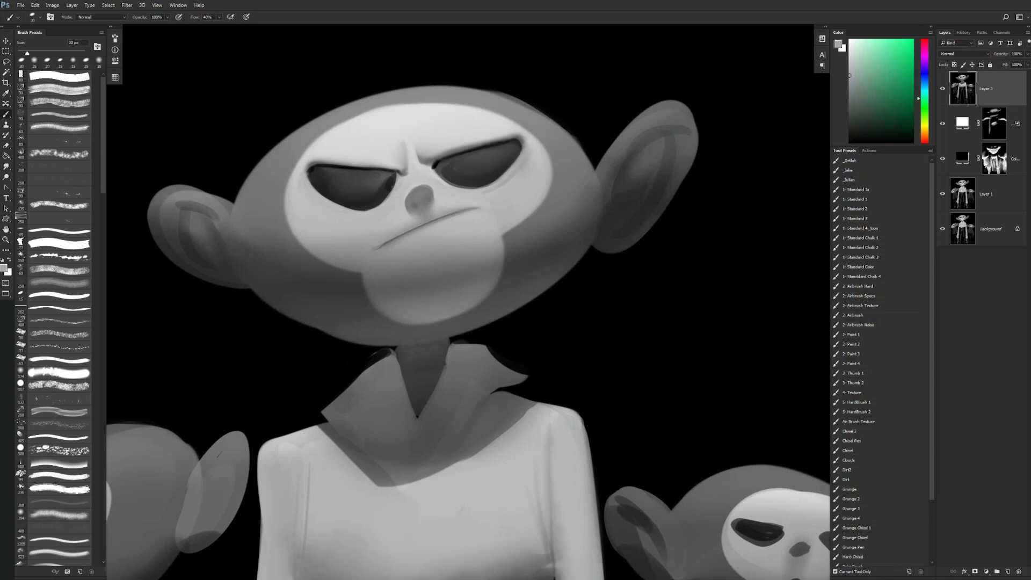
- Examine the refined eyes in the full image, both mirrored and from several zoom distances
key(z)
alt+click(499, 197)
alt+click(498, 197)
alt+click(498, 197)
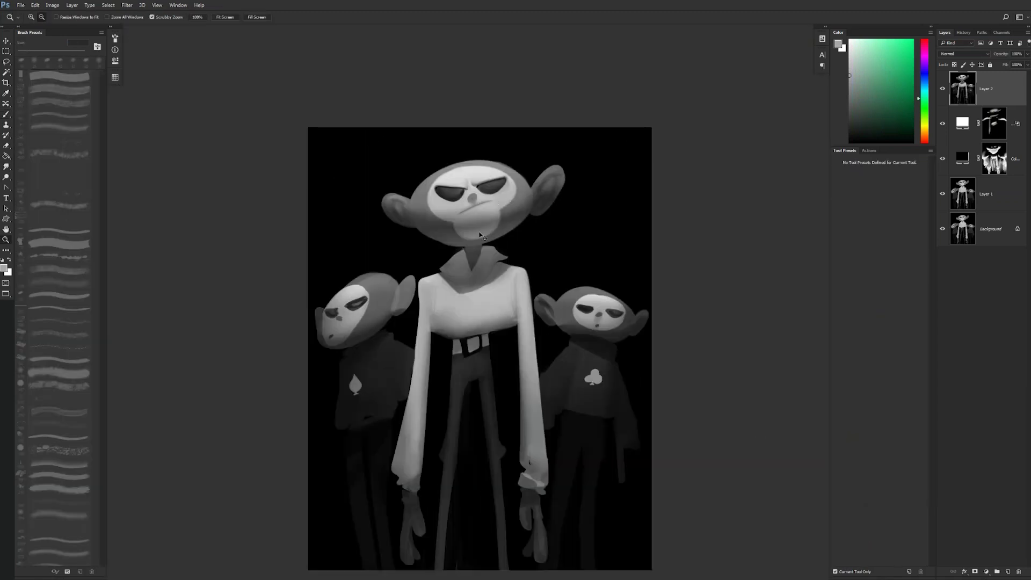
key(F2)
drag(498, 197, 561, 200)
key(b)
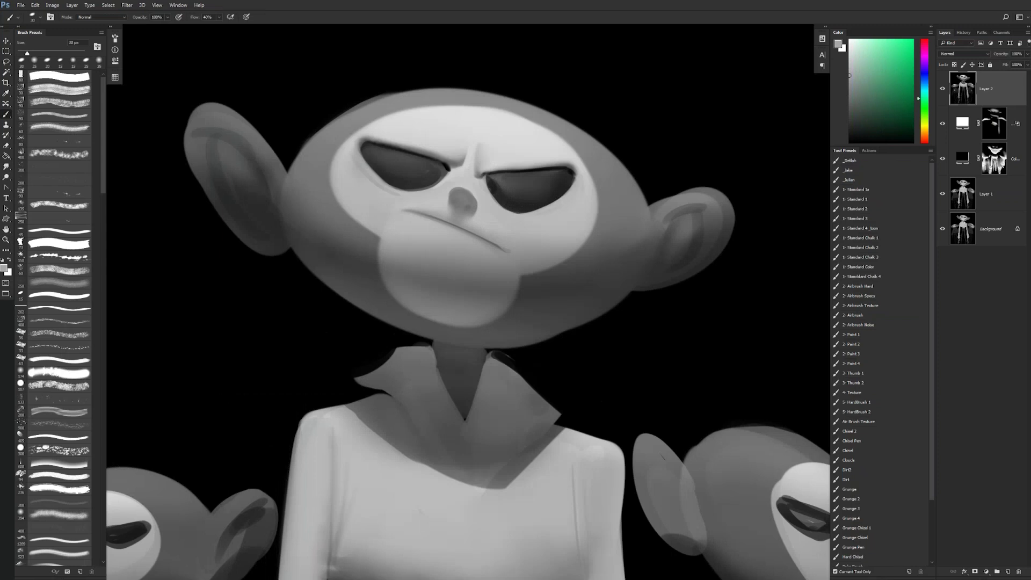
key(z)
alt+click(528, 235)
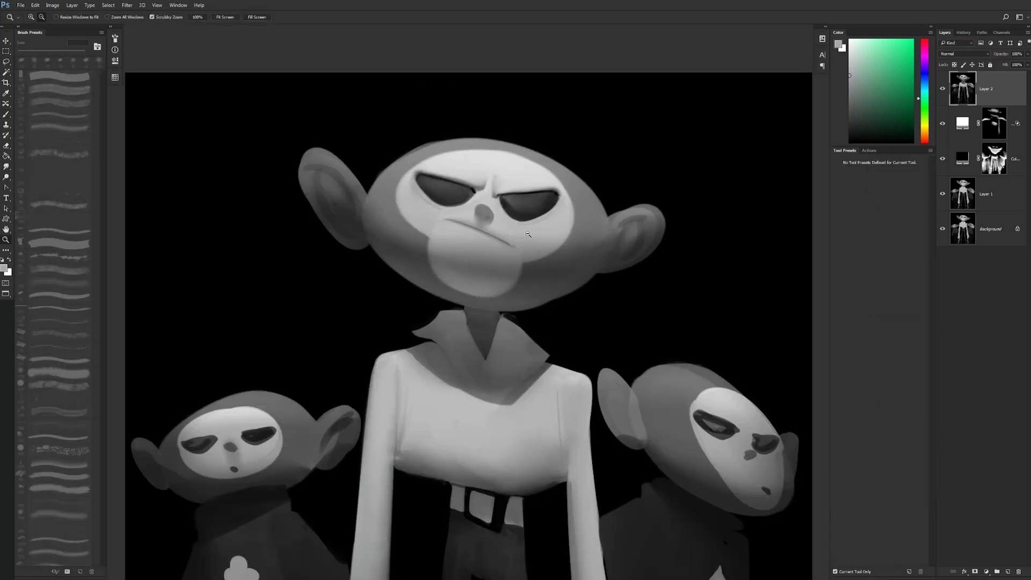
alt+click(528, 235)
alt+click(528, 235)
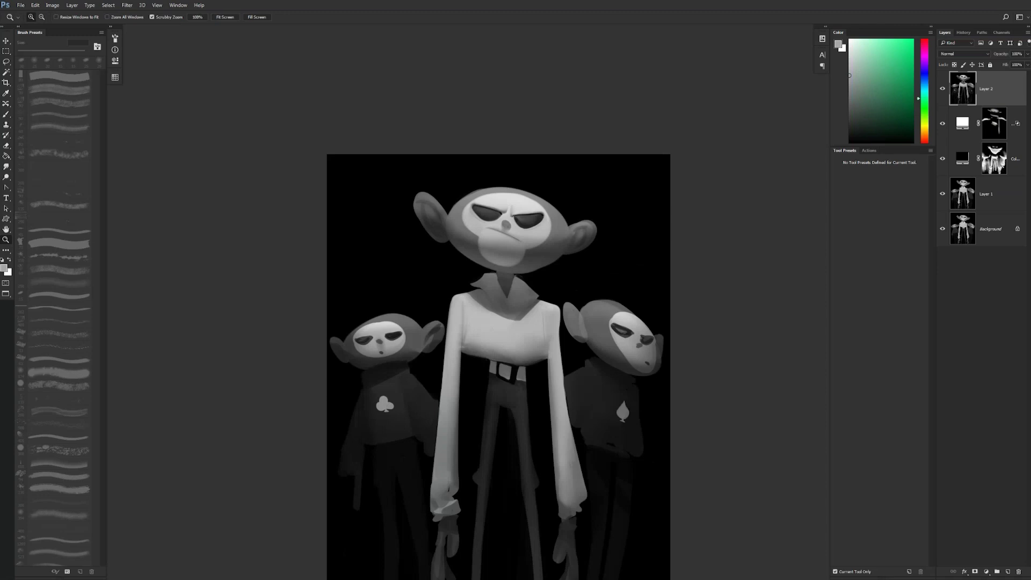
click(466, 185)
click(466, 186)
- Paint a sampled light grey highlight along the underside of the central figure's mouth line and mirror the canvas
key(b)
key(d)
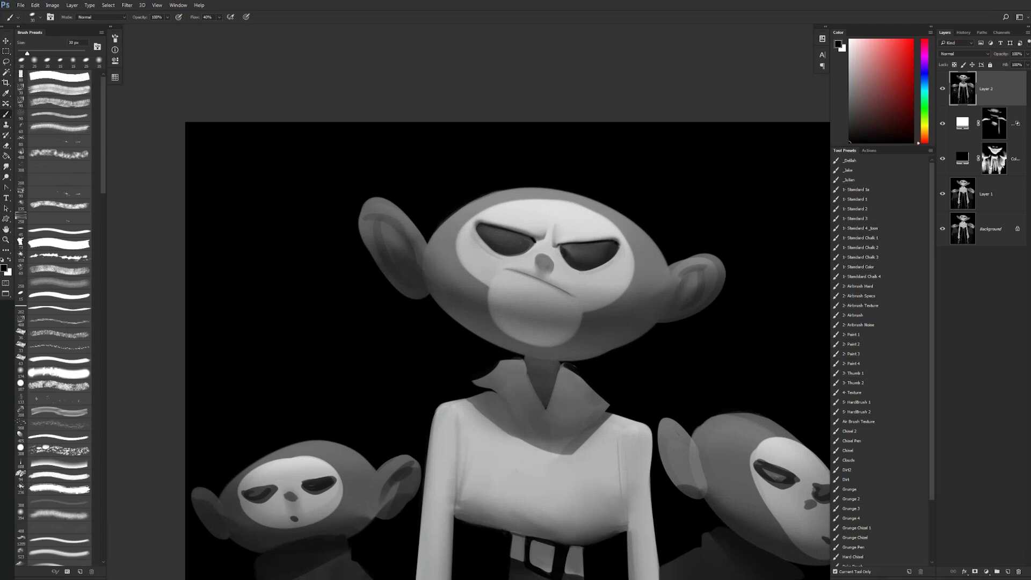
drag(587, 259, 491, 180)
drag(486, 229, 517, 232)
scroll(498, 208, up, 1)
alt+click(498, 208)
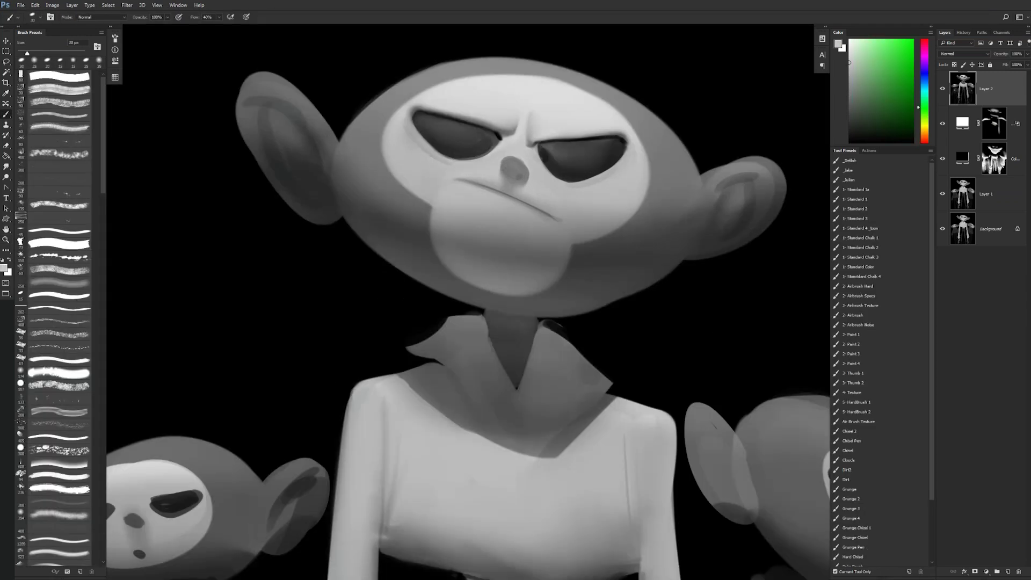
key(ctrl+shift+h)
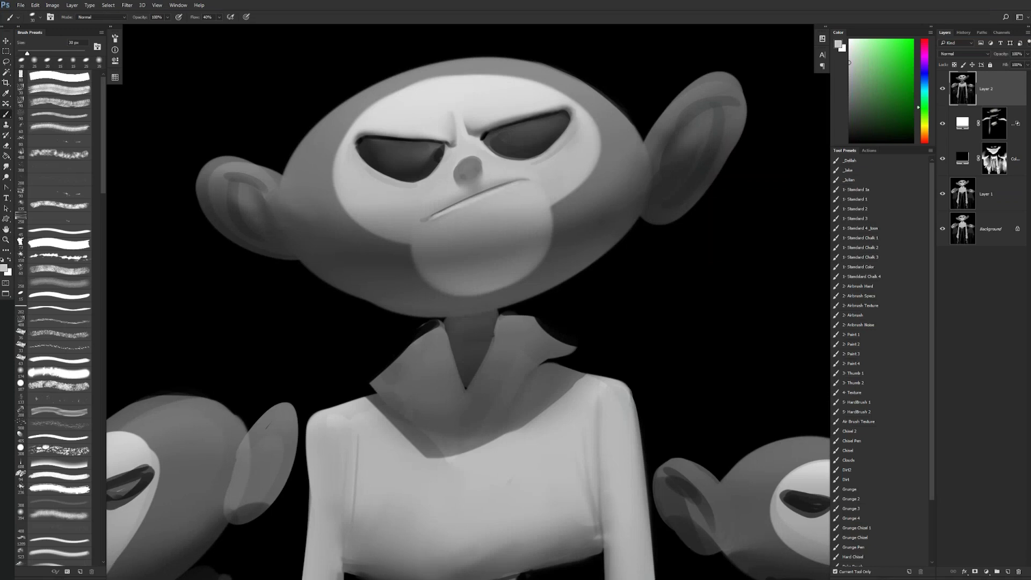
- Darken the central figure's mouth line and its corners with black using a smaller brush
key(d)
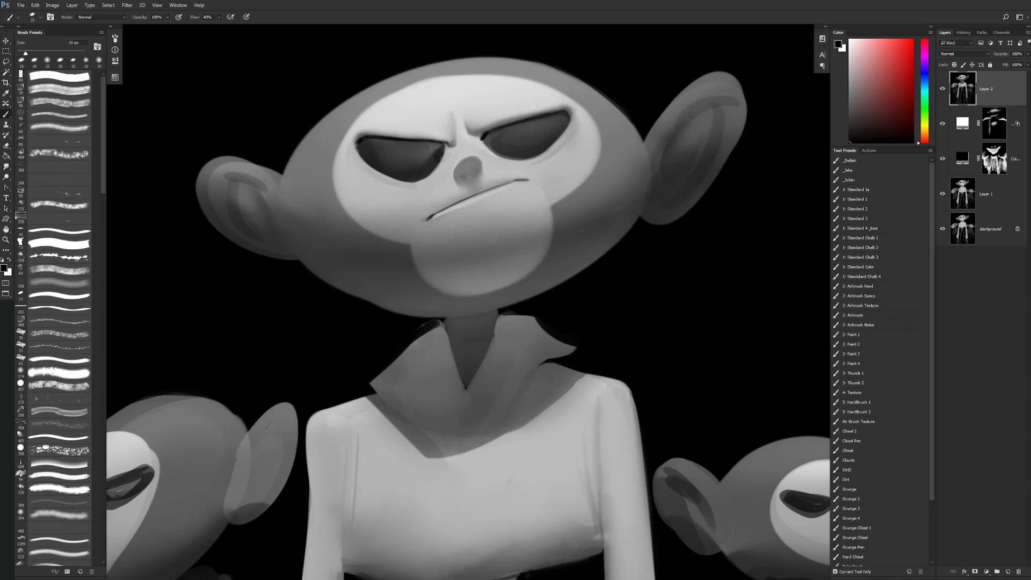
key(z)
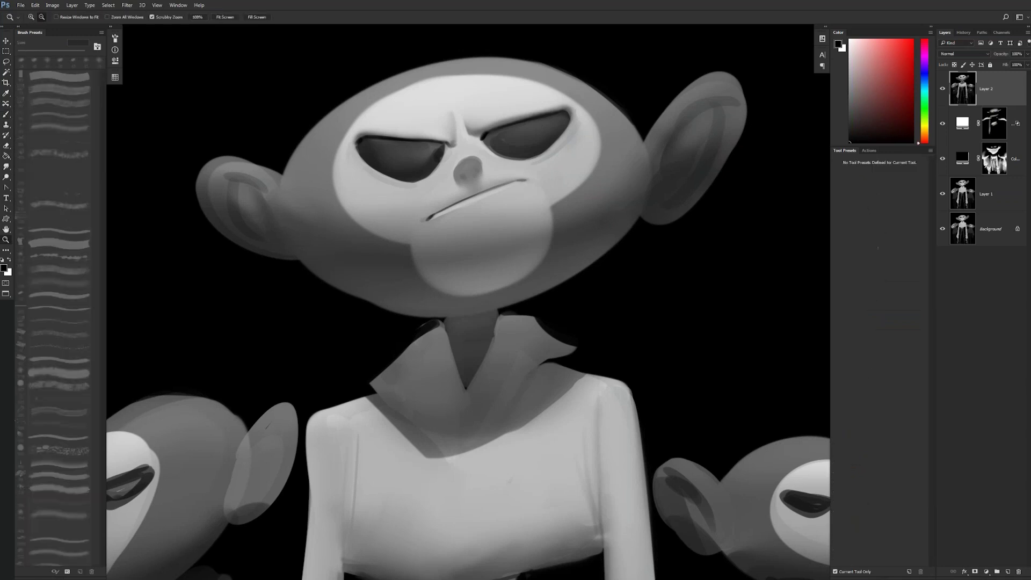
alt+click(506, 214)
alt+click(505, 216)
alt+click(506, 216)
click(502, 226)
click(502, 225)
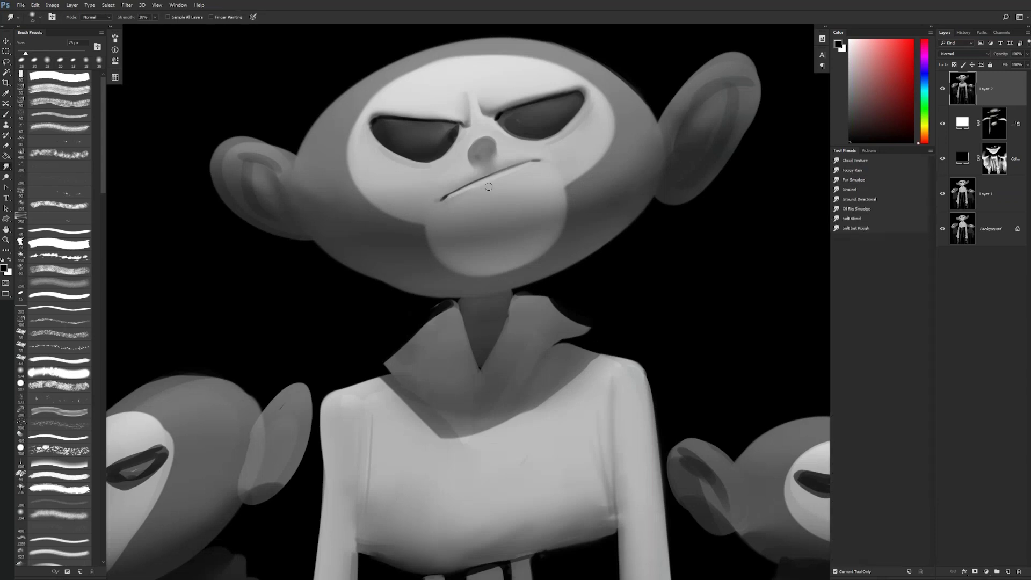
- Examine the full composition from a distance and the central figure's mouth area at close range
key(ctrl+space)
ctrl+alt+click(545, 176)
ctrl+alt+click(545, 177)
ctrl+alt+click(542, 179)
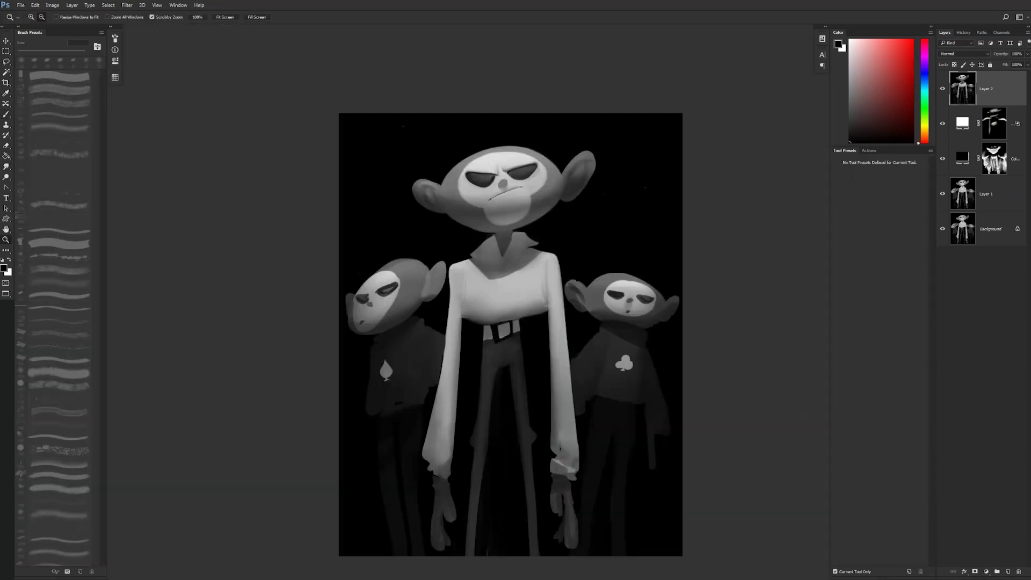
ctrl+click(519, 196)
ctrl+click(516, 195)
click(487, 197)
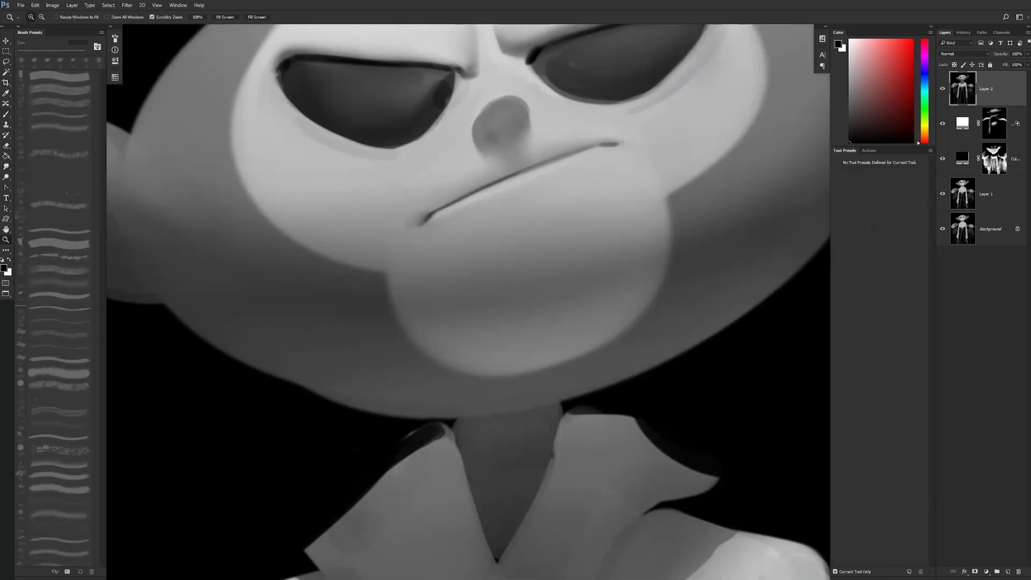
alt+click(558, 185)
drag(555, 184, 561, 184)
click(551, 181)
key(b)
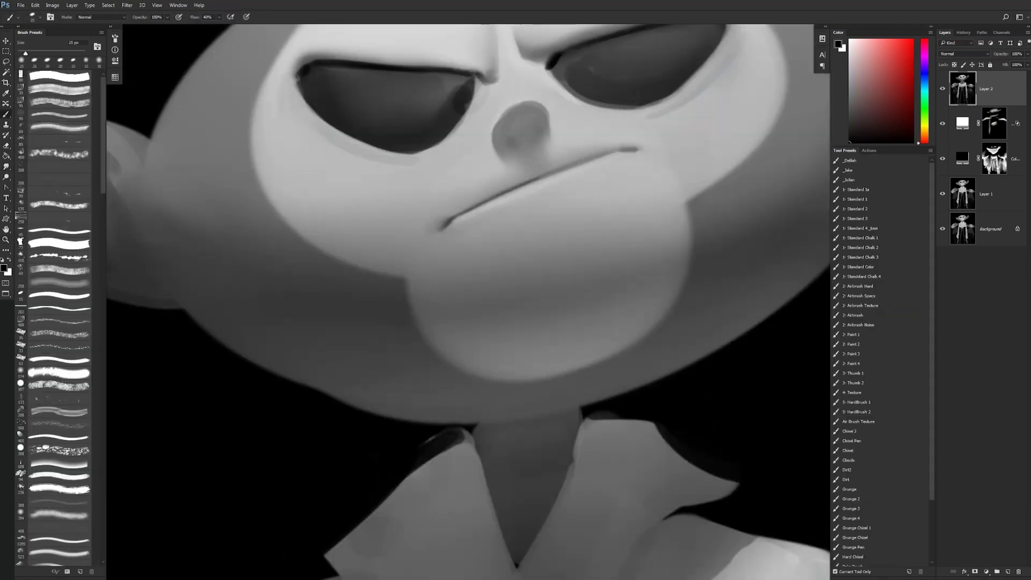
- Examine the whole composition from a distance, including its mirrored view, and close in on the central figure's head and chest
drag(534, 138, 513, 144)
key(z)
alt+click(522, 165)
alt+click(520, 182)
alt+click(520, 188)
alt+click(518, 196)
alt+click(518, 196)
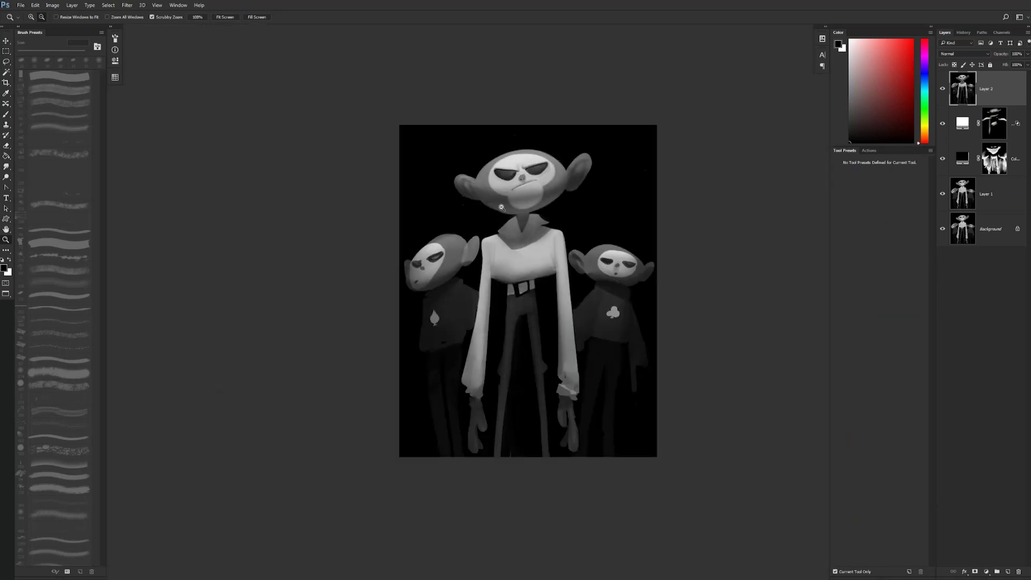
key(ctrl+shift+h)
key(ctrl+shift+h)
key(b)
key(z)
click(533, 187)
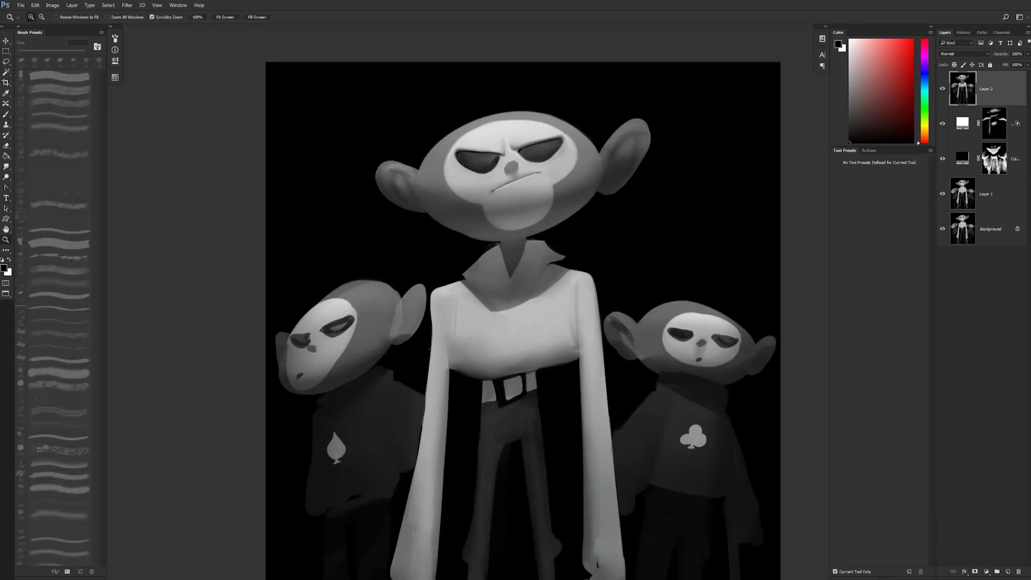
click(521, 183)
key(r)
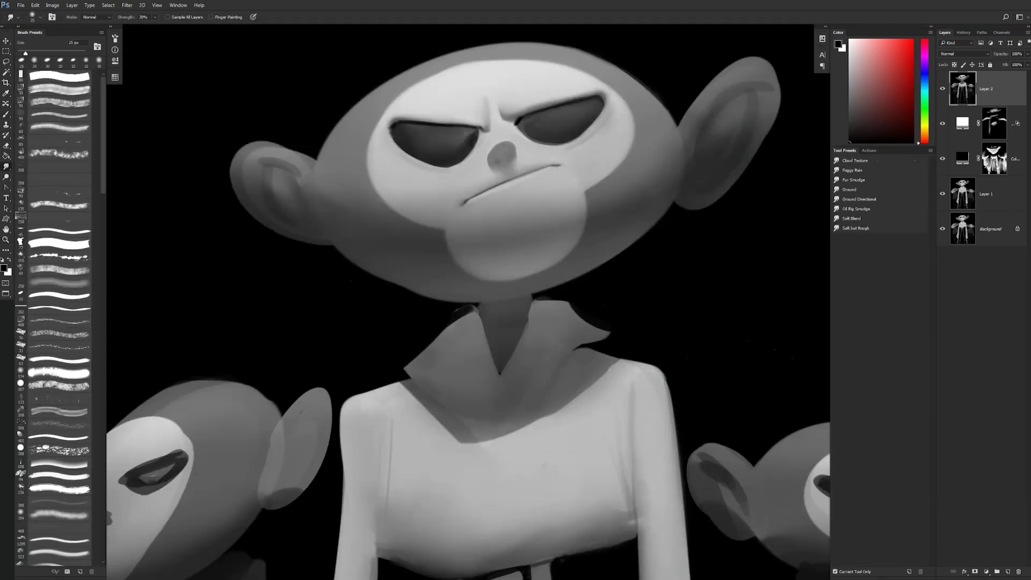
- Blend the inner corner of the central figure's eye beside the nose by smudging, using a larger smudge tip
key(b)
alt+click(508, 154)
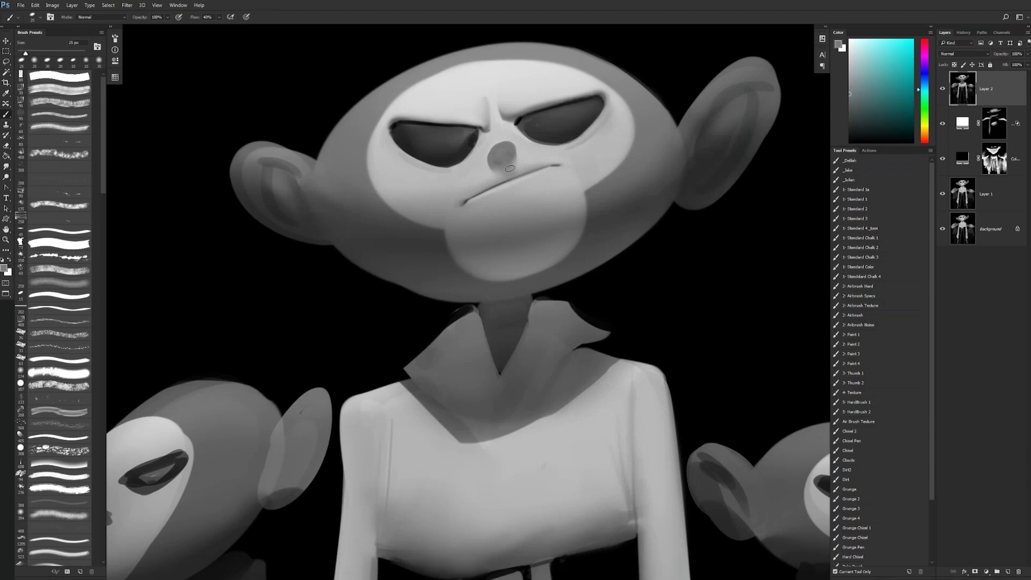
key(r)
drag(466, 141, 463, 145)
key(])
key(])
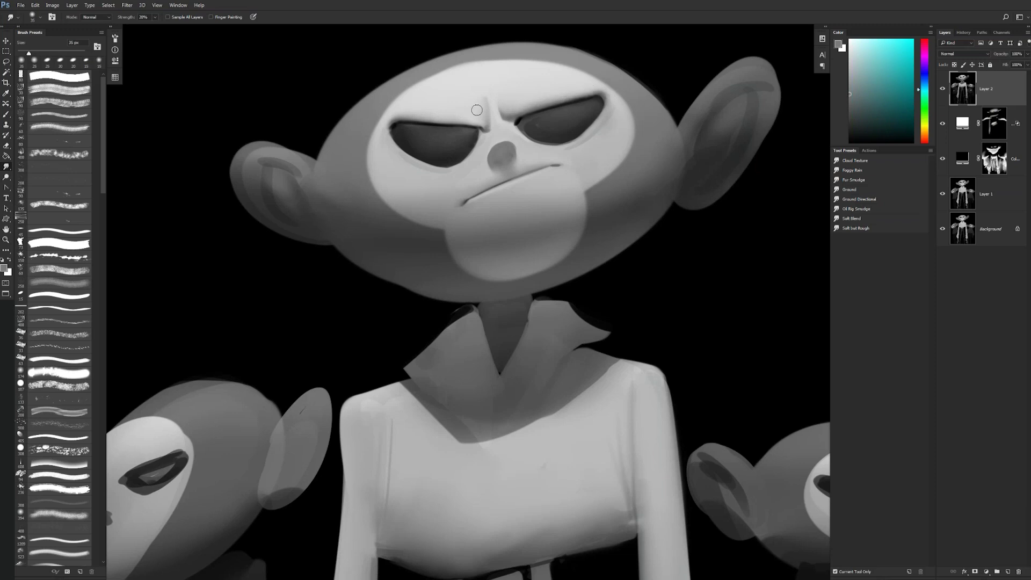
- Touch up the light skin around the central figure's brow crease and inner eye corner with sampled light greys and smudging
key(b)
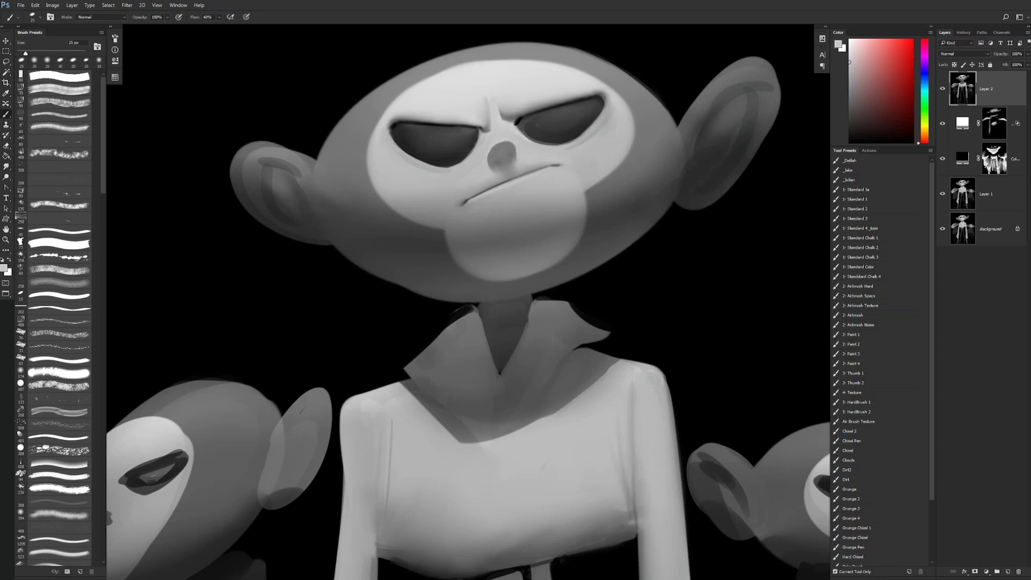
key(r)
key(b)
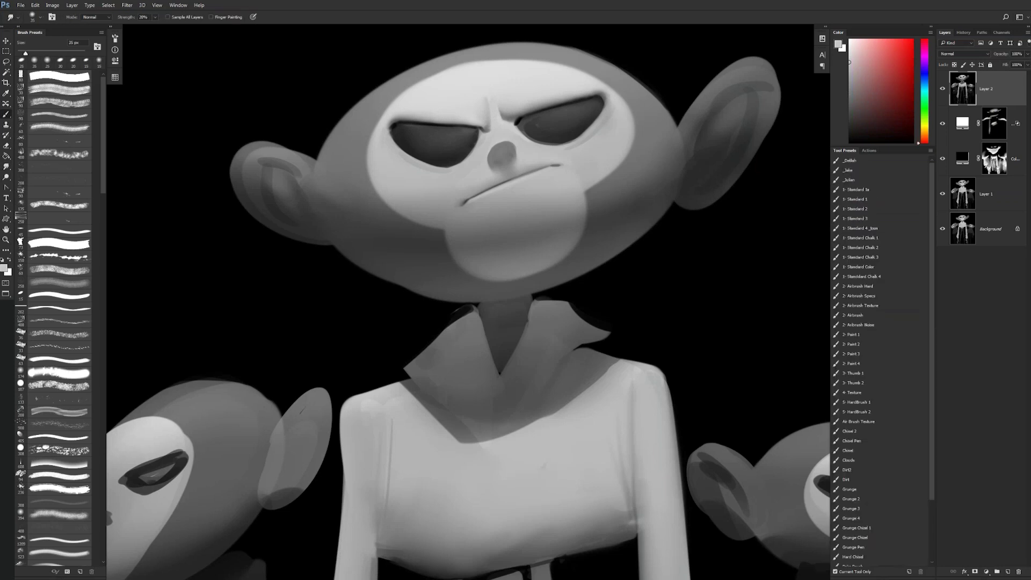
key(r)
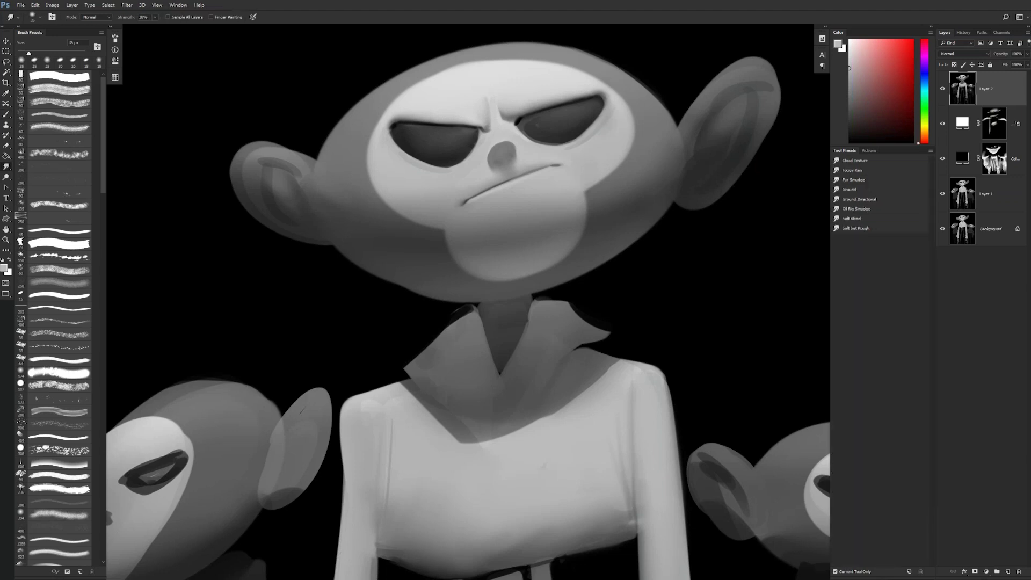
key(b)
key(Delete)
key(ctrl+alt+shift+e)
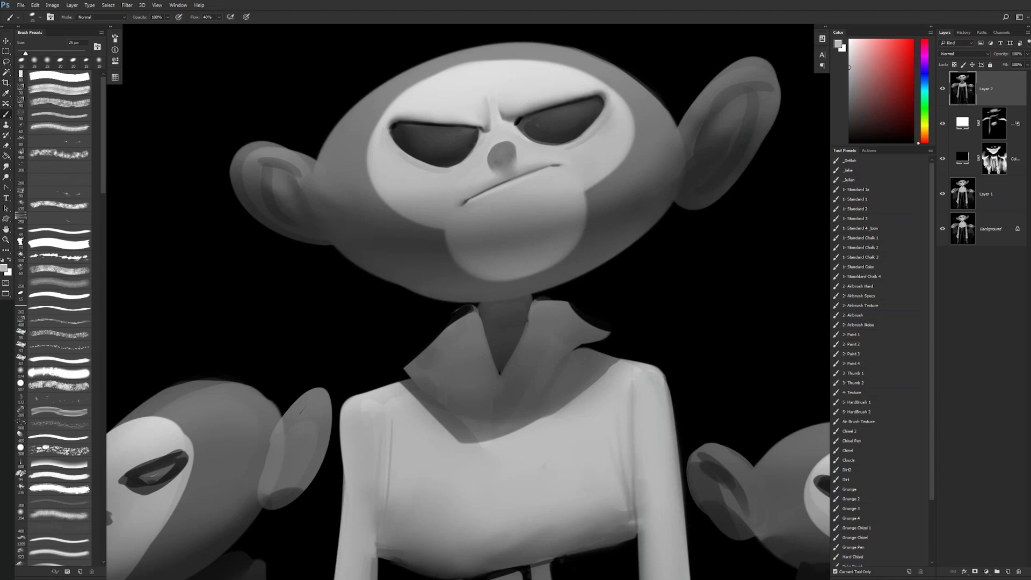
- Shade the underside of the central figure's nose with grey sampled from the nose and the skin below it
alt+click(505, 153)
mouse_move(496, 174)
mouse_down()
mouse_move(510, 166)
mouse_move(504, 178)
mouse_up()
alt+click(499, 172)
key(r)
- Examine the full composition from several zoom distances to judge the central figure's face
key(z)
alt+click(514, 196)
alt+click(514, 196)
alt+click(513, 196)
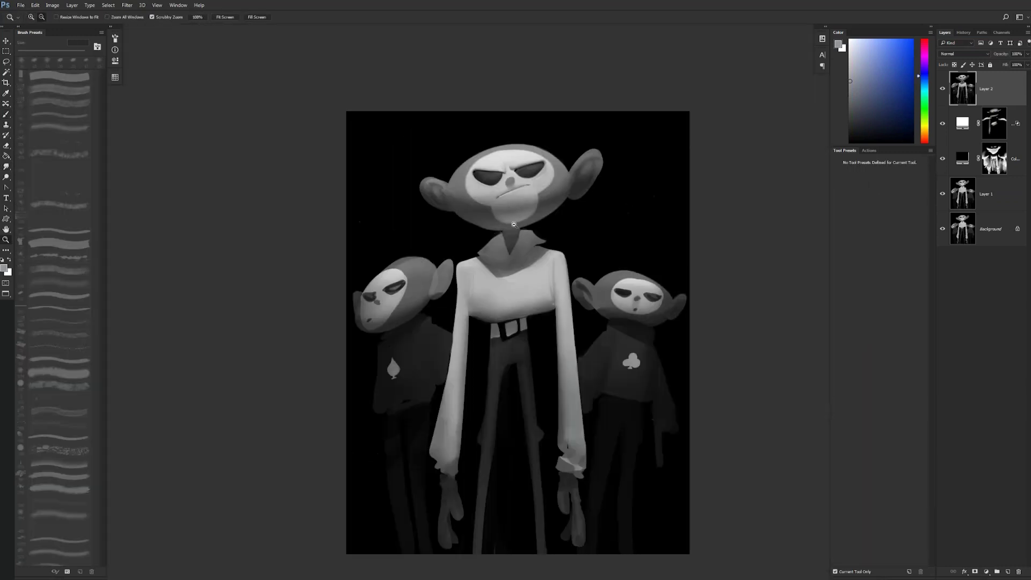
alt+click(514, 224)
alt+click(514, 224)
click(518, 223)
click(517, 223)
click(518, 224)
click(518, 223)
- Retouch the central figure's jaw edge and the neck inside the open collar with sampled dark greys
key(r)
key(b)
alt+click(440, 233)
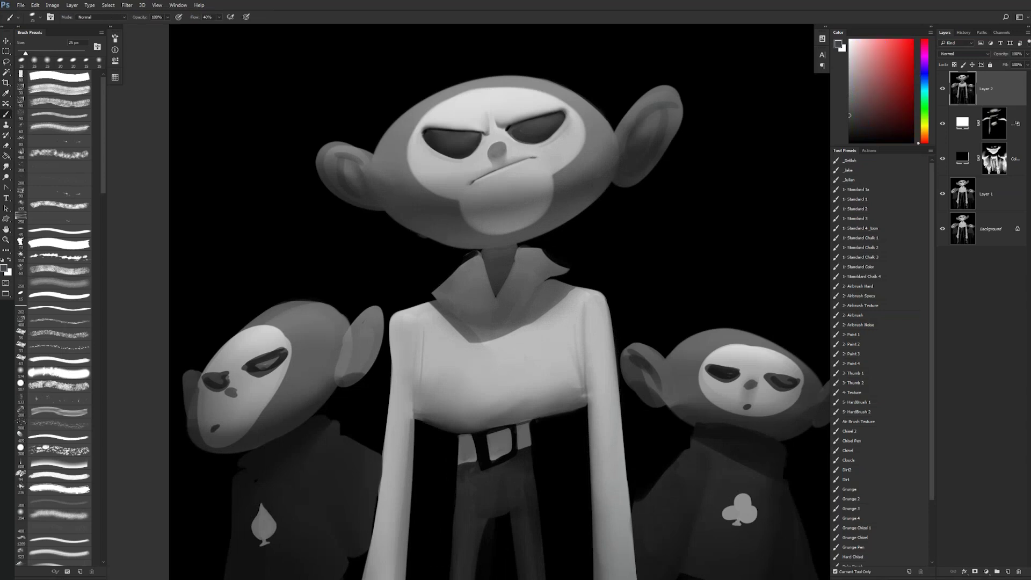
drag(424, 237, 440, 243)
key(ctrl+z)
alt+click(425, 235)
alt+click(452, 260)
alt+click(485, 254)
drag(481, 253, 486, 279)
key(ctrl+z)
drag(499, 270, 497, 285)
key(r)
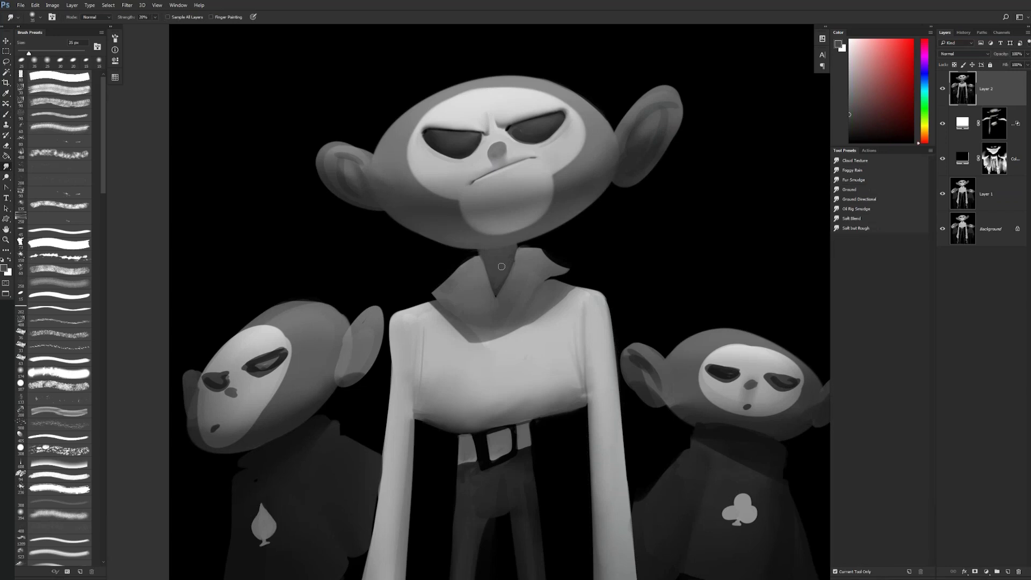
- Examine the full composition from a distance, mirror the canvas and inspect the central figure's head and torso
key(z)
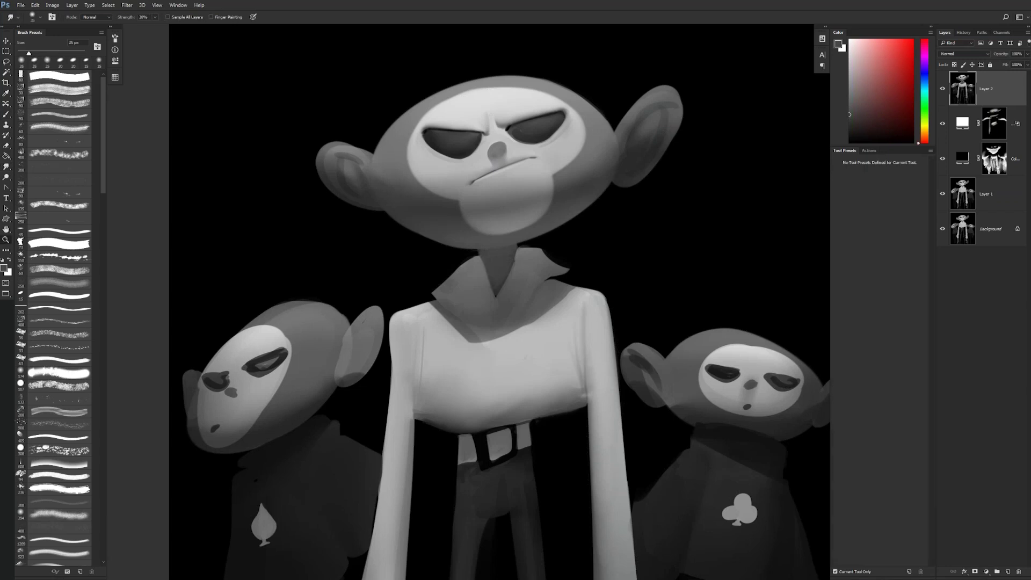
drag(502, 312, 450, 309)
click(507, 321)
drag(473, 439, 473, 305)
key(r)
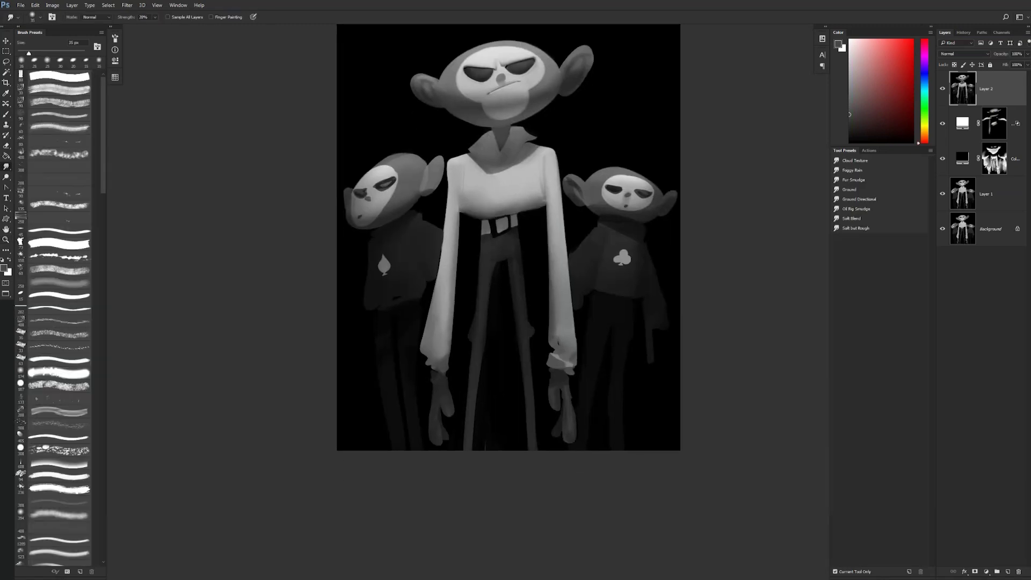
key(F2)
key(z)
click(526, 65)
click(527, 66)
drag(526, 66, 556, 121)
key(b)
key(r)
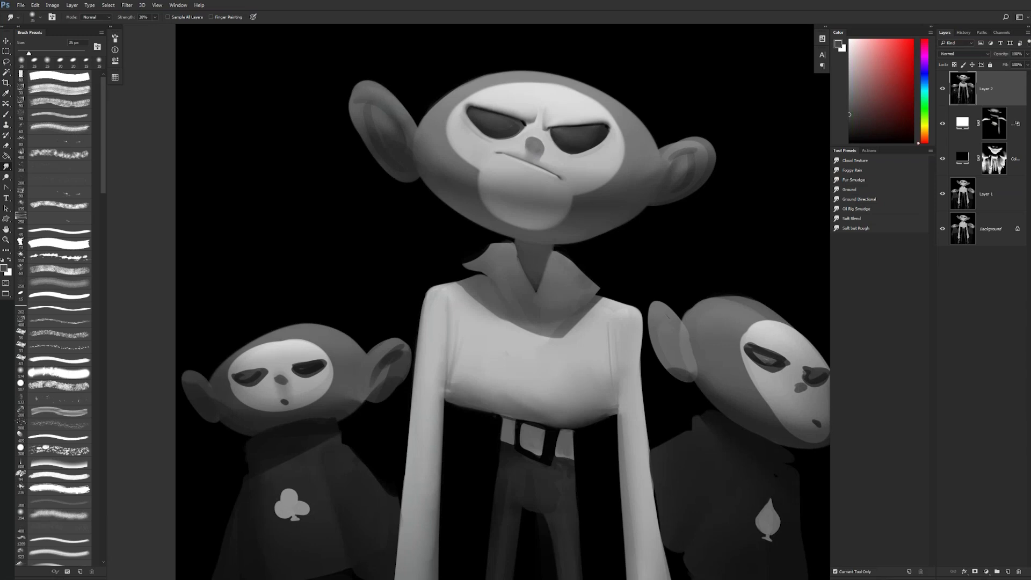
- Paint the upper rim of the central figure's smaller ear with sampled grey and try trimming its outer edge with black
key(b)
key(d)
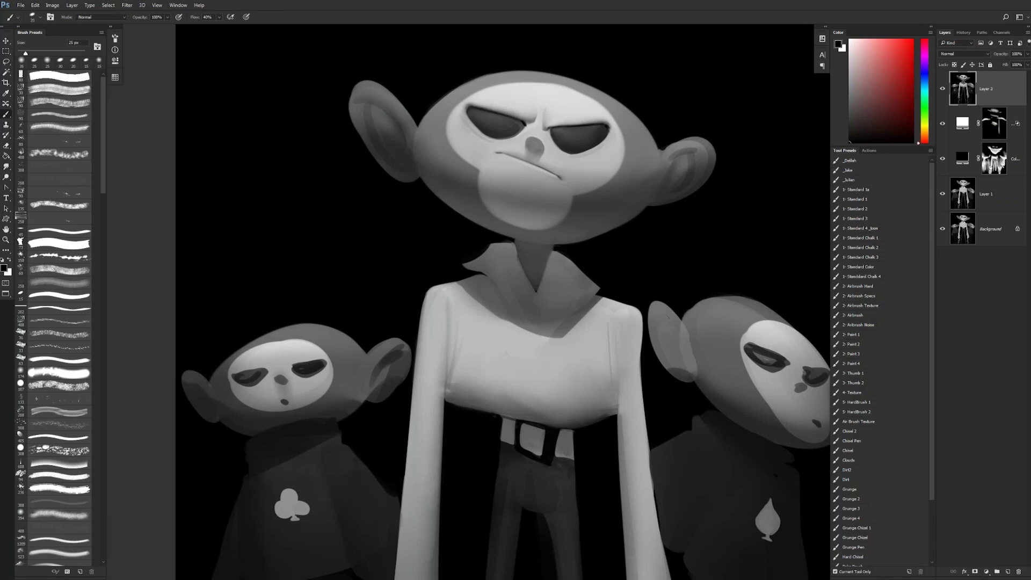
alt+click(667, 149)
drag(664, 146, 697, 135)
key(r)
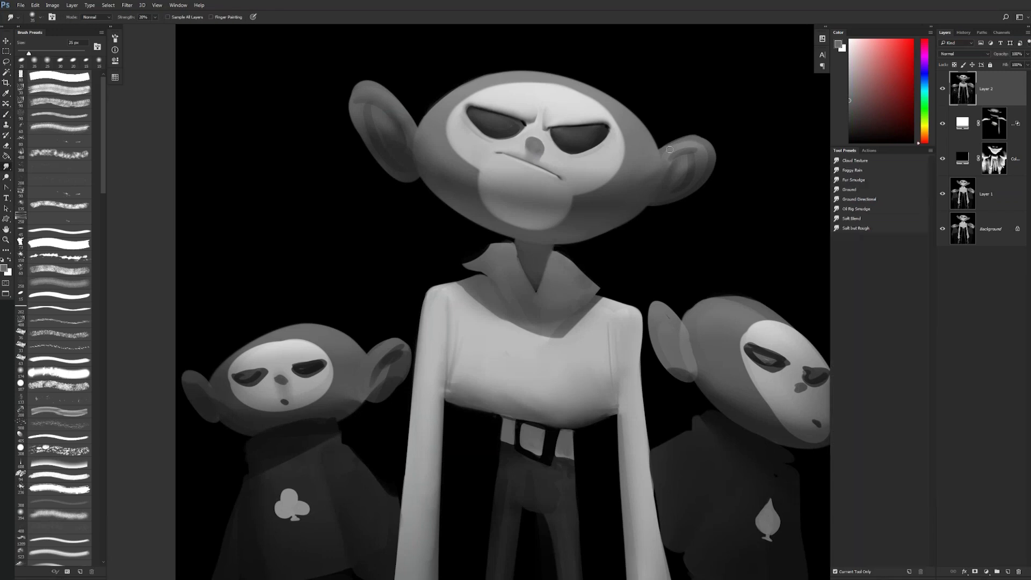
key(b)
key(d)
drag(708, 138, 675, 144)
key(ctrl+z)
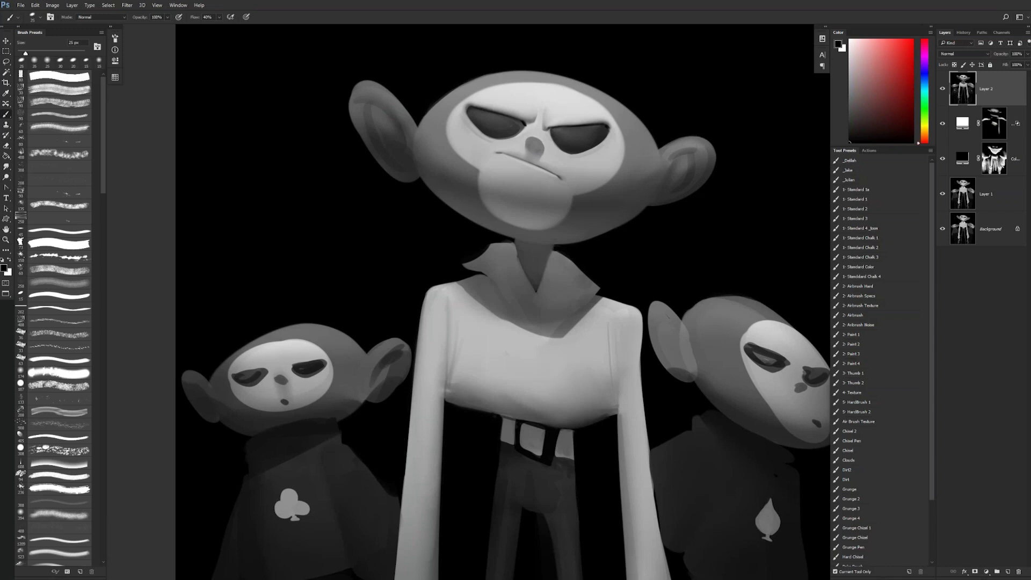
- Soften the inner shading of the central figure's larger ear with a bigger brush and smudging, and mirror the canvas back
alt+click(393, 140)
key(bracketright)
key(bracketright)
key(bracketright)
key(bracketright)
key(d)
key(ctrl+alt+z)
key(ctrl+alt+z)
drag(392, 114, 402, 132)
key(r)
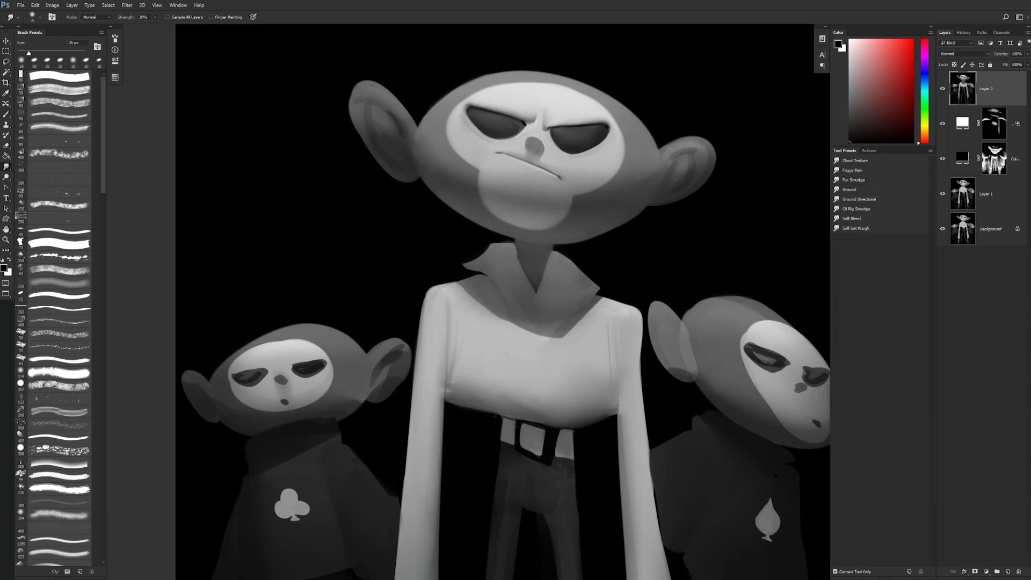
key(ctrl+z)
key(ctrl+shift+h)
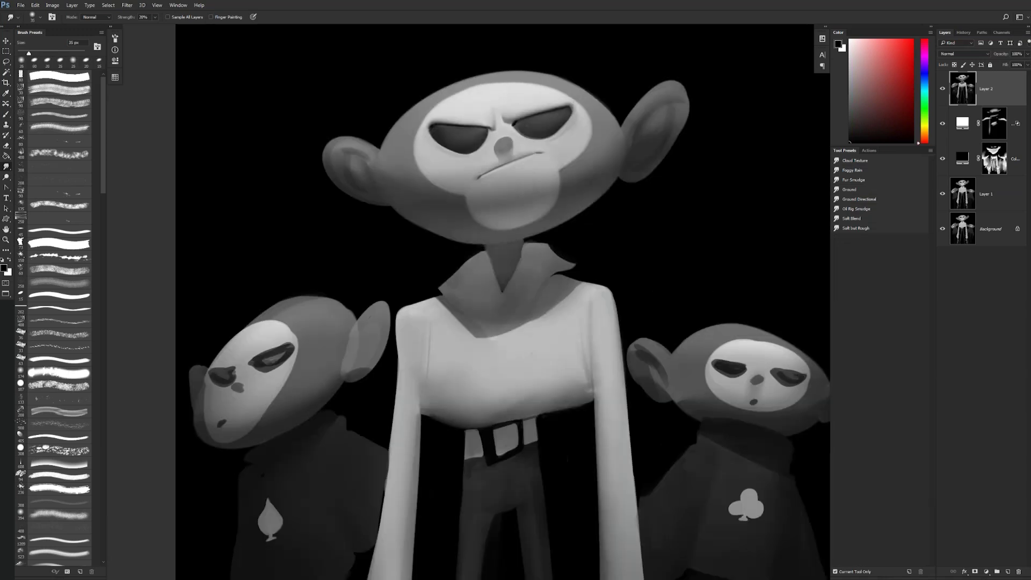
- Paint dark grey and black shadow strokes along the central figure's neck where it meets the open collar
key(b)
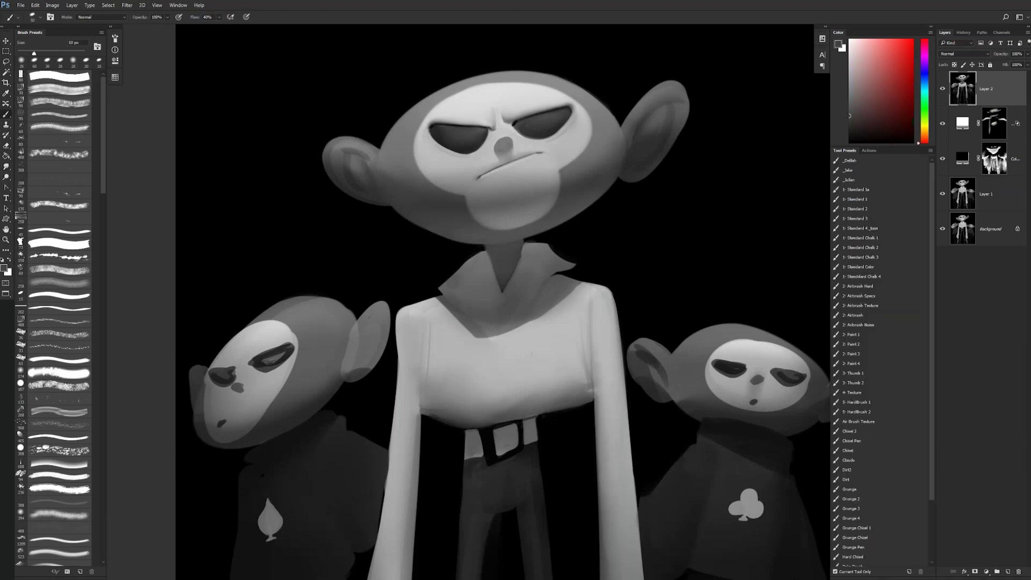
drag(487, 252, 494, 274)
key(d)
drag(489, 268, 491, 292)
- Repaint the inner edge of the central figure's collar beside the neck with sampled greys, and blend it by smudging
key(])
key(])
key(])
alt+click(491, 281)
alt+click(492, 280)
alt+click(484, 285)
alt+click(490, 279)
drag(487, 271, 492, 288)
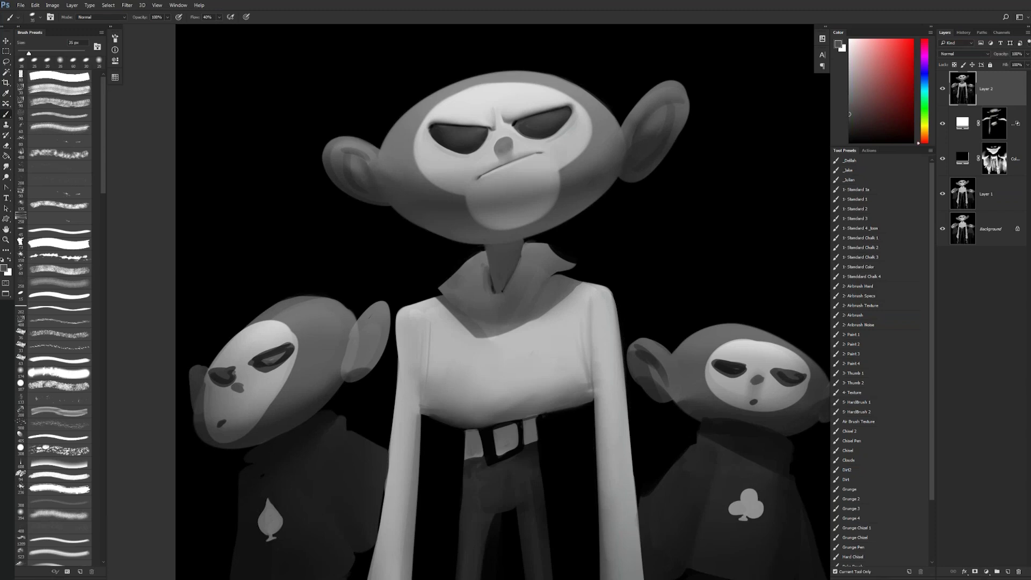
key(r)
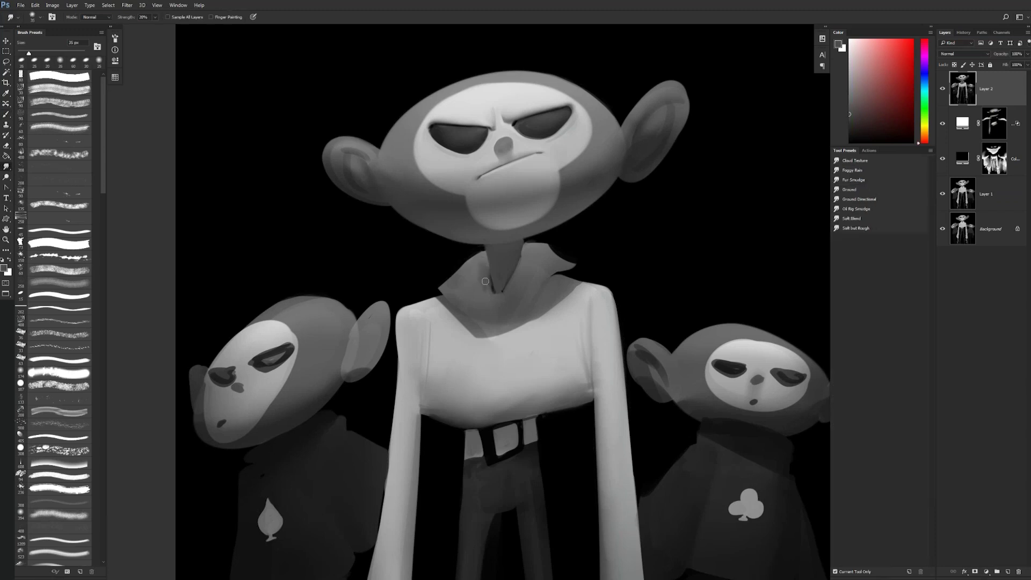
key(b)
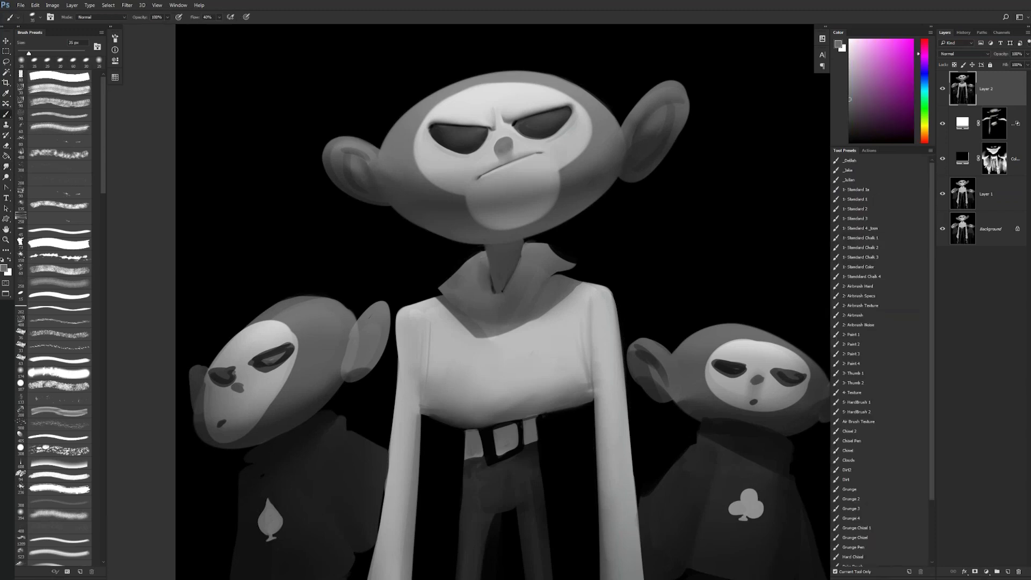
- Paint a black opening below the neck and two pointed grey lapels on the central figure's collar
key(d)
key(bracketleft)
key(bracketleft)
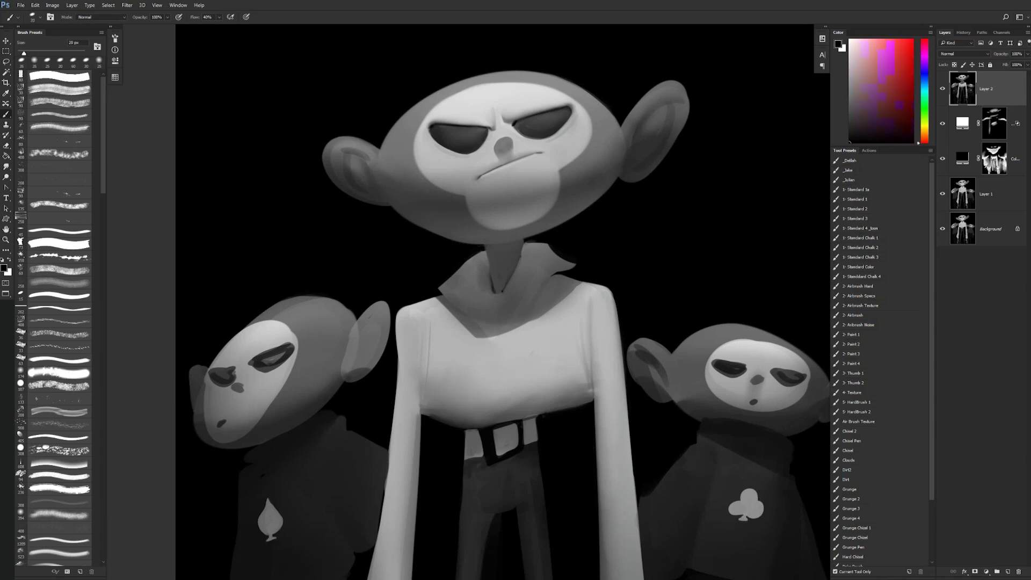
mouse_move(493, 295)
mouse_down()
mouse_move(492, 304)
mouse_move(502, 294)
mouse_move(494, 326)
mouse_up()
alt+click(503, 303)
drag(529, 271, 525, 249)
key(ctrl+z)
alt+click(527, 257)
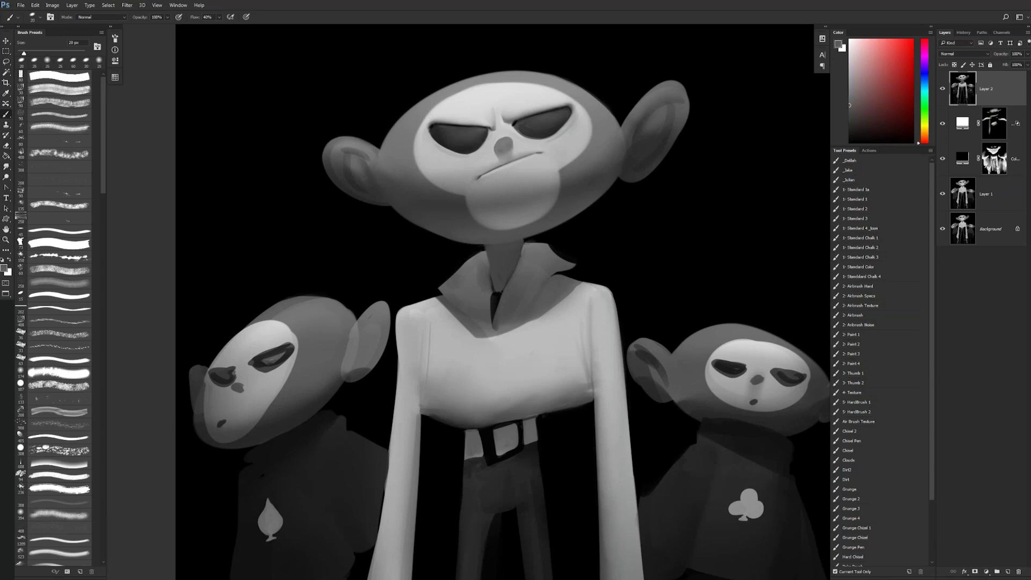
alt+click(507, 303)
- Flip the canvas horizontally and smudge the central figure's collar lapels with a larger 50 px brush
key(r)
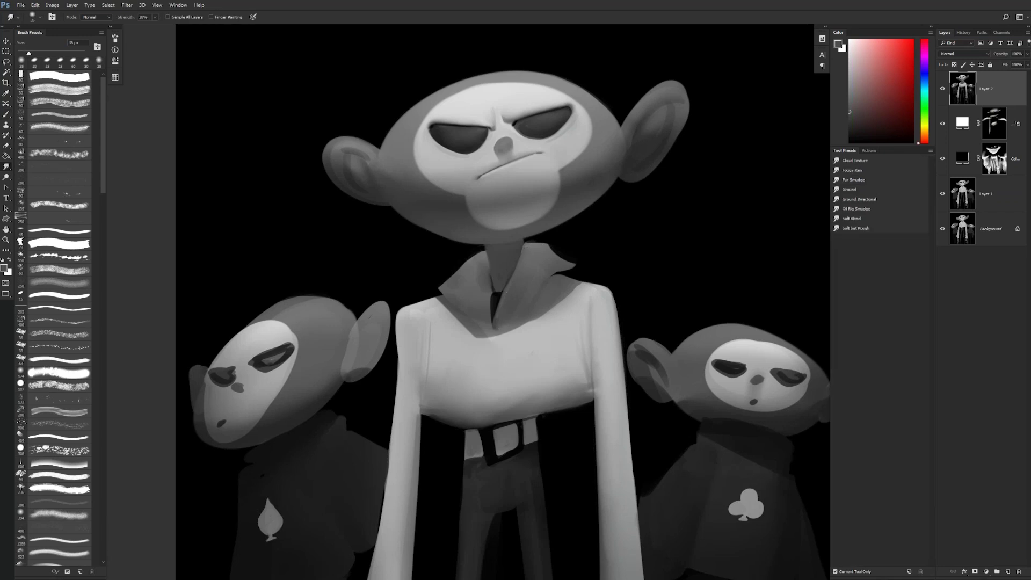
key(z)
alt+click(519, 306)
alt+click(519, 305)
alt+click(519, 305)
key(ctrl+plus)
key(ctrl+plus)
key(ctrl+plus)
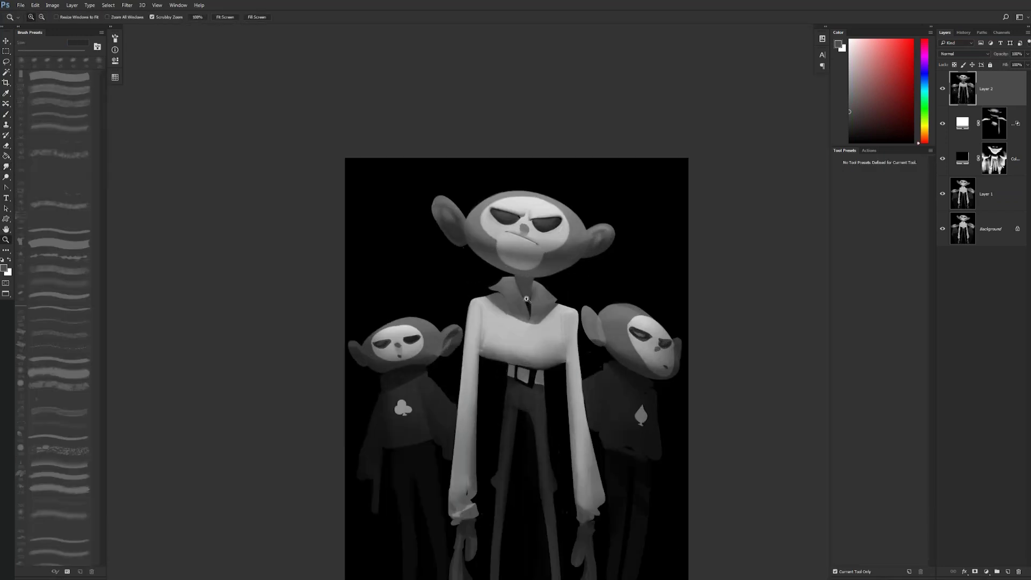
key(r)
key(bracketright)
key(bracketright)
key(bracketright)
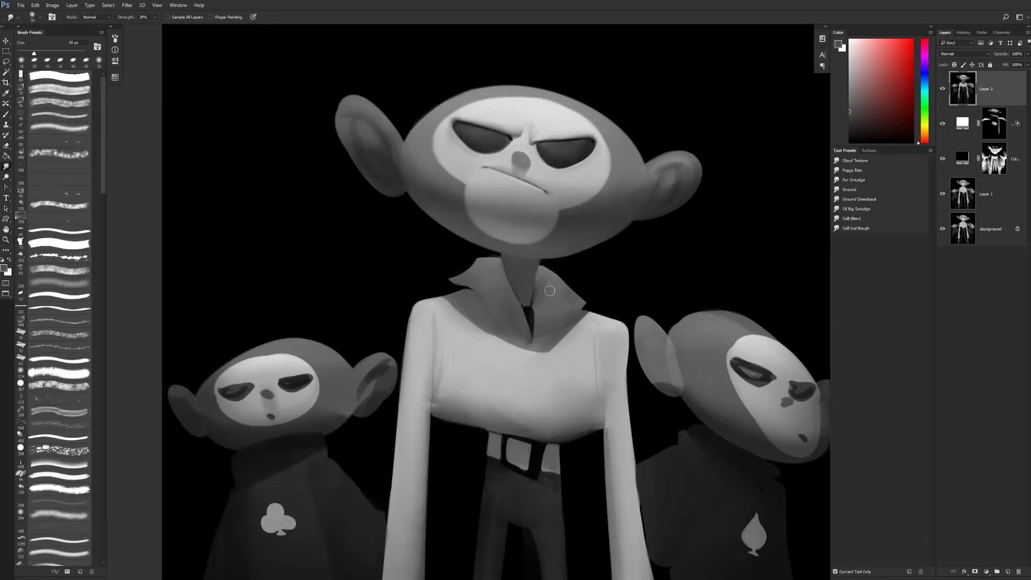
- Touch up the dark background around the central figure's jaw and collar with black paint
key(z)
key(ctrl+minus)
key(ctrl+minus)
key(ctrl+minus)
key(ctrl+minus)
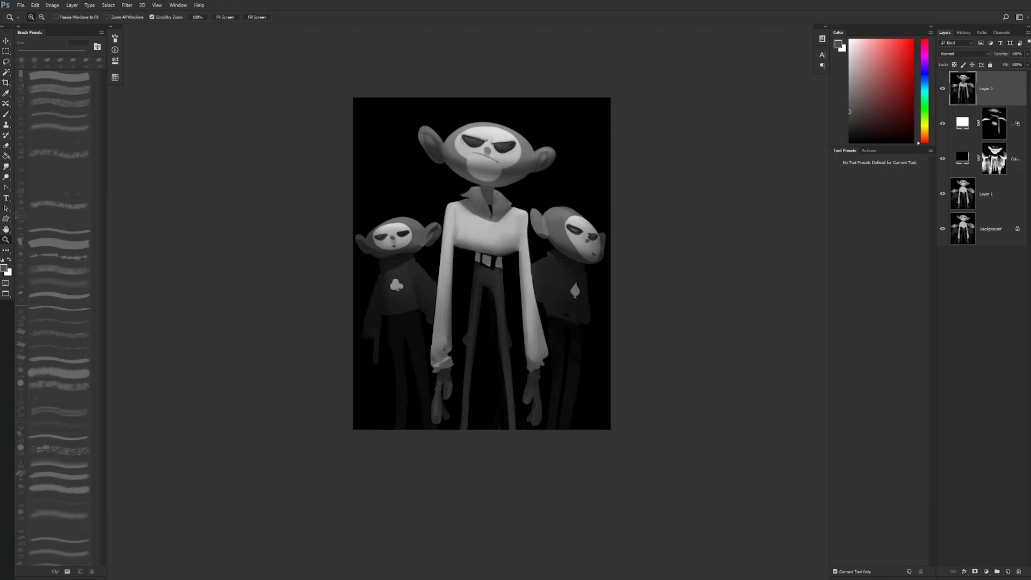
click(492, 228)
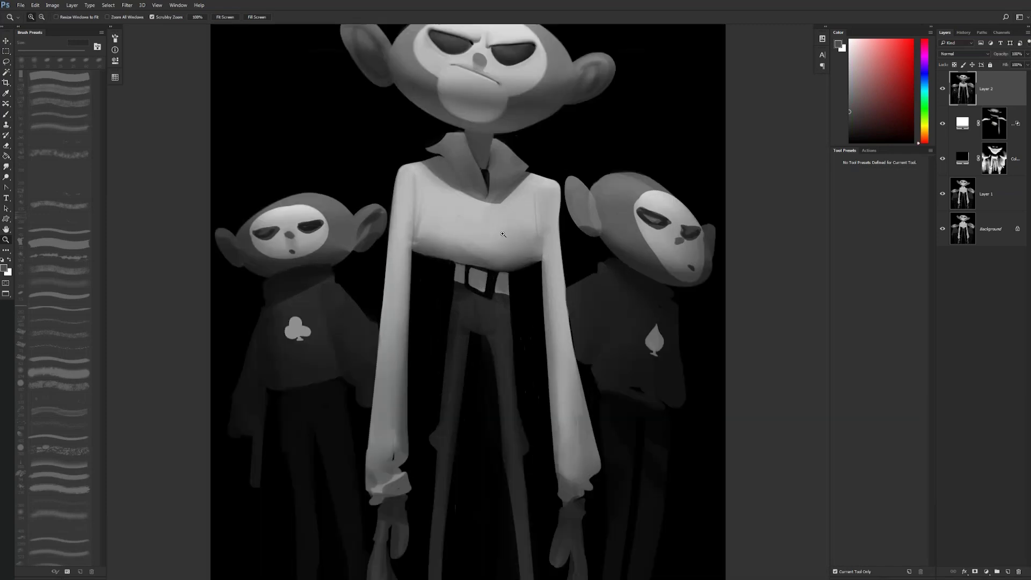
click(491, 227)
key(b)
key(d)
drag(504, 106, 537, 140)
key(bracketright)
key(z)
alt+click(555, 158)
alt+click(555, 158)
alt+click(555, 158)
mouse_move(550, 228)
mouse_down()
mouse_move(552, 317)
mouse_move(511, 303)
mouse_up()
key(b)
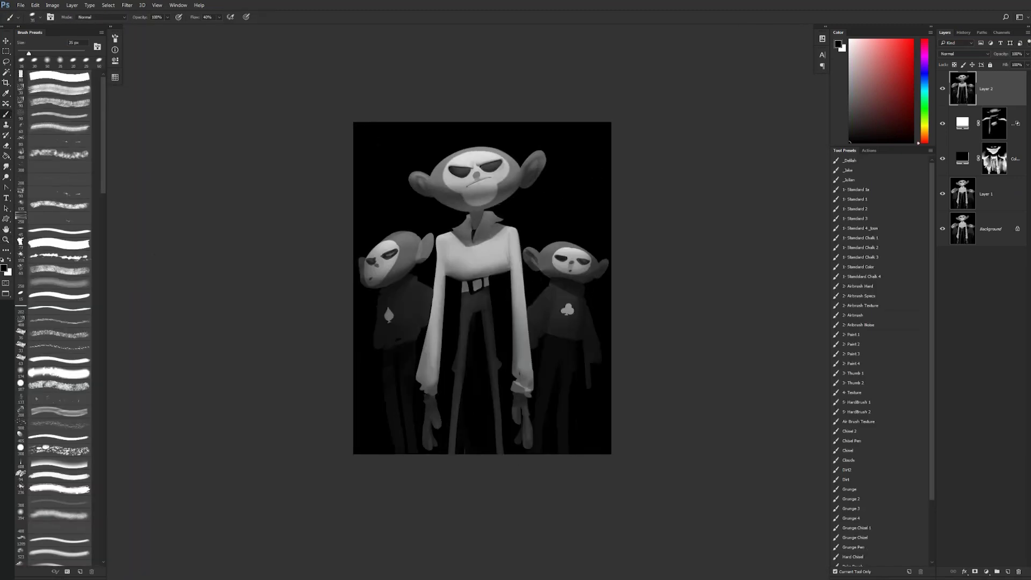
- Trim the collar tip at the central figure's shoulder with black and smudge the lapel's lower edge
key(z)
click(494, 248)
click(496, 248)
key(b)
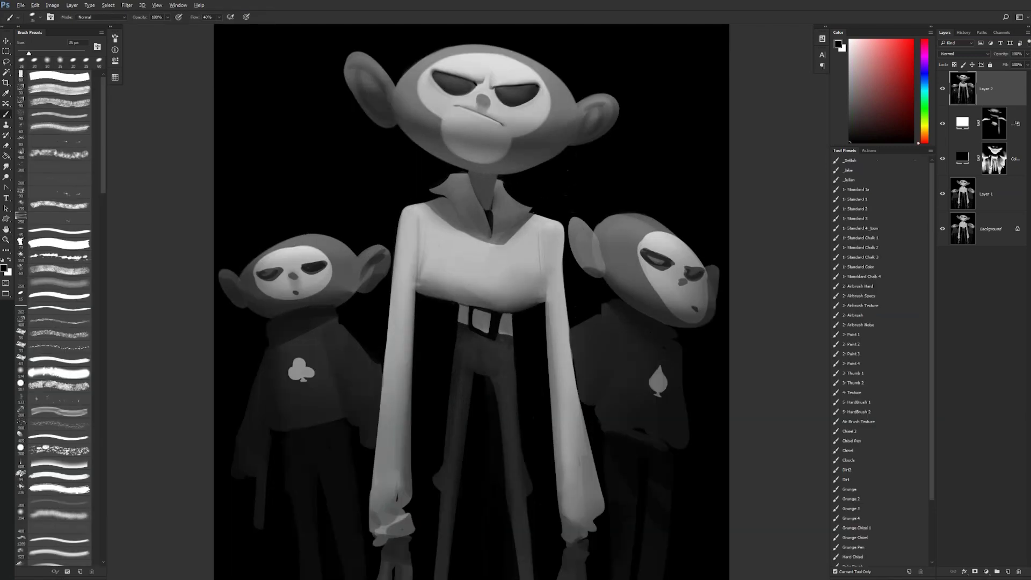
mouse_move(533, 215)
mouse_down()
mouse_move(543, 217)
mouse_move(525, 224)
mouse_move(541, 221)
mouse_up()
key(r)
drag(505, 244, 535, 228)
- Repaint the central figure's shirt beside the collar with sampled light grey and blend the chest shading
key(b)
alt+click(436, 232)
drag(428, 212, 450, 225)
key(bracketright)
key(bracketright)
key(bracketright)
key(bracketright)
key(bracketright)
key(bracketright)
key(bracketright)
ctrl+alt+click(538, 320)
ctrl+alt+click(538, 320)
ctrl+click(537, 319)
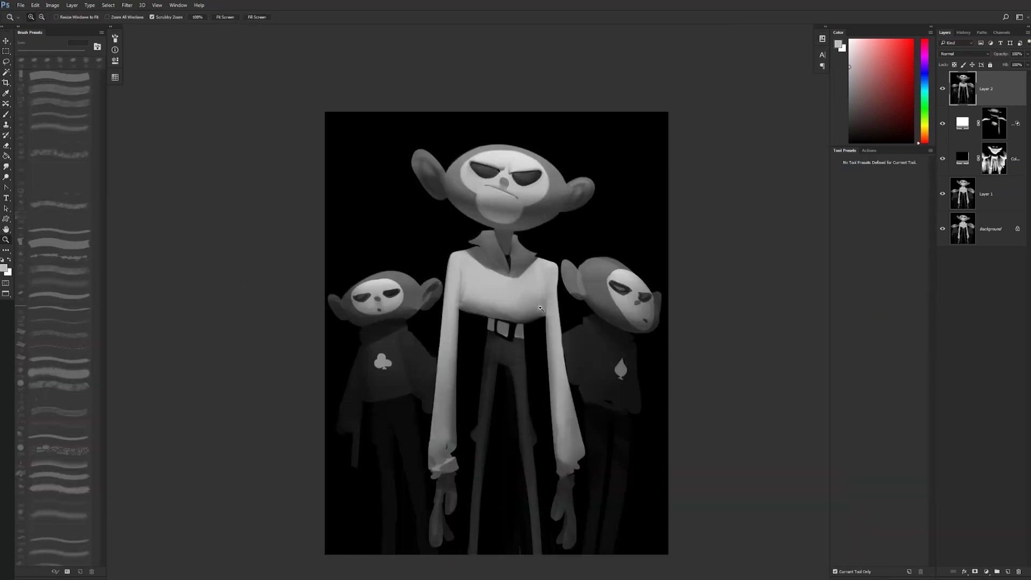
ctrl+click(538, 319)
alt+click(537, 303)
key(r)
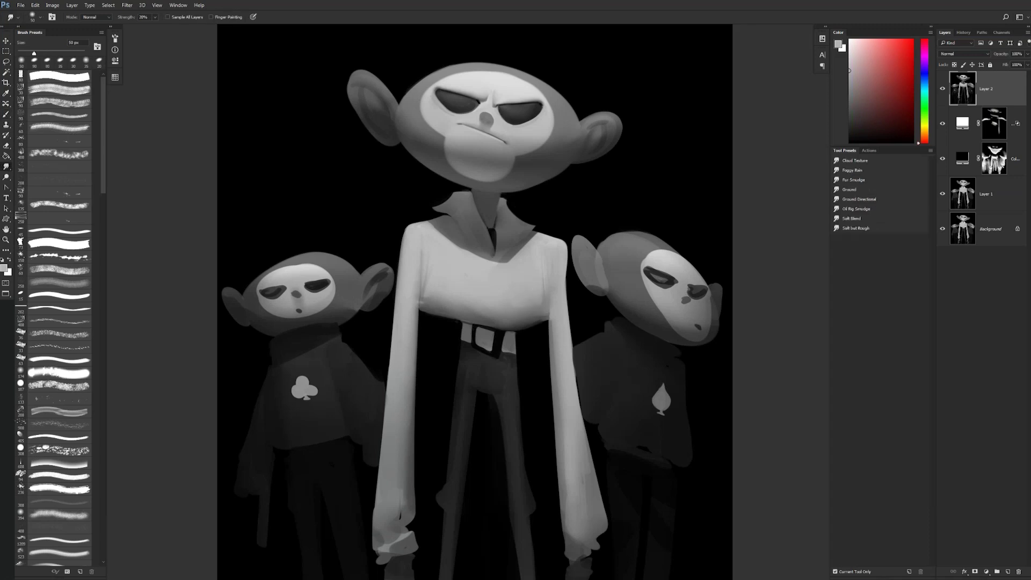
- Flip the canvas horizontally to check the composition of the three figures
ctrl+alt+click(542, 304)
ctrl+alt+click(542, 304)
ctrl+alt+click(542, 304)
key(ctrl+shift+h)
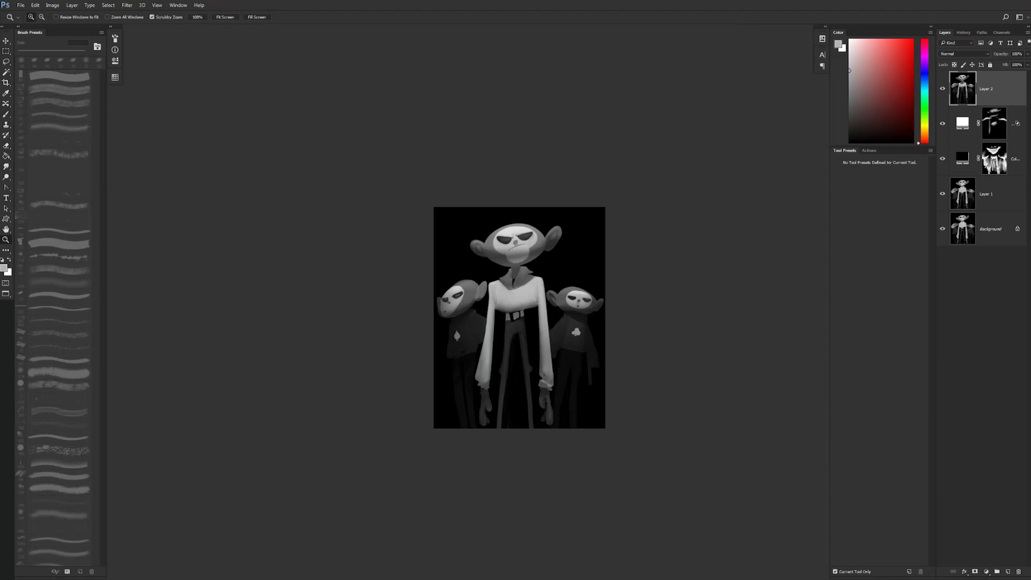
ctrl+click(522, 310)
ctrl+click(522, 310)
ctrl+click(521, 310)
key(b)
key(d)
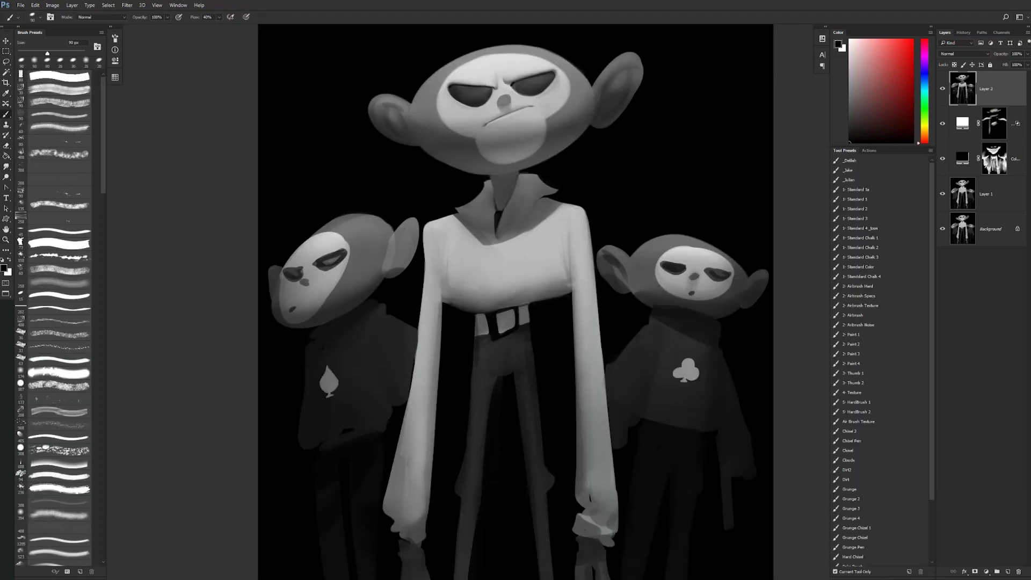
drag(477, 350, 495, 374)
key(ctrl+z)
- Reduce the brush size and return to the standard screen mode
key(bracketleft)
key(bracketleft)
key(bracketleft)
key(bracketleft)
key(f)
key(f)
drag(504, 352, 570, 317)
- Paint a slanted, angry brow over the near eye of the spade monkey with greys sampled from its face
alt+click(337, 245)
drag(337, 244, 362, 226)
alt+click(337, 232)
alt+click(346, 240)
alt+click(337, 232)
alt+click(347, 236)
drag(341, 233, 362, 225)
alt+click(340, 229)
key(r)
key(b)
alt+click(339, 232)
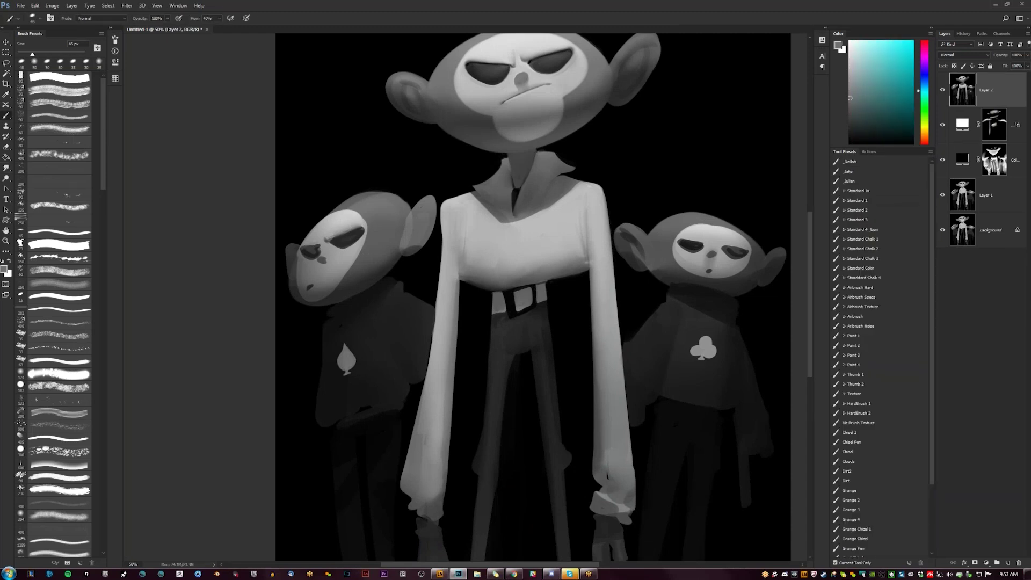
- Reshape the spade monkey's far eye and nose bridge with sampled tones, and undo the trial stroke near its mouth
alt+click(307, 248)
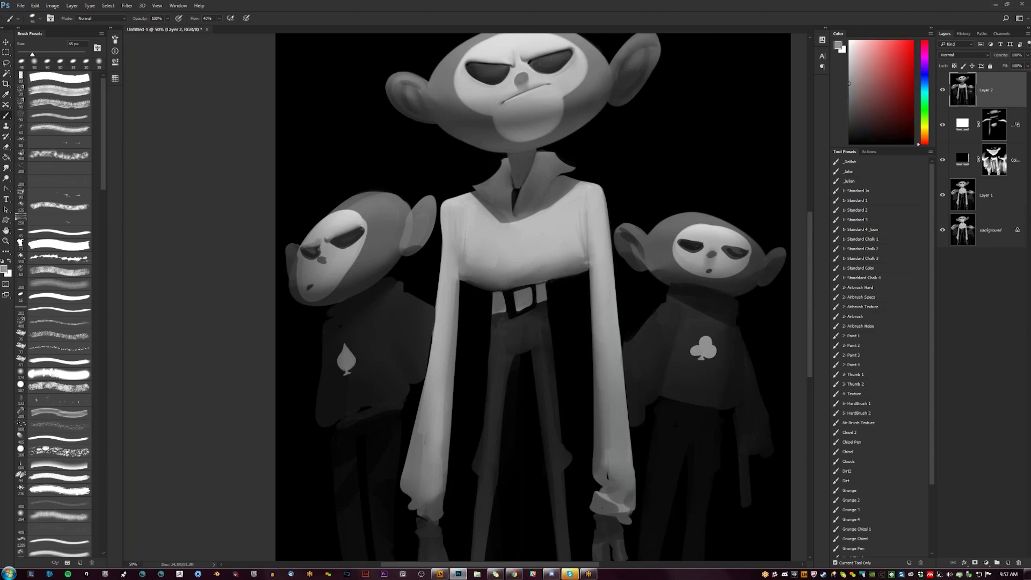
alt+click(317, 254)
alt+click(317, 254)
mouse_move(318, 254)
mouse_down()
mouse_move(307, 252)
mouse_move(316, 248)
mouse_up()
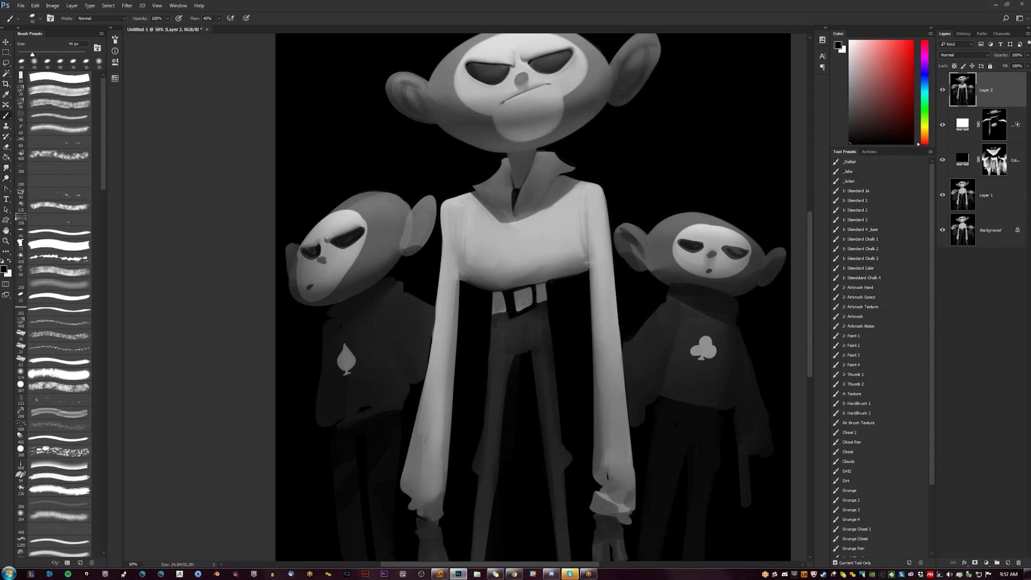
alt+click(325, 254)
key(bracketleft)
alt+click(311, 252)
drag(310, 286, 325, 278)
key(ctrl+z)
- Flip the canvas horizontally and repaint the top edge of the spade monkey's head beside its ear
key(ctrl+shift+h)
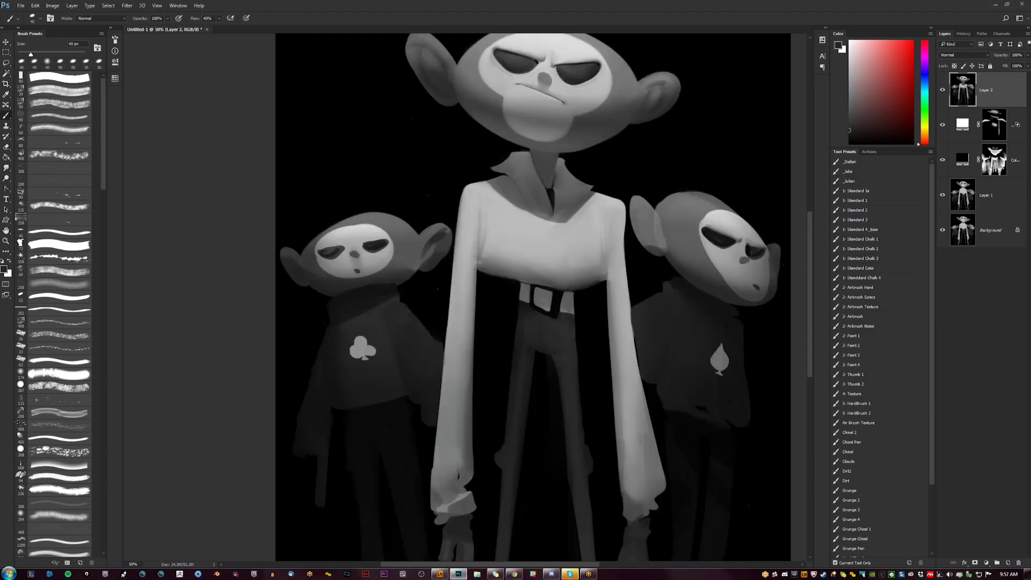
drag(623, 249, 477, 232)
alt+click(565, 198)
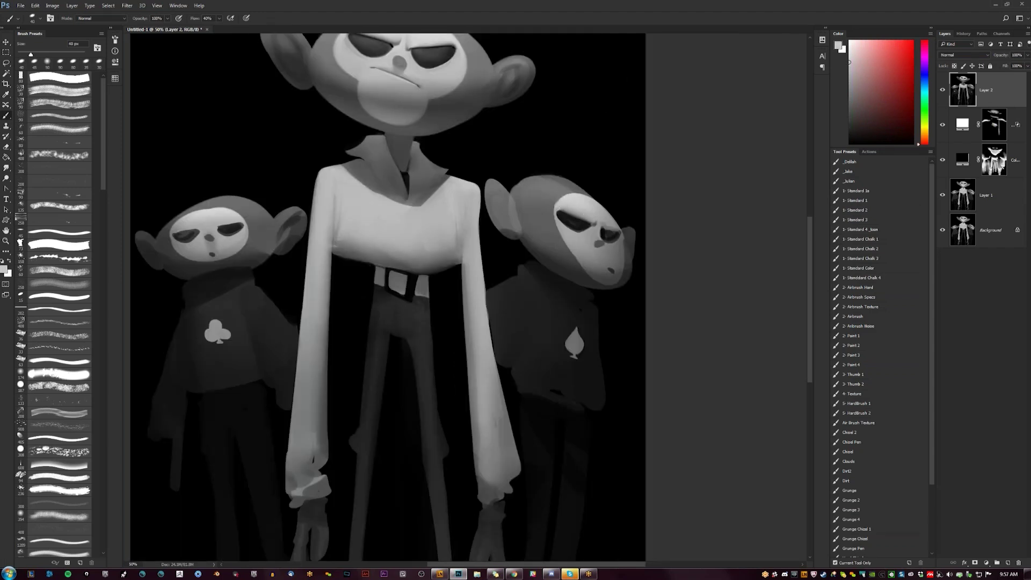
alt+click(528, 190)
drag(516, 186, 536, 179)
- Flip the canvas horizontally again to check the spade monkey's reworked face and head
key(z)
alt+click(543, 271)
alt+click(542, 272)
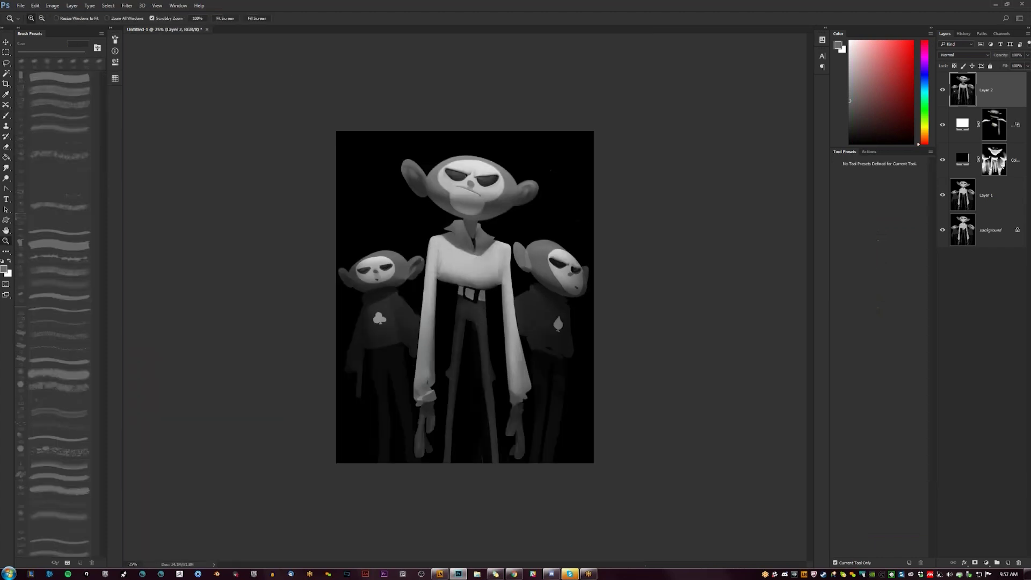
click(542, 272)
key(ctrl+shift+h)
click(538, 268)
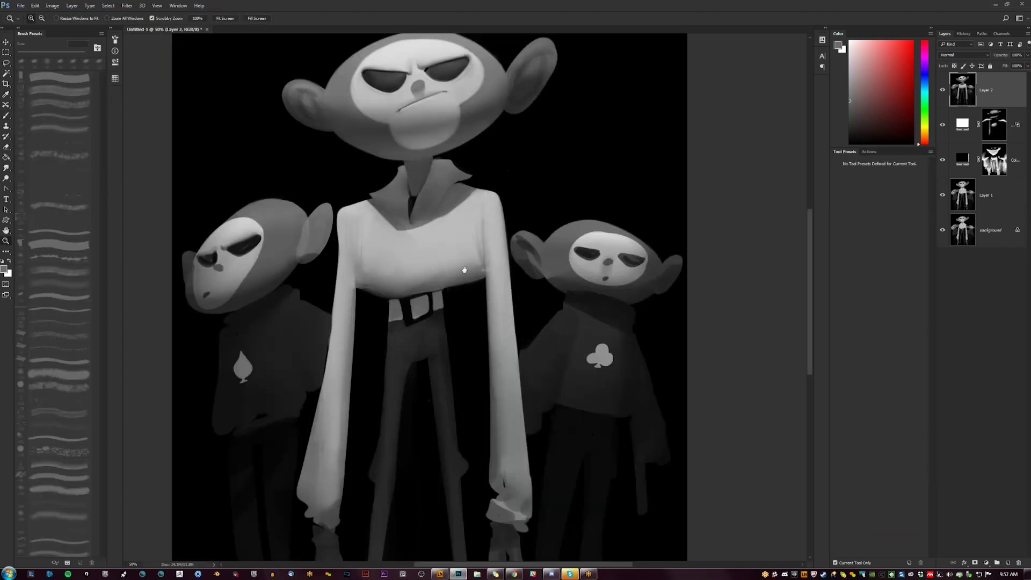
drag(465, 269, 583, 228)
- Paint the inner contour of the spade monkey's near ear with sampled greys and a slightly larger brush
key(b)
alt+click(553, 317)
alt+click(559, 139)
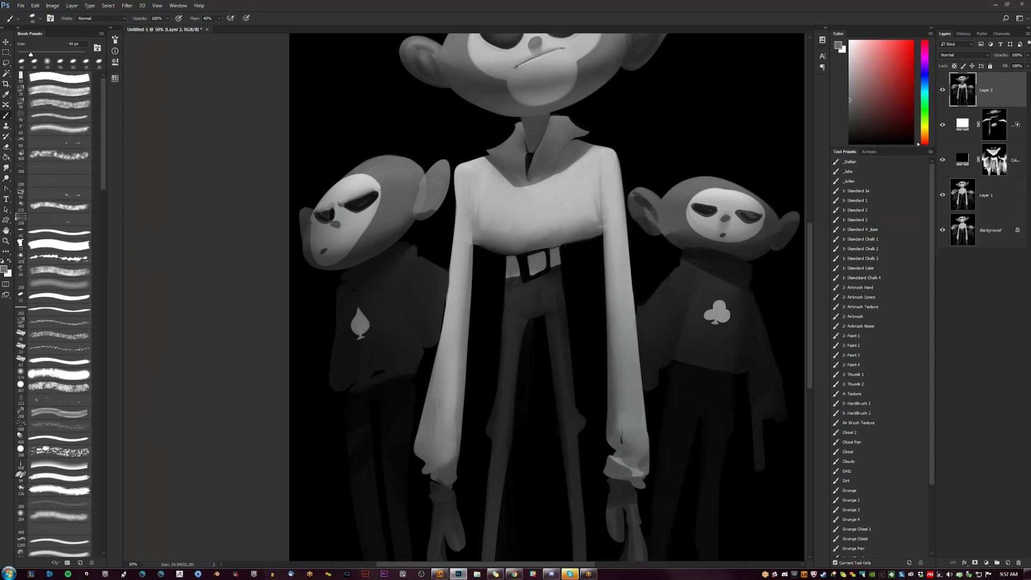
alt+click(403, 231)
key(bracketright)
mouse_move(421, 189)
mouse_down()
mouse_move(439, 172)
mouse_move(428, 209)
mouse_up()
key(r)
key(b)
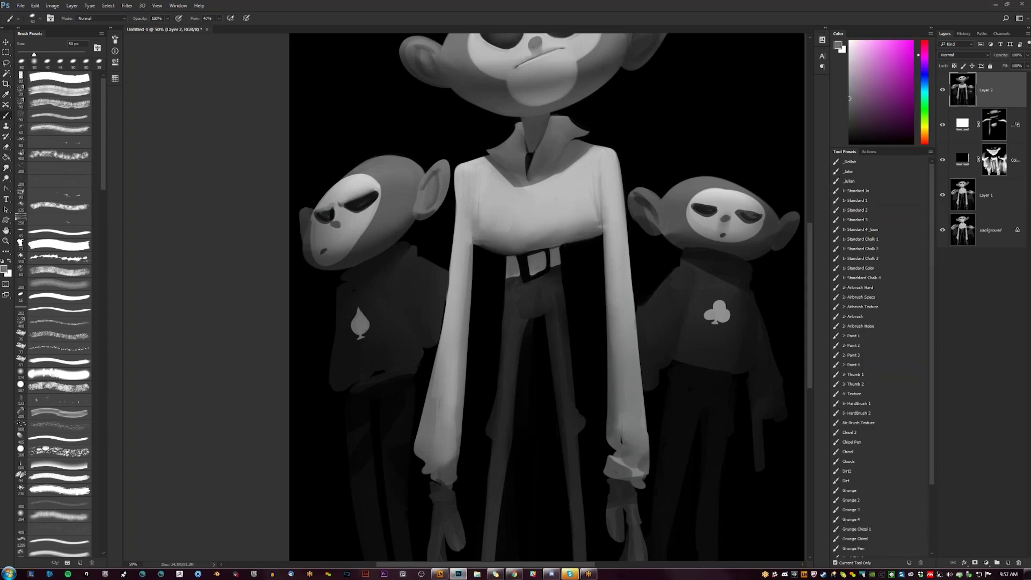
- Refine the shading inside the spade monkey's ear with sampled darker greys and blend it using Smudge
alt+click(413, 210)
alt+click(411, 205)
drag(418, 189, 425, 215)
alt+click(421, 212)
key(r)
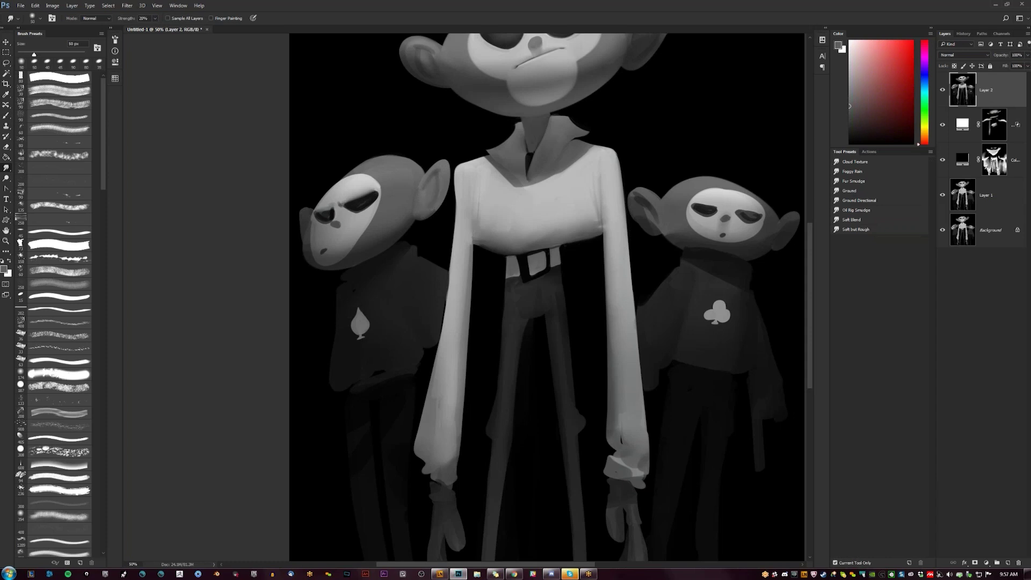
- Flip the canvas horizontally and darken the spade monkey's turtleneck collar below its head
key(z)
alt+click(427, 248)
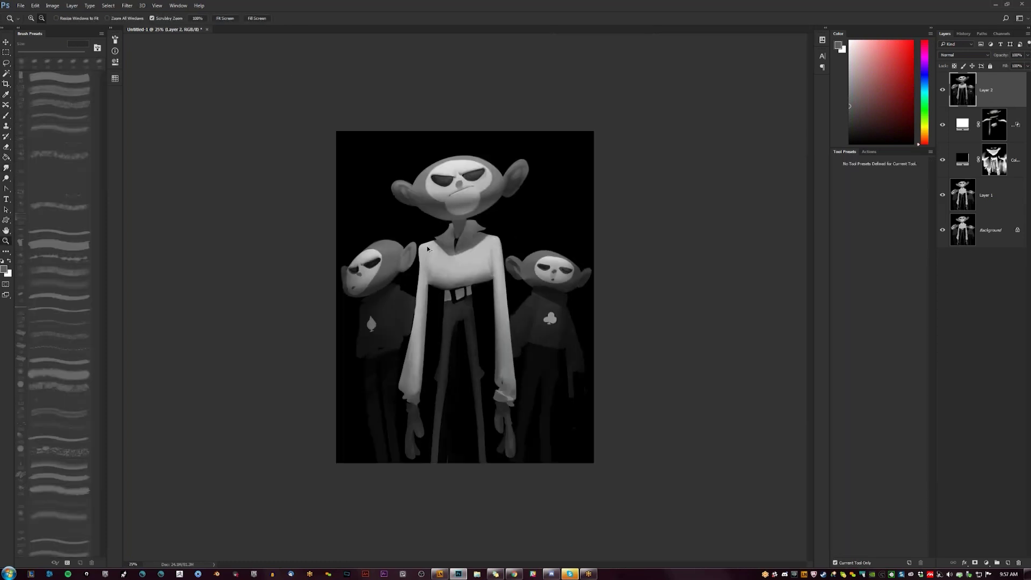
key(ctrl+shift+h)
click(566, 270)
key(b)
key(d)
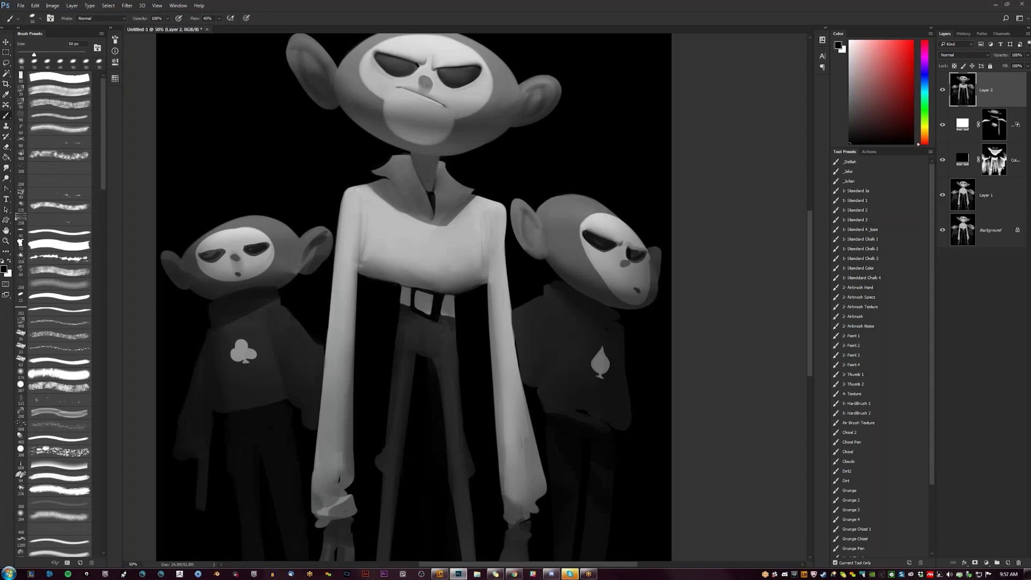
key(bracketleft)
alt+click(548, 285)
- Paint a dark fold between the sleeve and body of the spade monkey's jumper with a larger brush
key(bracketright)
key(bracketright)
key(bracketright)
alt+click(542, 374)
drag(528, 385, 532, 387)
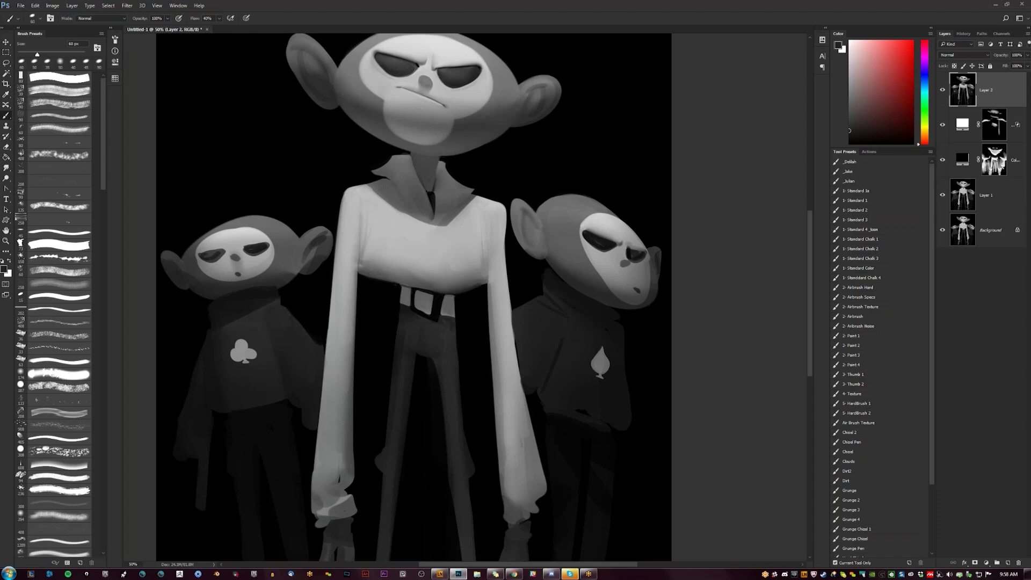
drag(490, 347, 481, 400)
mouse_move(486, 345)
mouse_down()
mouse_move(480, 433)
mouse_move(481, 391)
mouse_move(485, 415)
mouse_up()
key(ctrl+alt+z)
key(ctrl+alt+z)
key(ctrl+alt+z)
- Shade the outer side of the central figure's sleeve beside the spade monkey with sampled grey and blend it using Smudge
alt+click(526, 290)
alt+click(539, 301)
alt+click(508, 324)
mouse_move(537, 303)
mouse_down()
mouse_move(514, 347)
mouse_move(522, 416)
mouse_up()
drag(517, 356, 524, 393)
drag(533, 461, 522, 393)
alt+click(535, 463)
drag(529, 450, 510, 347)
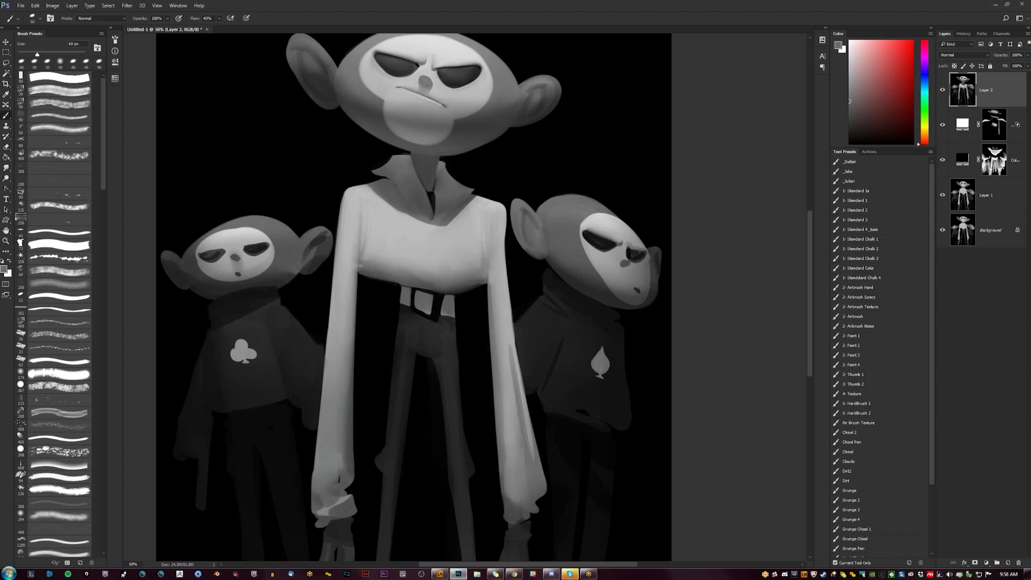
key(r)
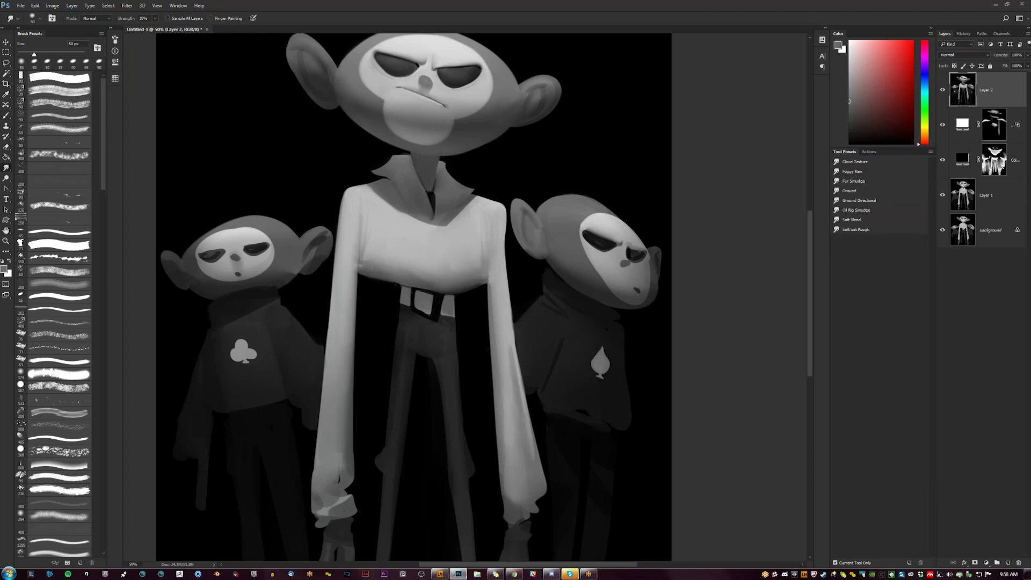
- Blend and lighten the lower part of the central figure's sleeve beside the spade monkey, and flip the canvas horizontally
drag(516, 394, 507, 289)
key(b)
alt+click(335, 407)
drag(498, 406, 507, 412)
key(z)
alt+click(524, 469)
alt+click(524, 468)
alt+click(524, 468)
key(b)
key(ctrl+plus)
key(ctrl+plus)
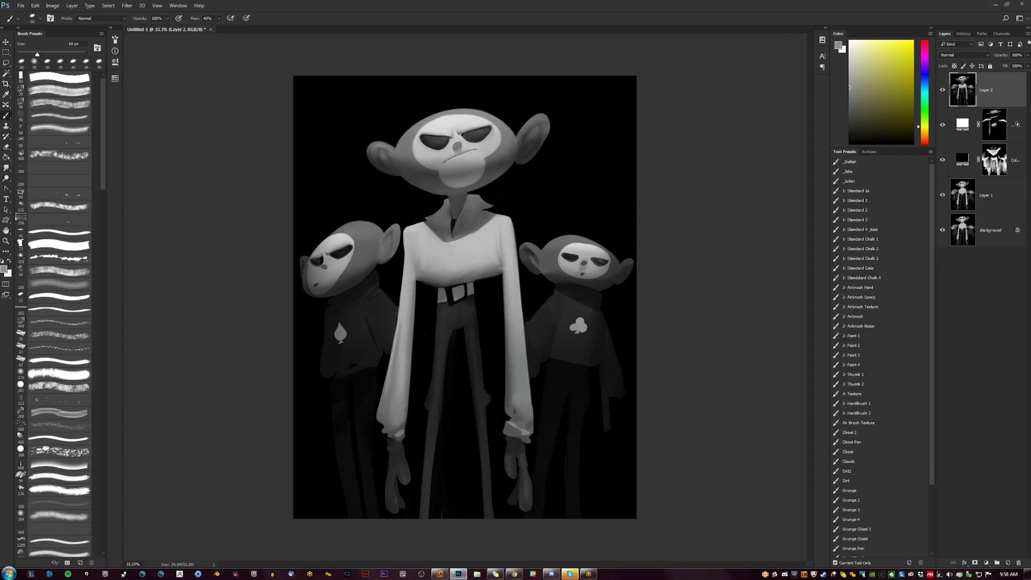
- Refine the folds on both of the central figure's sleeve cuffs with sampled grey, using a larger brush on the spade monkey's side
key(r)
key(b)
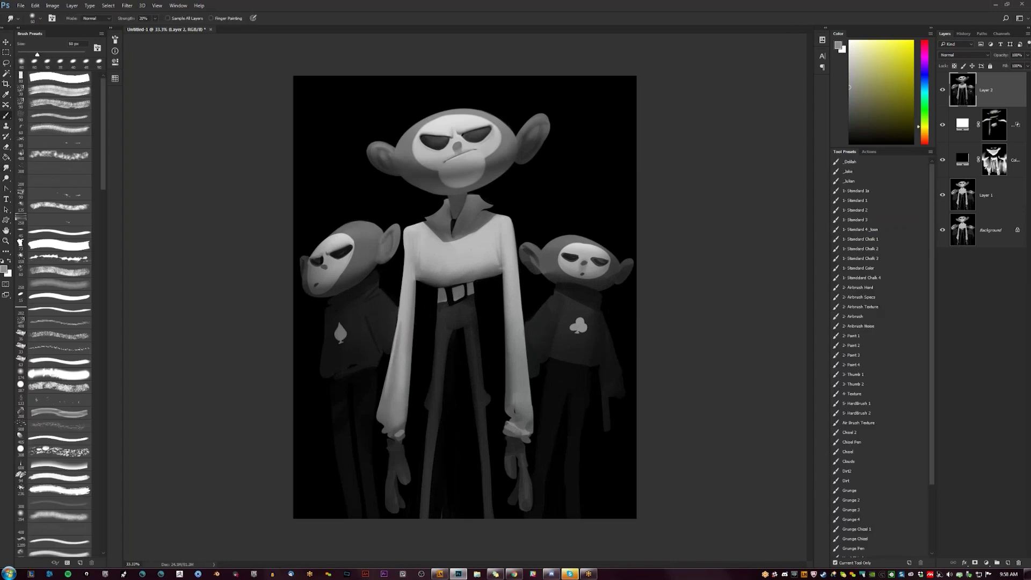
alt+click(516, 426)
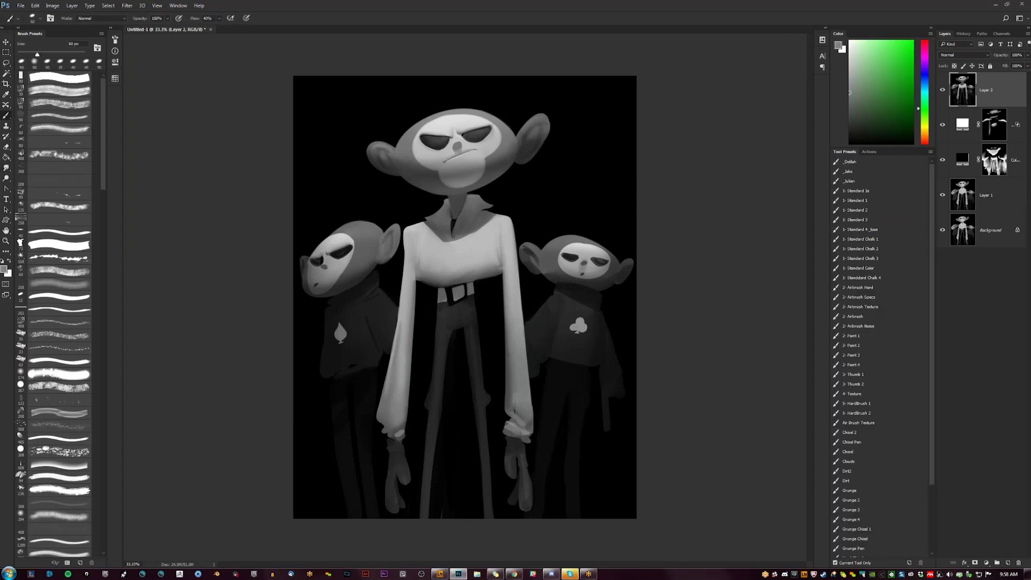
click(395, 430)
key(bracketright)
key(bracketright)
key(bracketright)
drag(393, 419, 381, 418)
- Retouch the central figure's shoulder seam on the spade monkey's side with light grey sampled from the shirt
drag(417, 237, 418, 260)
key(ctrl+z)
alt+click(417, 243)
drag(417, 234, 410, 253)
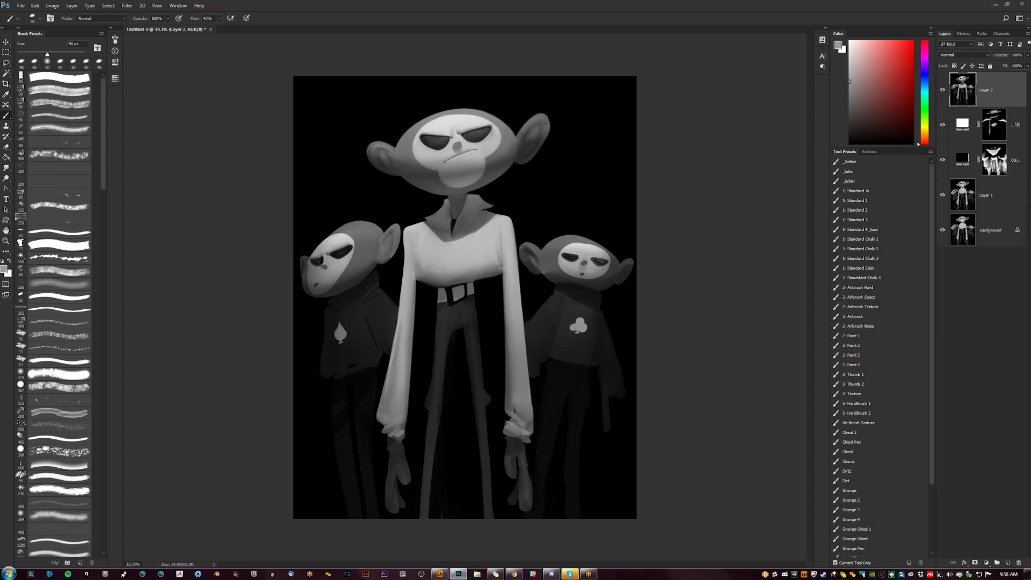
alt+click(413, 263)
drag(407, 257, 407, 235)
key(ctrl+z)
key(r)
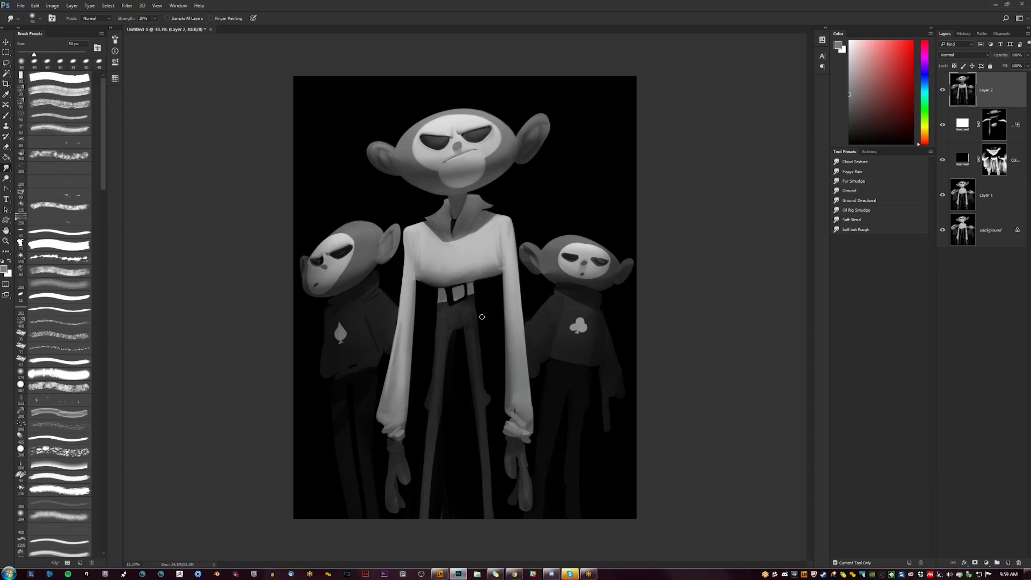
- Draw a thin light curl of hair on top of the central figure's head with a small brush, and flip the canvas horizontally
key(b)
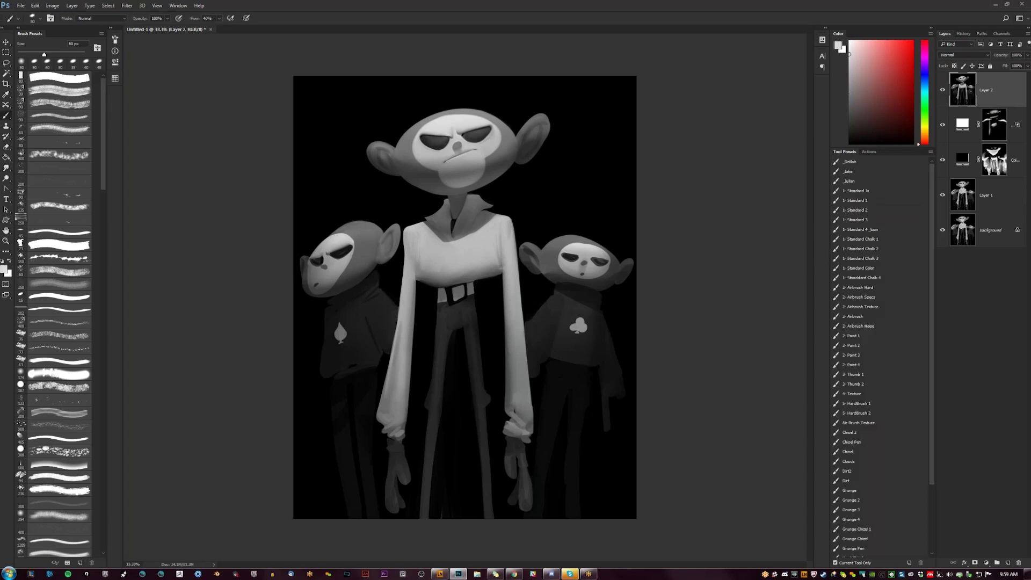
key(bracketleft)
key(bracketleft)
key(bracketleft)
key(bracketleft)
key(bracketleft)
key(bracketleft)
key(bracketleft)
mouse_move(448, 109)
mouse_down()
mouse_move(445, 88)
mouse_move(458, 96)
mouse_move(434, 87)
mouse_up()
key(ctrl+z)
key(ctrl+shift+h)
key(ctrl+space)
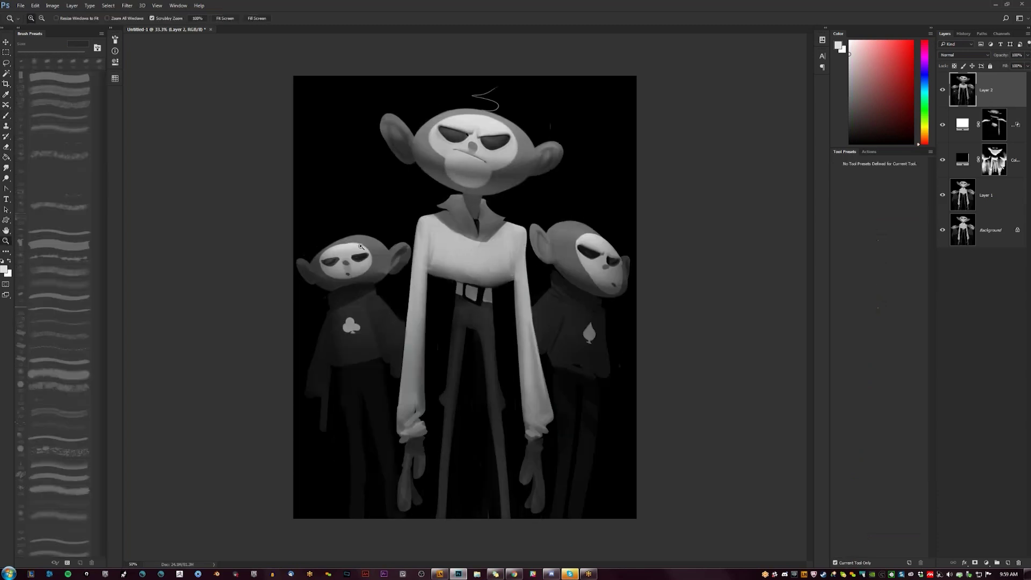
- Refine the edge of the club monkey's head beside its outer ear with sampled greys and blend it using Smudge
double_click(362, 247)
alt+click(294, 247)
key(bracketright)
key(bracketright)
key(bracketright)
key(bracketright)
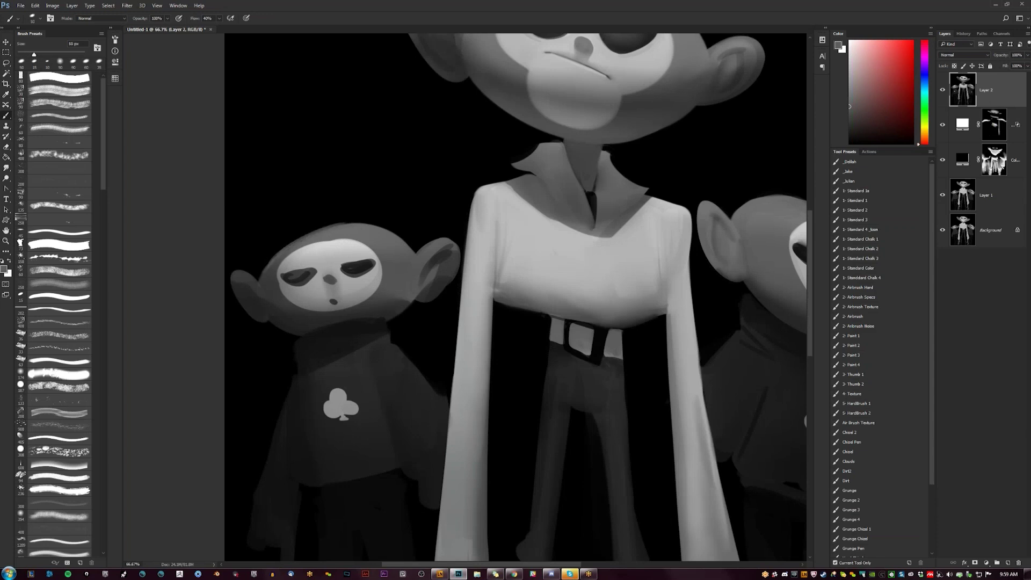
key(r)
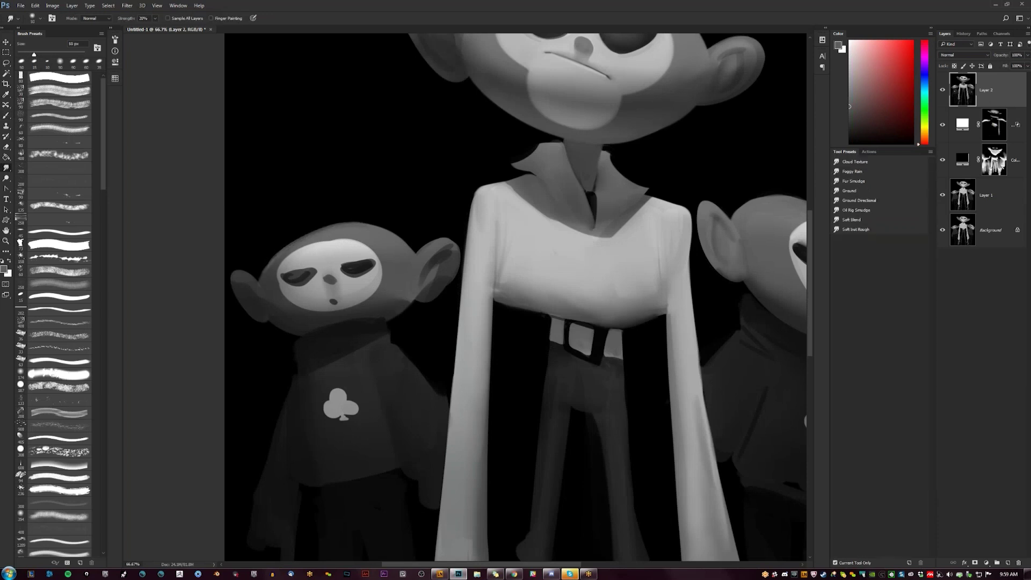
key(b)
alt+click(258, 275)
drag(293, 240, 312, 229)
alt+click(293, 250)
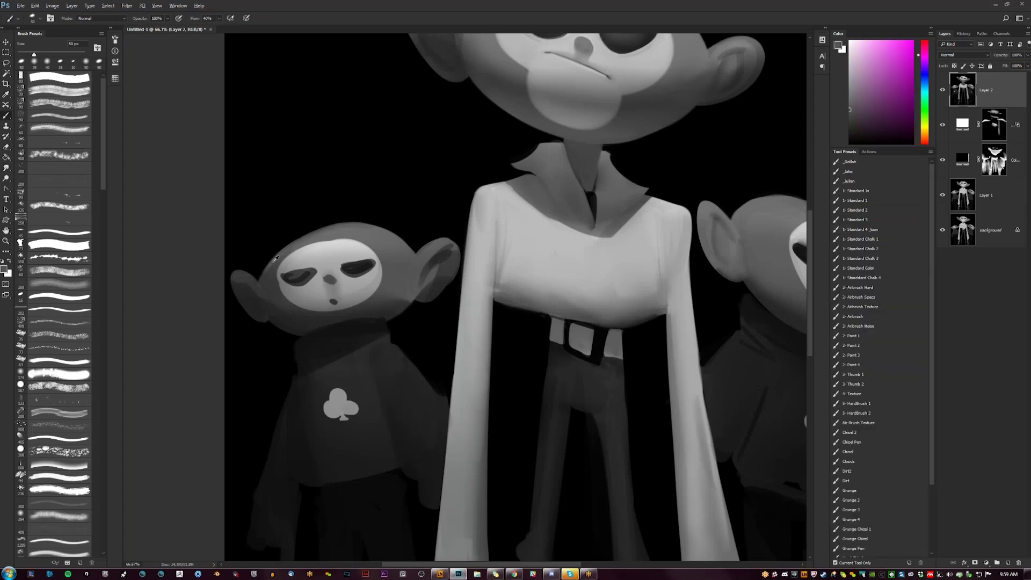
alt+click(290, 252)
key(r)
drag(272, 277, 278, 310)
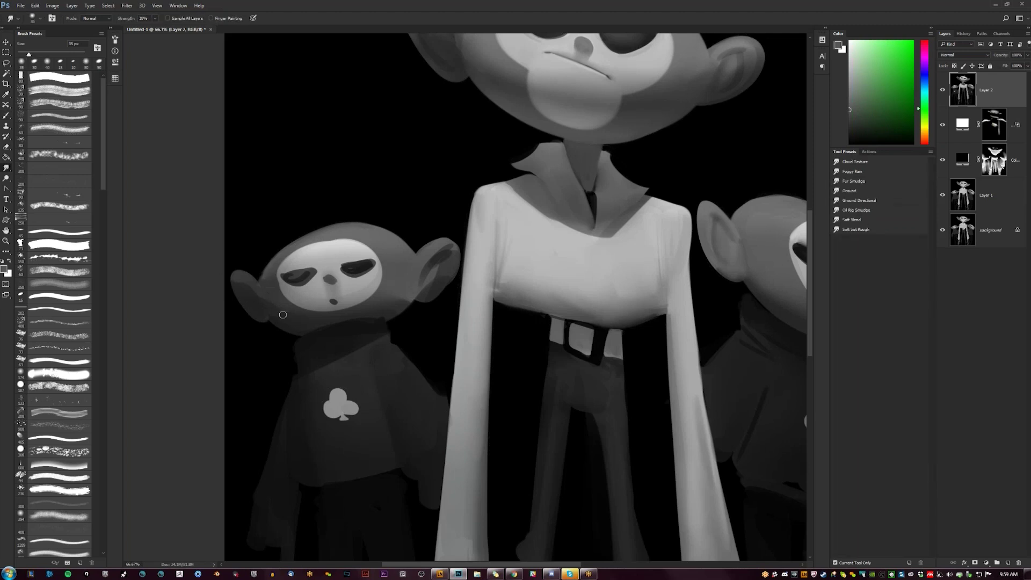
- Darken the club monkey's eyes with black and sample a light grey from its face
key(b)
key(d)
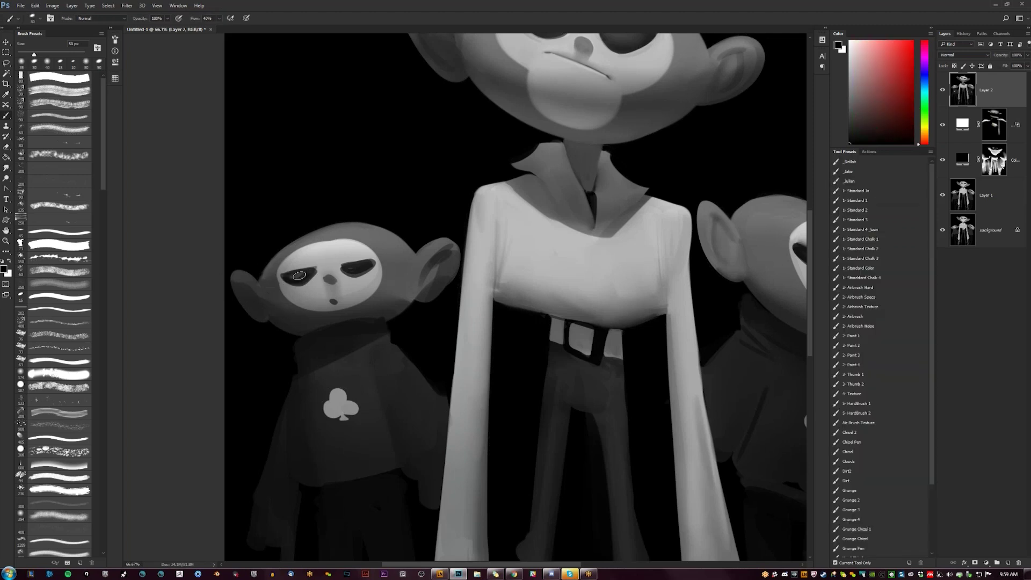
mouse_move(317, 270)
mouse_down()
mouse_move(369, 272)
mouse_move(375, 262)
mouse_up()
alt+click(374, 269)
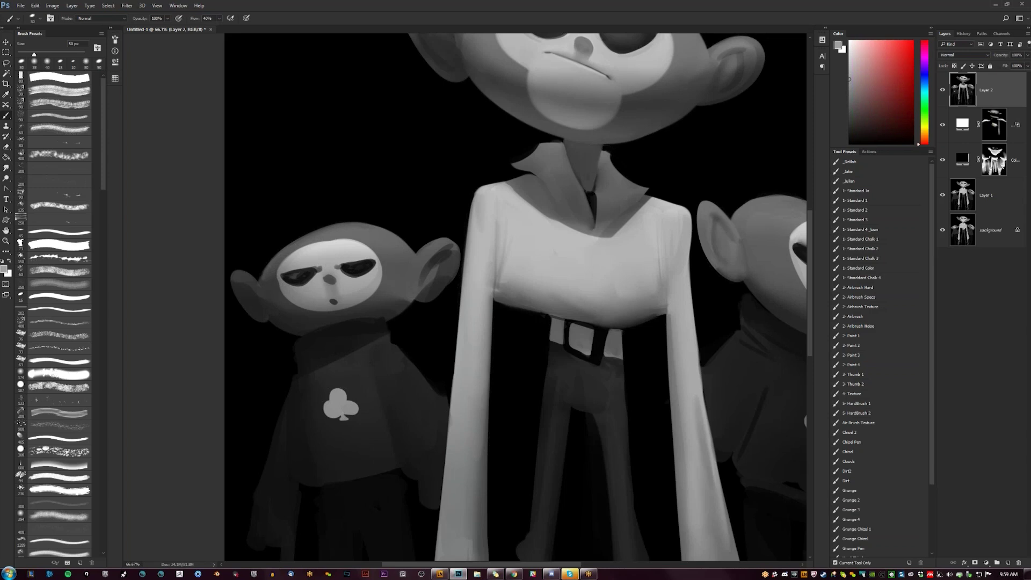
- Deepen the club monkey's nose and mouth details with black, using a smaller brush for the mouth
key(d)
drag(326, 279, 329, 290)
alt+click(373, 282)
key(d)
key([)
click(334, 302)
key(r)
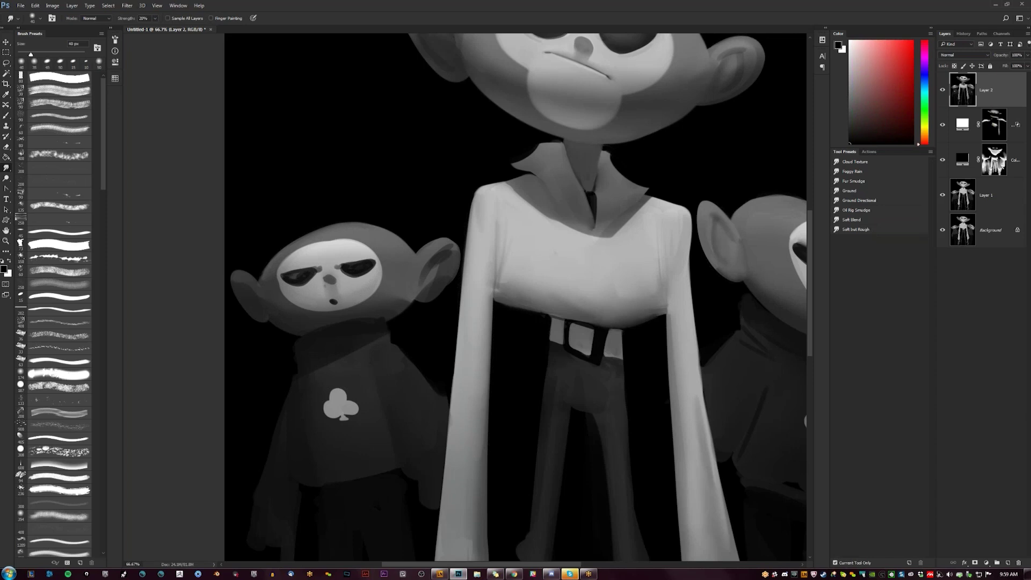
- Flip the canvas horizontally and paint grey sampled from the face over the spade monkey's far brow
key(z)
key(ctrl+minus)
key(ctrl+minus)
key(ctrl+minus)
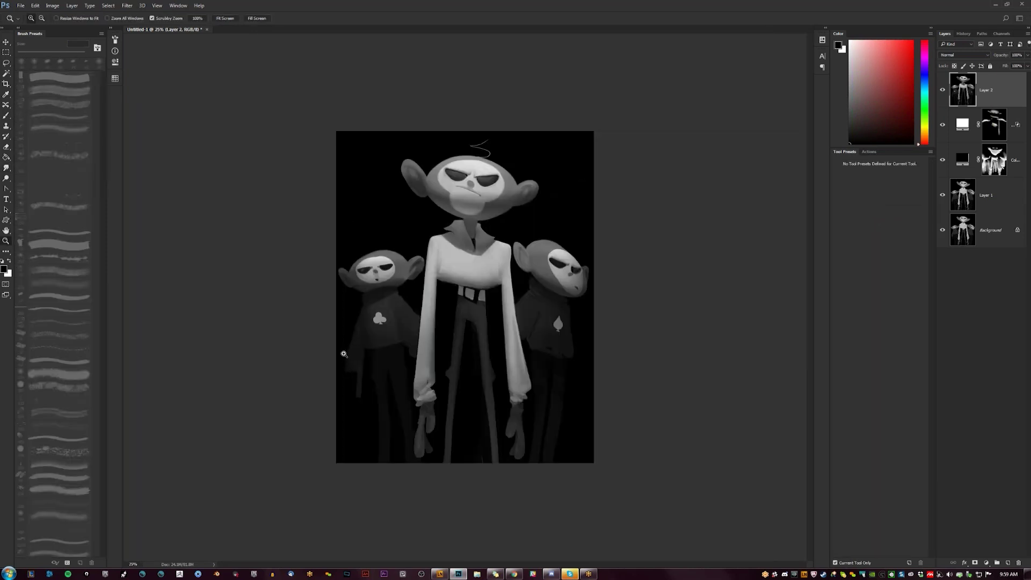
key(ctrl+shift+h)
key(ctrl+plus)
key(ctrl+plus)
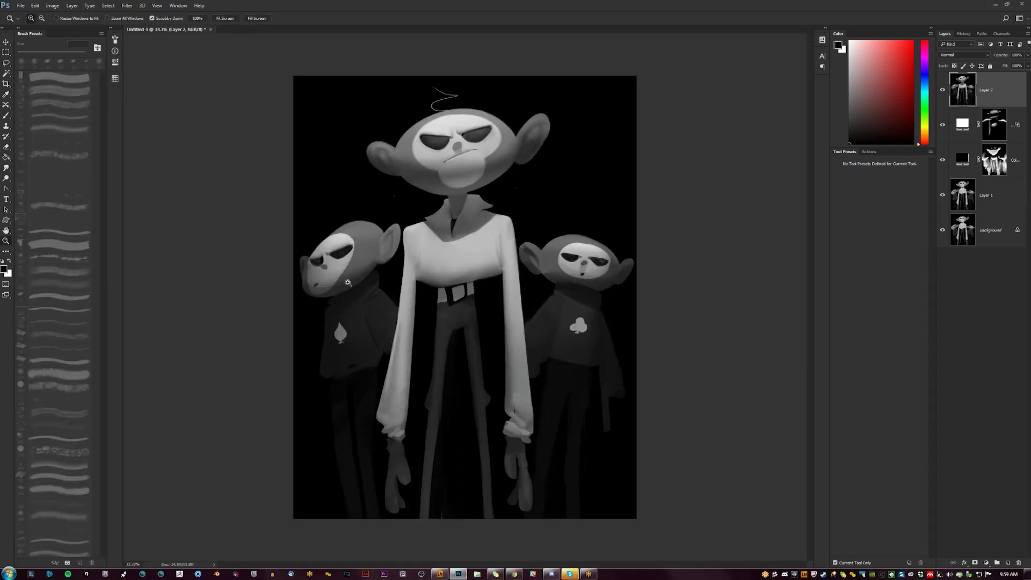
key(b)
alt+click(309, 235)
key(r)
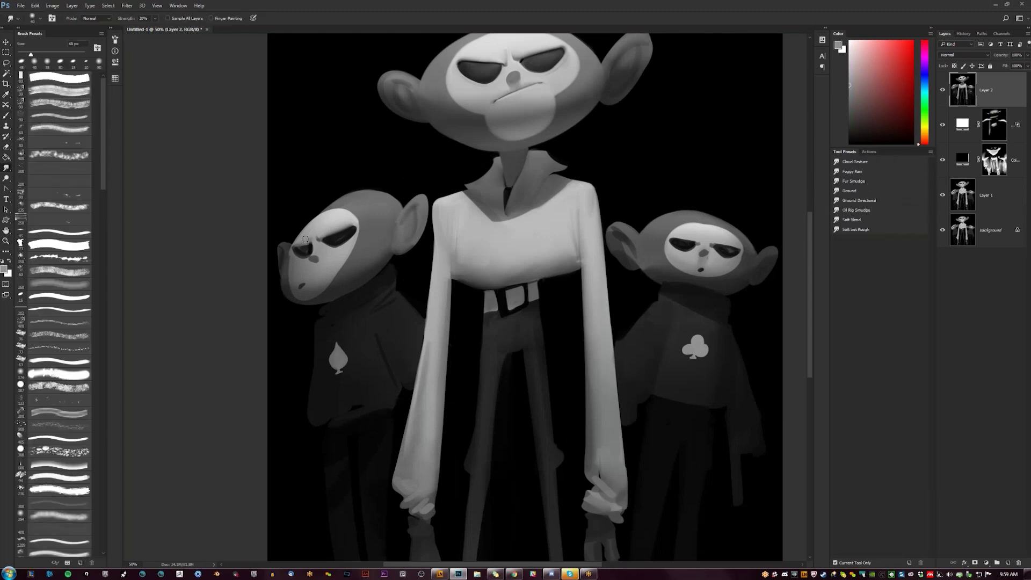
key(b)
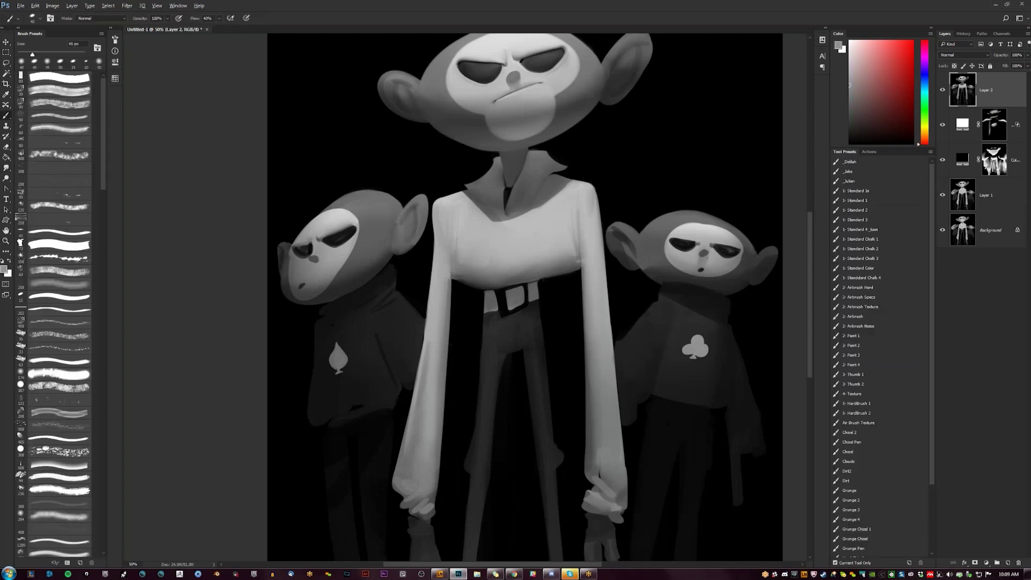
drag(293, 242, 301, 236)
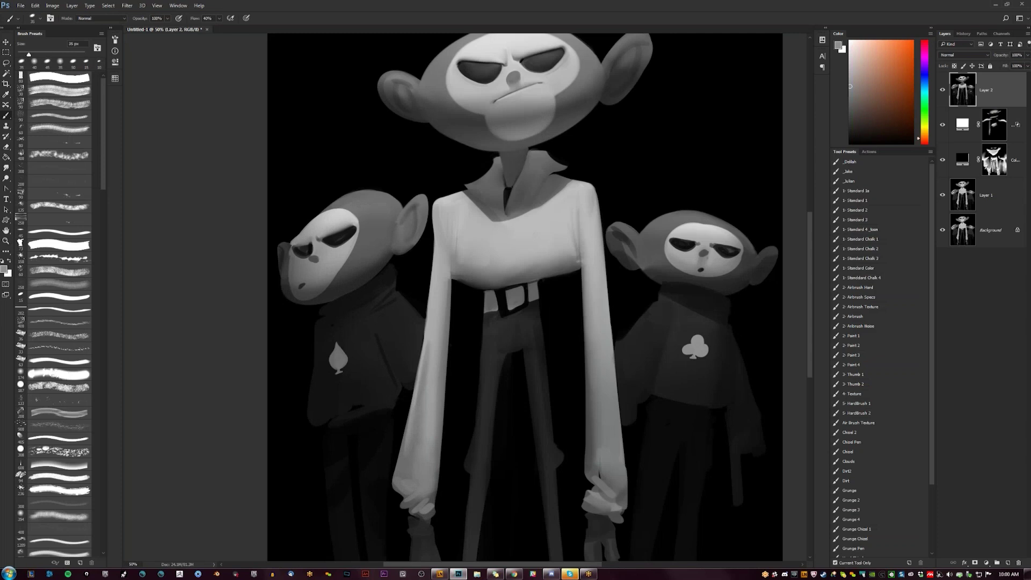
- Reshape the spade monkey's far brow and face edge with sampled greys and blend them using Smudge
alt+click(299, 244)
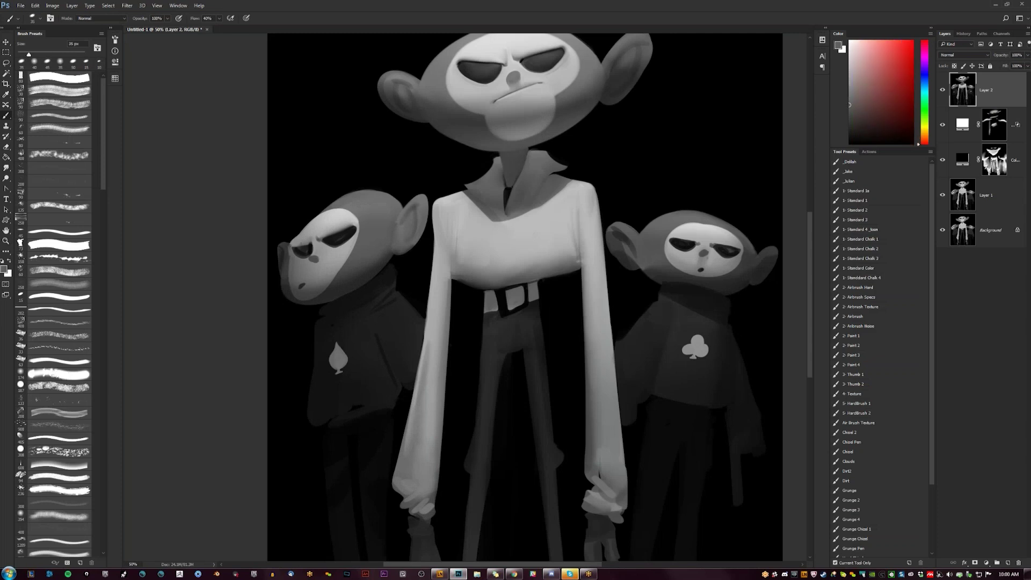
drag(295, 245, 317, 242)
key(bracketleft)
alt+click(306, 239)
key(r)
drag(304, 239, 288, 279)
- Clean up the spade monkey's far ear where it meets the face, using a smaller brush and sampled greys
key(b)
alt+click(285, 254)
key(bracketleft)
alt+click(291, 264)
key(r)
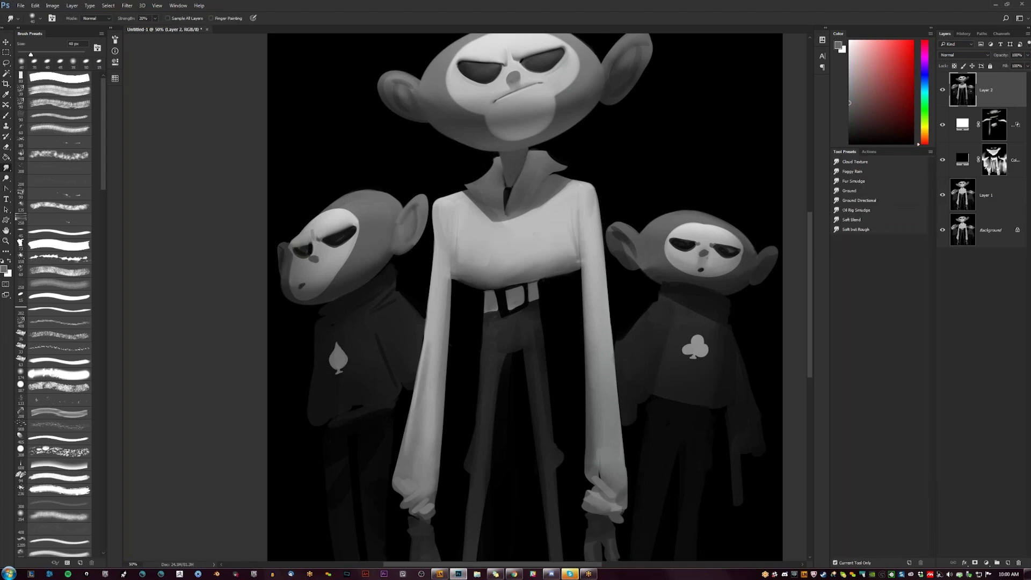
- Flip the canvas, blend the spade monkey's far ear with sampled grey and Smudge, and flip the canvas back
key(ctrl+shift+h)
key(b)
mouse_move(768, 287)
mouse_down()
mouse_move(539, 280)
mouse_move(538, 262)
mouse_up()
alt+click(539, 280)
alt+click(538, 261)
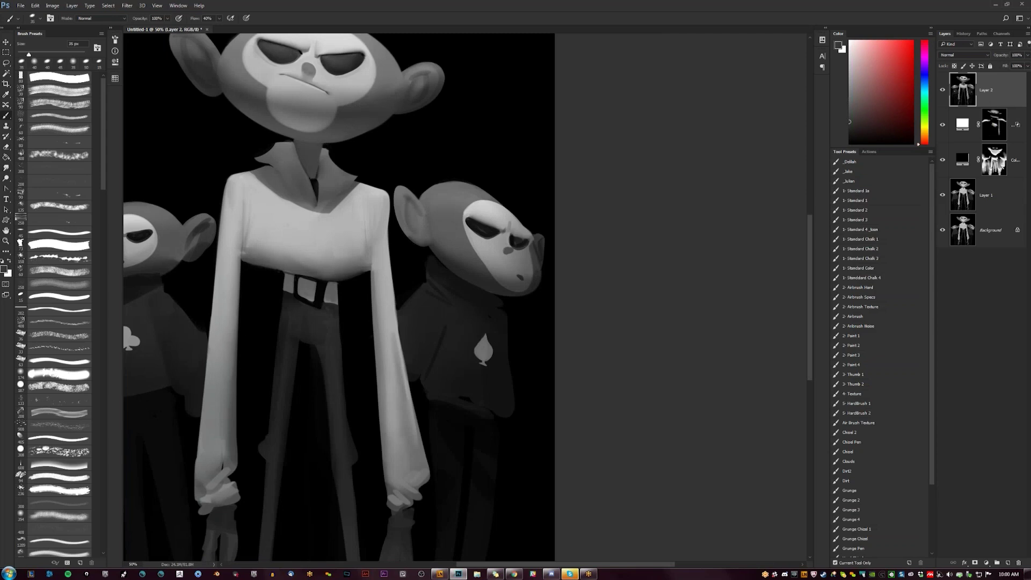
key(r)
drag(536, 259, 538, 277)
alt+click(525, 294)
alt+click(525, 294)
alt+click(526, 294)
key(F2)
ctrl+click(526, 294)
ctrl+click(526, 294)
click(525, 294)
- Shade the club monkey's ear nearest the central figure with sampled grey and a 100 px brush
key(b)
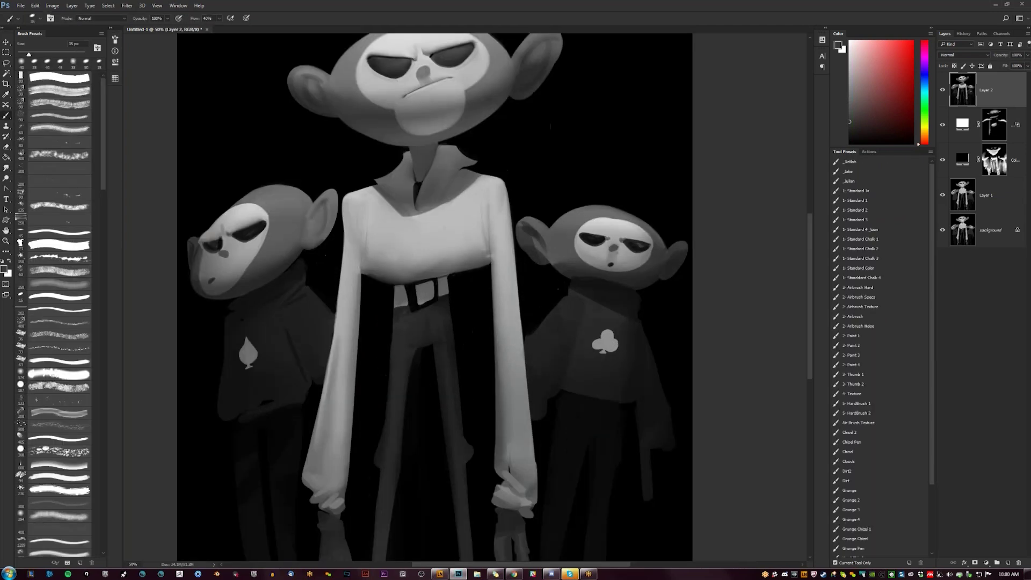
key(bracketright)
key(bracketright)
key(bracketright)
key(bracketright)
key(bracketright)
key(bracketright)
key(bracketright)
key(r)
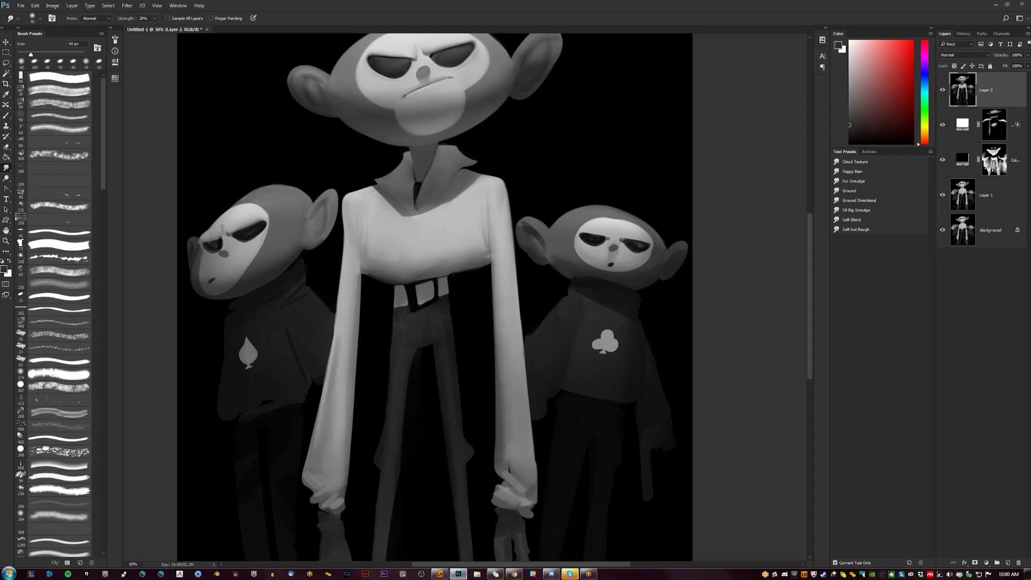
key(b)
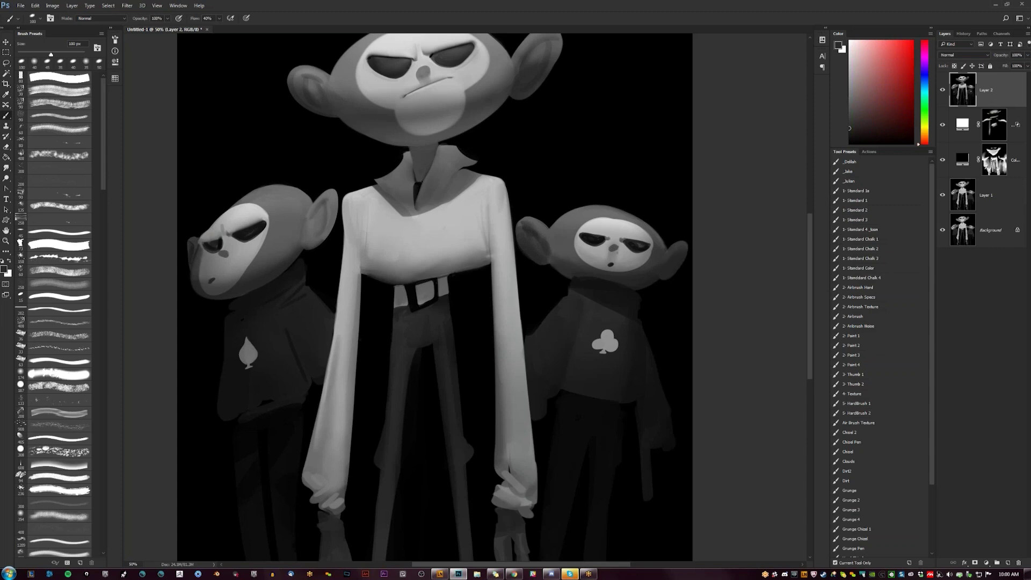
alt+click(530, 227)
mouse_move(523, 225)
mouse_down()
mouse_move(548, 247)
mouse_move(541, 239)
mouse_up()
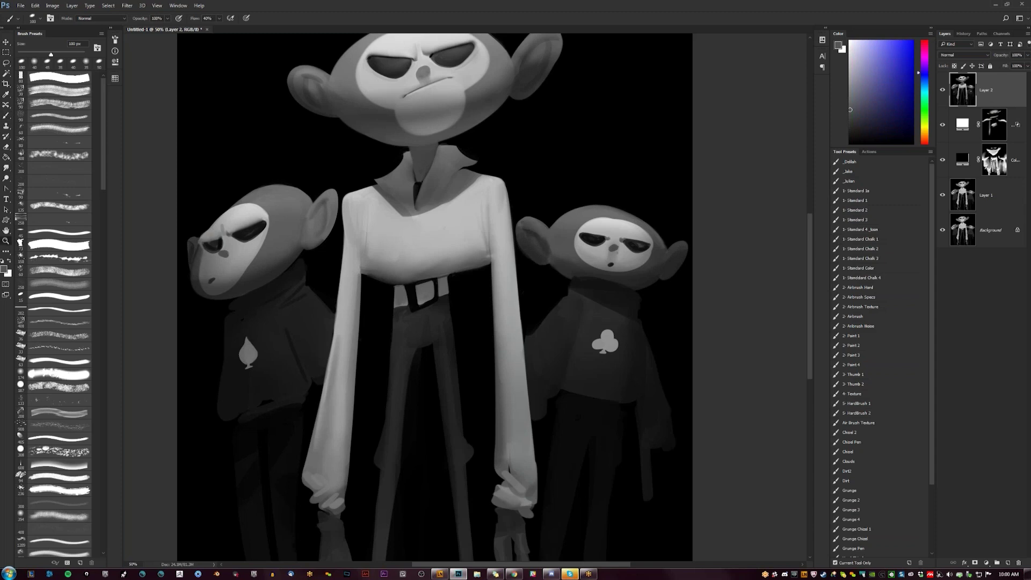
key(z)
alt+click(530, 334)
alt+click(538, 344)
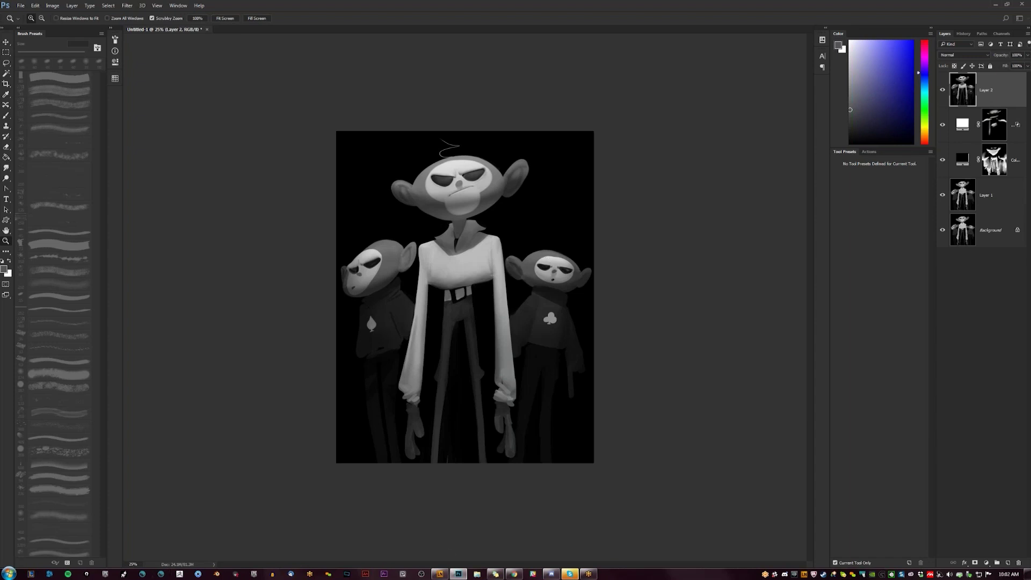
- Open the Windows Calculator beside the painting and divide 500 by 50
click(9, 574)
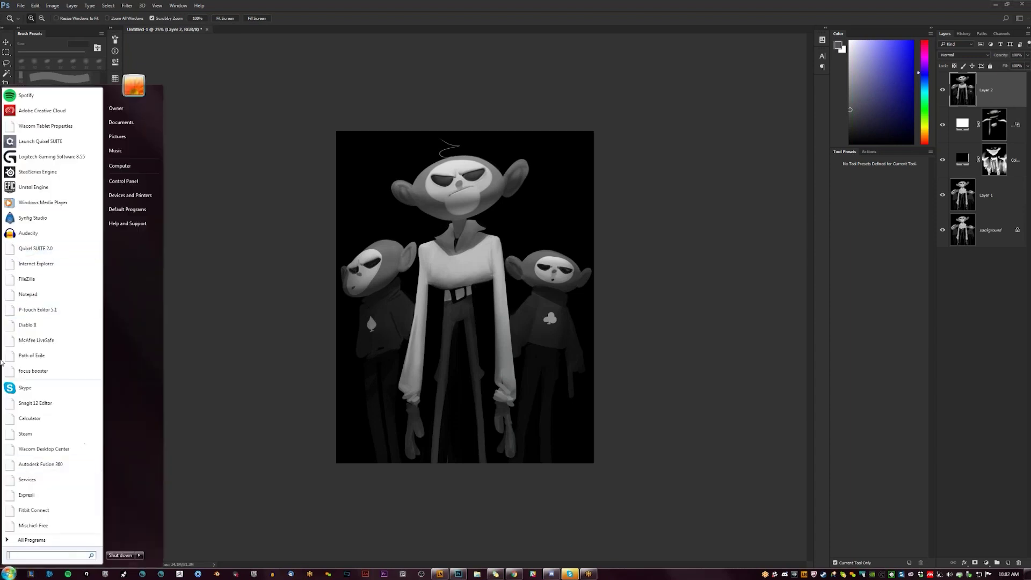
click(8, 419)
drag(545, 14, 240, 111)
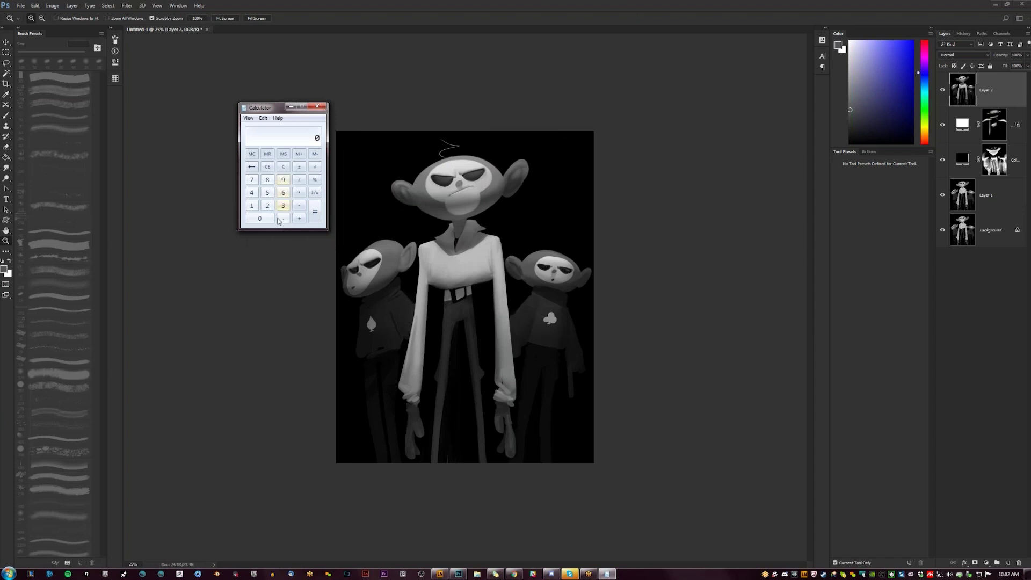
click(267, 196)
double_click(258, 217)
click(300, 182)
click(267, 193)
click(260, 218)
click(318, 219)
- Multiply 50 by 50 in the calculator and divide the product by 70
click(267, 192)
click(259, 218)
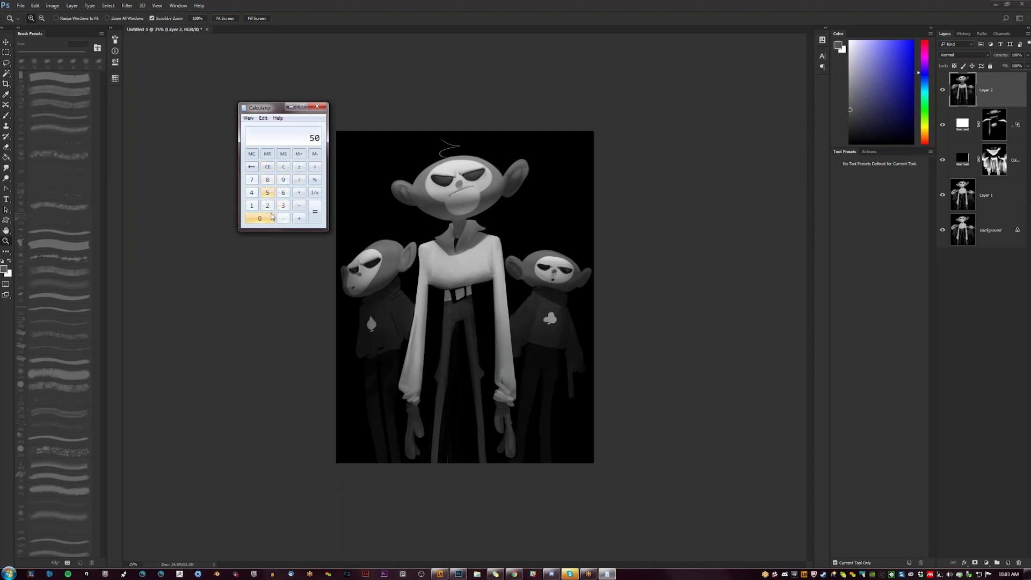
click(299, 192)
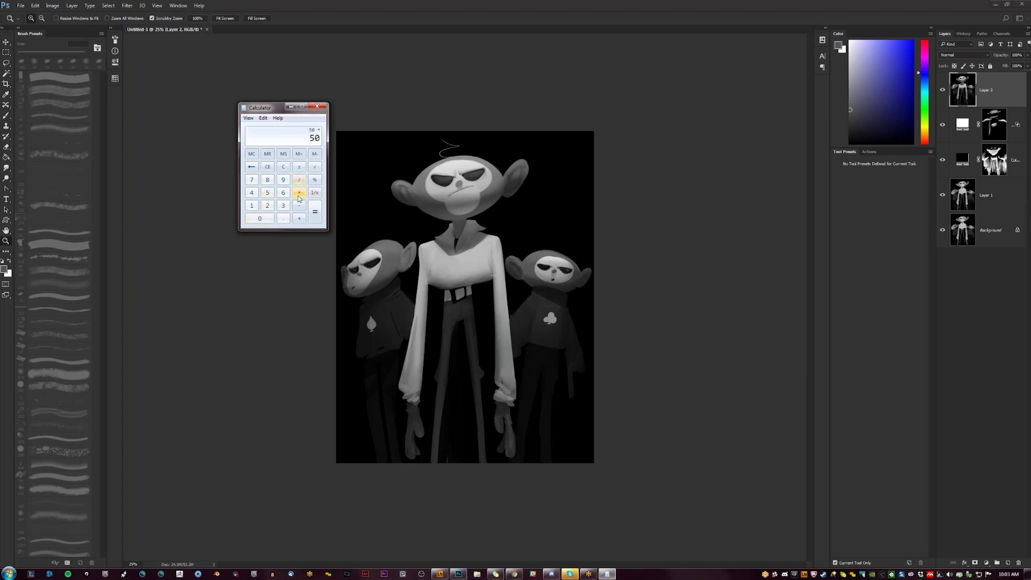
click(268, 192)
click(259, 218)
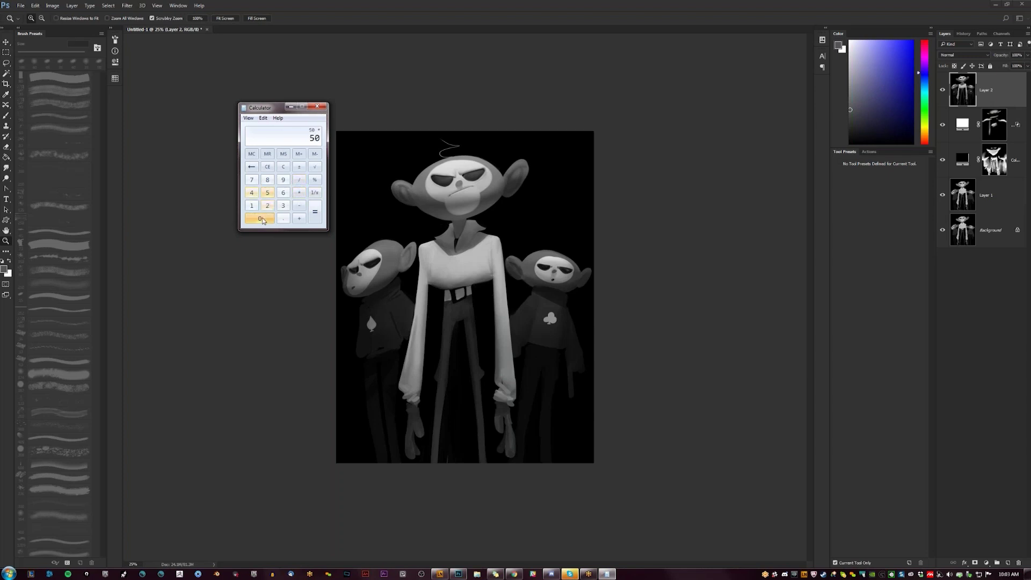
click(321, 212)
click(299, 180)
click(251, 180)
click(259, 218)
click(314, 215)
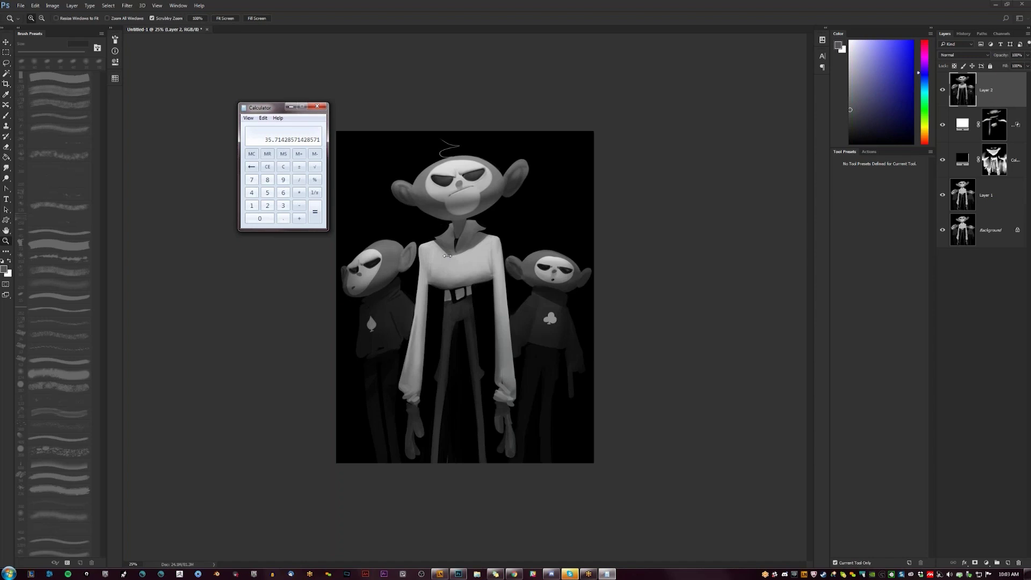
- Enter 2500 in the calculator, clear the entry, and switch back to Photoshop with the Brush tool active
click(267, 166)
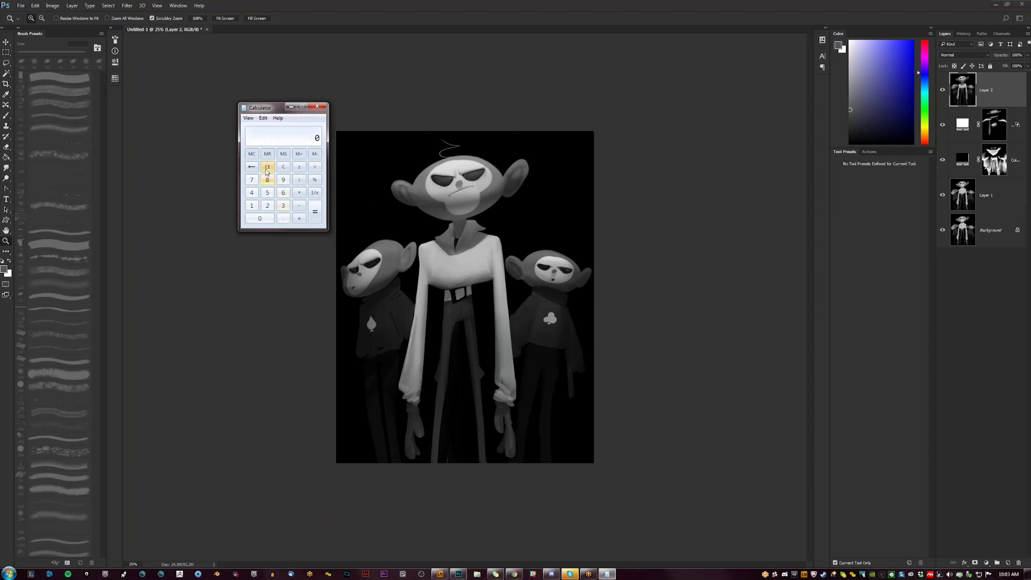
click(267, 205)
click(267, 192)
click(263, 218)
click(263, 218)
click(266, 170)
drag(289, 108, 349, 181)
key(b)
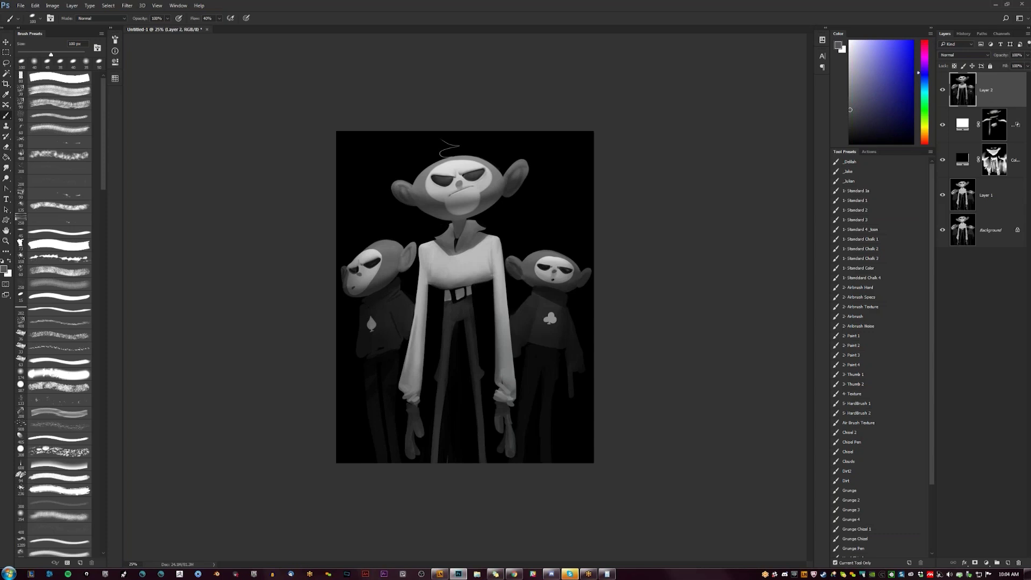
- Flip the canvas and repaint the club monkey's outer sleeve as a wide shape covering the hand with a 100 px brush
key(z)
click(430, 315)
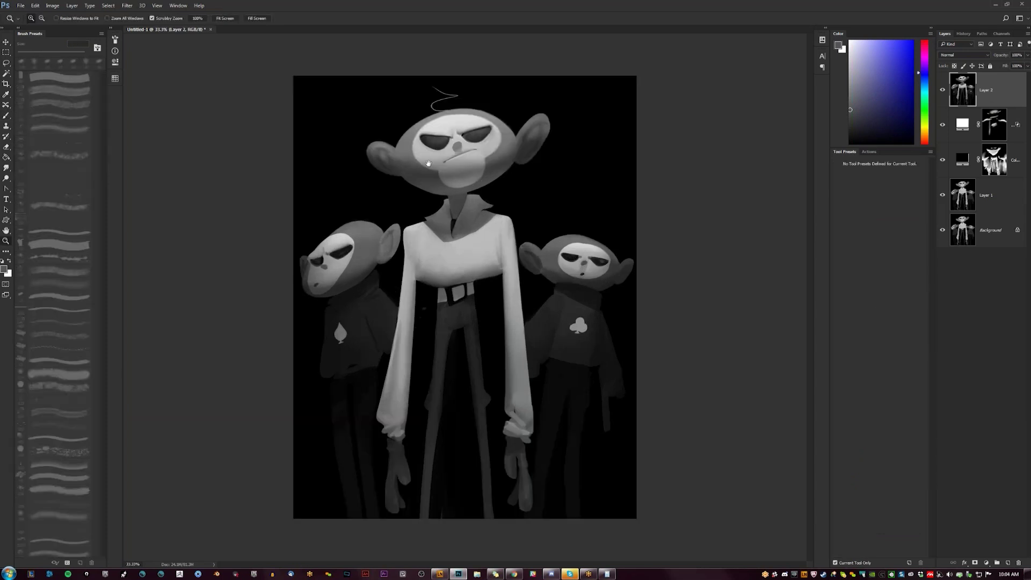
key(f)
key(f)
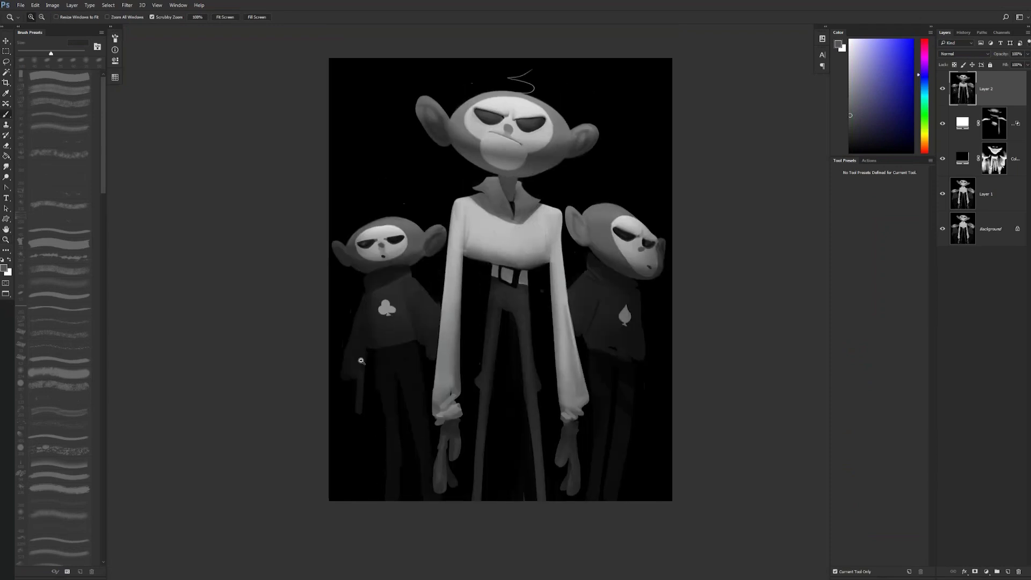
key(b)
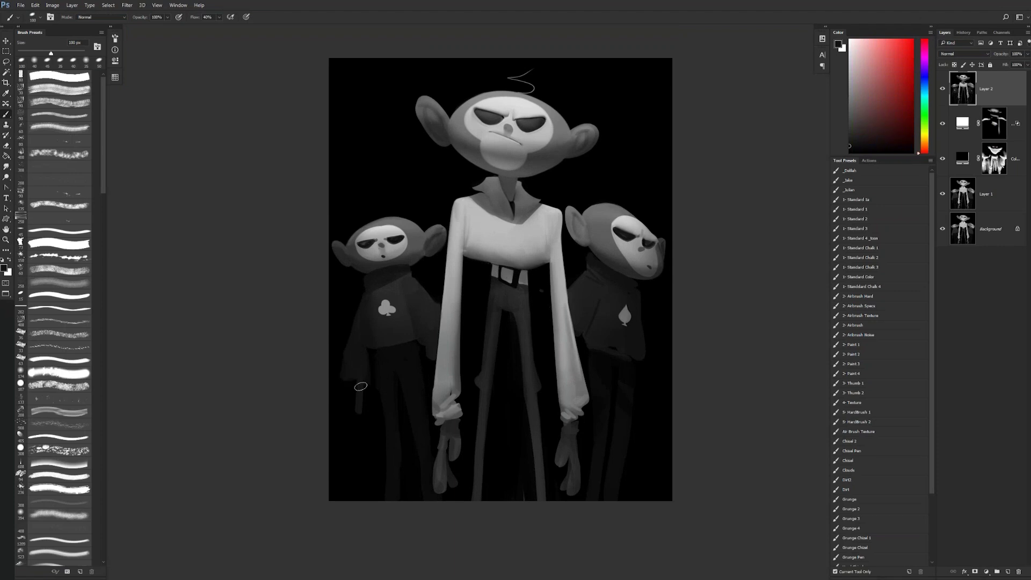
mouse_move(363, 403)
mouse_down()
mouse_move(364, 374)
mouse_move(350, 390)
mouse_move(350, 361)
mouse_move(344, 385)
mouse_up()
- Extend the club monkey's sleeve nearest the central figure downward with sampled dark grey and a 90 px brush
alt+click(429, 332)
key([)
drag(426, 346, 423, 372)
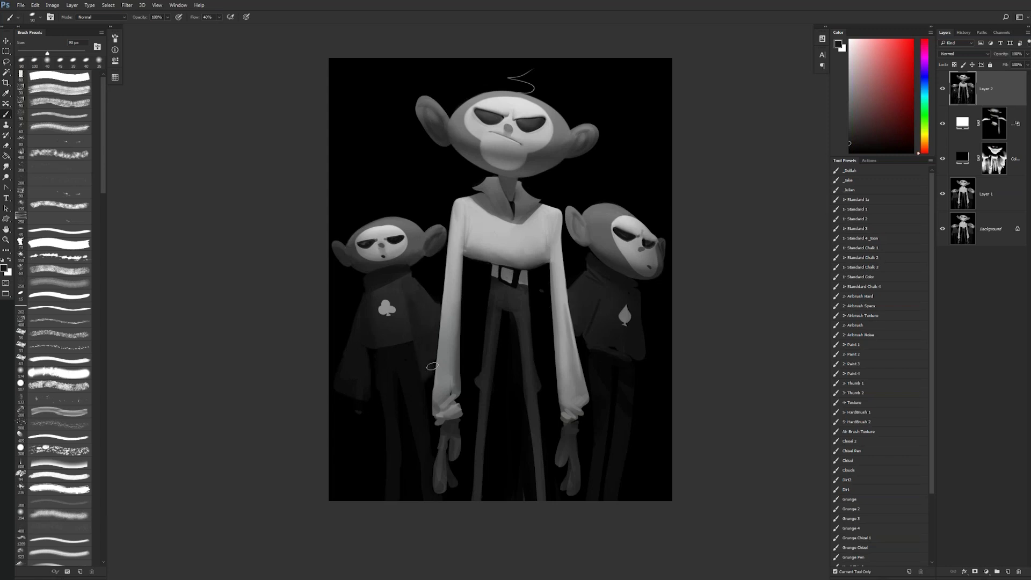
- Flip the canvas and refine the edge of the club monkey's inner shoulder with a sampled dark tone and a 50 px brush
key(ctrl+shift+h)
alt+click(570, 299)
alt+click(570, 297)
key(bracketleft)
key(bracketleft)
key(bracketleft)
key(bracketleft)
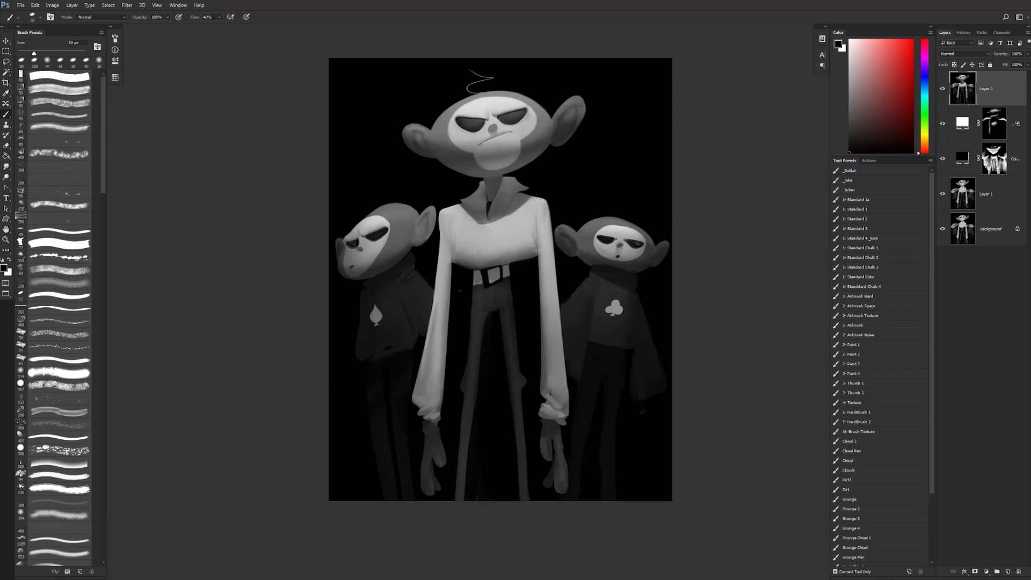
- Shade the club monkey's inner sleeve with sampled dark grey and a 125 px brush
alt+click(565, 308)
key(bracketright)
key(bracketright)
key(bracketright)
key(bracketright)
key(bracketright)
key(bracketright)
- Flip the canvas and paint the shading on the club monkey's turtleneck below the chin with a 45 px brush
key(ctrl+shift+h)
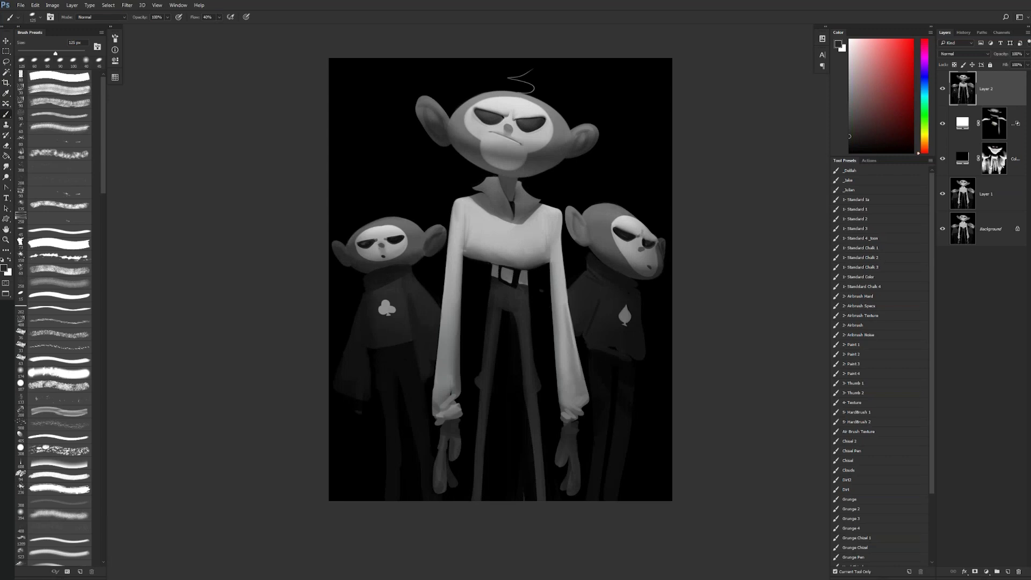
key([)
key([)
key([)
key([)
key(bracketleft)
key(bracketleft)
key(bracketleft)
key(bracketleft)
key(bracketleft)
key(bracketleft)
key(bracketleft)
key(bracketleft)
drag(409, 268, 398, 270)
- Flip the canvas and blend the club monkey's turtleneck and upper sweater with an enlarged Smudge brush
key(ctrl+shift+h)
key(r)
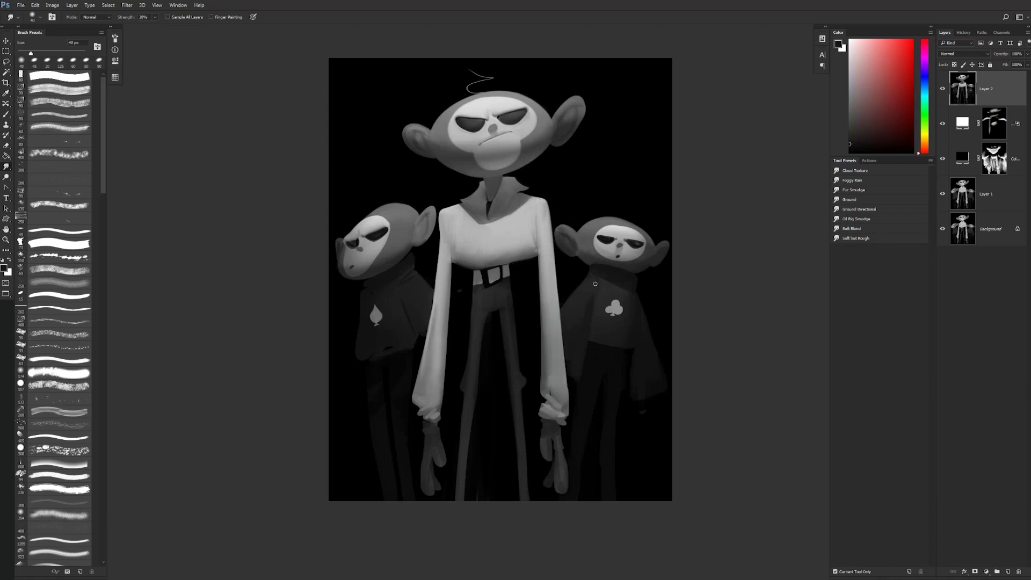
key(bracketright)
key(bracketright)
key(bracketright)
key(bracketright)
- Shade the club monkey's sweater and inner sleeve with sampled dark greys, and even out the spade monkey's sweater hem
key(b)
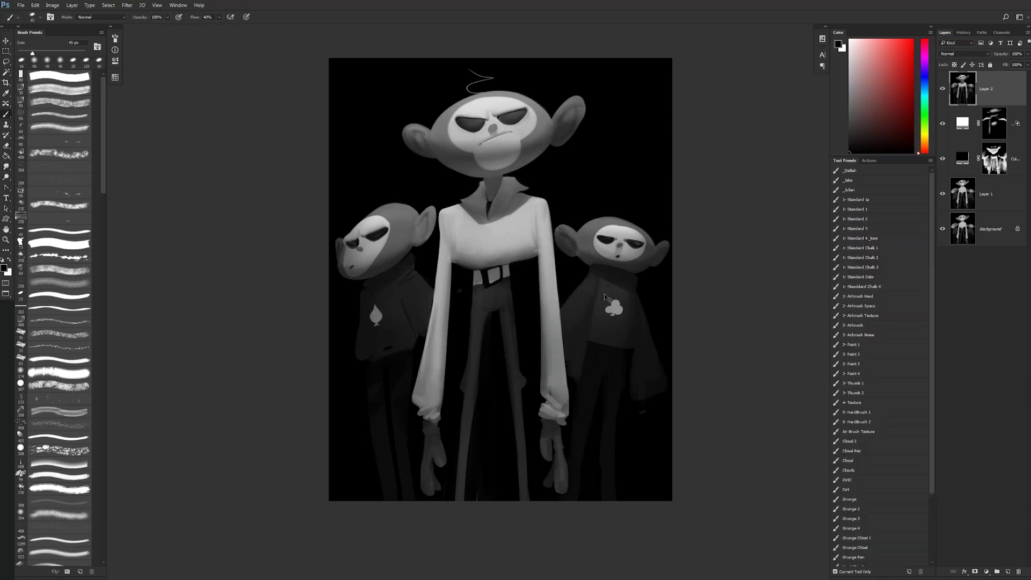
alt+click(602, 292)
key(bracketright)
key(bracketright)
alt+click(565, 361)
key(bracketright)
key(bracketright)
key(bracketright)
key(r)
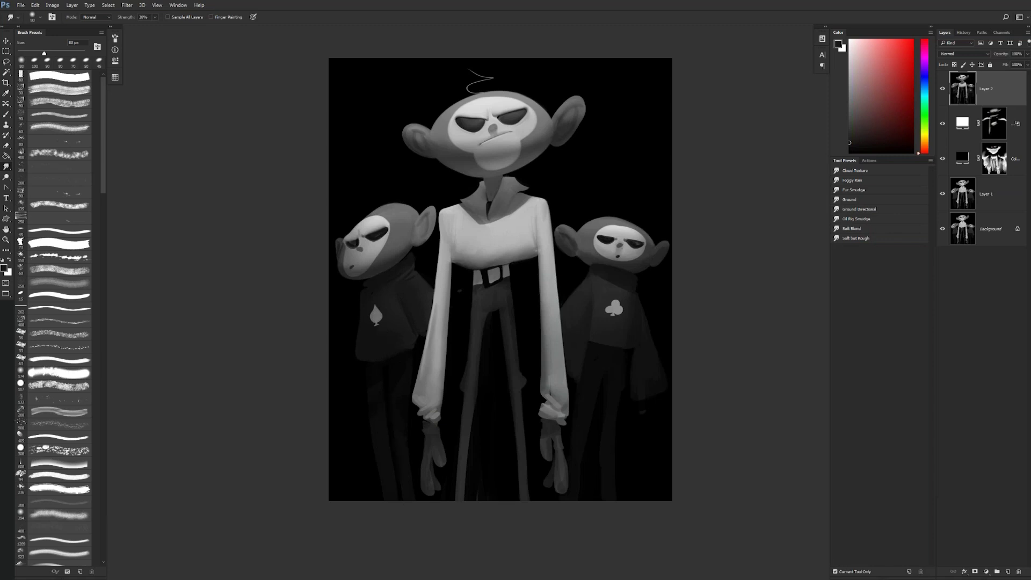
- Flip the canvas and paint the spade monkey's outer sleeve hanging below the sweater hem with a 60 px brush
key(ctrl+shift+h)
key(b)
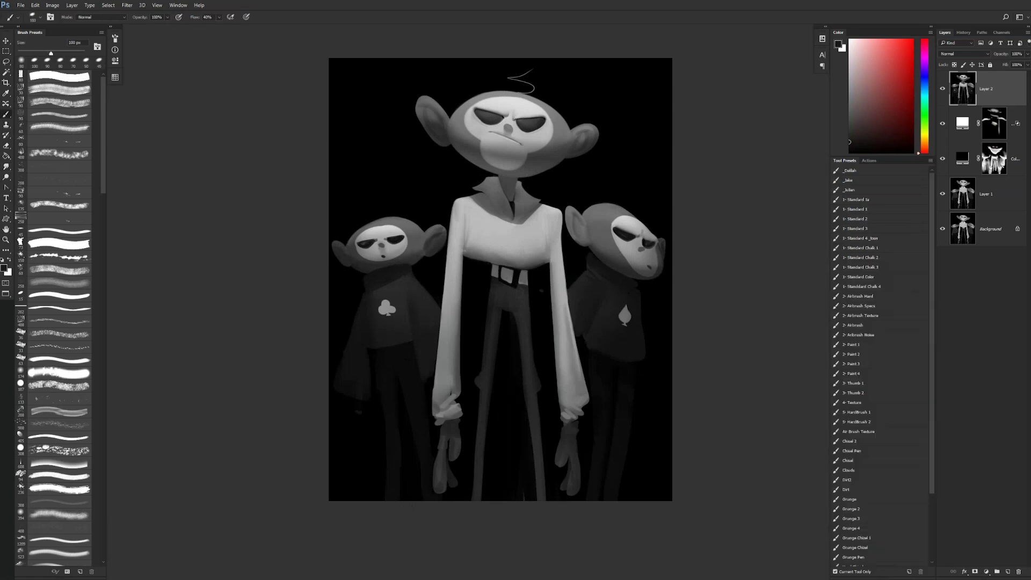
key(bracketright)
key(bracketright)
key(bracketright)
key(bracketleft)
key(bracketleft)
key(bracketleft)
key(bracketleft)
key(bracketleft)
key(bracketleft)
key(bracketleft)
mouse_move(644, 333)
mouse_down()
mouse_move(638, 399)
mouse_move(644, 379)
mouse_up()
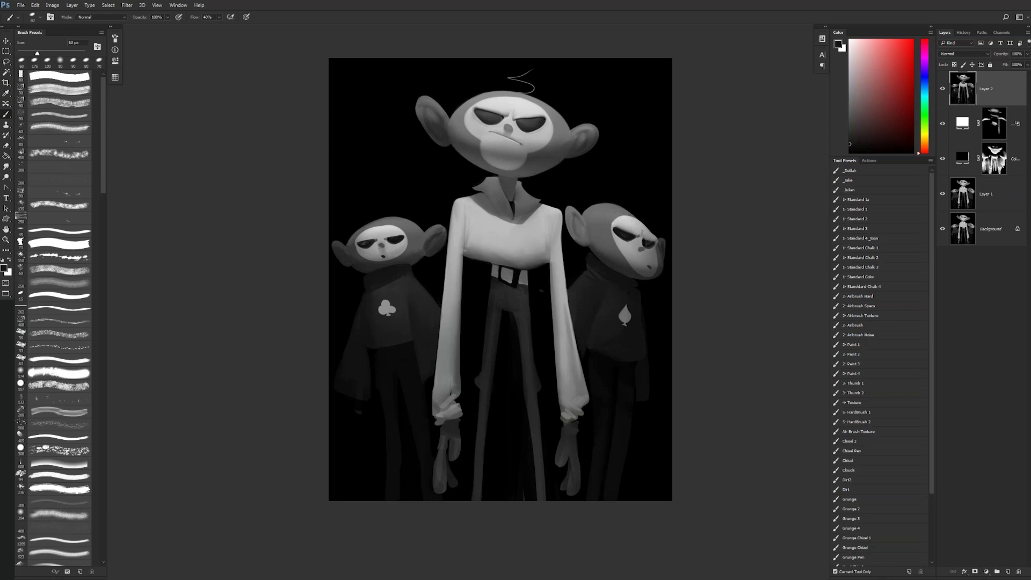
- Flip the canvas and smudge the edge of the club monkey's outer eye with a smaller Smudge brush
key(ctrl+shift+h)
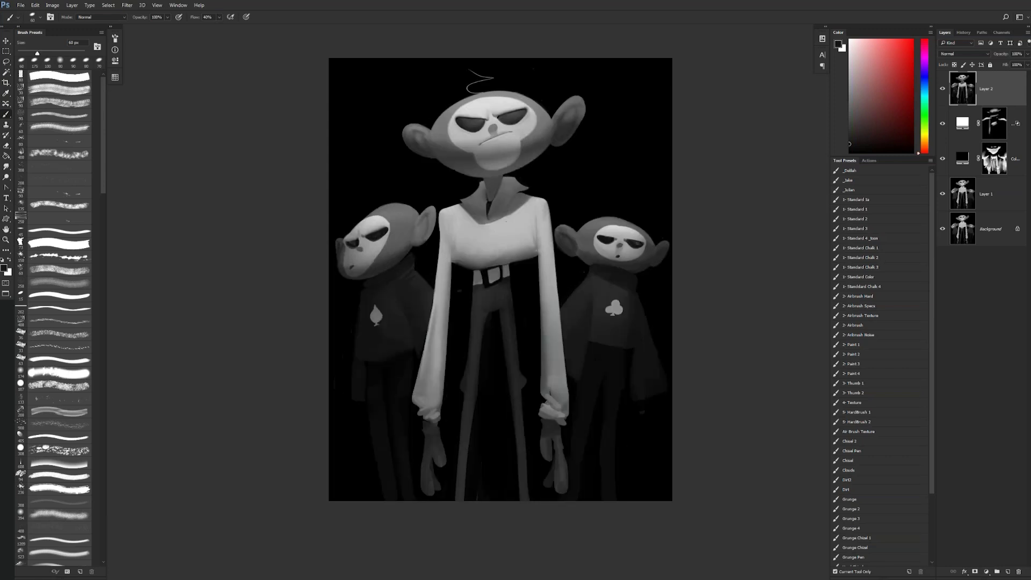
key(ctrl+space)
drag(632, 253, 682, 253)
key(r)
key(bracketleft)
key(bracketleft)
key(bracketleft)
drag(629, 231, 643, 236)
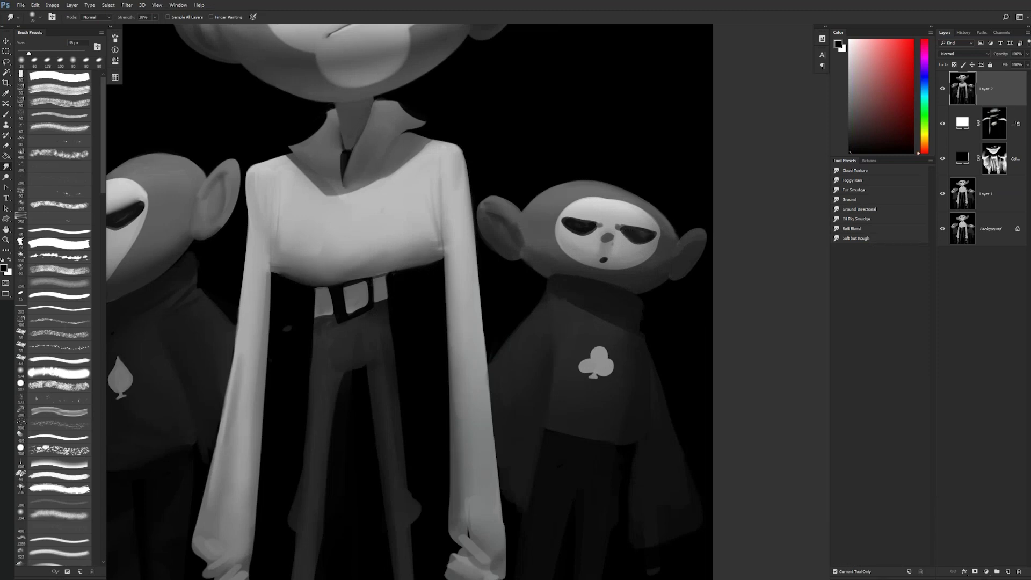
- Repaint the brow above the club monkey's inner eye with sampled light grey and a 60 px brush
key(b)
alt+click(579, 211)
drag(568, 215, 598, 218)
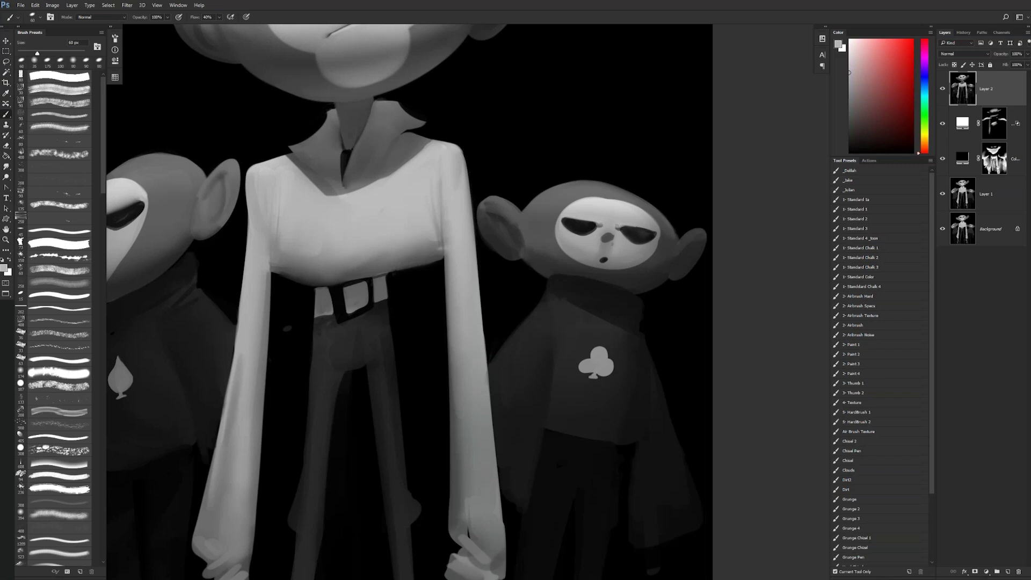
alt+click(625, 229)
mouse_move(622, 226)
mouse_down()
mouse_move(643, 227)
mouse_move(616, 219)
mouse_up()
- Refine the frown between the club monkey's eyes with sampled face tones and a smaller brush
alt+click(628, 231)
key(bracketleft)
key(bracketleft)
alt+click(621, 216)
alt+click(619, 221)
alt+click(654, 228)
key(r)
key(b)
- Examine the whole painting with the canvas flipped and in full-screen view
key(z)
alt+click(655, 254)
alt+click(655, 254)
alt+click(655, 253)
key(ctrl+shift+h)
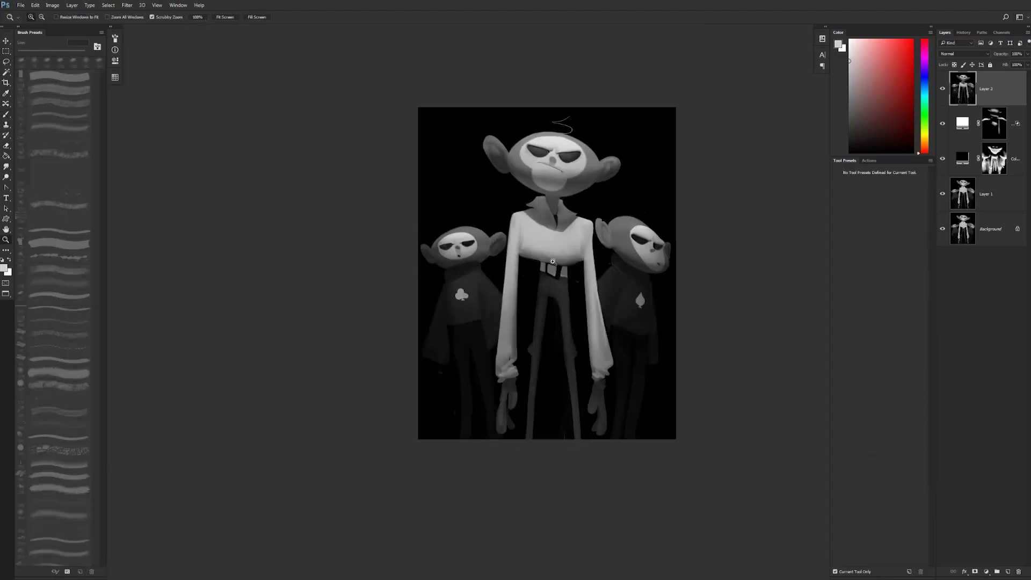
click(534, 258)
click(532, 258)
mouse_move(535, 211)
mouse_down()
mouse_move(503, 265)
mouse_move(515, 220)
mouse_up()
key(b)
key(f)
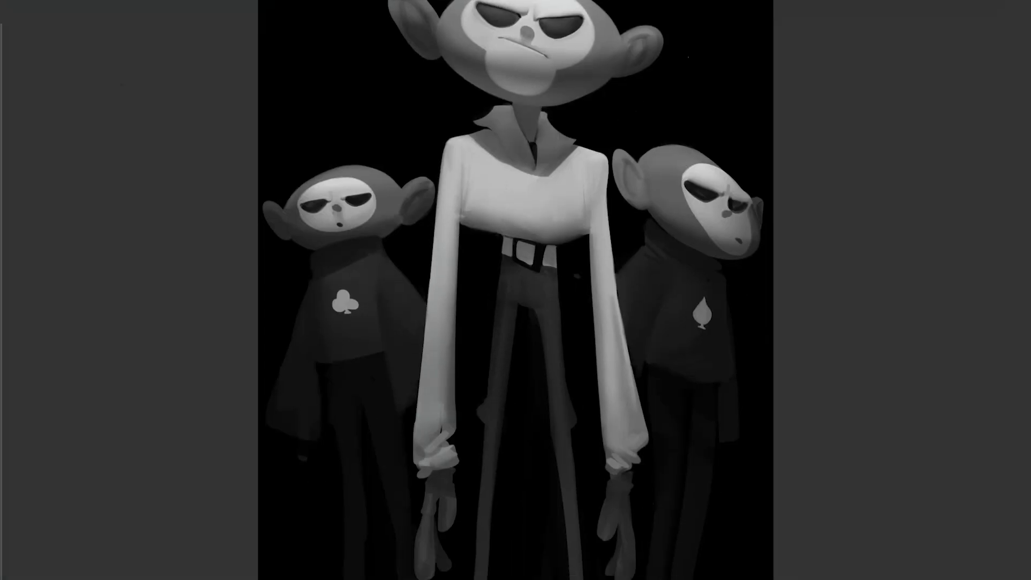
key(f)
key(f)
- Darken the club monkey's head and outer side with sampled black, using the Airbrush preset at 900 px
click(859, 325)
drag(636, 352, 553, 354)
alt+click(325, 164)
key(bracketright)
mouse_move(236, 177)
mouse_down()
mouse_move(218, 257)
mouse_move(221, 129)
mouse_move(179, 414)
mouse_move(169, 296)
mouse_up()
key(bracketright)
key(bracketright)
key(bracketright)
key(bracketright)
key(bracketright)
key(bracketright)
key(bracketright)
key(ctrl+z)
drag(166, 178, 160, 167)
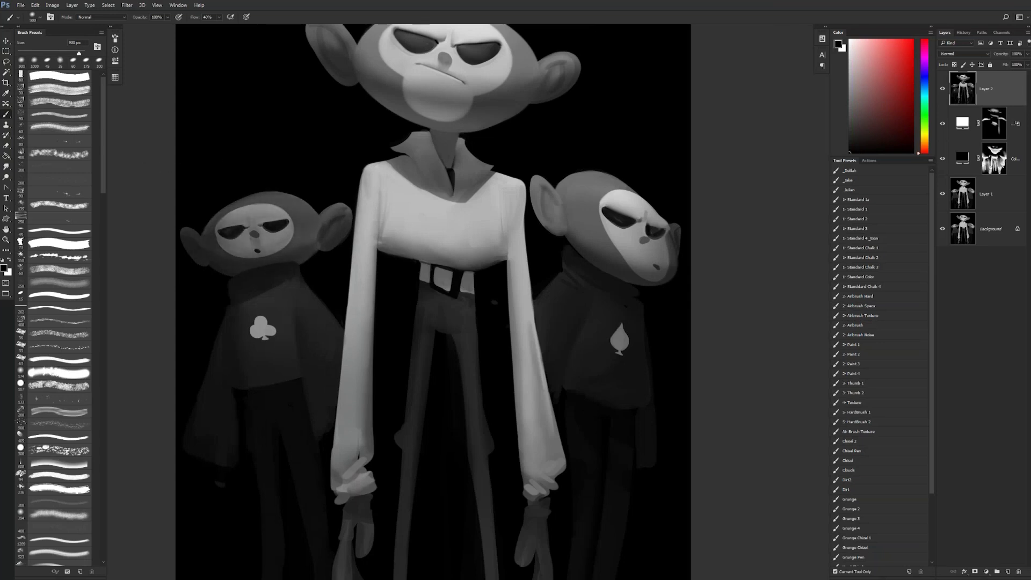
key(bracketleft)
key(bracketleft)
key(bracketleft)
key(bracketleft)
key(bracketleft)
key(bracketleft)
key(bracketleft)
key(bracketleft)
key(bracketleft)
key(bracketleft)
key(bracketleft)
mouse_move(537, 186)
mouse_down()
mouse_move(532, 171)
mouse_move(563, 241)
mouse_up()
key(ctrl+z)
- Darken the spade monkey's face and outer side with a 1000 px black airbrush
key(bracketright)
key(bracketright)
key(bracketright)
key(bracketright)
key(bracketright)
key(bracketright)
key(bracketright)
key(bracketright)
key(bracketright)
key(bracketright)
key(bracketright)
key(bracketright)
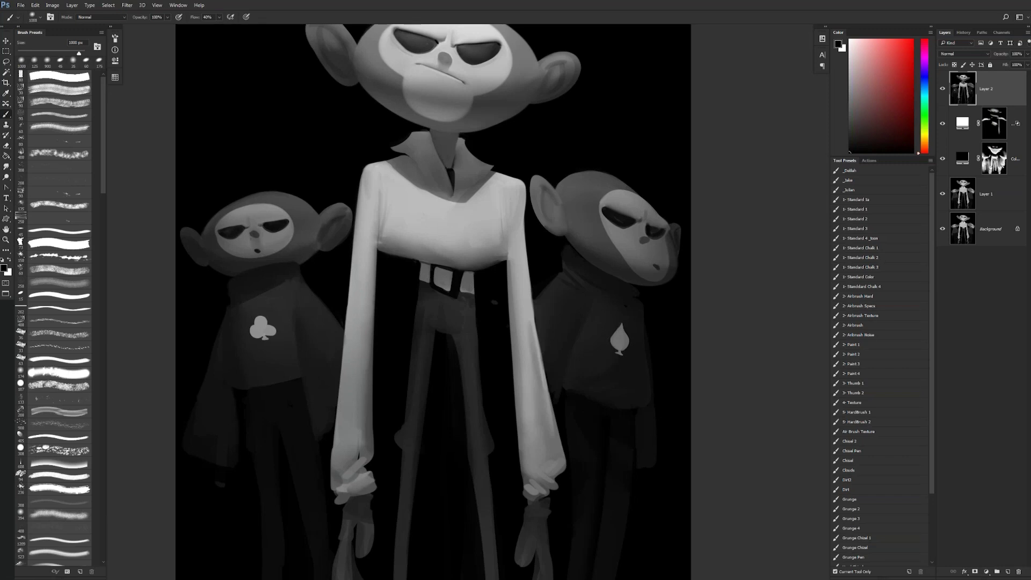
drag(654, 225, 733, 314)
ctrl+alt+click(680, 331)
ctrl+alt+click(680, 331)
ctrl+alt+click(680, 331)
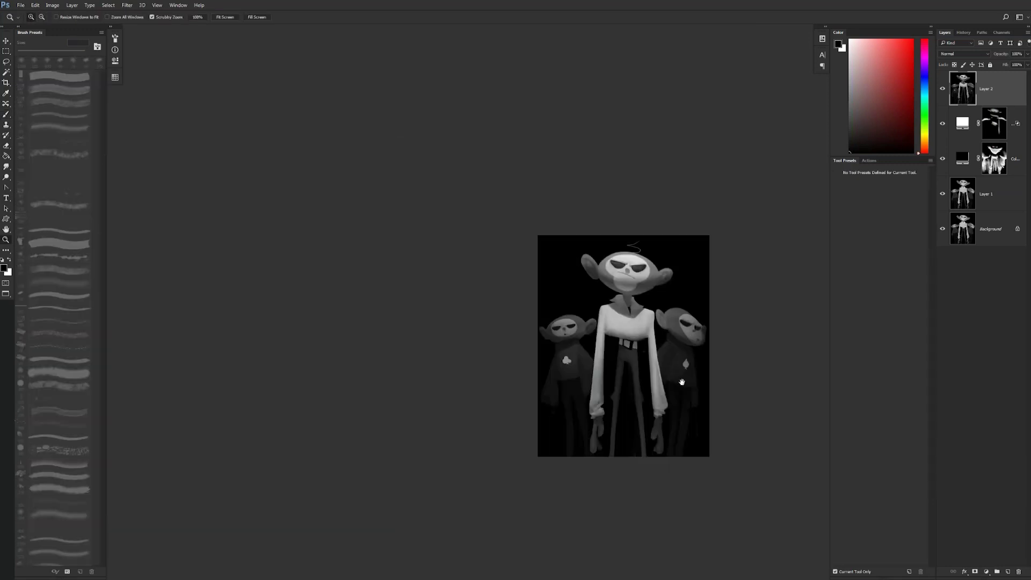
drag(681, 381, 628, 305)
ctrl+click(612, 338)
click(634, 315)
- Set the brush to 125 px and restore the default black and white colours
key(b)
key(x)
alt+click(552, 301)
key(bracketleft)
key(bracketleft)
key(bracketleft)
key(bracketleft)
key(bracketleft)
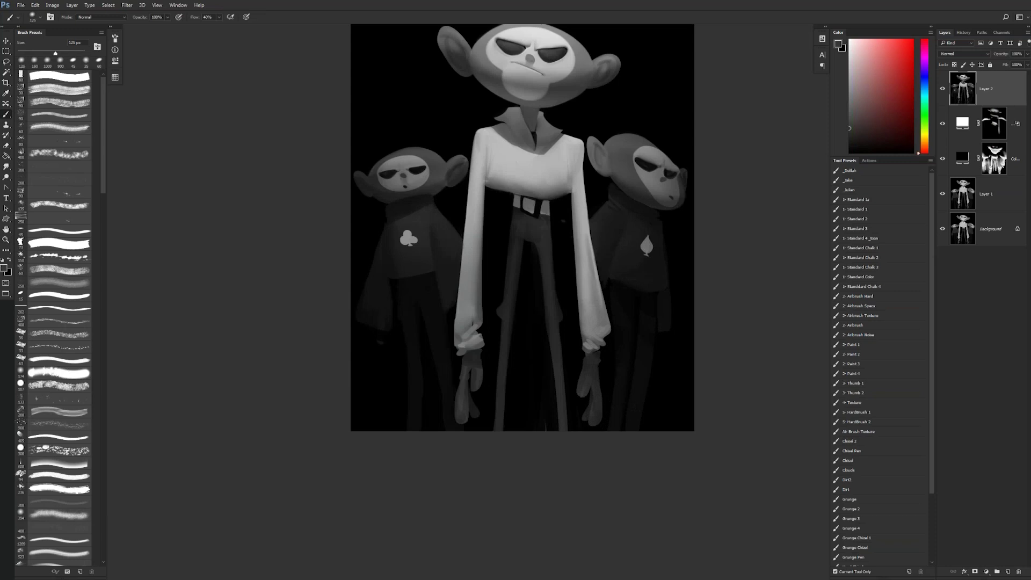
key(d)
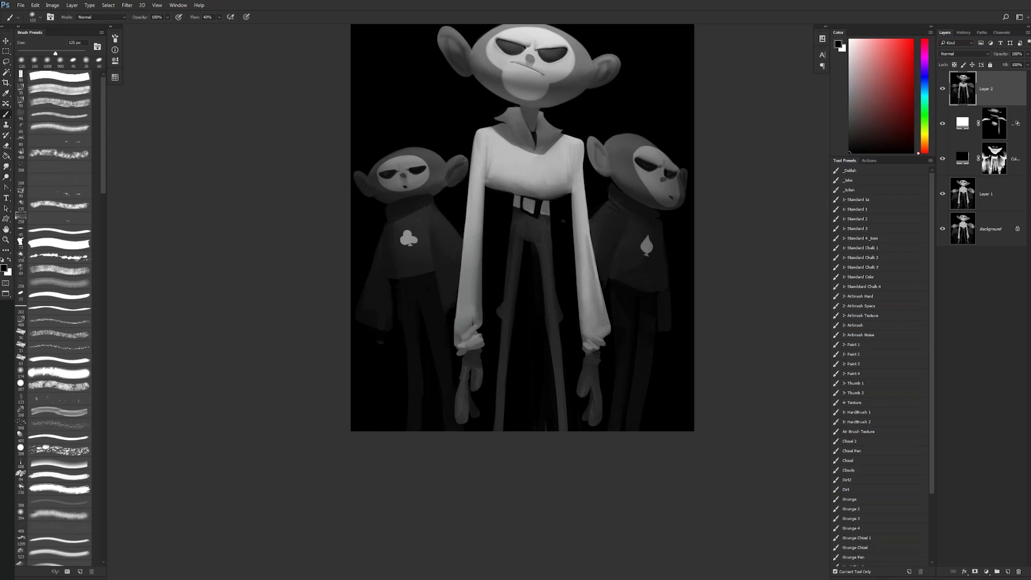
drag(542, 227, 519, 291)
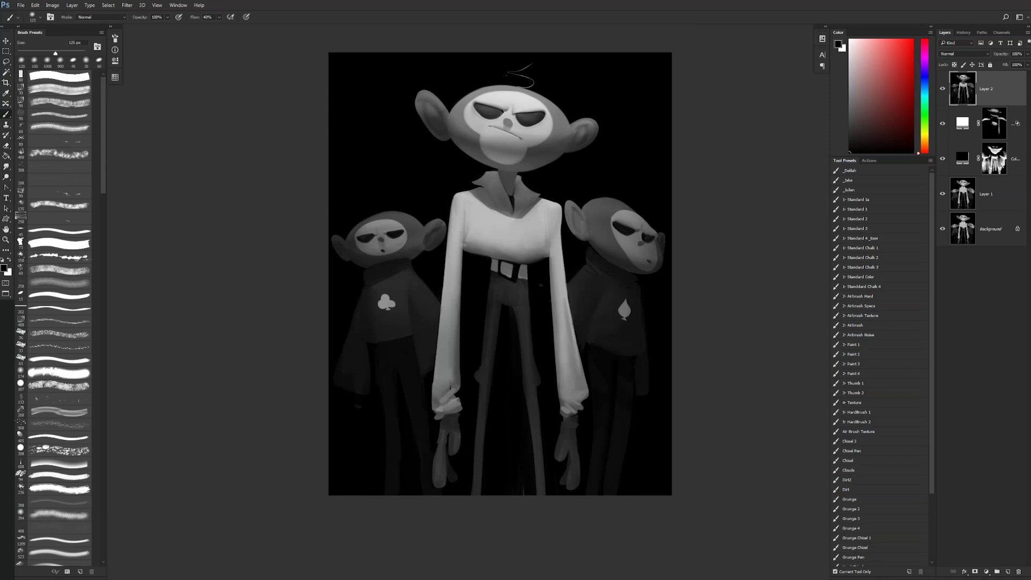
- Clean up the background edge beside the central monkey's neck and collar with black, using a 45 px brush
key(bracketleft)
key(bracketleft)
key(bracketleft)
key(bracketleft)
key(bracketleft)
key(bracketleft)
key(bracketleft)
key(bracketleft)
key(bracketleft)
key(bracketleft)
key(bracketleft)
key(bracketleft)
ctrl+click(516, 187)
key(bracketright)
key(bracketright)
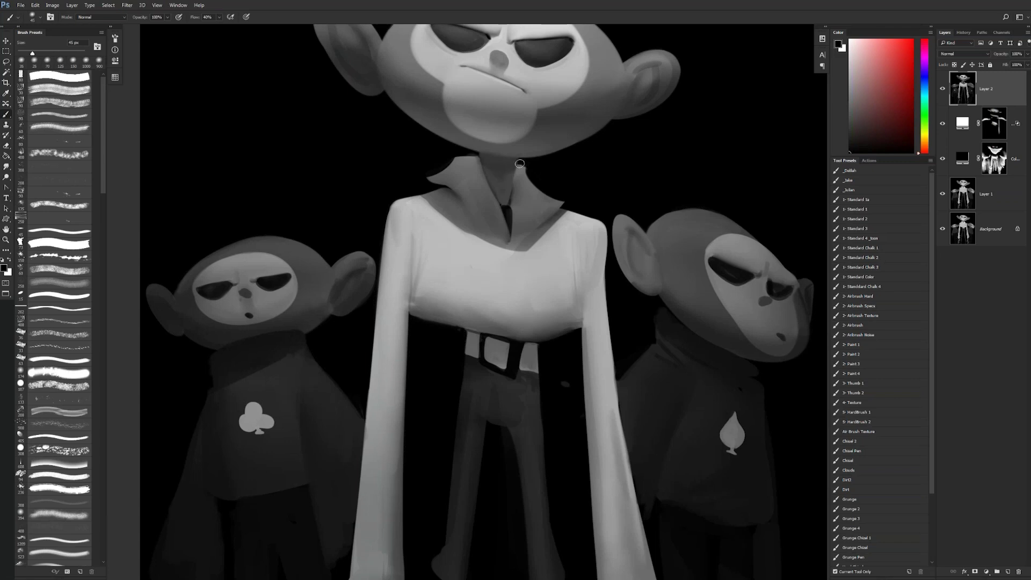
alt+click(512, 166)
key(d)
- Soften the central monkey's neck shading with the Smudge tool, mirror the canvas, and reduce the brush to 9 px
key(bracketleft)
key(bracketleft)
key(bracketleft)
key(bracketleft)
key(bracketleft)
key(r)
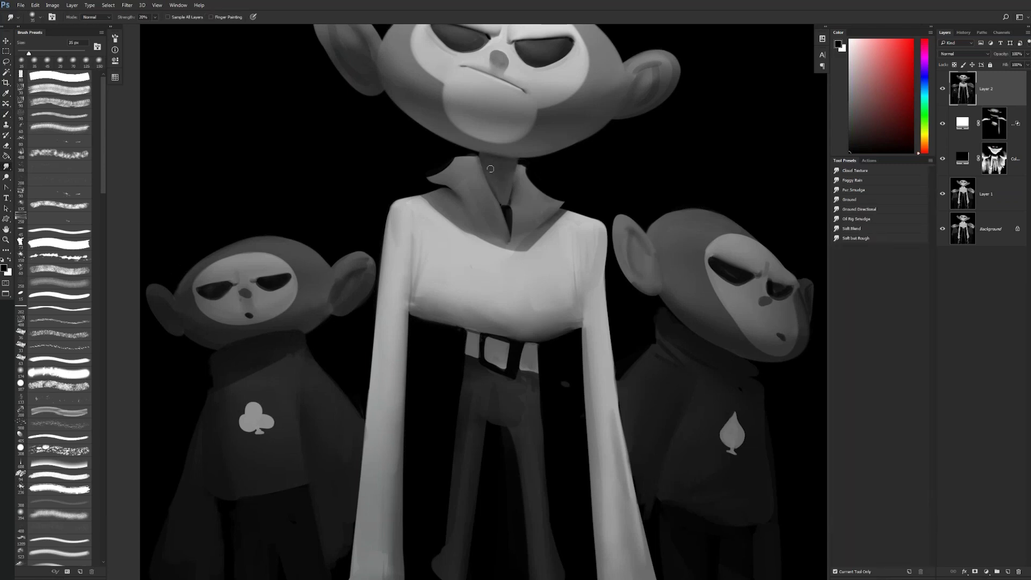
key(b)
key(ctrl+shift+h)
key(bracketleft)
key(bracketleft)
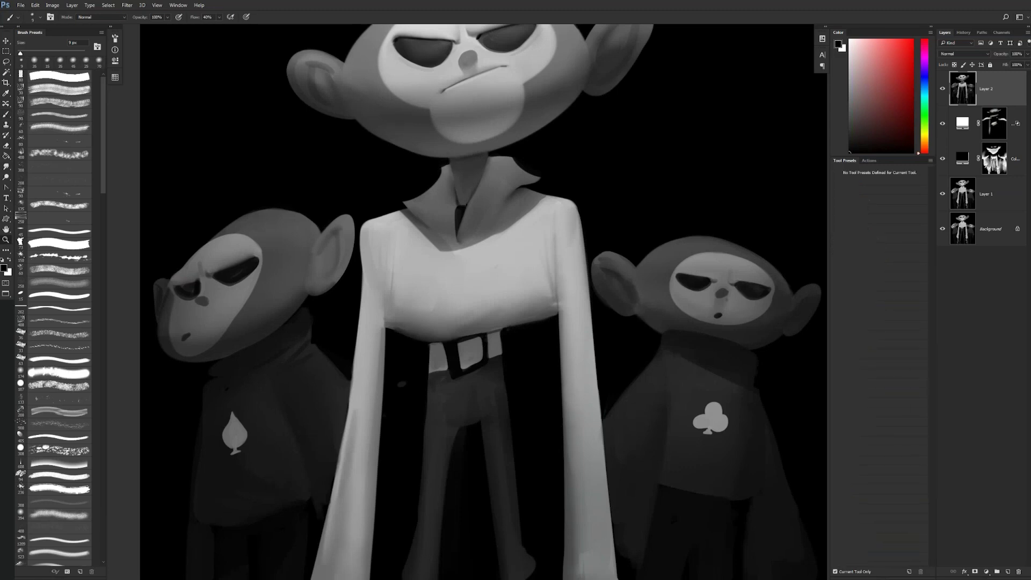
- Smudge the tones where the central monkey's neck meets the raised collar at 20% strength
key(z)
alt+click(500, 160)
alt+click(500, 161)
click(502, 165)
key(r)
drag(469, 156, 482, 159)
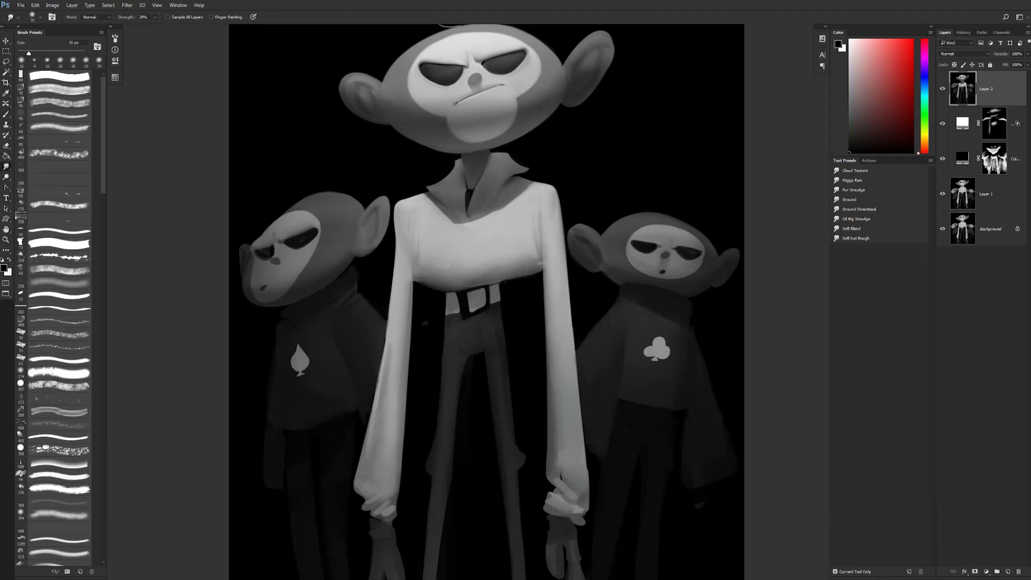
- Examine the central figure's neck, collar and sweater at several zoom levels in normal and mirrored view
key(z)
alt+click(480, 203)
alt+click(479, 203)
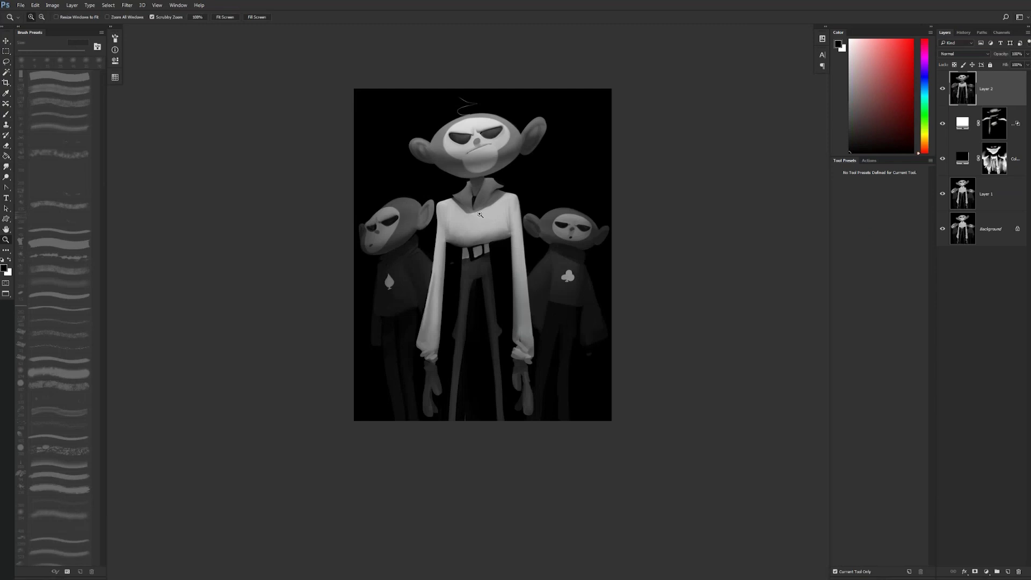
alt+click(480, 215)
click(479, 215)
click(479, 215)
click(478, 215)
key(b)
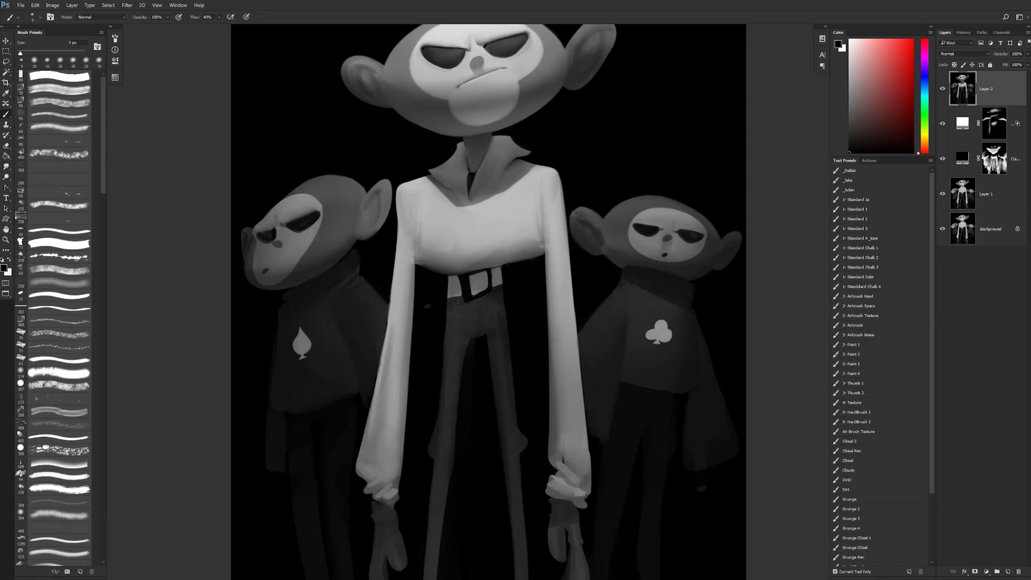
key(bracketright)
key(z)
alt+click(466, 209)
alt+click(466, 209)
key(ctrl+shift+h)
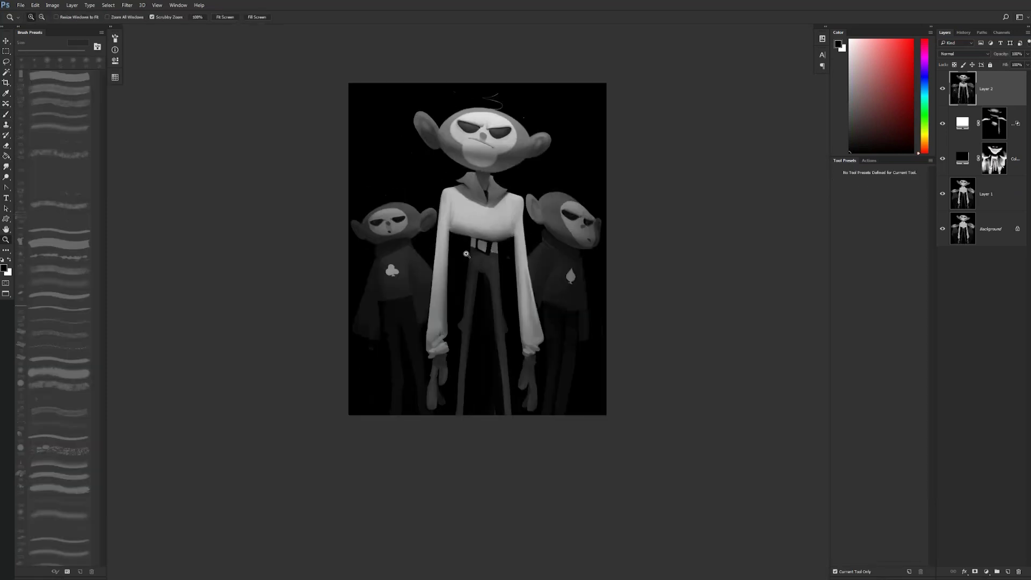
click(489, 220)
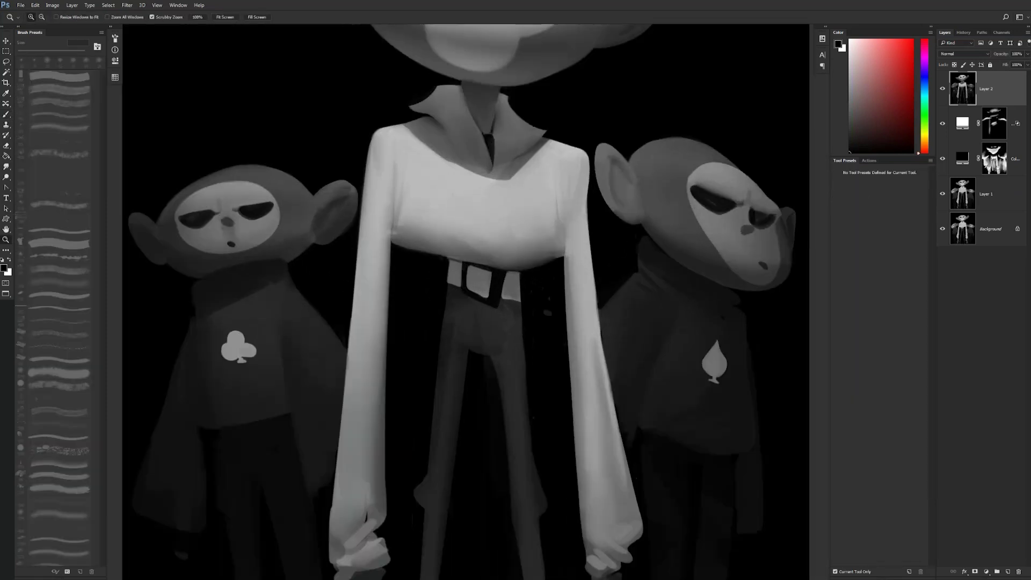
key(ctrl+shift+h)
drag(479, 190, 484, 234)
- Shade the central monkey's collar with grey sampled from it, enlarging the brush to 30 px
key(b)
alt+click(477, 139)
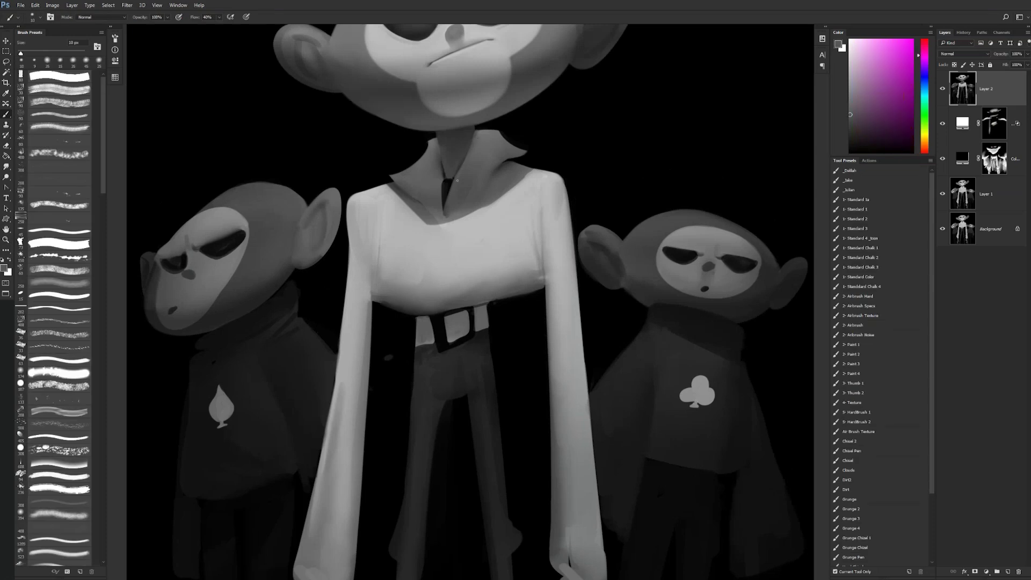
key(bracketright)
key(bracketright)
key(bracketright)
key(bracketright)
- Touch up the dark edges of the central monkey's collar with a small brush and sampled dark grey
key(z)
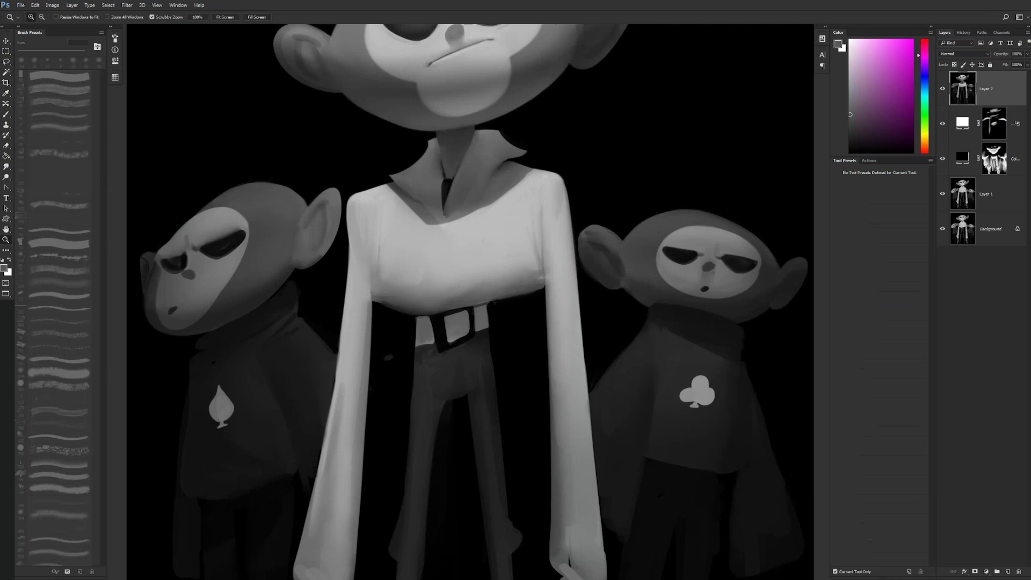
key(ctrl+0)
click(487, 185)
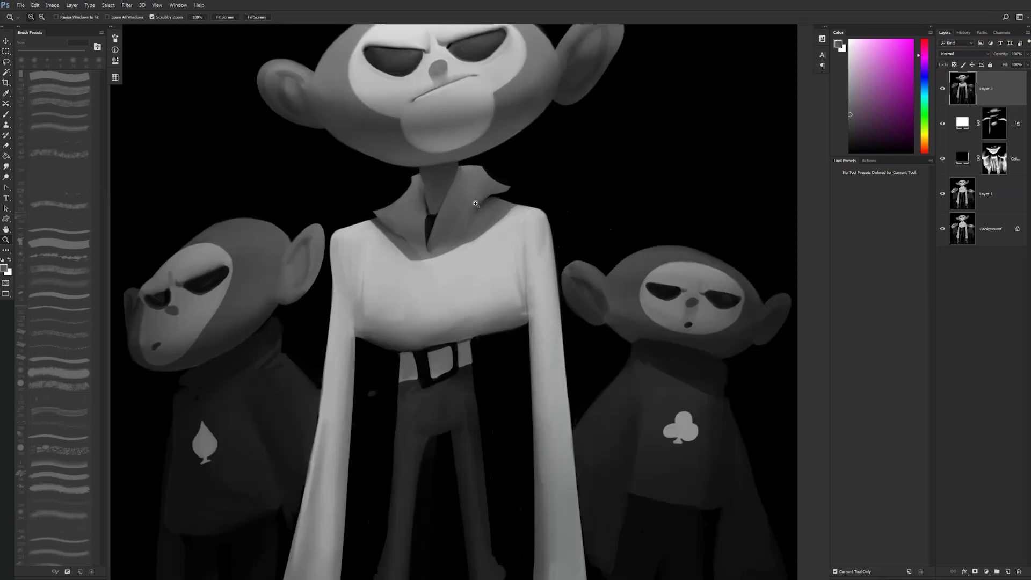
key(b)
key(bracketleft)
key(bracketleft)
key(bracketleft)
key(bracketleft)
key(bracketleft)
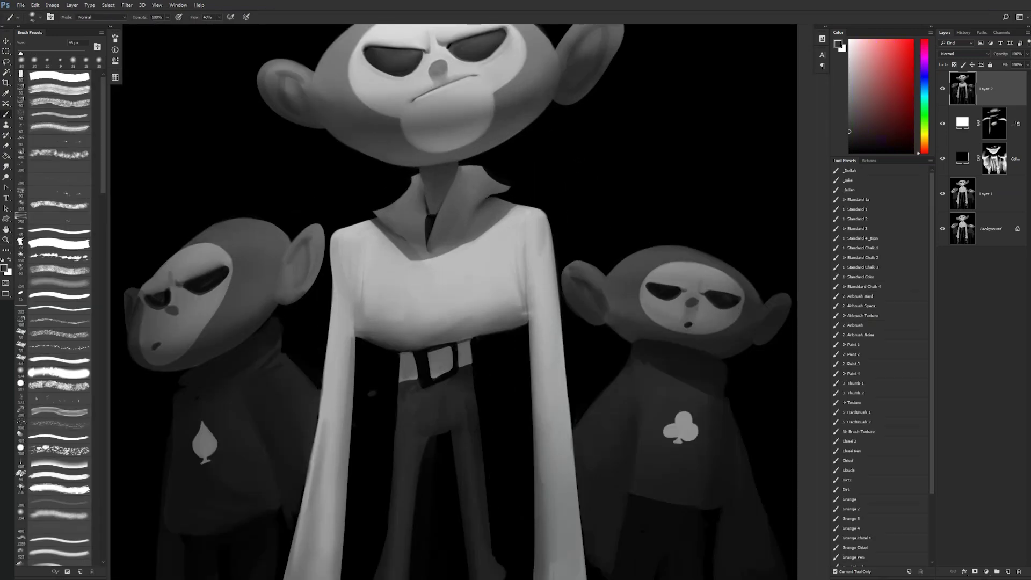
key(bracketright)
alt+click(456, 206)
- Paint broader tones over the club-side collar flap with a larger brush and greys sampled from the collar
key(bracketright)
key(bracketright)
key(bracketright)
key(bracketright)
key(bracketright)
key(bracketright)
key(bracketright)
key(bracketright)
key(bracketright)
alt+click(488, 190)
- Refine the club-side collar flap with varied brush sizes up to 30 px and smudge its fold smooth
key(bracketleft)
key(bracketleft)
key(bracketleft)
key(bracketleft)
key(bracketleft)
key(bracketleft)
key(bracketleft)
key(bracketleft)
key(bracketright)
key(bracketright)
key(bracketright)
key(bracketright)
key(bracketright)
key(bracketright)
key(bracketright)
key(bracketright)
alt+click(480, 192)
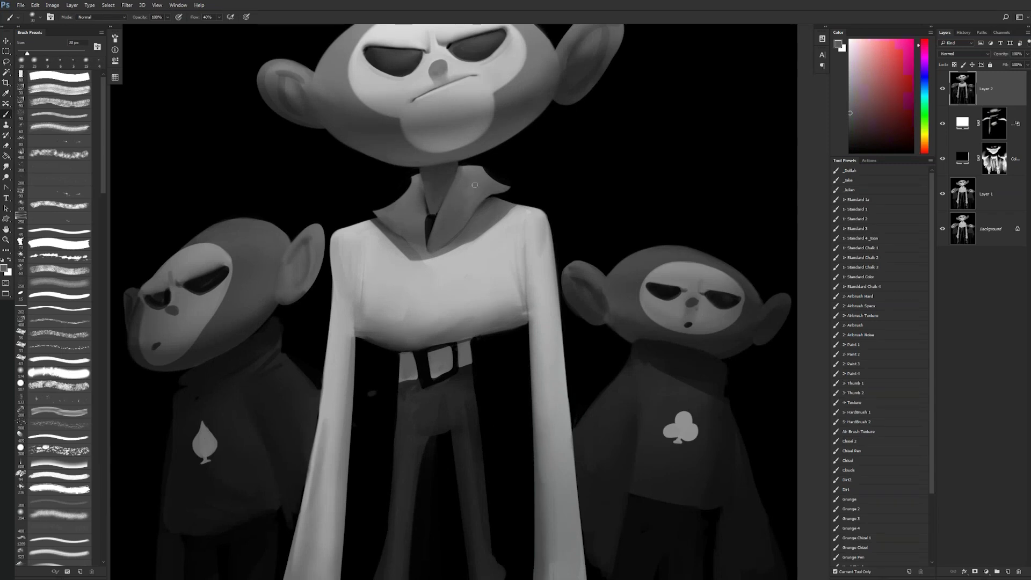
key(r)
drag(461, 191, 457, 203)
- Paint the shadow beneath the central monkey's collar at 30 px, sampling greys from the collar and sweater
key(z)
key(ctrl+0)
alt+click(458, 274)
alt+click(458, 273)
alt+click(458, 274)
click(458, 274)
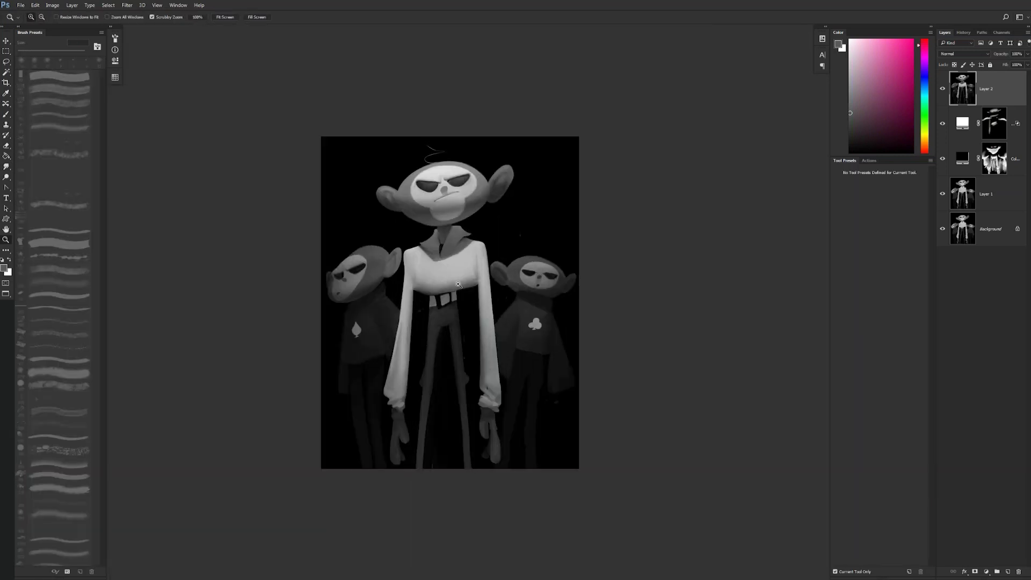
click(458, 274)
click(458, 274)
key(b)
alt+click(398, 239)
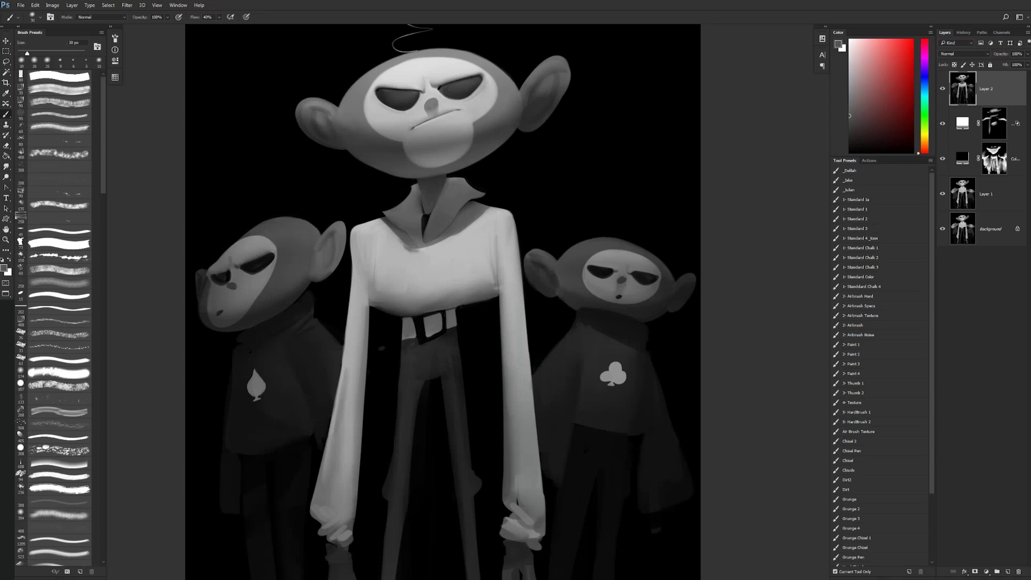
alt+click(423, 247)
mouse_move(423, 248)
mouse_down()
mouse_move(413, 248)
mouse_move(455, 235)
mouse_up()
drag(484, 213, 428, 248)
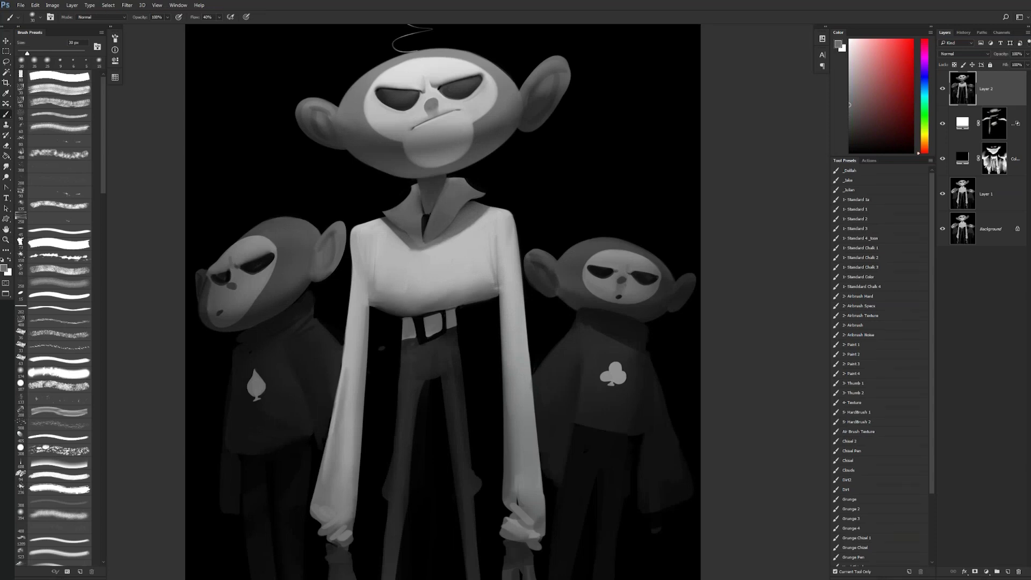
alt+click(413, 255)
alt+click(439, 233)
- Try to repaint the sweater just below the collar with sampled light grey at 80 px and undo the stroke
key(bracketright)
key(bracketright)
key(bracketright)
key(bracketright)
key(bracketright)
alt+click(485, 222)
drag(409, 247, 431, 247)
key(ctrl+z)
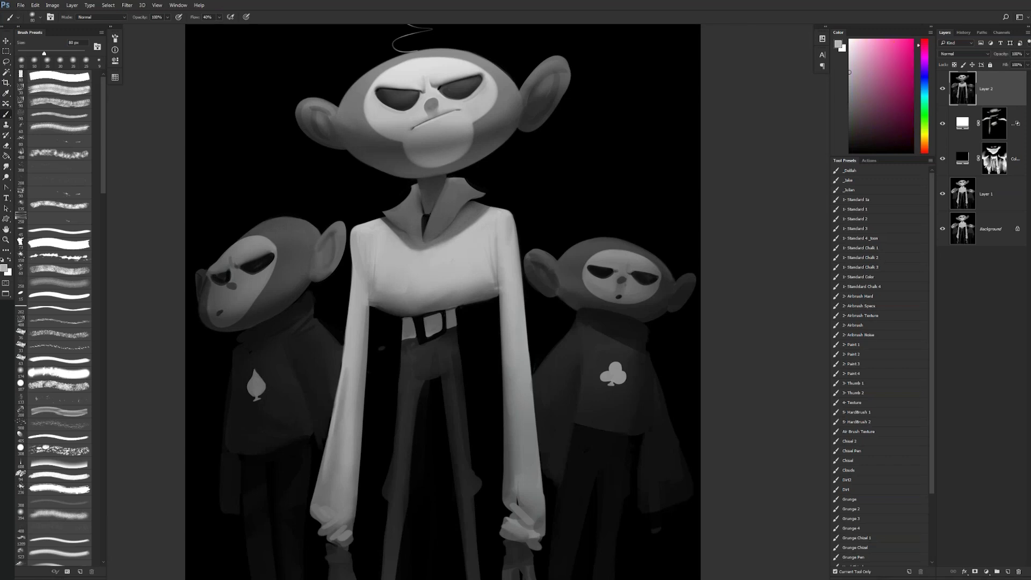
- Mirror the canvas and extend the collar's grey shadow toward the spade-side shoulder with a 50 px brush
alt+click(448, 289)
alt+click(448, 289)
alt+click(447, 288)
ctrl+click(447, 265)
ctrl+click(446, 264)
ctrl+click(446, 265)
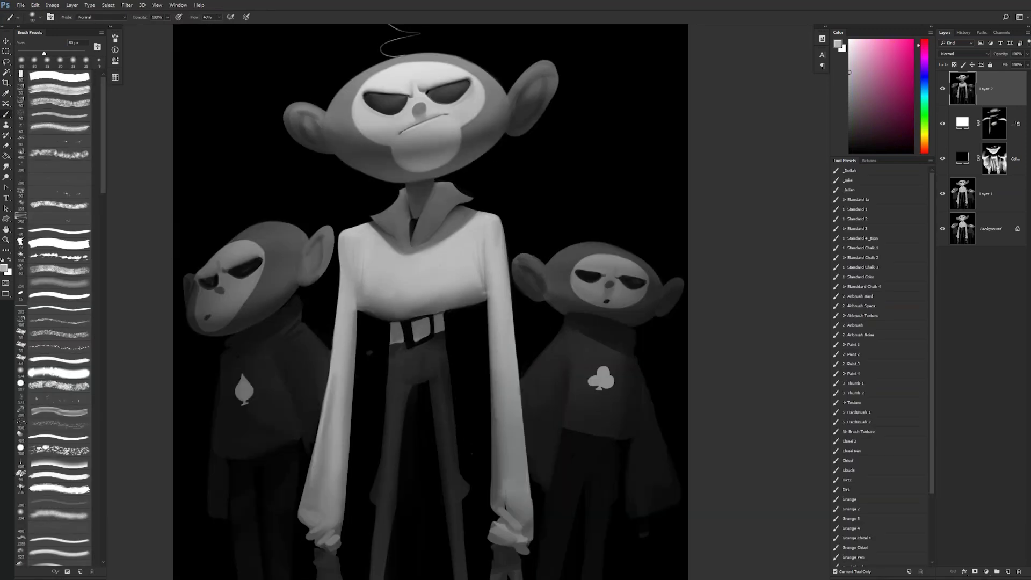
alt+click(386, 236)
key(ctrl+shift+h)
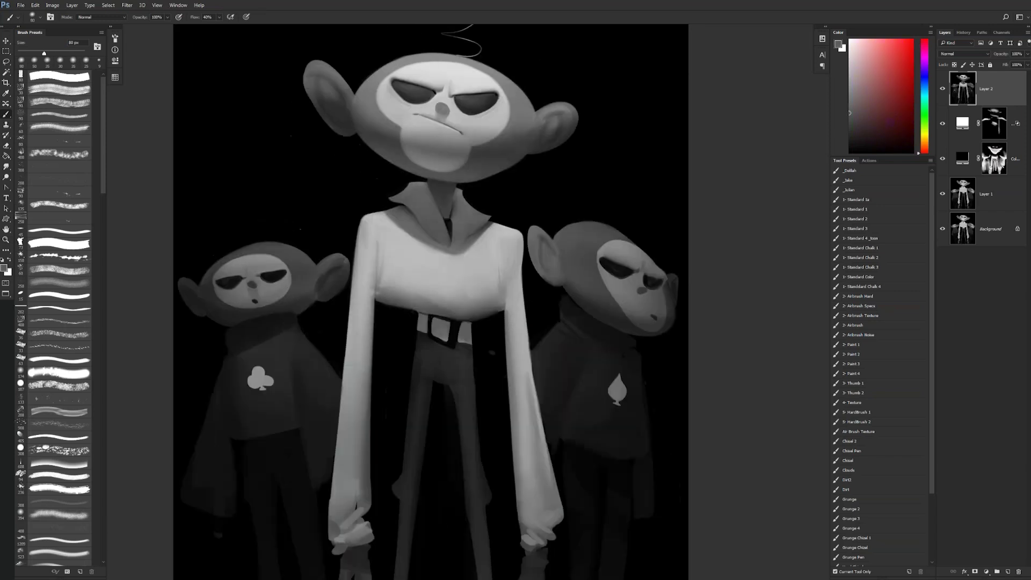
alt+click(515, 215)
key(bracketleft)
key(bracketleft)
key(bracketleft)
mouse_move(518, 232)
mouse_down()
mouse_move(470, 249)
mouse_move(488, 232)
mouse_up()
mouse_move(468, 248)
mouse_down()
mouse_move(493, 226)
mouse_move(509, 229)
mouse_move(489, 239)
mouse_up()
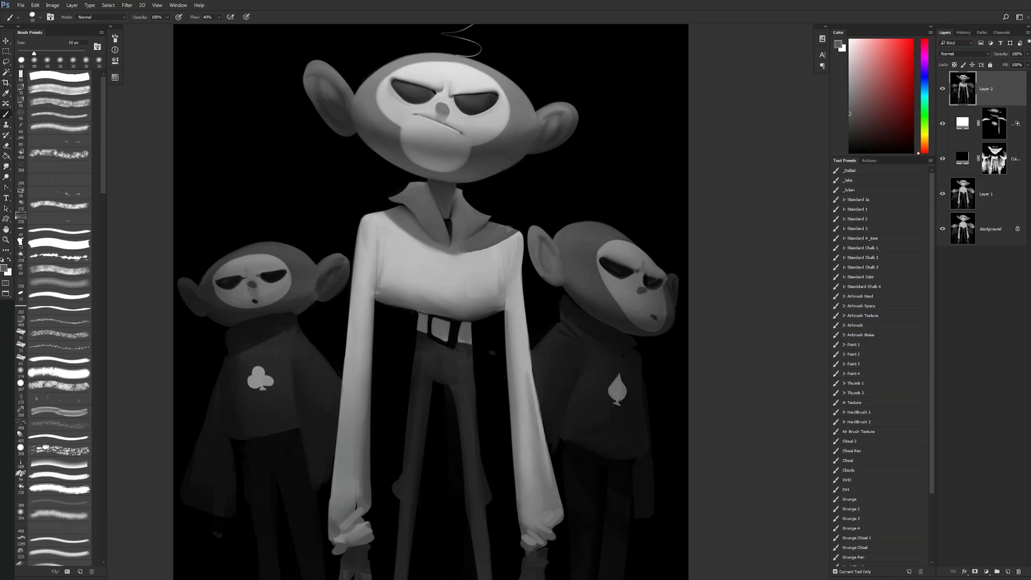
- Examine the new collar shadow against the whole painting, zoomed out, close up and mirrored
key(z)
alt+click(494, 304)
alt+click(494, 305)
alt+click(494, 304)
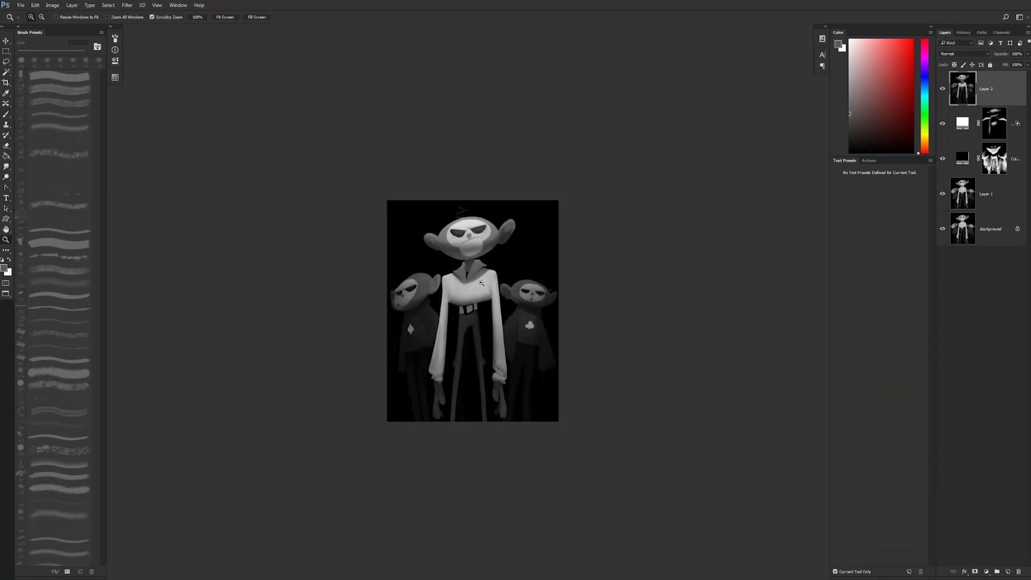
click(483, 284)
click(482, 284)
click(487, 275)
key(b)
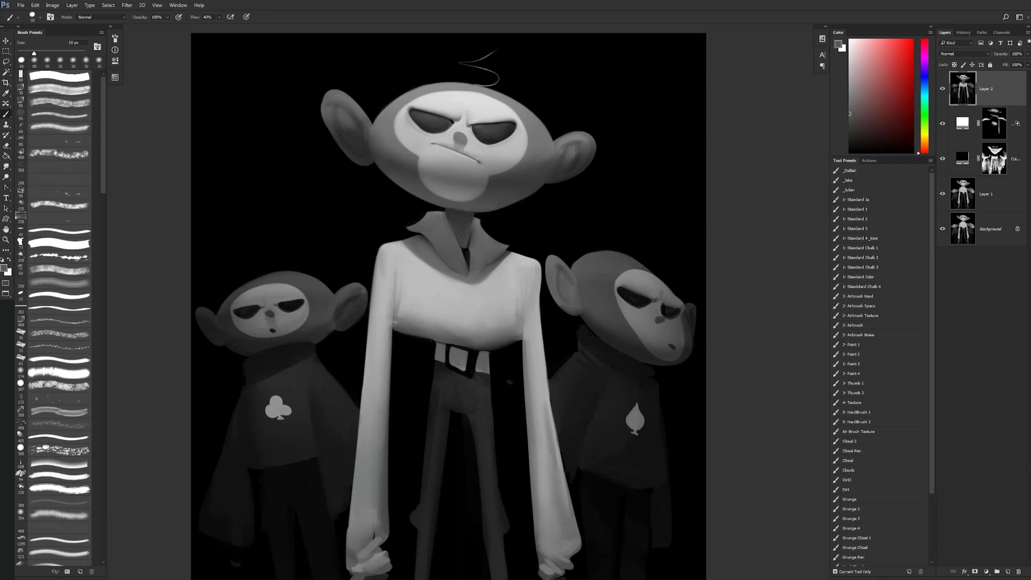
key(z)
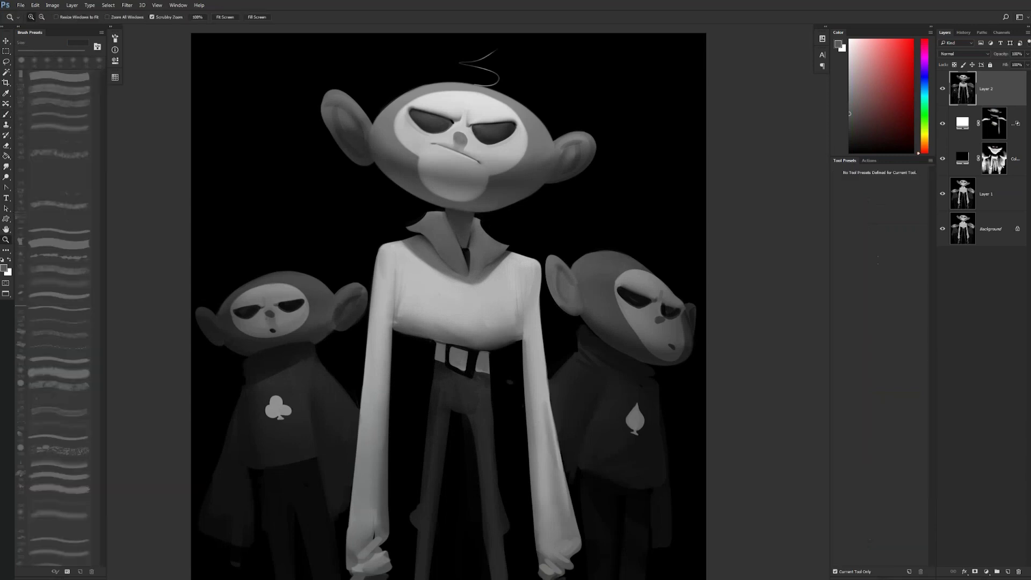
click(540, 255)
key(F2)
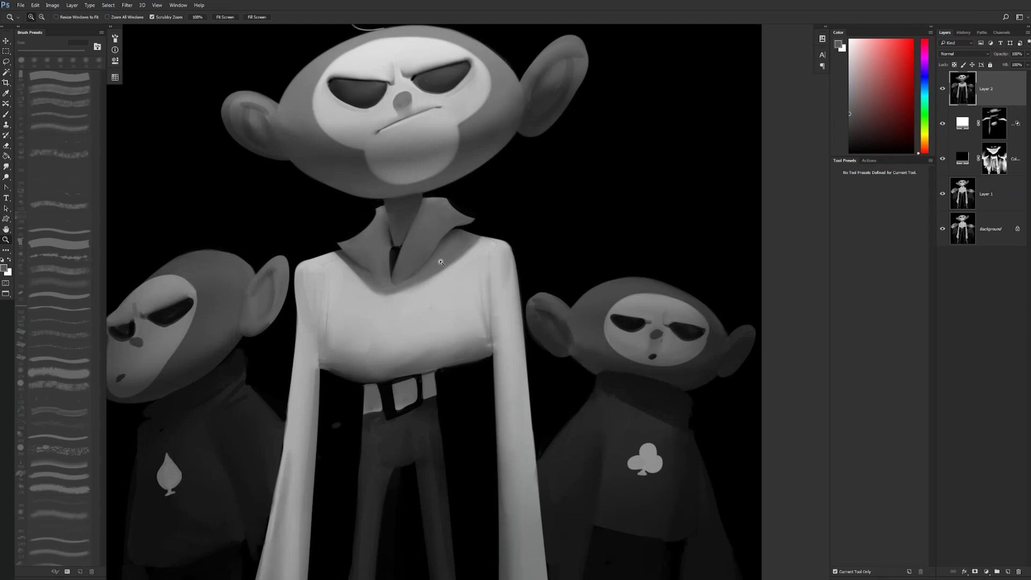
- Darken the collar shadow near the spade-side shoulder with a smaller brush and greys sampled at its edge
key(b)
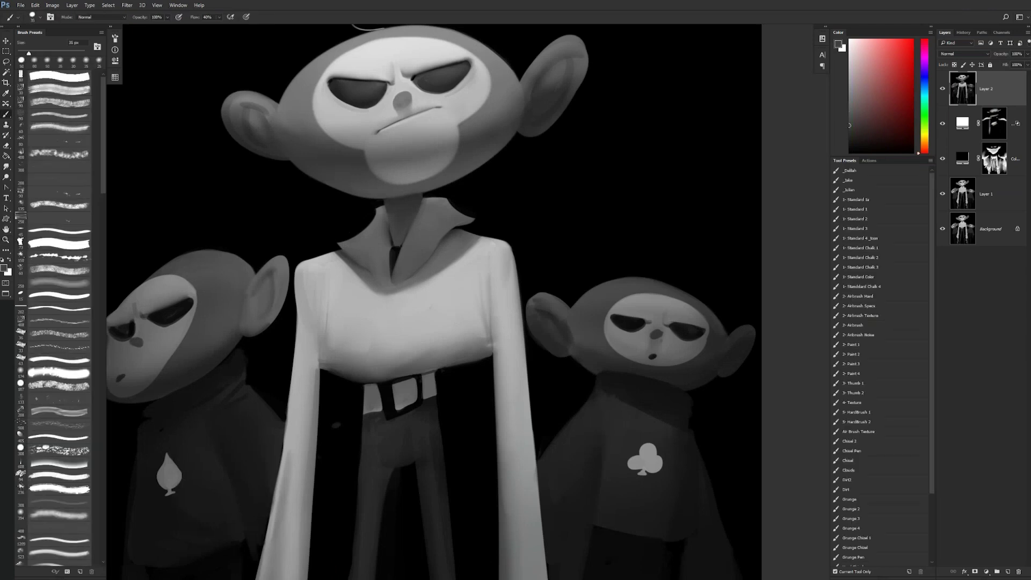
mouse_move(336, 253)
mouse_down()
mouse_move(364, 285)
mouse_move(335, 256)
mouse_up()
alt+click(335, 259)
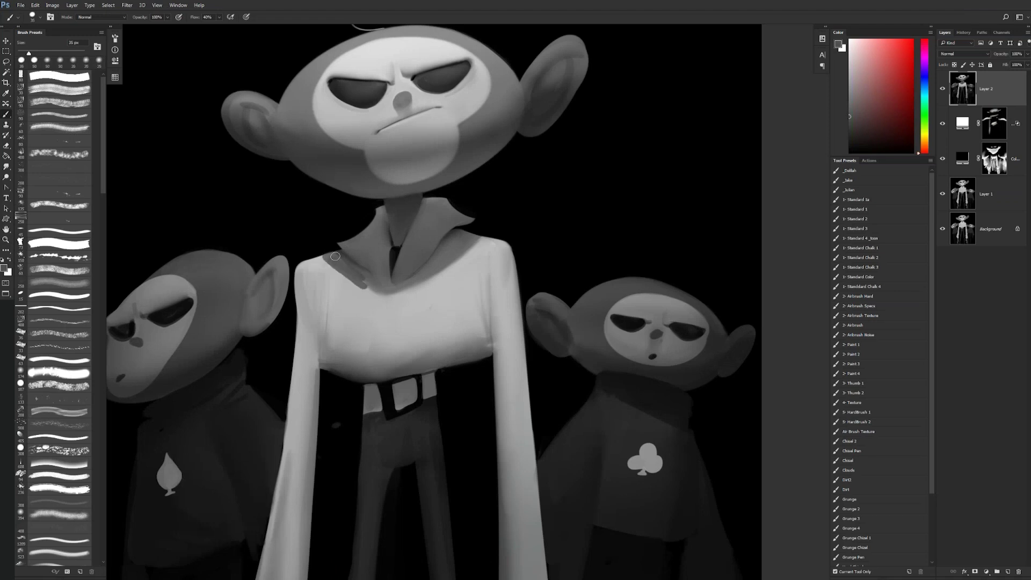
alt+click(323, 258)
alt+click(327, 256)
- Mirror the canvas and blend the collar shadow's edge near the spade-side shoulder using sampled greys and the Smudge tool
key(F2)
key(r)
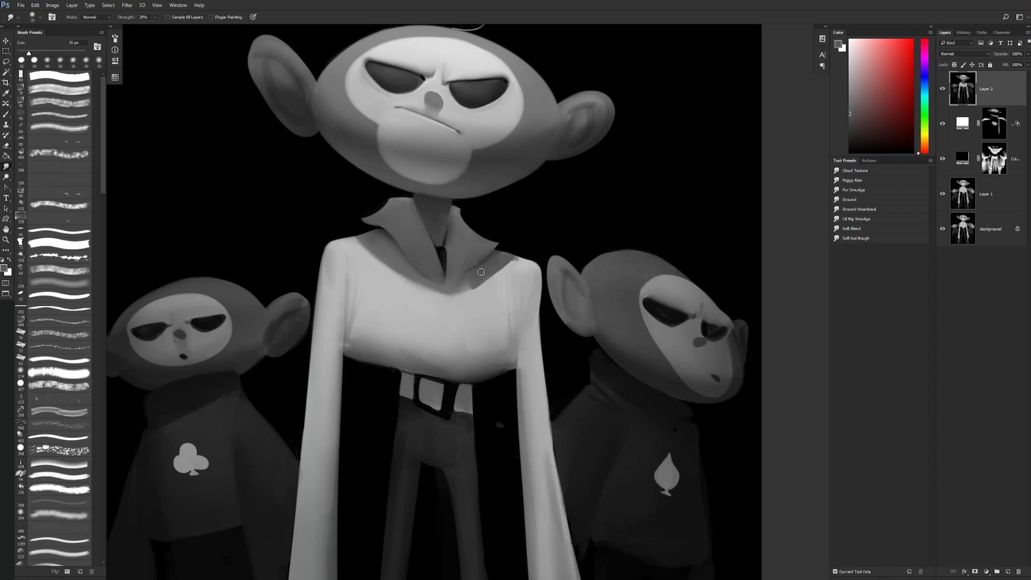
key(b)
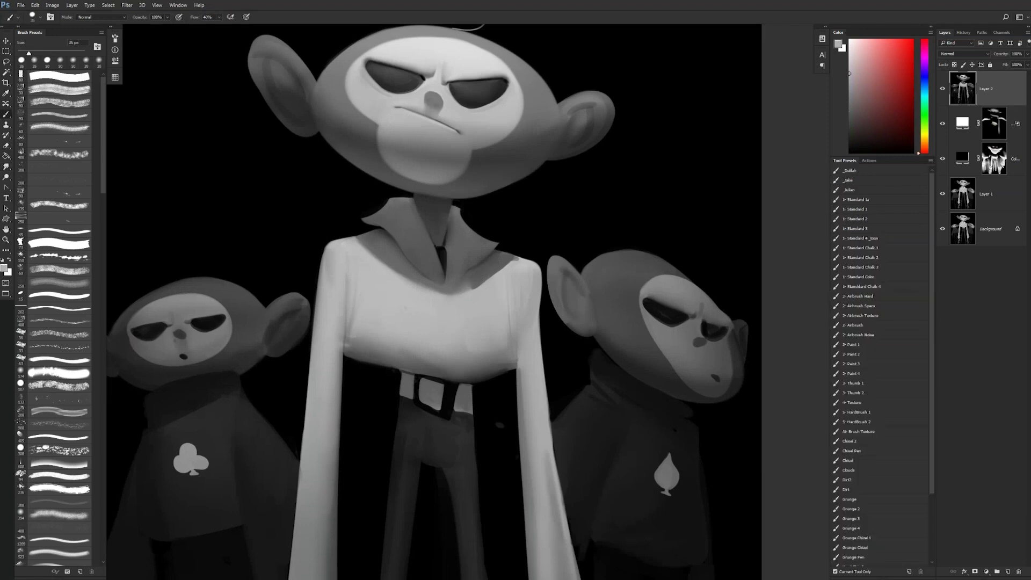
alt+click(506, 253)
alt+click(506, 252)
alt+click(506, 250)
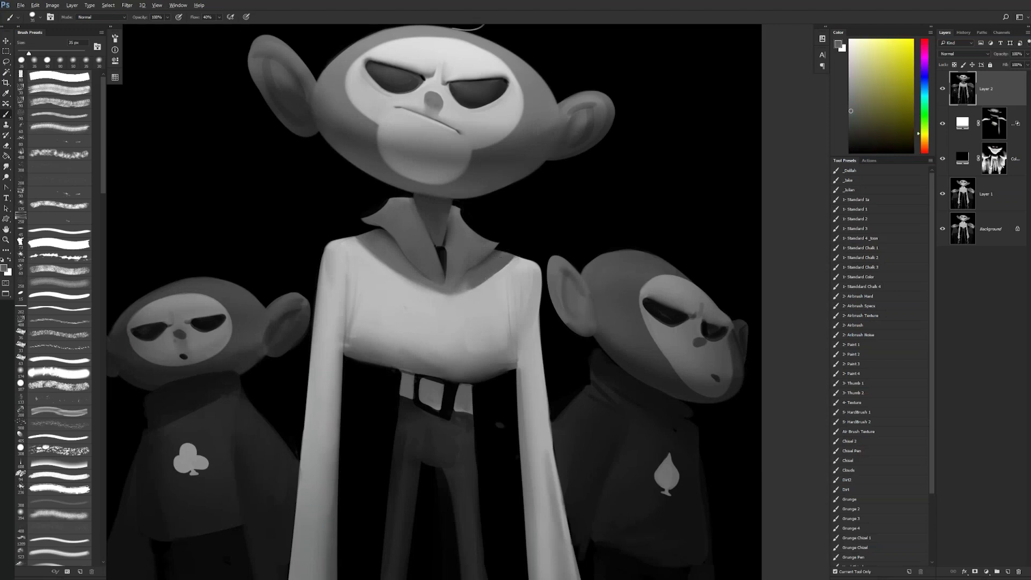
alt+click(483, 277)
key(r)
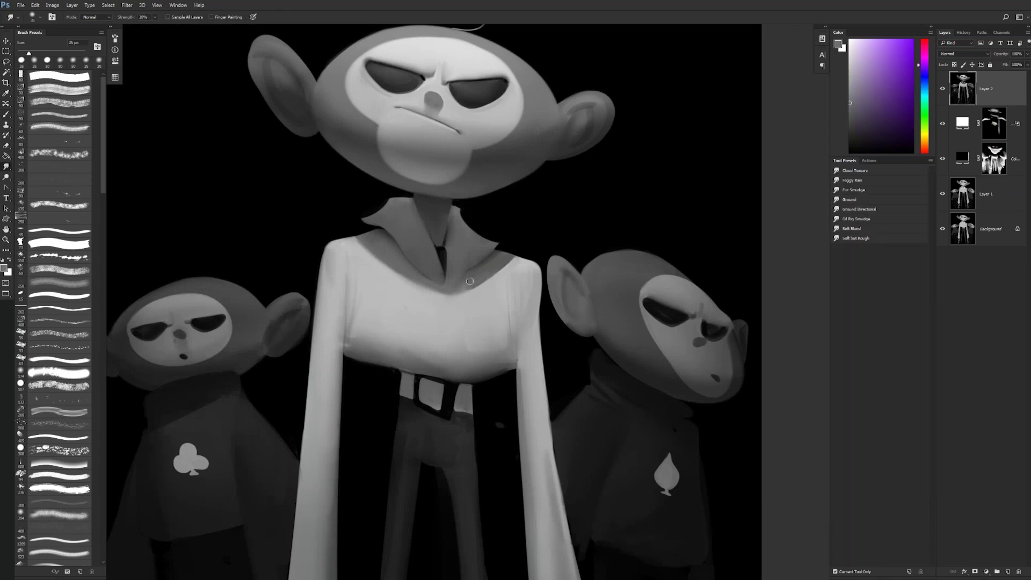
mouse_move(505, 257)
mouse_down()
mouse_move(468, 292)
mouse_move(486, 286)
mouse_up()
key(b)
alt+click(495, 279)
- Examine the whole painting zoomed out, mirrored back and without the interface panels
key(z)
alt+click(488, 295)
alt+click(489, 295)
alt+click(489, 295)
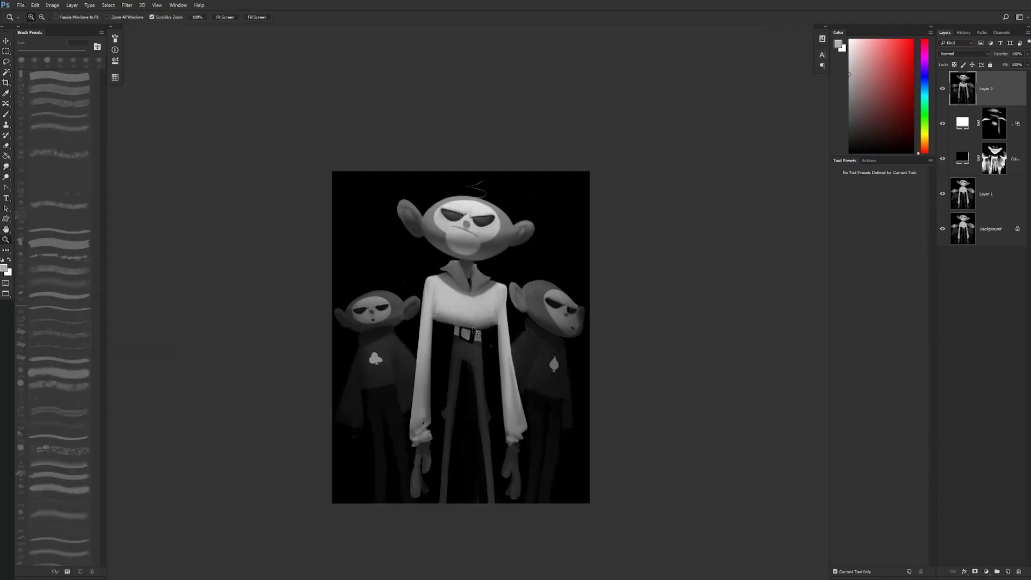
key(F2)
ctrl+click(468, 321)
ctrl+click(468, 321)
key(Tab)
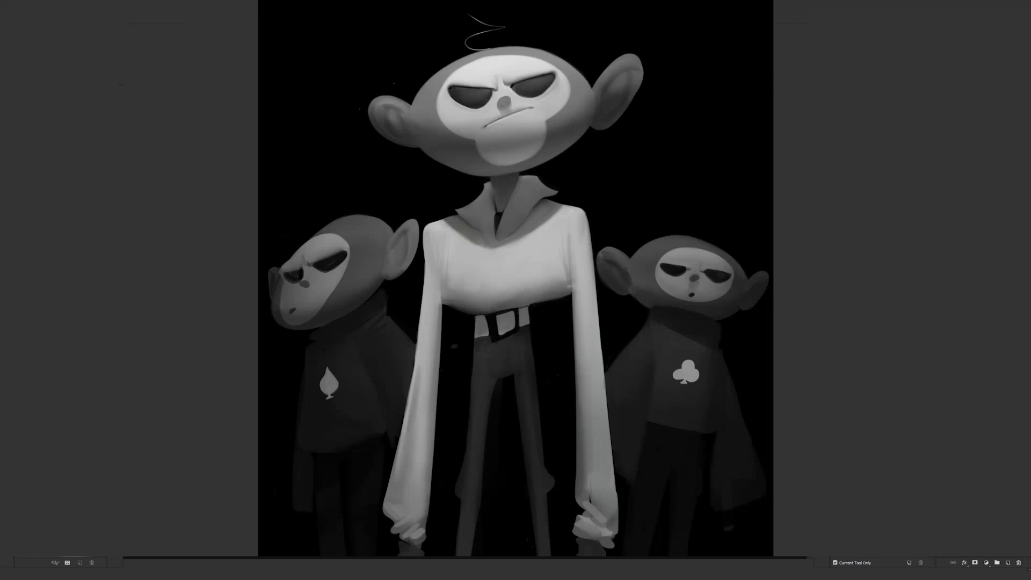
key(Tab)
- Refine the collar shadow's spade-side edge with a reduced brush and light and dark greys sampled from the sweater and shadow
click(875, 326)
alt+click(439, 222)
alt+click(461, 263)
key(bracketleft)
key(bracketleft)
key(bracketleft)
key(bracketleft)
key(bracketleft)
key(bracketleft)
drag(465, 250, 477, 259)
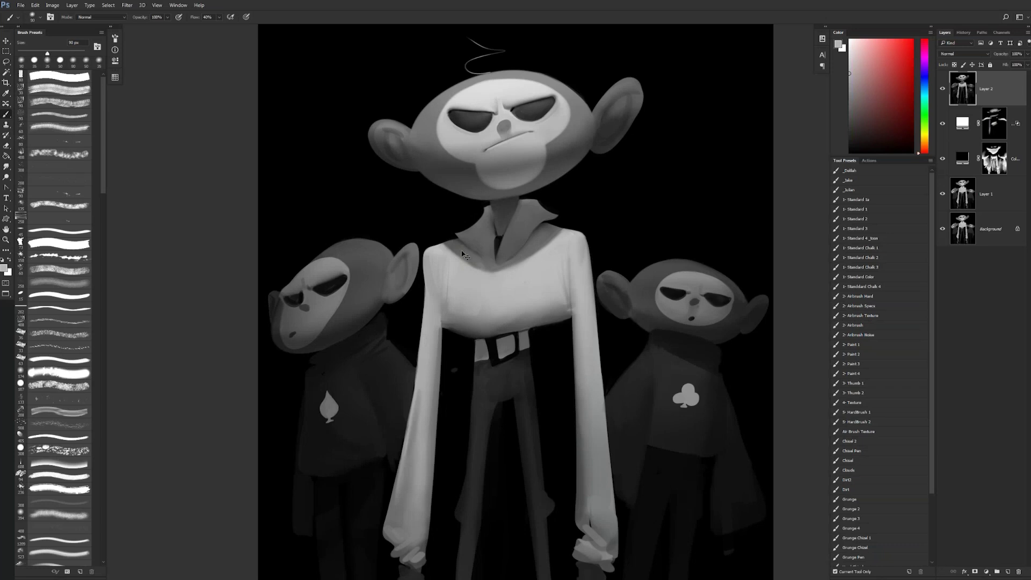
alt+click(481, 262)
alt+click(482, 261)
key(z)
alt+click(523, 295)
alt+click(523, 294)
alt+click(522, 291)
click(523, 288)
click(523, 287)
key(b)
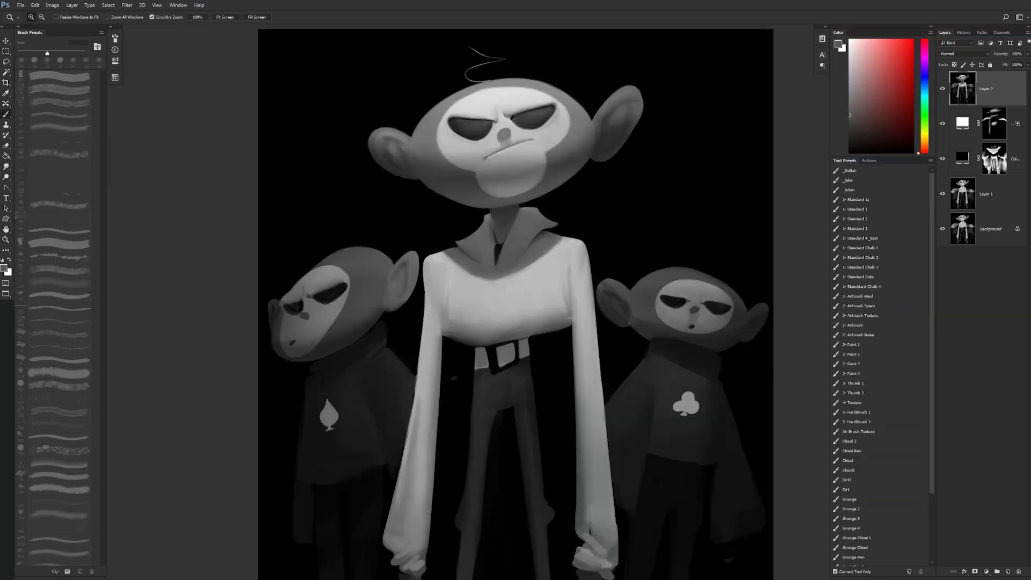
- Refine the shading of the central figure's small ear with a 45 px brush and greys sampled from the ear and head
key(d)
key(bracketleft)
key(bracketleft)
key(bracketleft)
key(bracketleft)
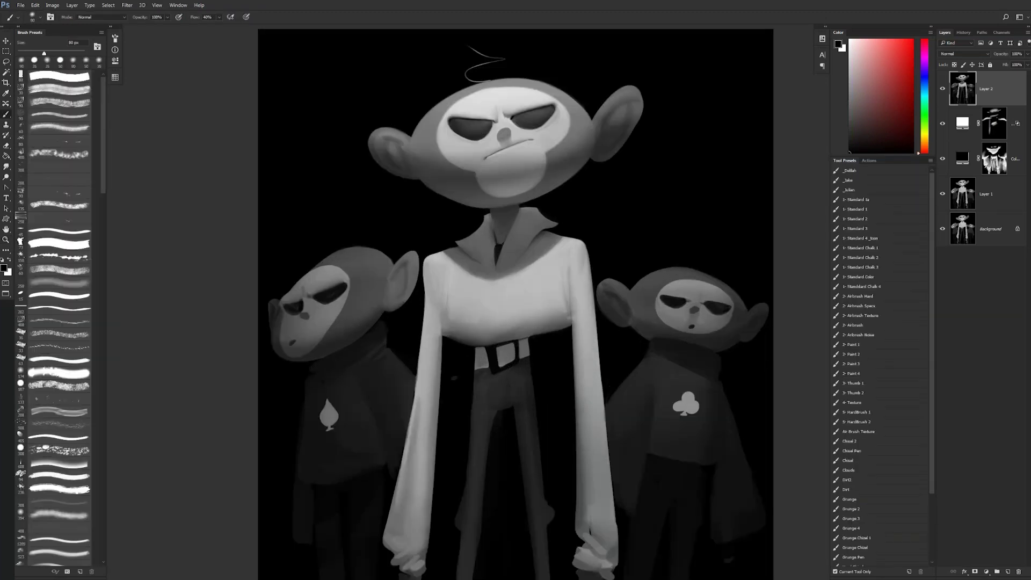
key(bracketleft)
key(bracketleft)
key(bracketleft)
key(bracketleft)
key(bracketright)
key(bracketleft)
key(bracketleft)
key(bracketleft)
key(bracketleft)
key(bracketleft)
key(bracketleft)
key(bracketleft)
key(bracketright)
key(bracketright)
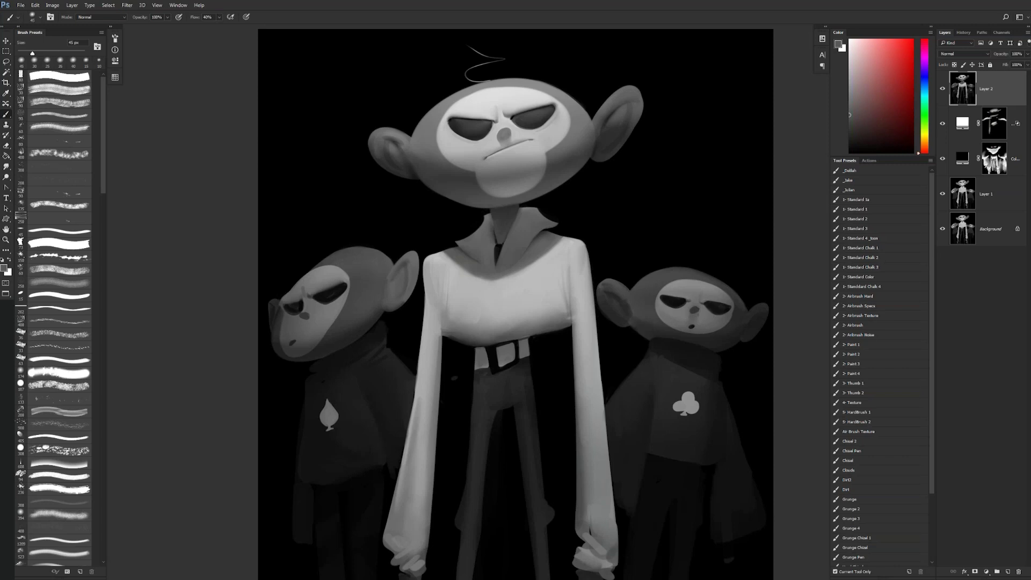
alt+click(389, 168)
alt+click(389, 169)
alt+click(391, 155)
alt+click(404, 165)
alt+click(409, 162)
alt+click(405, 147)
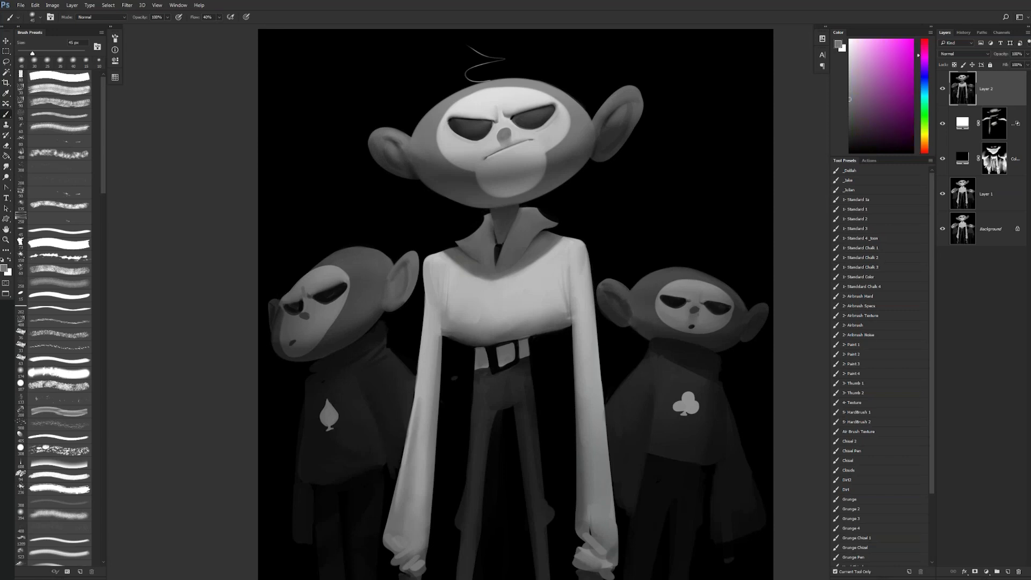
- Blend the area where the central figure's large ear meets the head, using sampled greys and the Smudge tool
alt+click(506, 199)
alt+click(506, 198)
ctrl+click(511, 194)
ctrl+click(511, 194)
alt+click(606, 140)
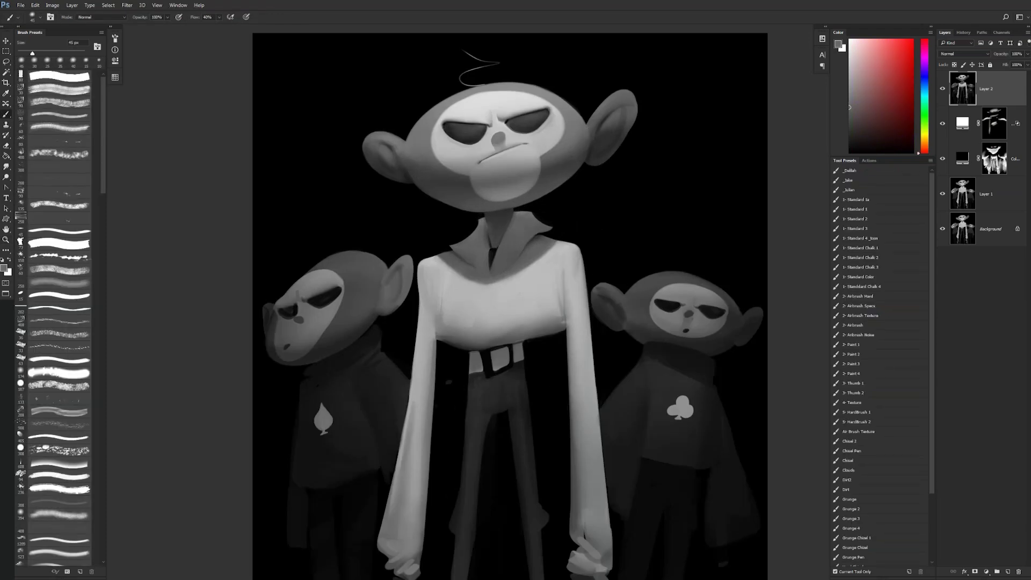
alt+click(578, 132)
key(r)
drag(582, 132, 583, 134)
key(b)
- Mirror the canvas and touch up the small ear's lower join with the head using sampled dark greys and a fine brush
key(ctrl+shift+h)
alt+click(617, 144)
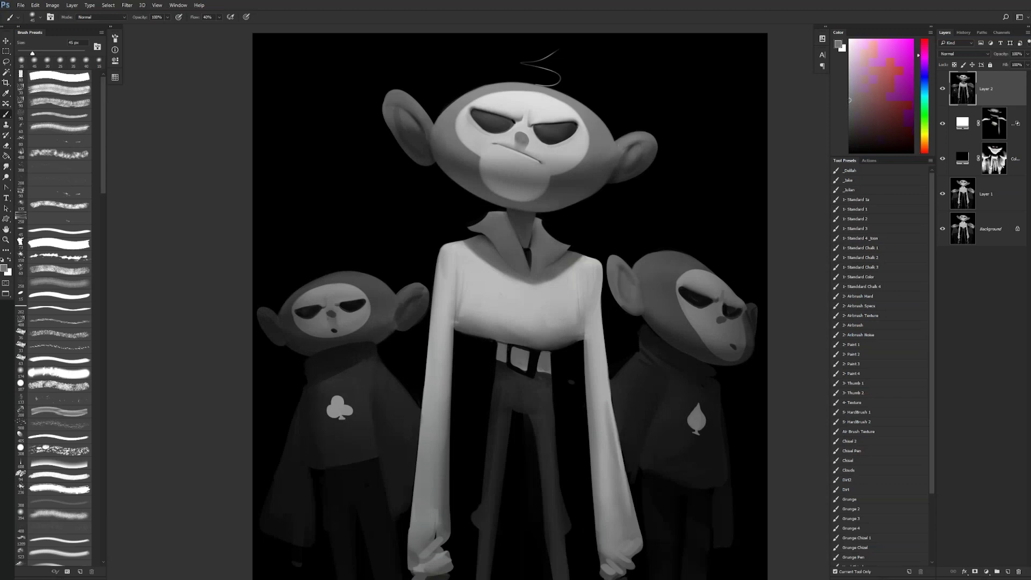
key(bracketleft)
key(bracketleft)
key(bracketleft)
key(bracketleft)
key(bracketleft)
alt+click(614, 174)
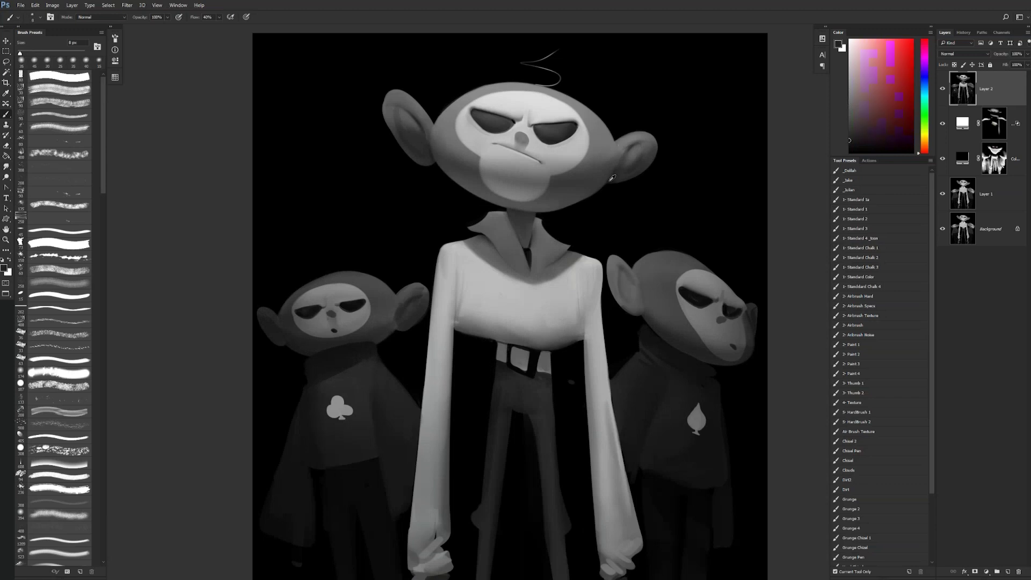
key(bracketright)
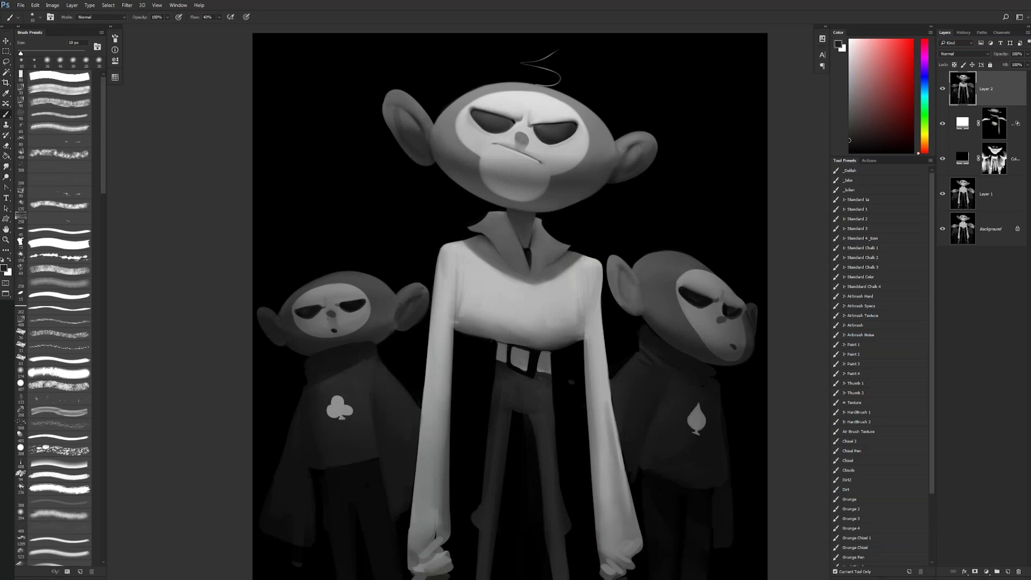
key(bracketright)
key(bracketleft)
key(bracketleft)
key(bracketleft)
key(bracketright)
key(bracketright)
key(bracketright)
key(bracketright)
key(bracketright)
- Examine the central head and ears in both mirrored orientations, zoomed out and close up
key(ctrl+shift+h)
key(ctrl+shift+h)
key(z)
key(ctrl+shift+h)
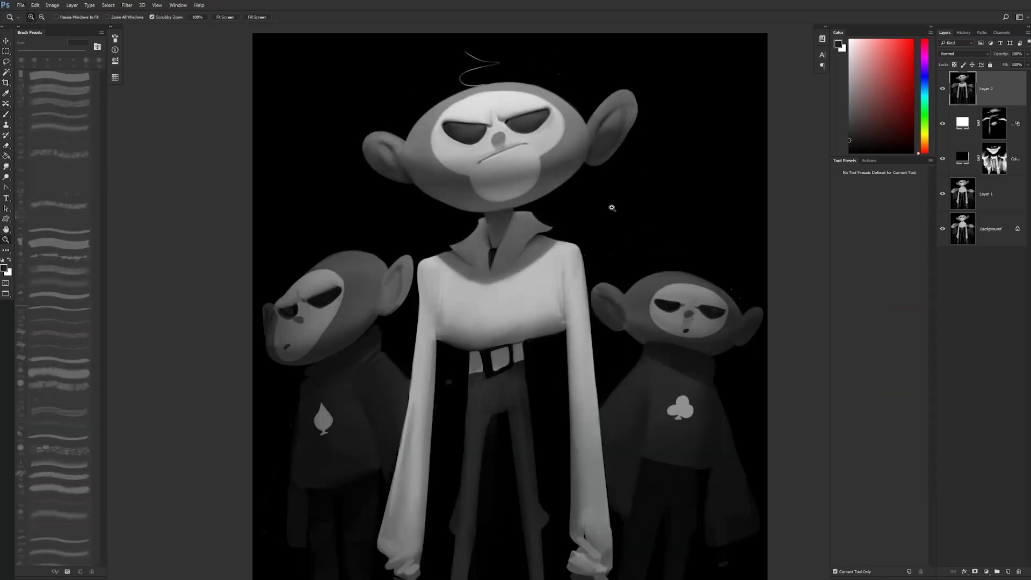
alt+click(616, 208)
alt+click(615, 208)
alt+click(616, 207)
click(617, 207)
click(620, 200)
click(620, 200)
click(402, 176)
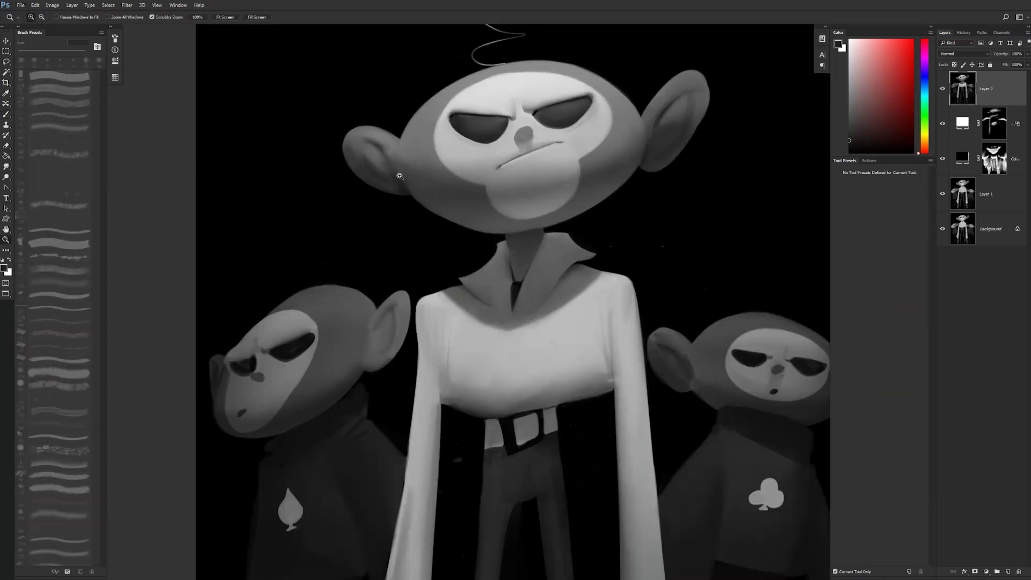
- Paint the edge where the small ear meets the central head with sampled greys and a 30 px brush
key(r)
key(bracketright)
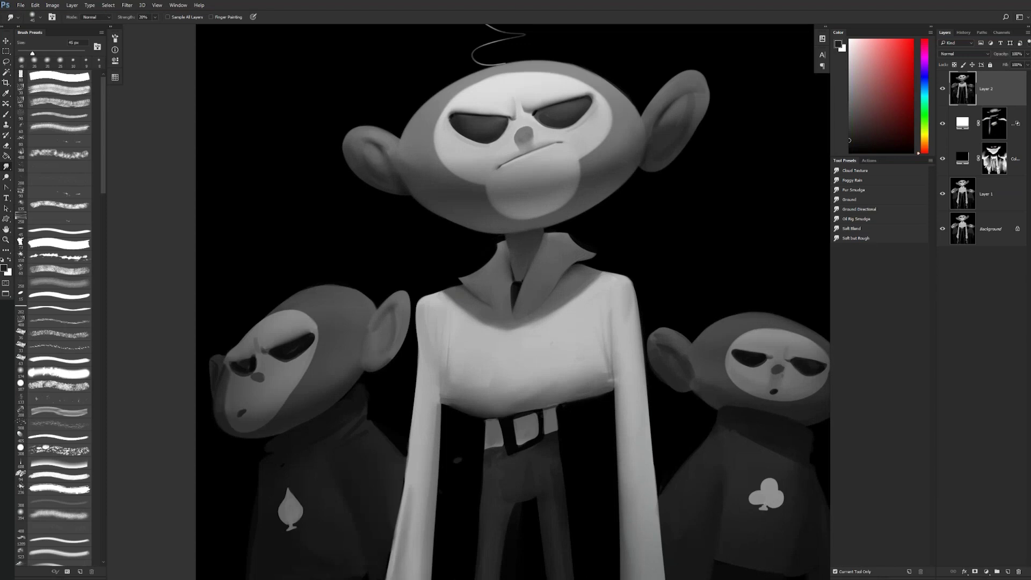
key(b)
alt+click(404, 150)
drag(403, 150, 401, 142)
alt+click(403, 152)
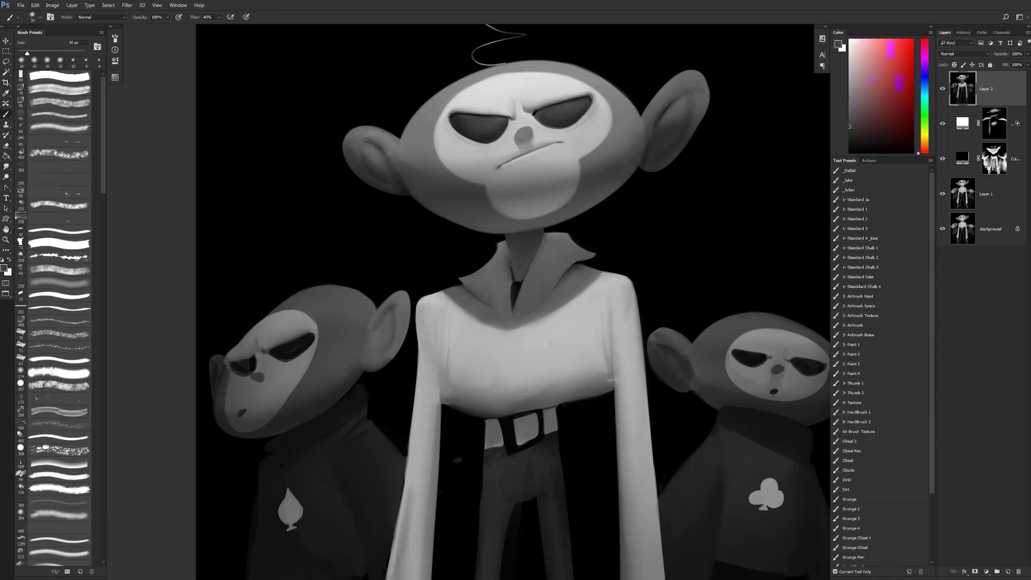
alt+click(413, 179)
- Reset the painting colours to black and white and set the brush size to 20 px
key(bracketright)
key(bracketright)
key(bracketright)
key(bracketright)
key(bracketright)
key(bracketright)
key(bracketright)
key(bracketright)
key(bracketright)
key(bracketright)
alt+click(348, 344)
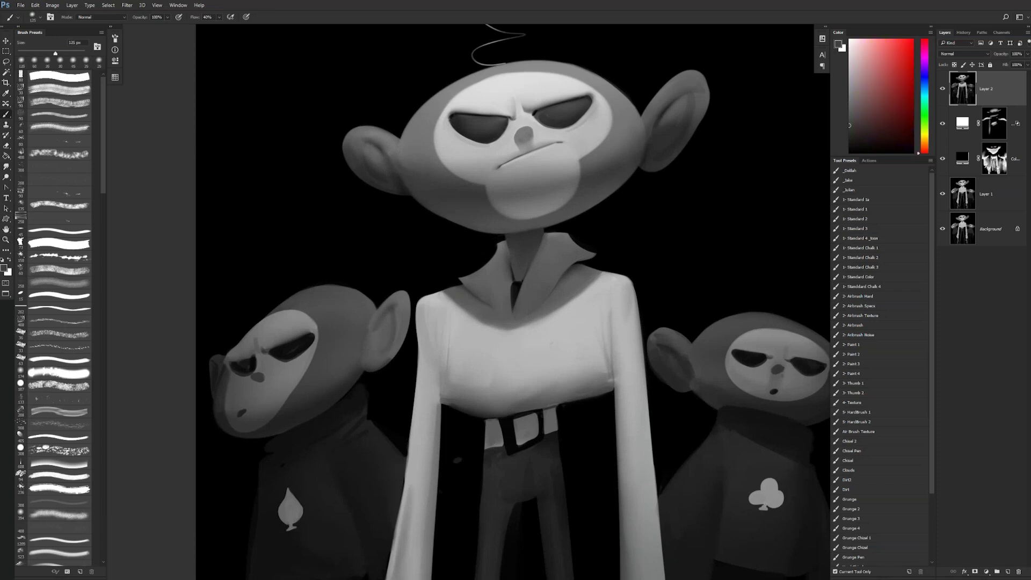
key(bracketleft)
key(d)
key(bracketleft)
key(bracketleft)
key(bracketleft)
key(bracketleft)
key(bracketleft)
key(bracketleft)
key(bracketleft)
key(bracketleft)
key(l)
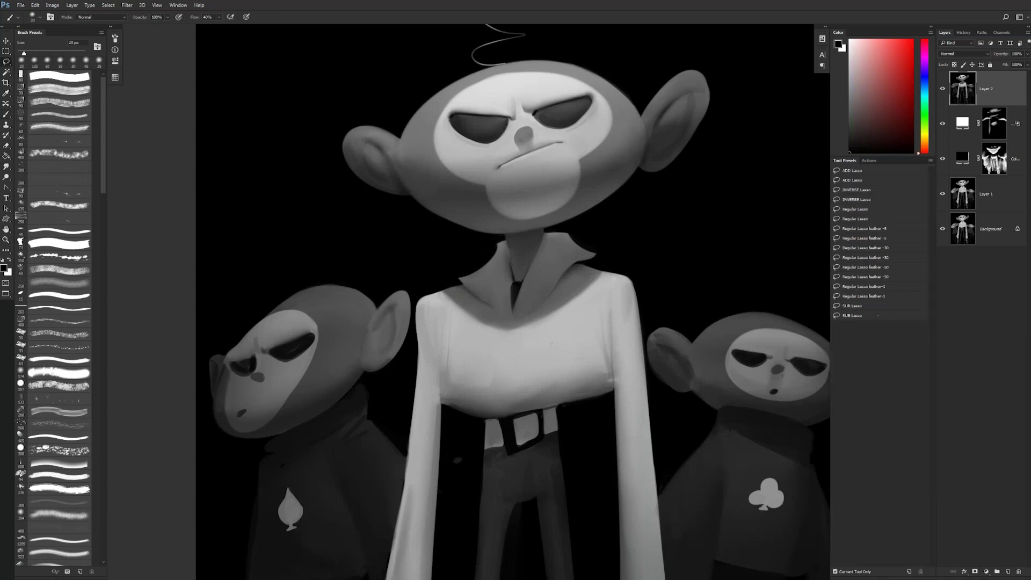
mouse_move(404, 129)
mouse_down()
mouse_move(420, 201)
mouse_move(406, 232)
mouse_move(302, 116)
mouse_move(429, 202)
mouse_up()
key(ctrl+d)
key(ctrl+d)
mouse_move(405, 130)
mouse_down()
mouse_move(414, 204)
mouse_move(449, 198)
mouse_move(451, 175)
mouse_move(401, 192)
mouse_move(485, 210)
mouse_up()
key(ctrl+d)
key(ctrl+d)
- Shade the base of the small ear in black with a 300 px brush, masked by an inverted lasso selection along the head's edge
mouse_move(437, 96)
mouse_down()
mouse_move(398, 153)
mouse_move(475, 223)
mouse_up()
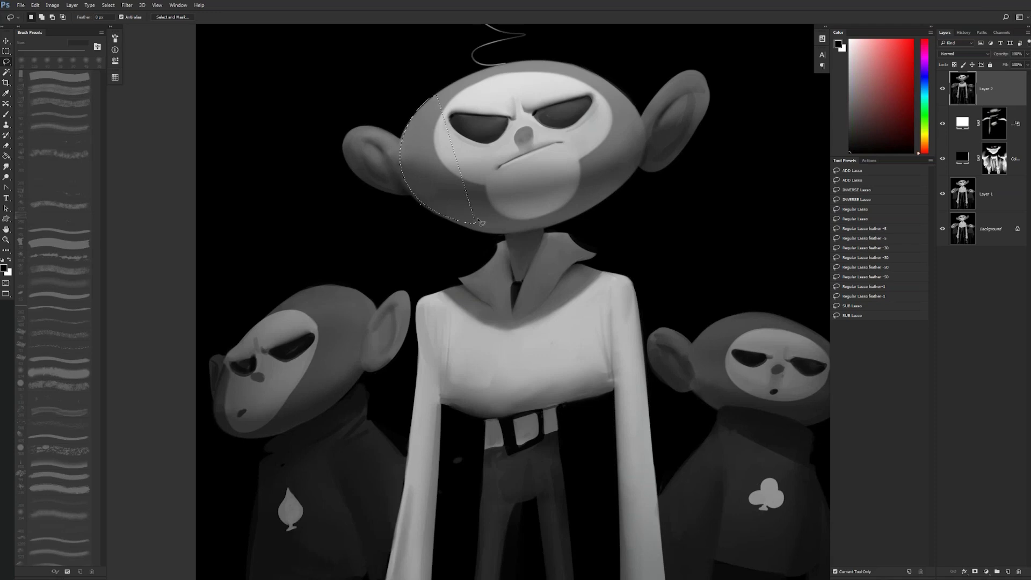
drag(442, 186, 440, 186)
key(b)
key(bracketright)
key(bracketright)
key(bracketright)
key(bracketright)
key(bracketright)
key(bracketright)
key(bracketright)
key(bracketright)
key(bracketright)
key(bracketright)
key(bracketright)
key(bracketright)
key(bracketright)
key(bracketright)
key(bracketright)
key(bracketright)
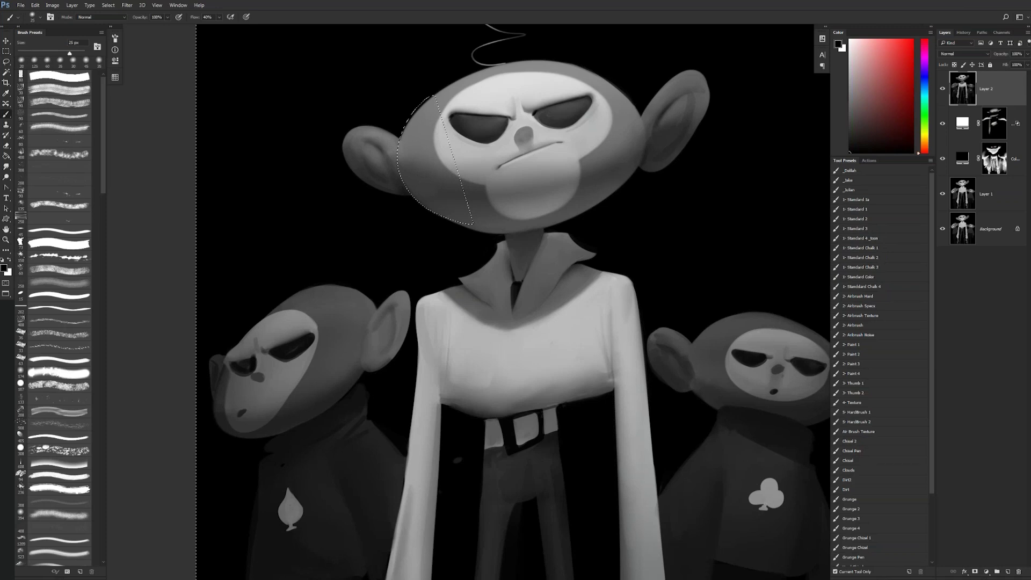
drag(409, 141, 413, 175)
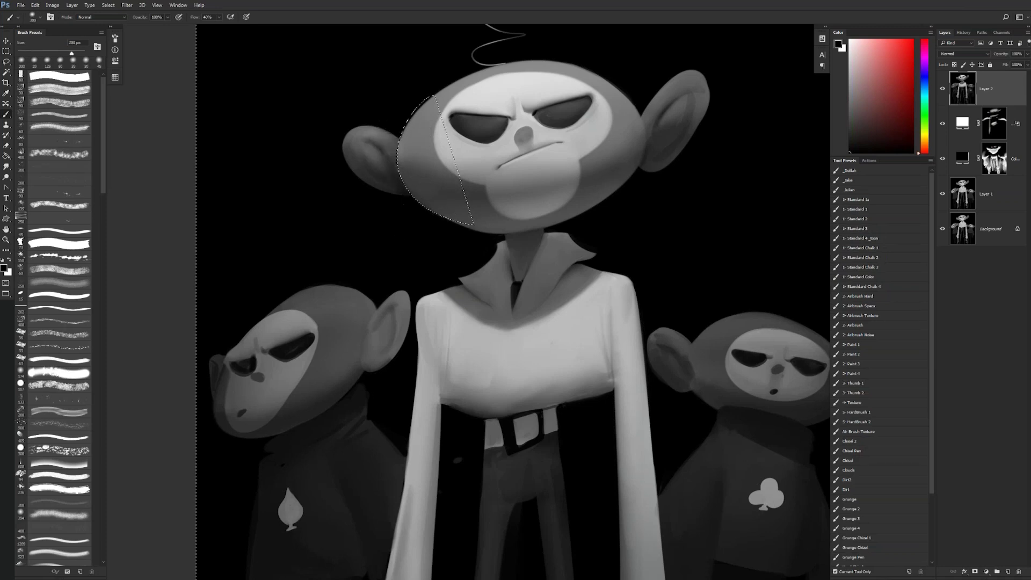
key(ctrl+d)
- Shade the large ear's join with the central head within a lasso selection, using the 300 px black brush
ctrl+alt+click(451, 243)
ctrl+alt+click(451, 242)
ctrl+alt+click(451, 243)
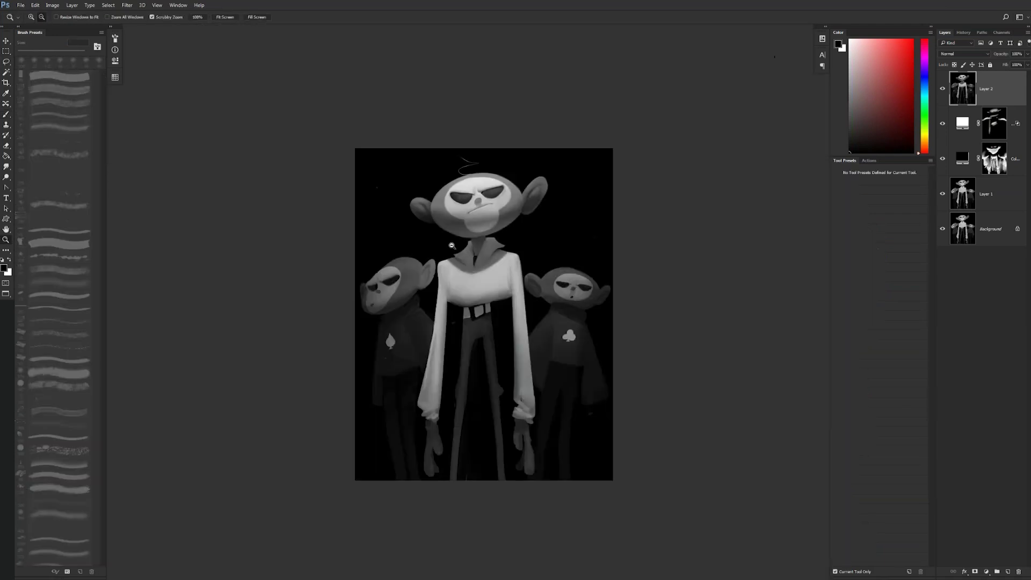
ctrl+alt+click(451, 243)
ctrl+click(453, 265)
ctrl+click(453, 265)
click(458, 260)
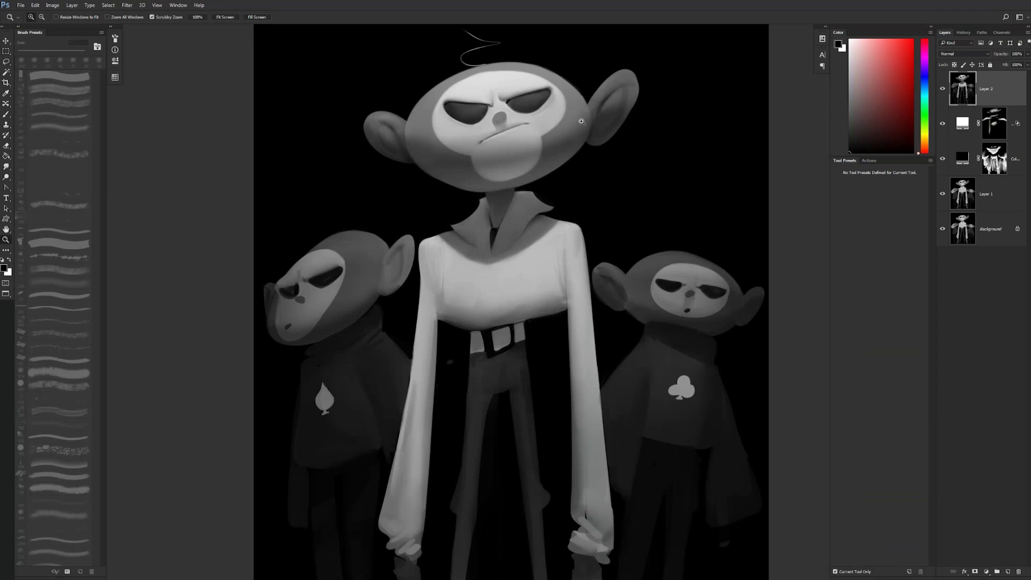
drag(584, 134, 548, 143)
drag(548, 220, 502, 230)
key(l)
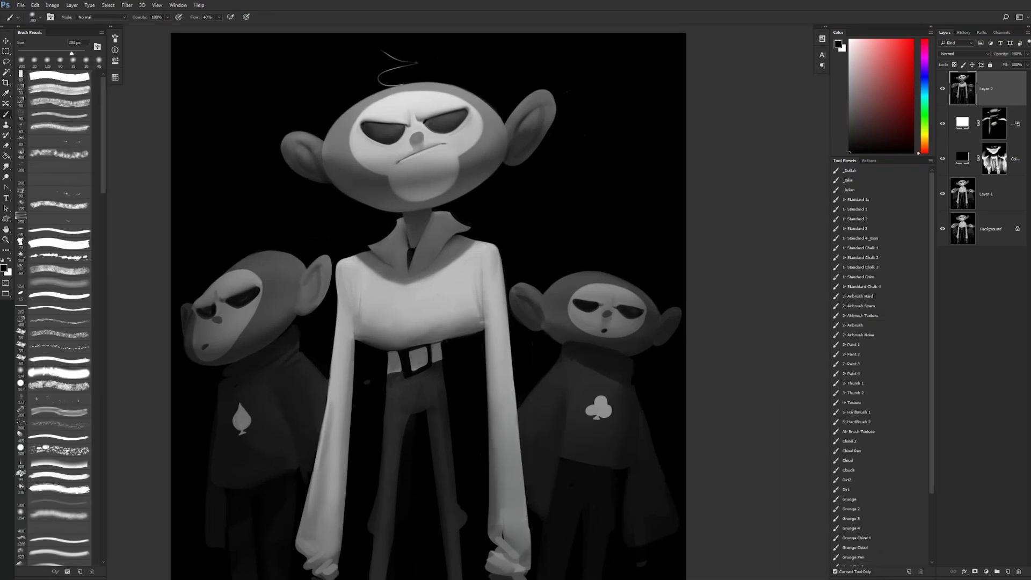
mouse_move(505, 127)
mouse_down()
mouse_move(506, 173)
mouse_move(571, 129)
mouse_move(526, 114)
mouse_up()
key(b)
key(ctrl+d)
- Set white as the painting colour and the brush size to 150 px for the central face
key(z)
alt+click(542, 181)
alt+click(541, 181)
alt+click(541, 181)
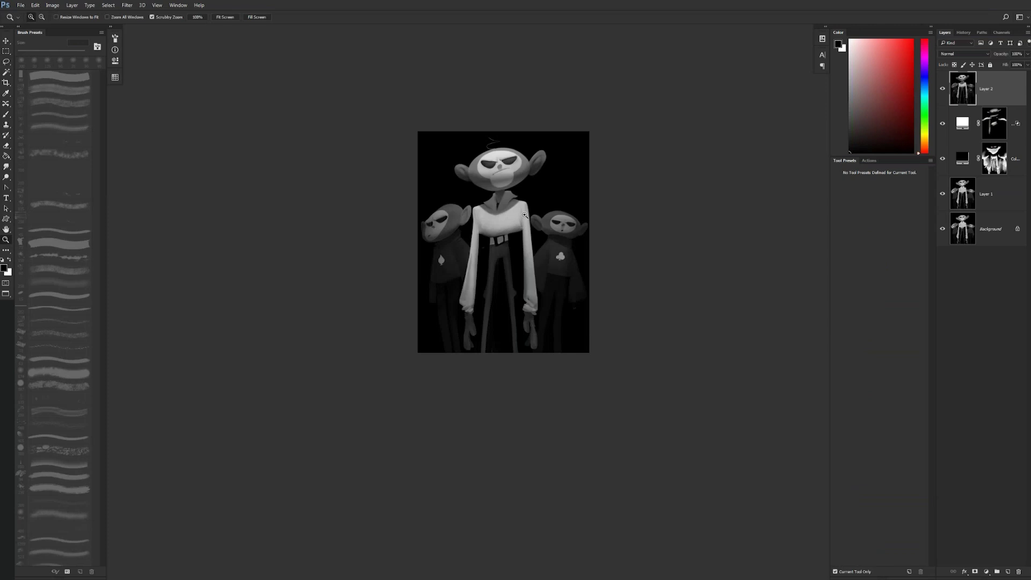
click(538, 208)
drag(526, 198, 559, 267)
key(ctrl+space)
click(484, 161)
alt+click(484, 172)
key(bracketleft)
key(bracketleft)
key(bracketleft)
key(bracketleft)
key(bracketleft)
key(bracketleft)
key(bracketleft)
key(bracketleft)
key(d)
key(x)
key(bracketright)
key(bracketright)
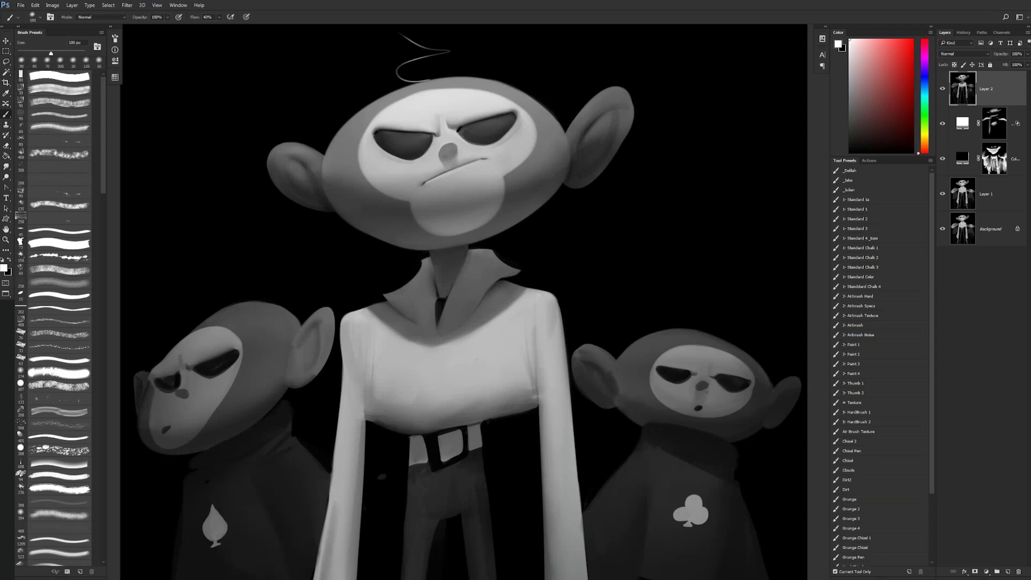
key(bracketright)
key(bracketright)
- Mirror the canvas horizontally to check the central head
key(z)
alt+click(492, 155)
alt+click(492, 155)
alt+click(491, 154)
alt+click(492, 155)
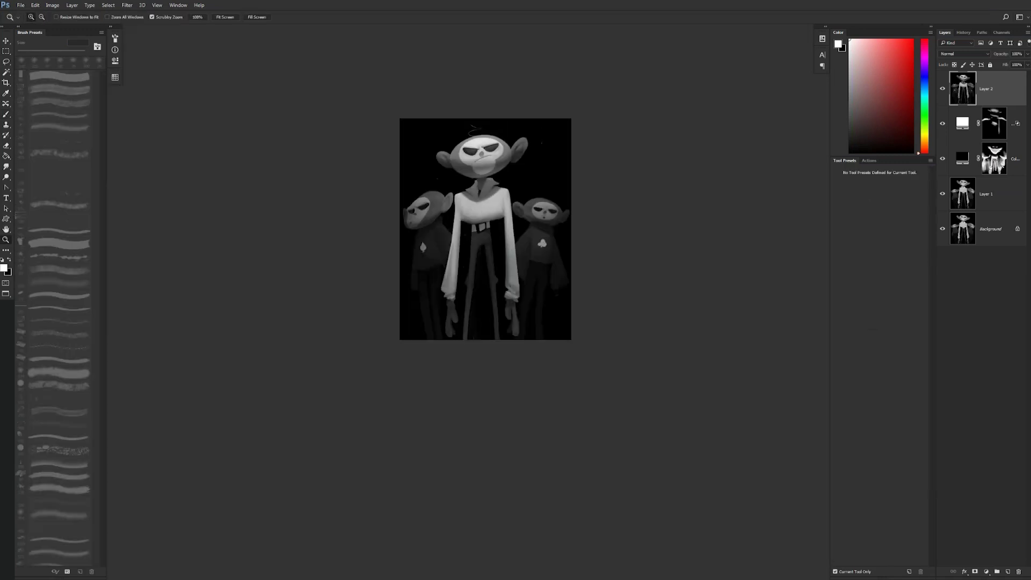
key(ctrl+shift+h)
key(ctrl+space)
ctrl+click(507, 146)
ctrl+click(507, 146)
ctrl+click(507, 146)
ctrl+click(508, 146)
- Touch up the central figure's eyes with sampled greys and a 100 px brush
alt+click(508, 146)
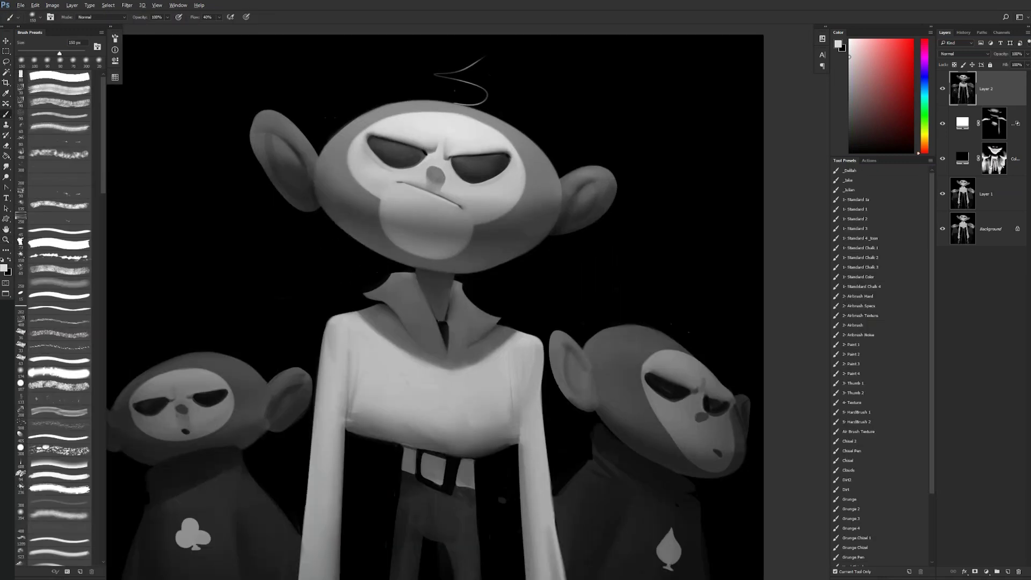
key(bracketleft)
key(bracketleft)
key(x)
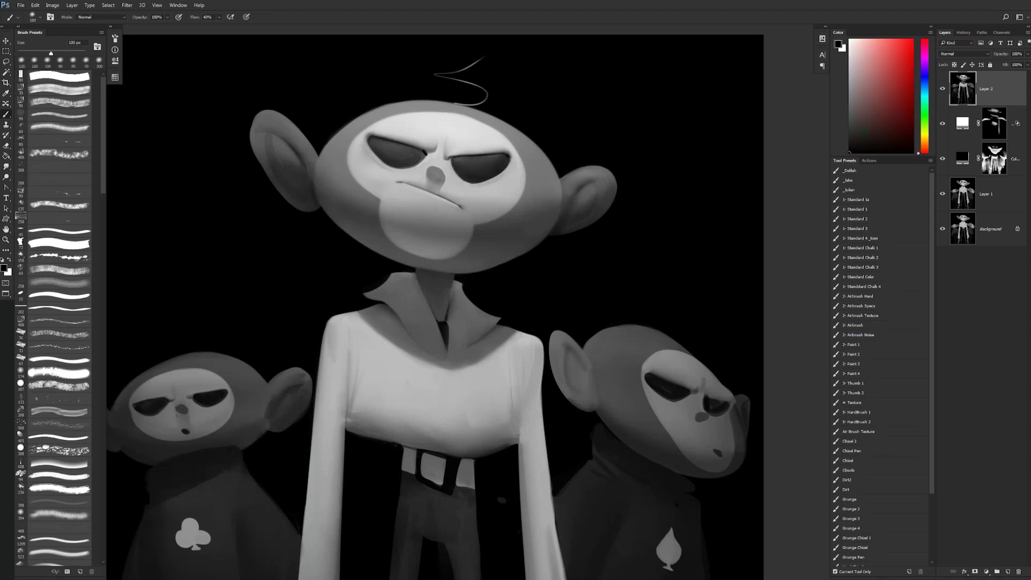
alt+click(396, 156)
drag(387, 152, 401, 157)
alt+click(394, 155)
alt+click(433, 280)
alt+click(492, 160)
alt+click(493, 162)
- Refine the eye nearest the small ear with a 70 px brush, using sampled dark greys and a slightly lighter neutral grey
key(d)
key(bracketleft)
key(bracketleft)
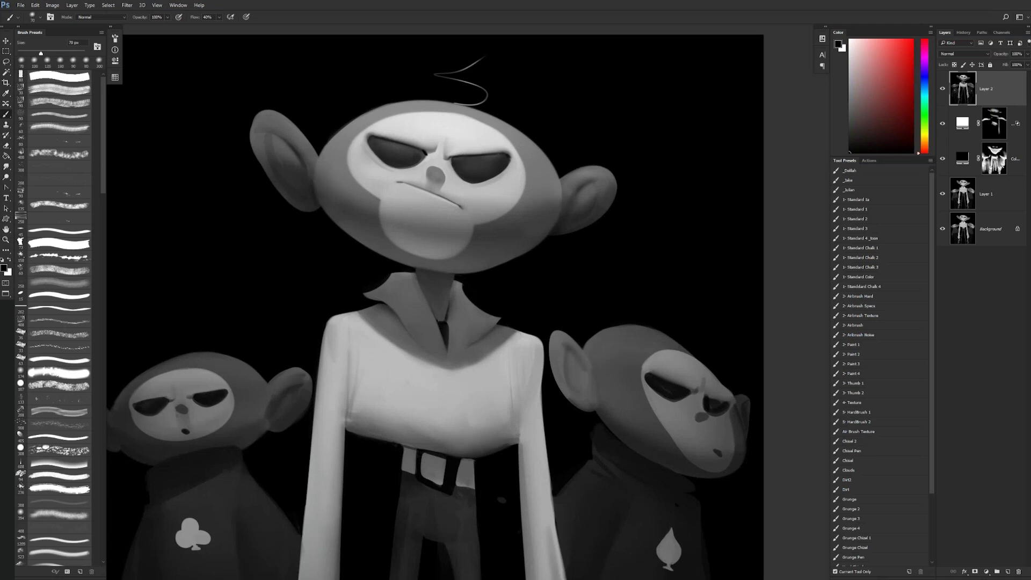
alt+click(479, 167)
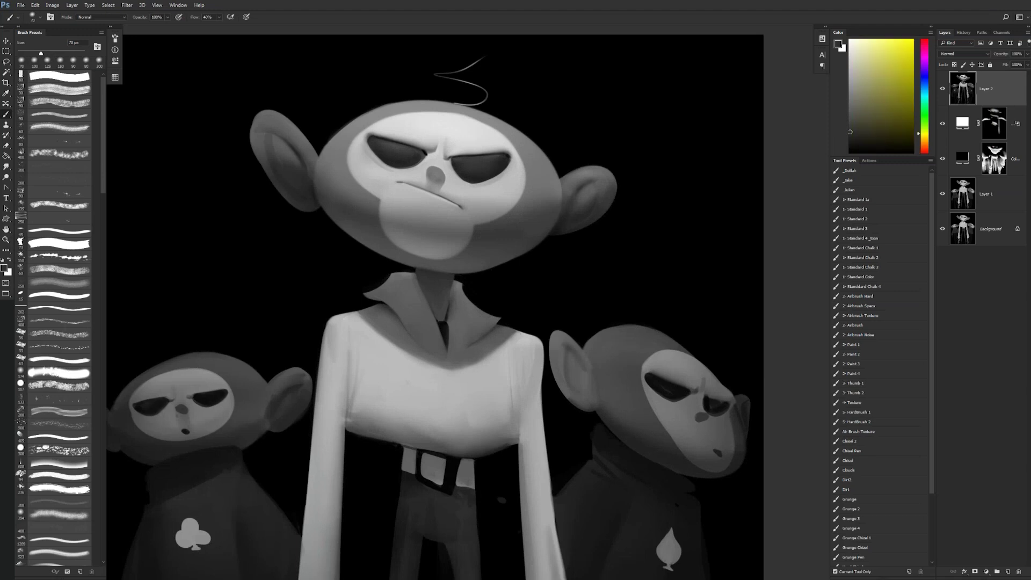
alt+click(476, 173)
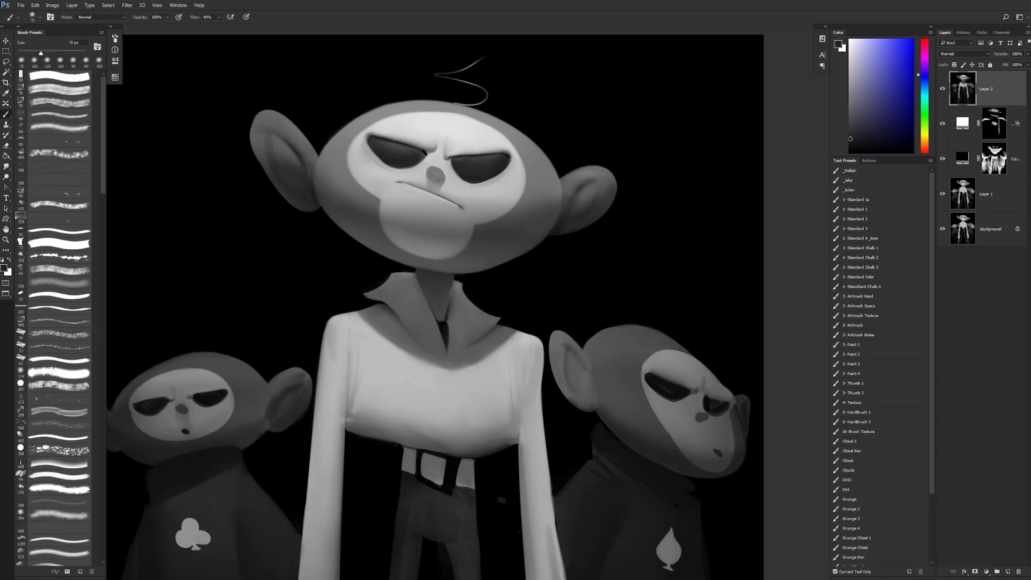
key(x)
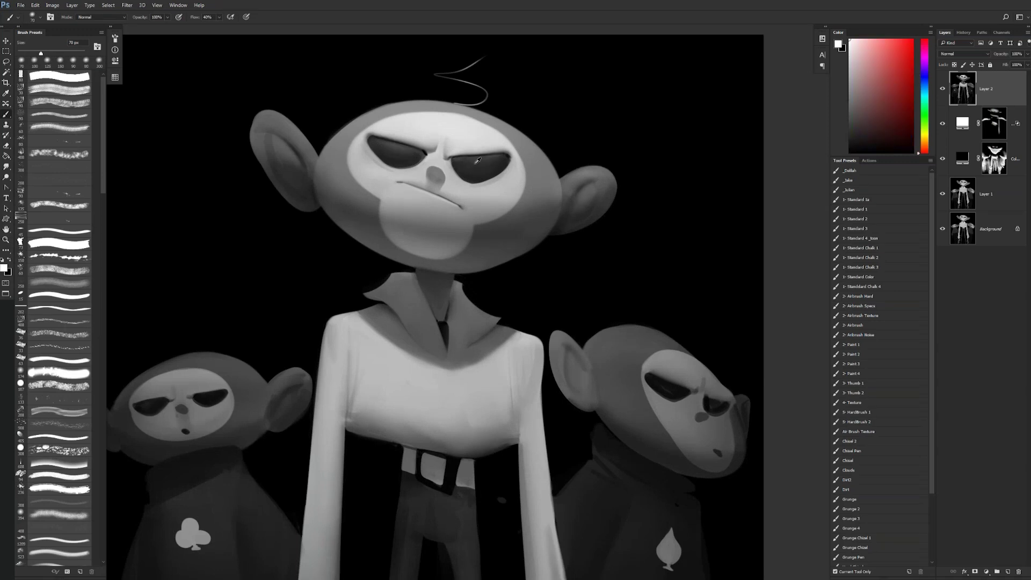
alt+click(479, 161)
alt+click(479, 160)
click(851, 139)
click(849, 124)
- Examine the whole painting zoomed out and up close, including in full-screen view without the panels
key(z)
drag(449, 185, 346, 187)
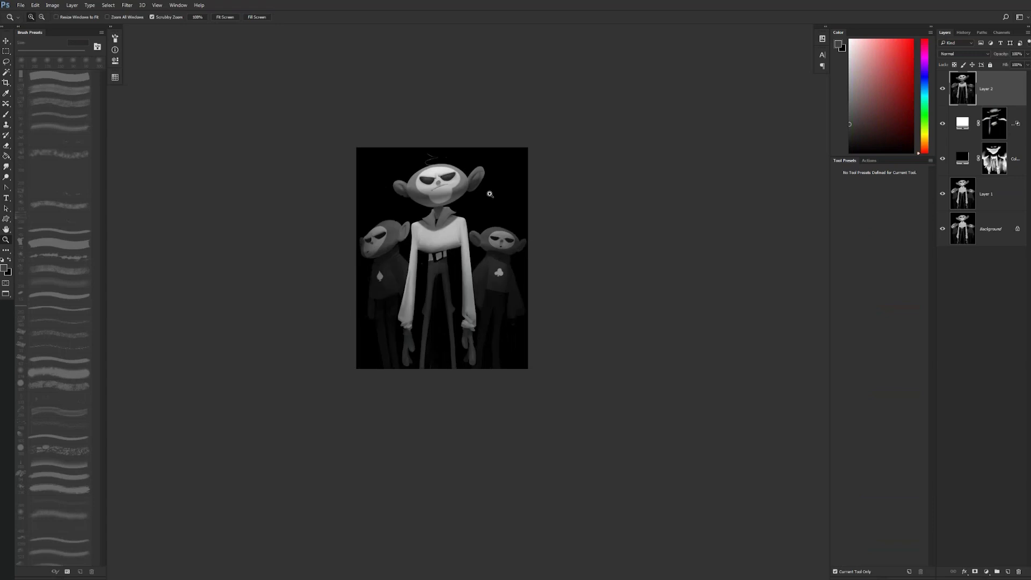
click(454, 176)
click(376, 177)
key(b)
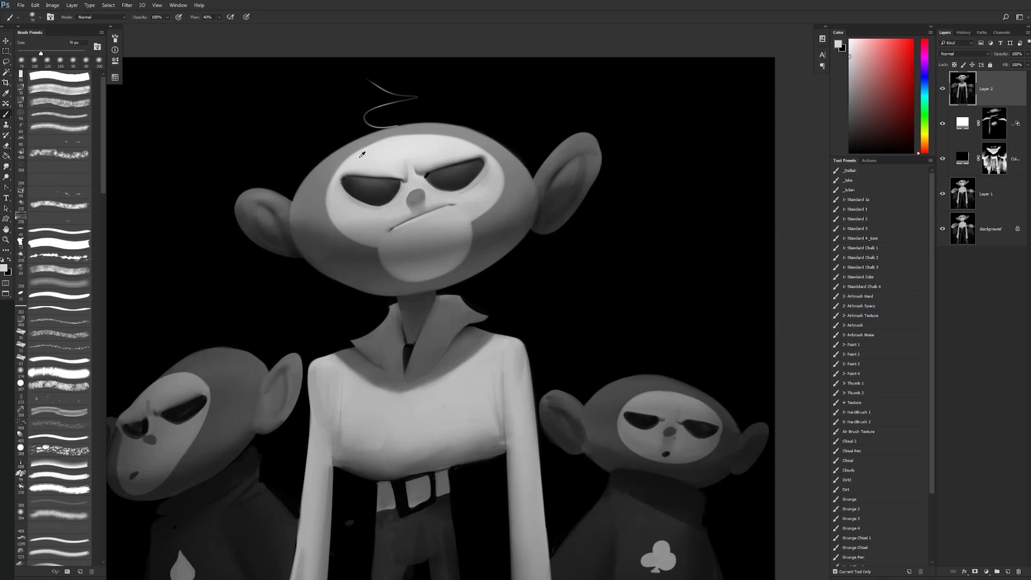
key(z)
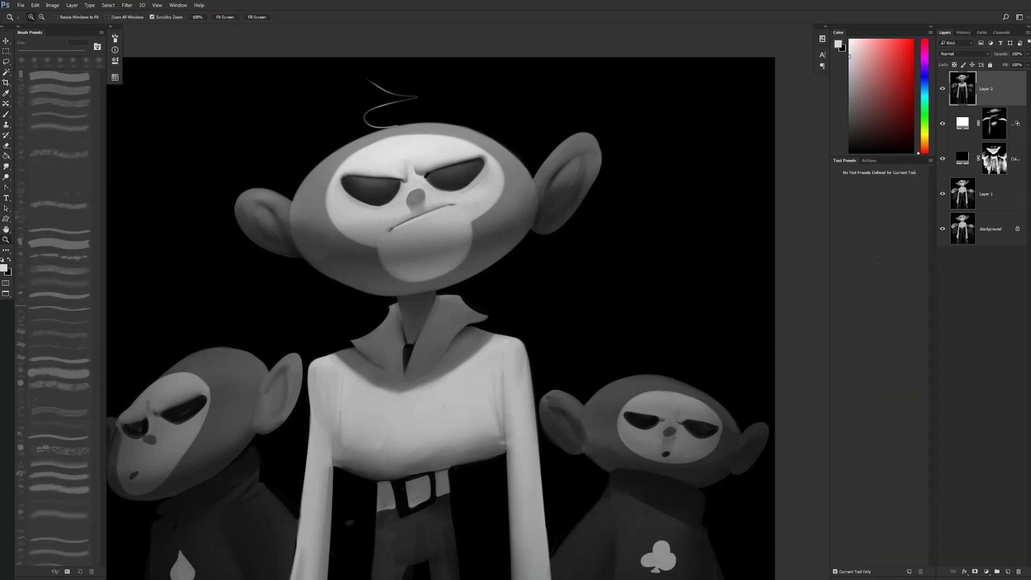
alt+click(457, 215)
alt+click(458, 215)
alt+click(457, 214)
alt+click(459, 275)
key(f)
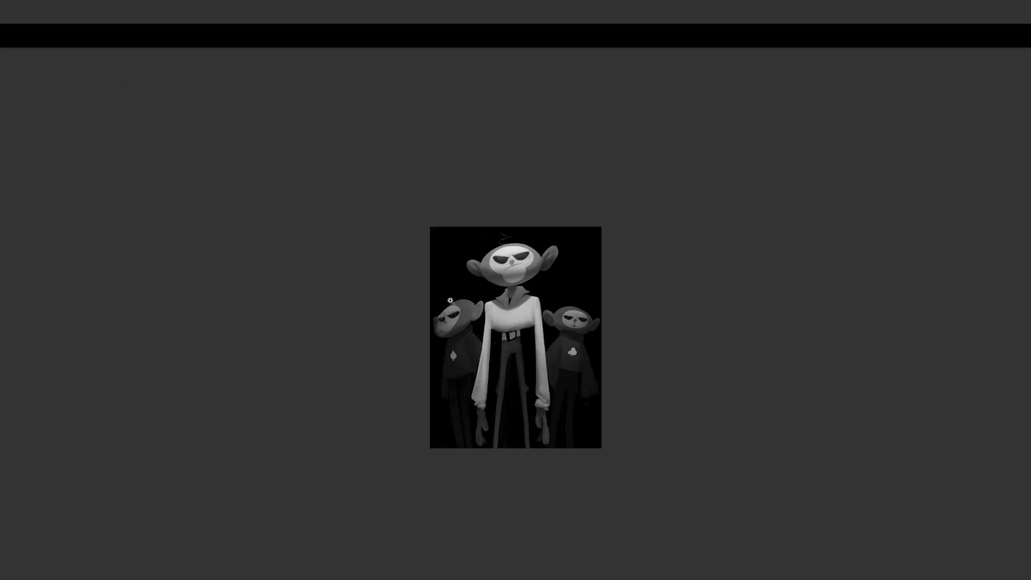
click(543, 335)
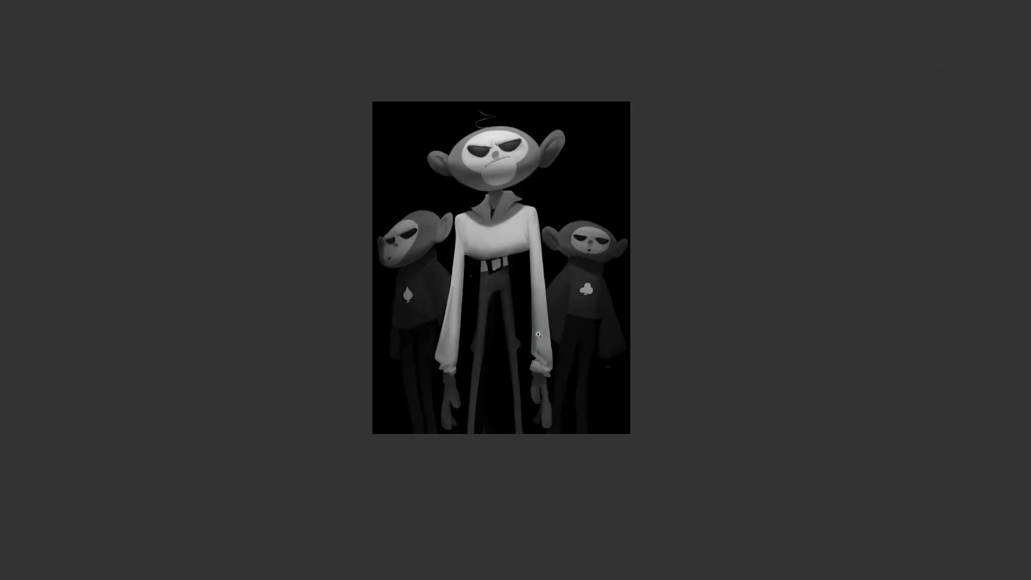
click(539, 337)
click(518, 339)
click(514, 354)
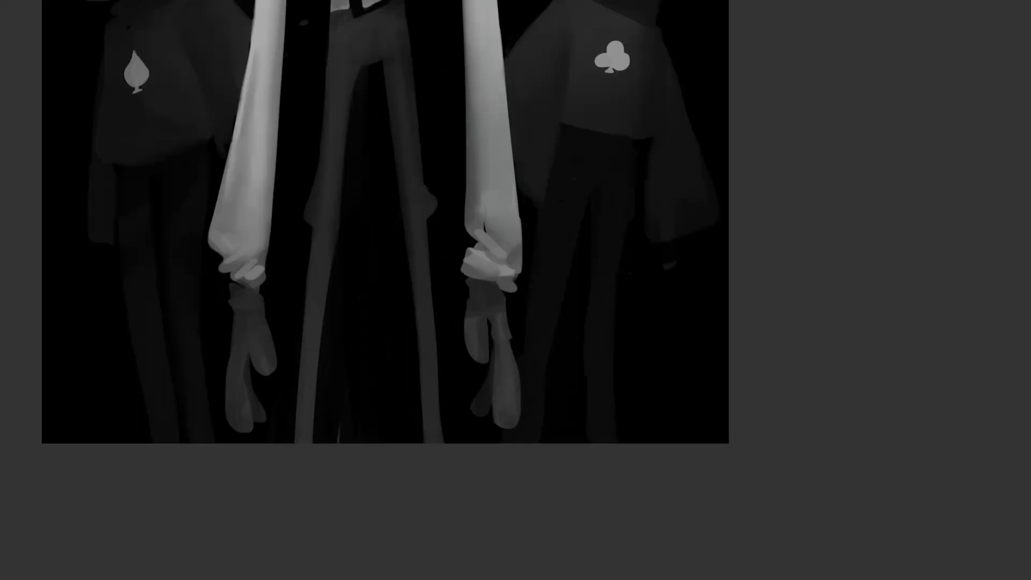
key(f)
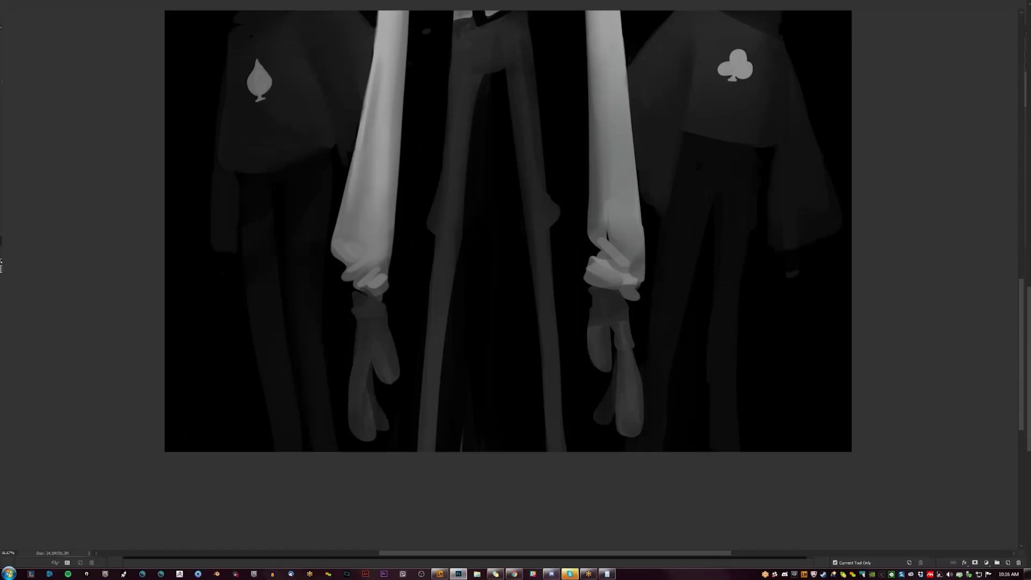
key(f)
key(Tab)
- Touch up the central figure's hand on the spade figure's side with a small brush and a sampled dark grey
drag(636, 411, 499, 360)
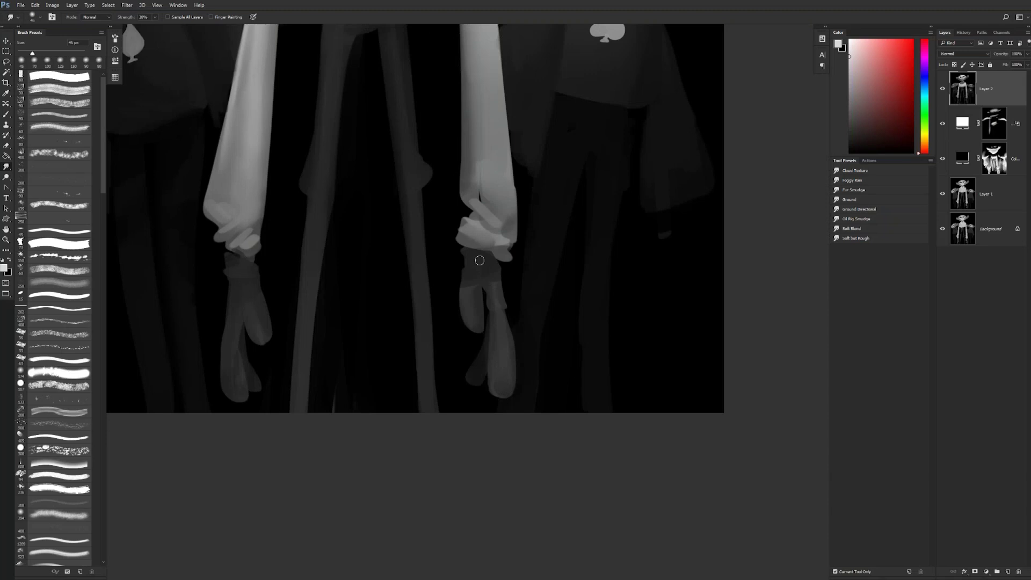
key(b)
key(x)
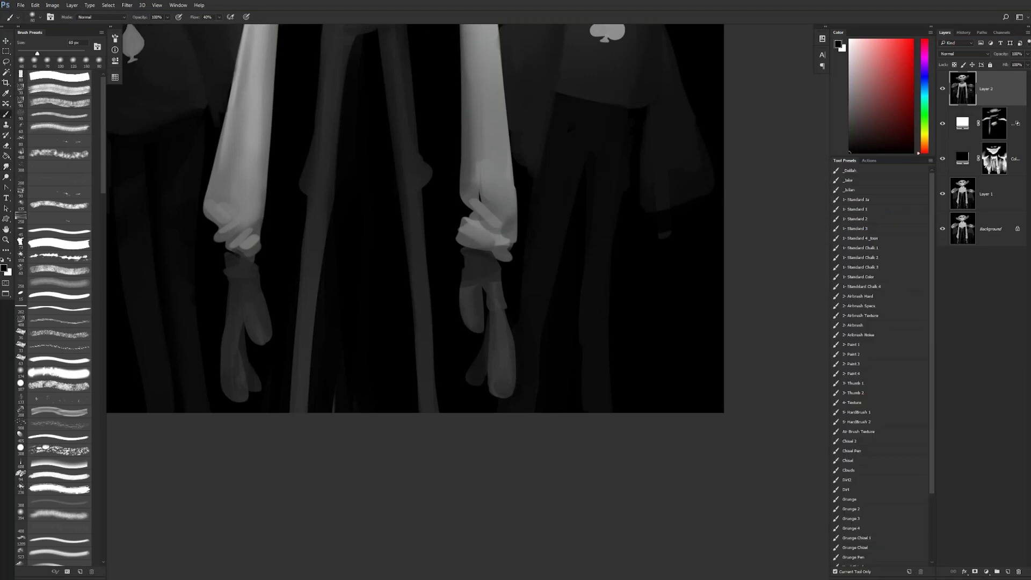
drag(248, 283, 392, 275)
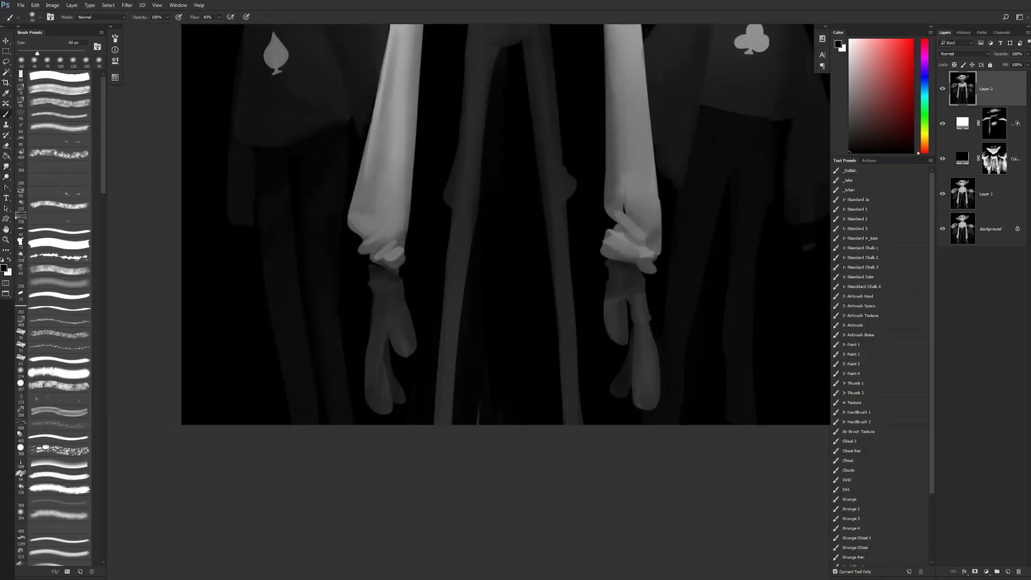
key(bracketleft)
key(bracketright)
key(bracketleft)
key(bracketleft)
key(bracketleft)
key(bracketleft)
key(bracketleft)
key(bracketleft)
key(bracketleft)
key(bracketleft)
key(bracketleft)
key(bracketleft)
key(bracketleft)
alt+click(386, 409)
mouse_move(375, 387)
mouse_down()
mouse_move(378, 353)
mouse_move(375, 398)
mouse_move(379, 339)
mouse_up()
- Paint out the stray grey mark beside the central figure's waist with black sampled from the background
key(z)
alt+click(417, 357)
alt+click(416, 359)
alt+click(419, 376)
click(435, 339)
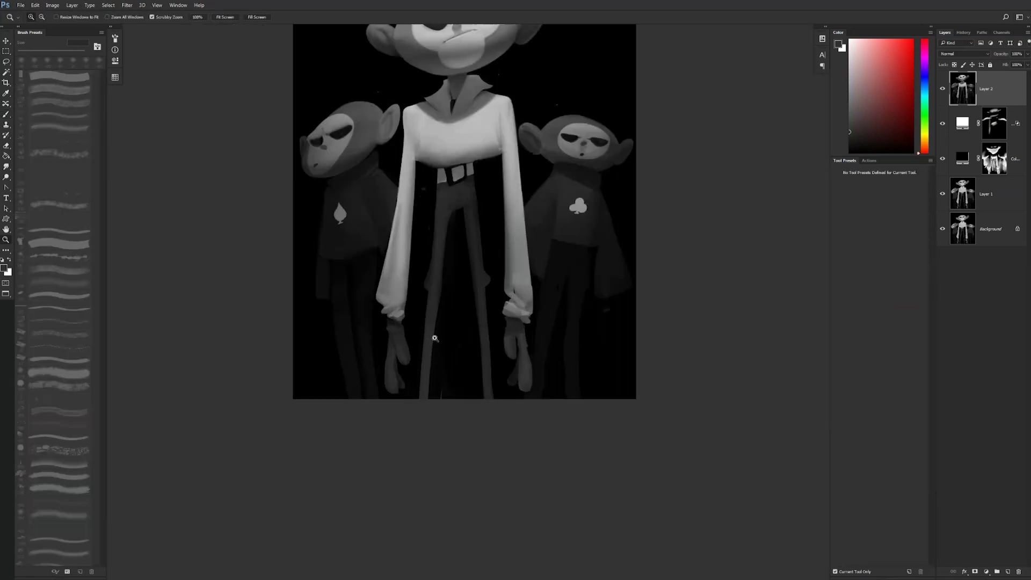
drag(426, 270, 417, 355)
key(b)
alt+click(414, 289)
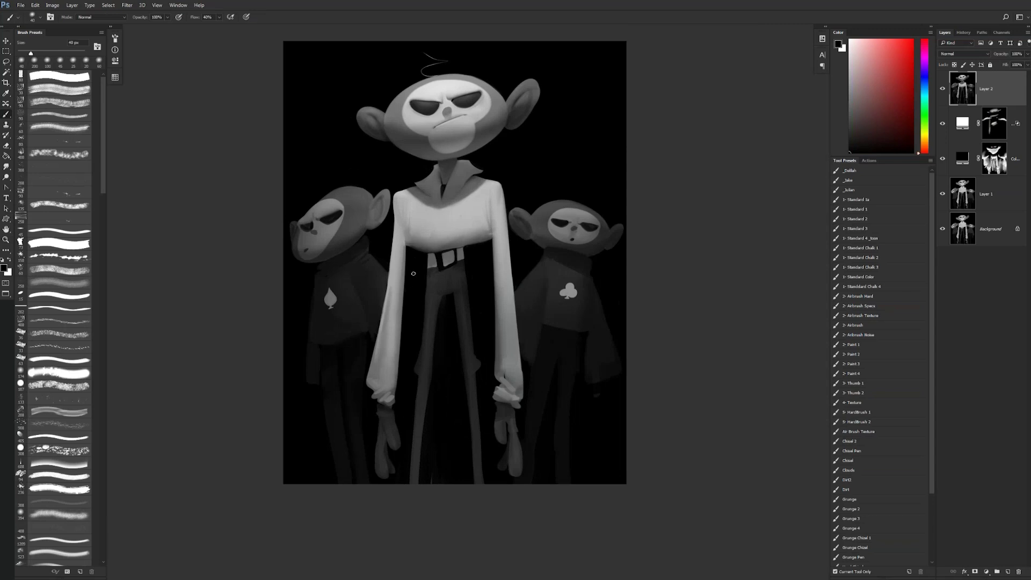
- Touch up the central figure's upper trousers with an enlarged brush and a dark grey sampled from them
key(bracketright)
key(bracketright)
key(bracketright)
key(bracketright)
key(bracketright)
key(bracketright)
key(bracketright)
key(bracketright)
alt+click(443, 281)
- Touch up the area between the central figure's shirt hem and belt with a smaller brush and a sampled near-black
key(z)
alt+click(469, 363)
alt+click(469, 363)
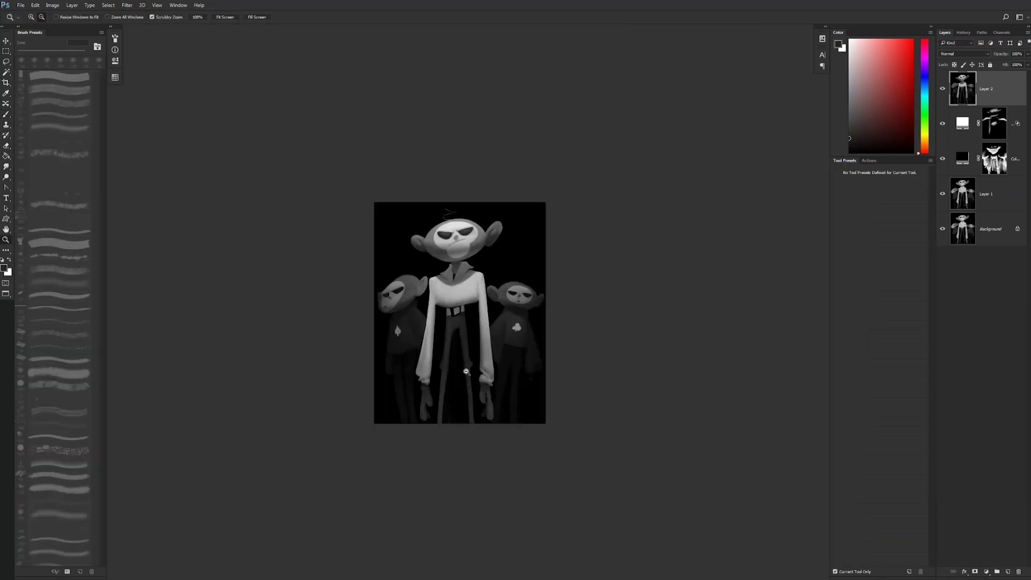
click(470, 363)
click(469, 343)
click(471, 341)
key(b)
key(bracketleft)
key(bracketleft)
key(bracketleft)
key(bracketleft)
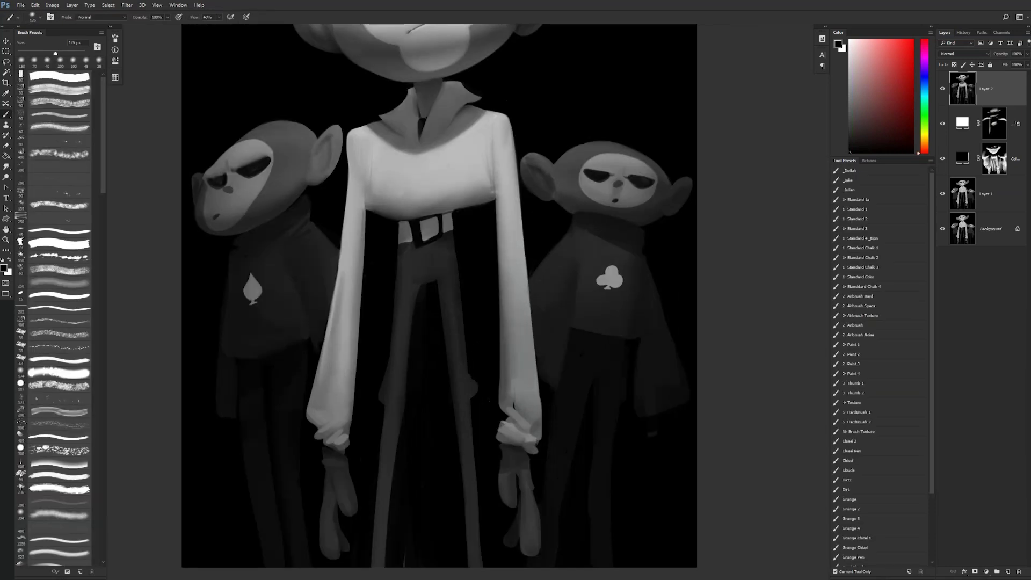
alt+click(424, 221)
drag(422, 221, 449, 215)
- Examine the whole painting as a small thumbnail and again at a closer view
key(z)
alt+click(467, 242)
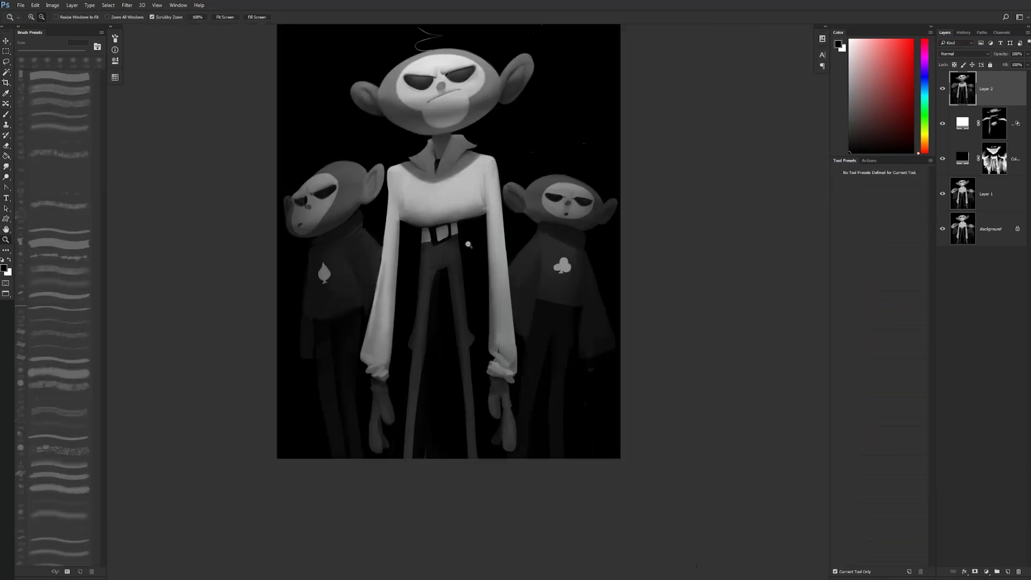
alt+click(468, 245)
alt+click(468, 245)
alt+click(468, 245)
click(468, 250)
double_click(467, 250)
key(b)
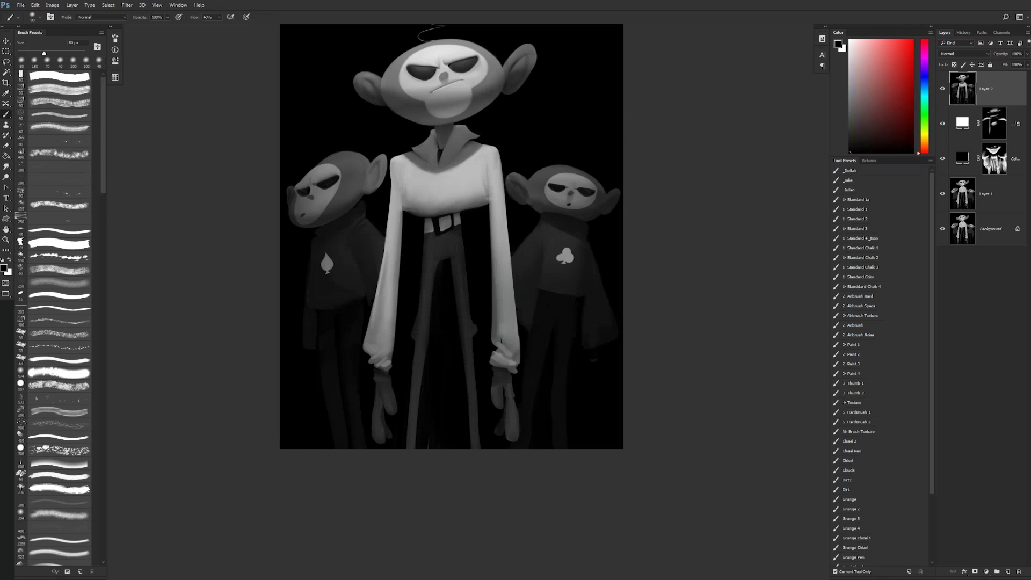
key(z)
alt+click(444, 310)
alt+click(443, 310)
alt+click(444, 309)
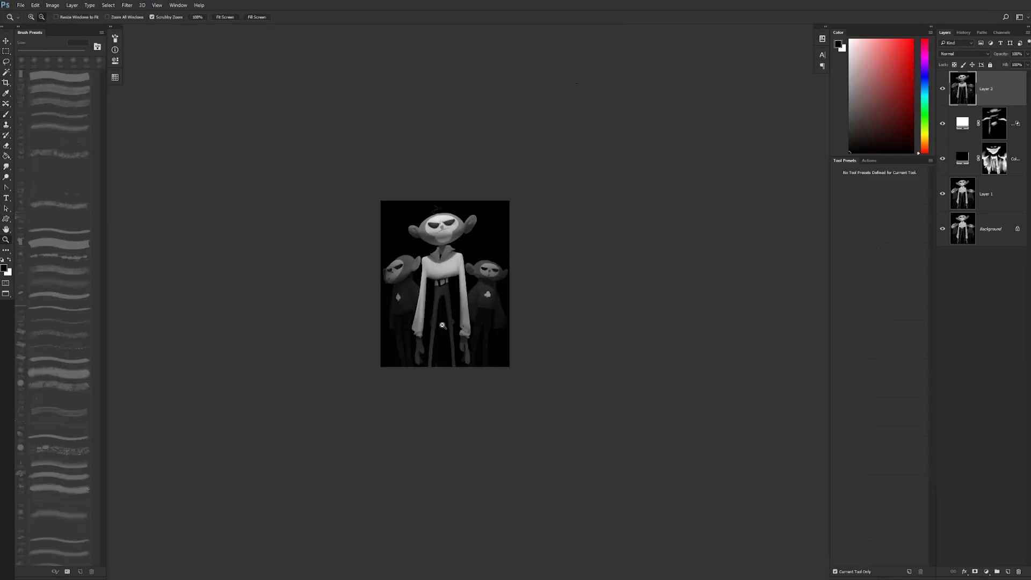
click(444, 310)
double_click(444, 309)
key(b)
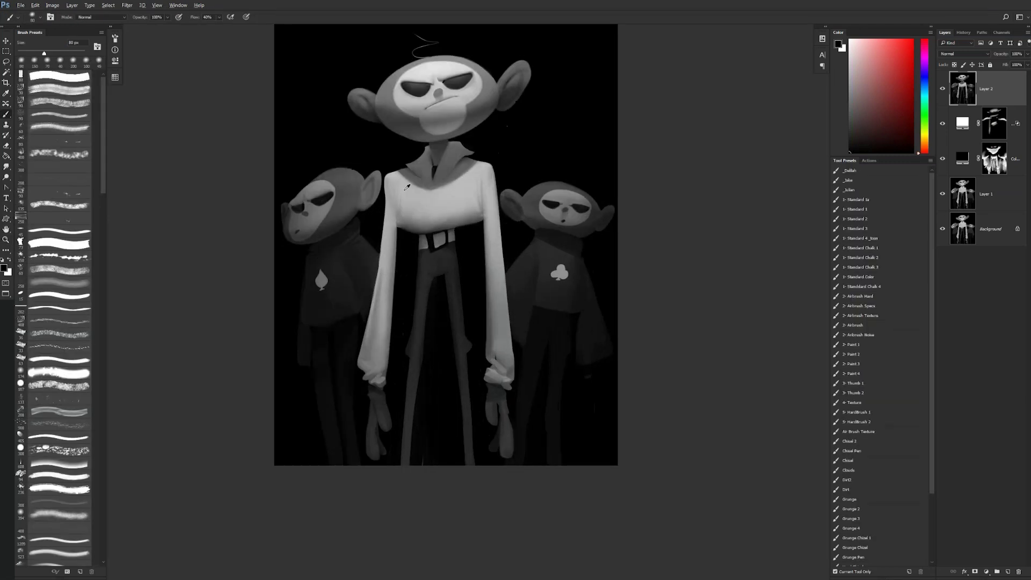
- Touch up the central figure's shirt with light greys sampled from its side and chest
alt+click(403, 214)
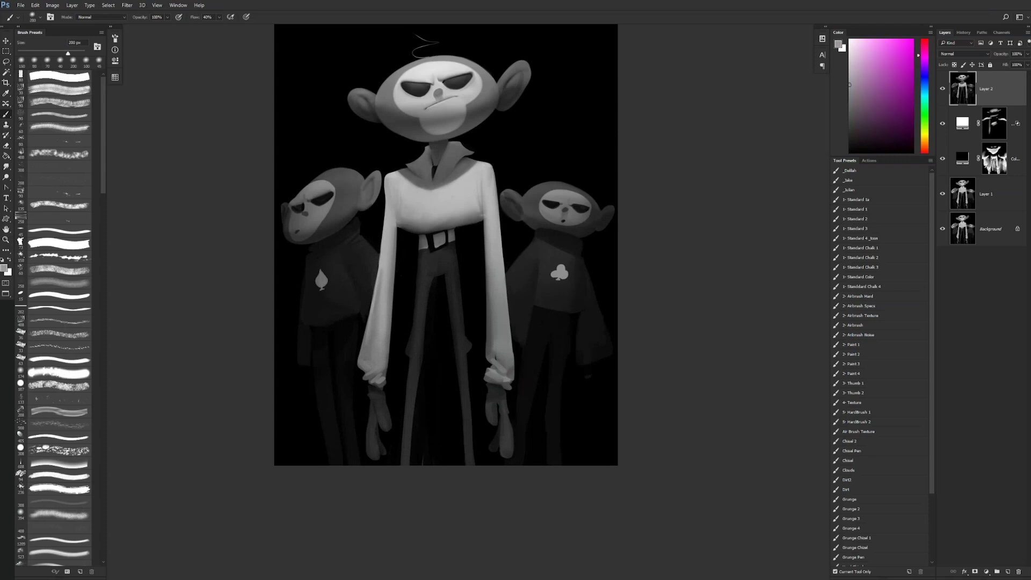
alt+click(441, 201)
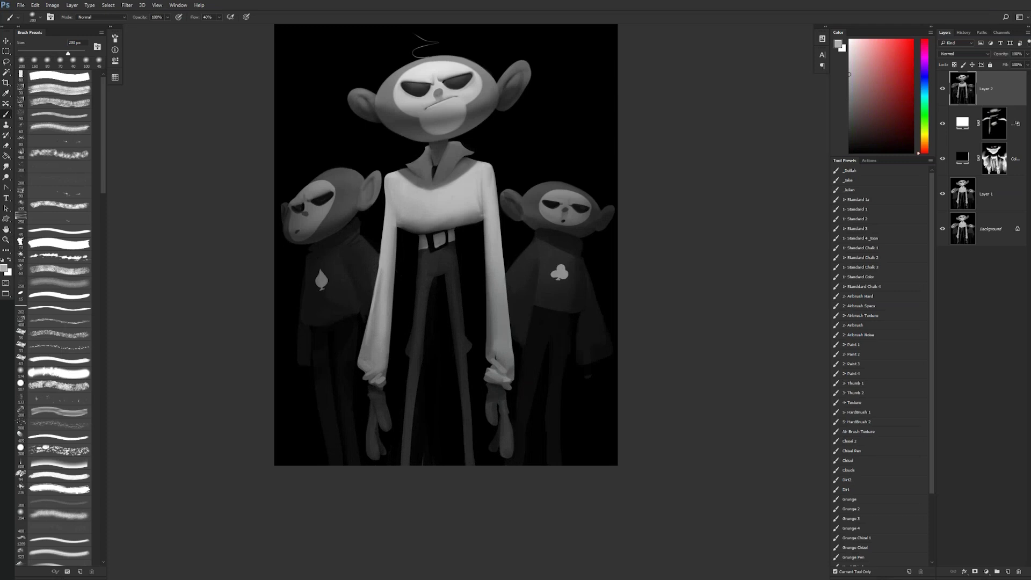
key(z)
alt+click(461, 280)
alt+click(460, 279)
alt+click(460, 280)
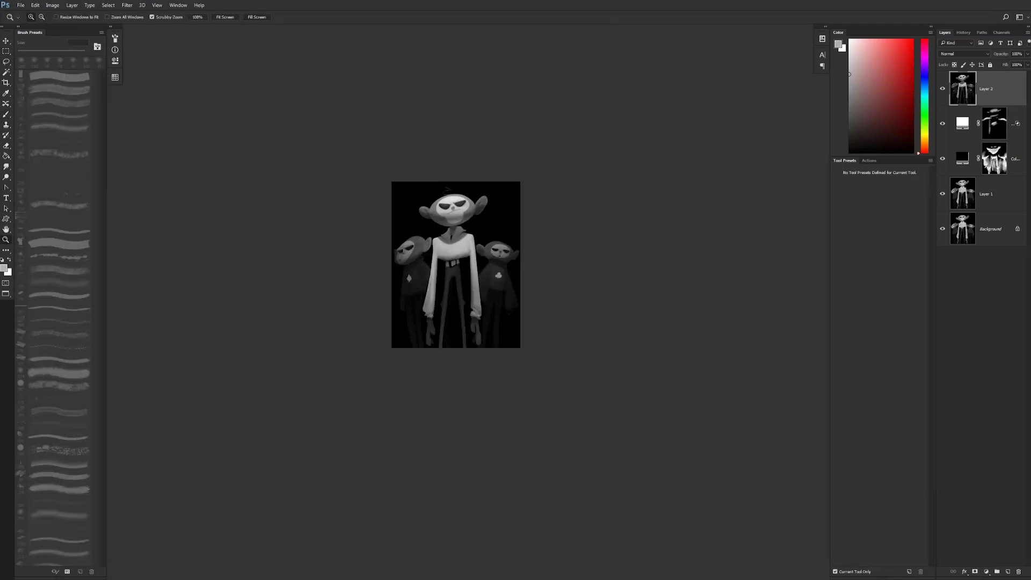
- Check the painting with the canvas flipped horizontally, zoomed out and closer up, and restore its original orientation
key(ctrl+shift+h)
key(z)
click(425, 285)
click(425, 288)
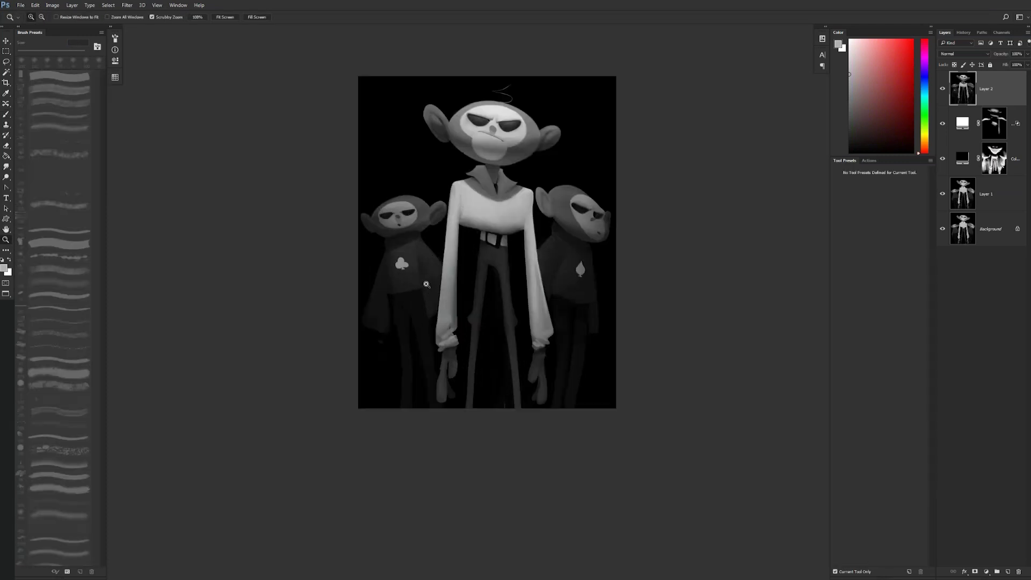
click(424, 287)
key(d)
alt+click(394, 276)
key(z)
drag(417, 307, 371, 300)
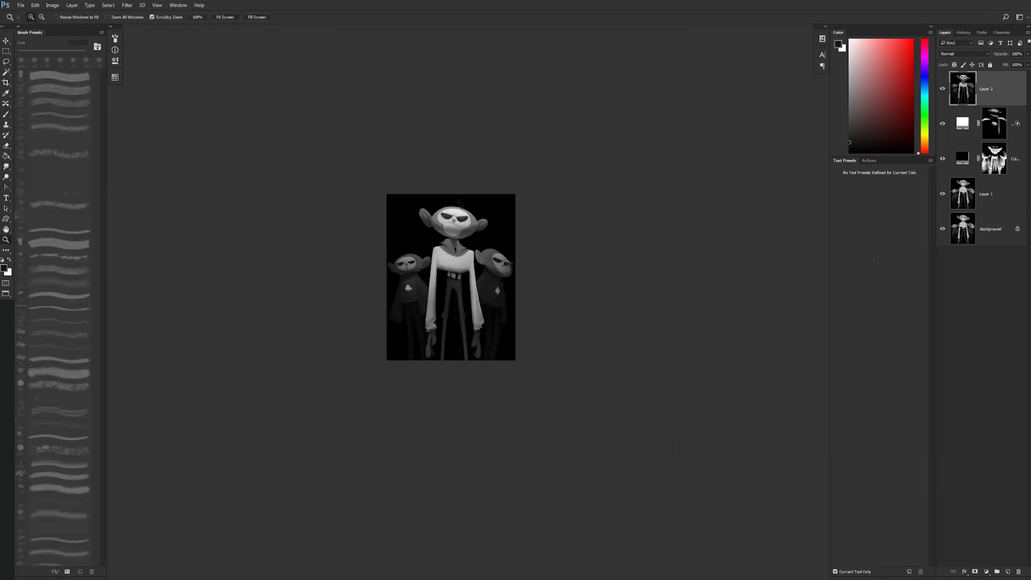
click(487, 283)
click(490, 283)
click(496, 277)
drag(473, 226, 501, 176)
key(ctrl+shift+h)
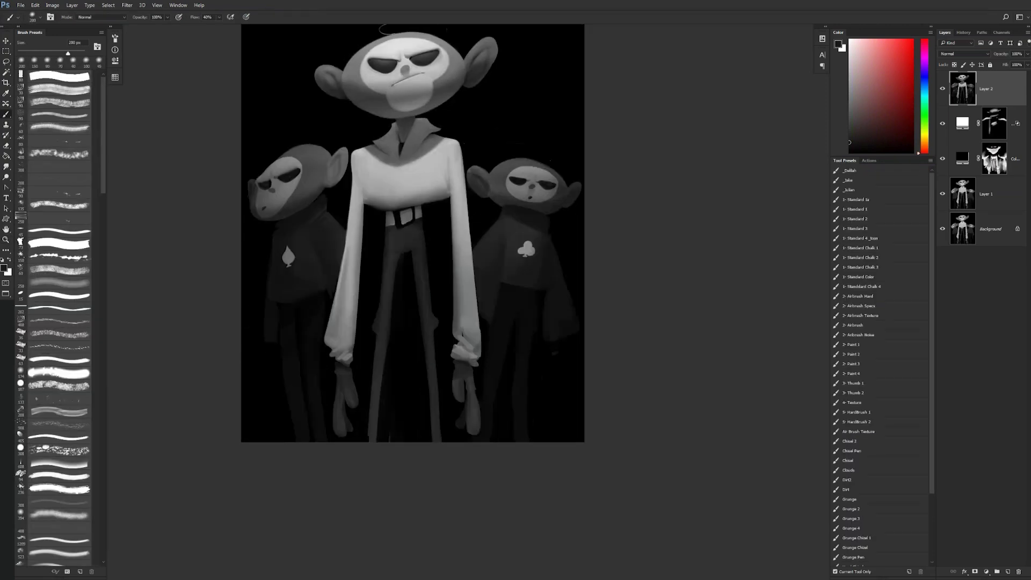
- Stamp all visible layers into a new top layer and darken its midtones with Levels, limiting the output levels to 7 and 243
drag(429, 215, 436, 285)
key(r)
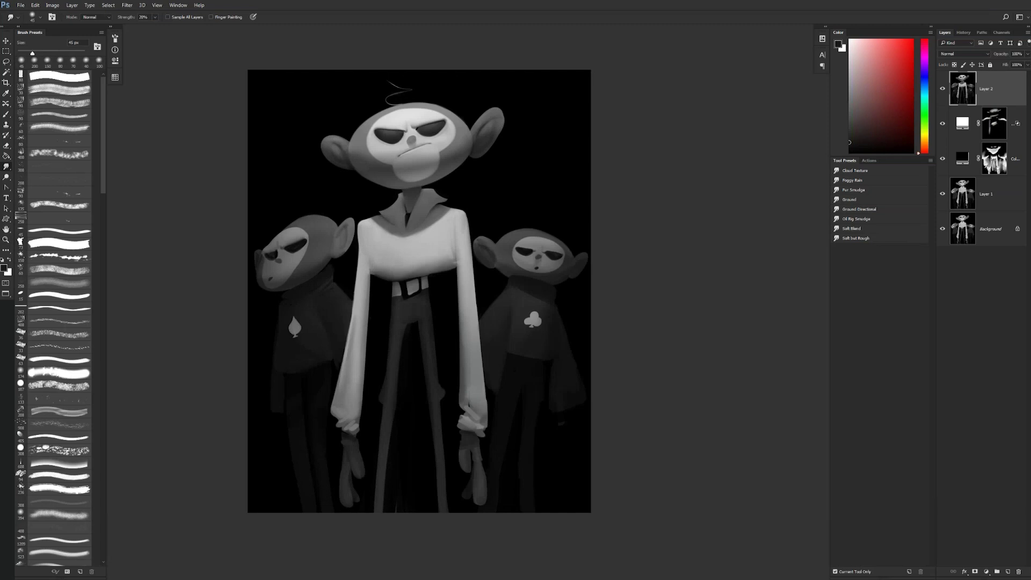
key(ctrl+alt+shift+e)
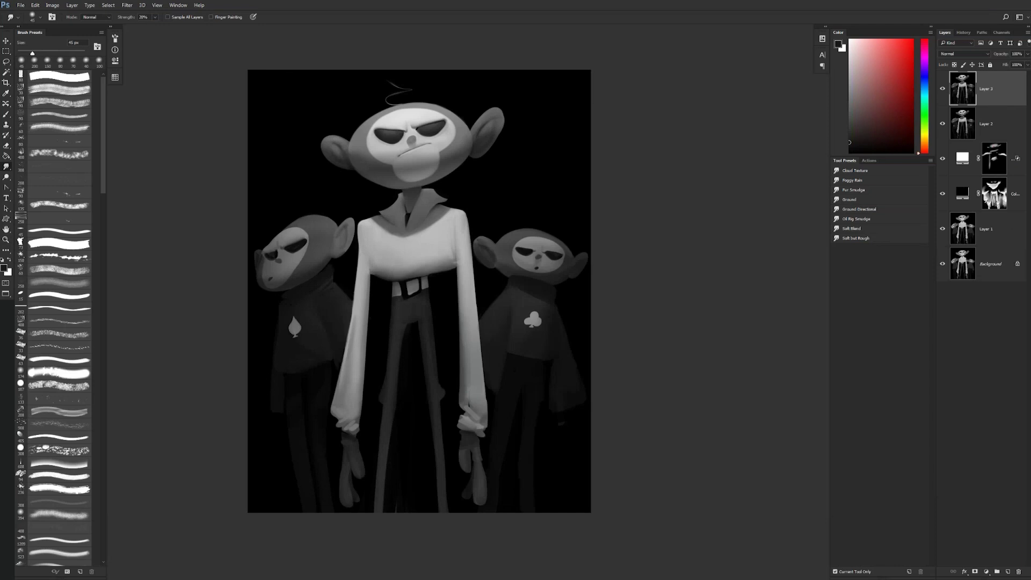
key(ctrl+l)
drag(759, 162, 762, 162)
drag(713, 195, 711, 197)
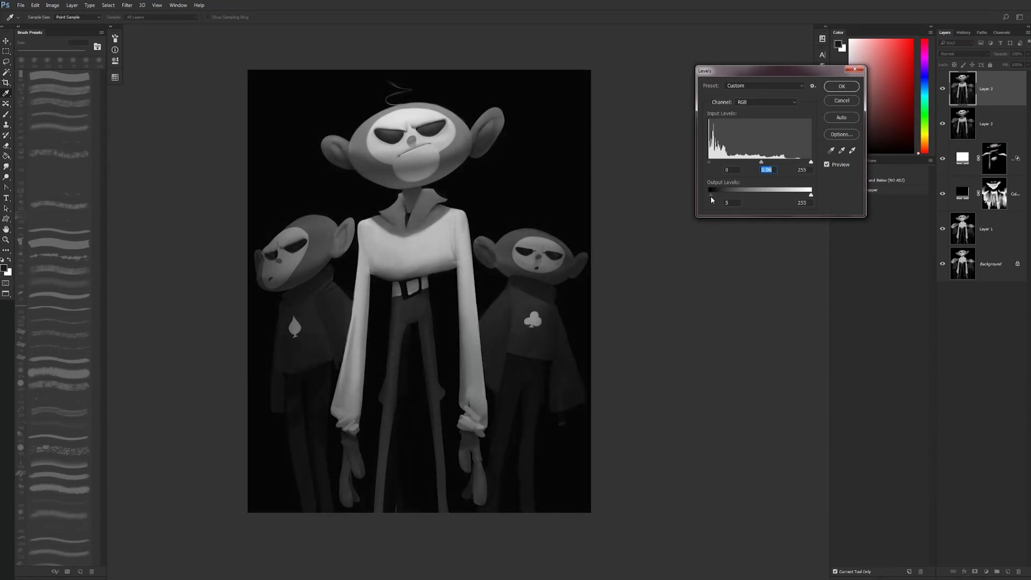
drag(713, 198, 713, 198)
drag(811, 195, 806, 197)
click(796, 202)
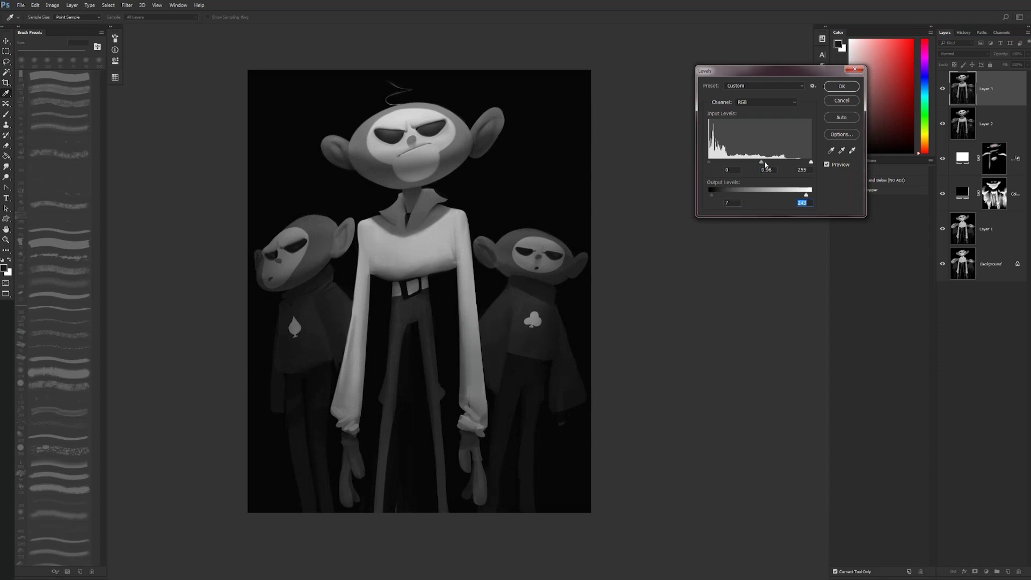
drag(765, 165, 767, 165)
click(842, 86)
- Add a Color Lookup adjustment layer and go through the 3DLUT files to choose the Fuji ETERNA 250D Fuji look
click(987, 572)
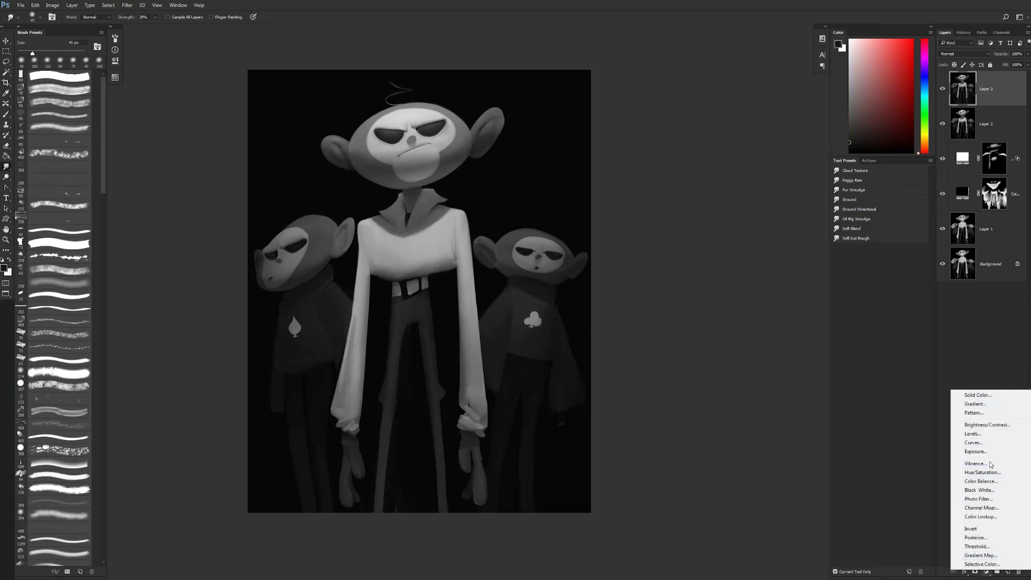
click(984, 517)
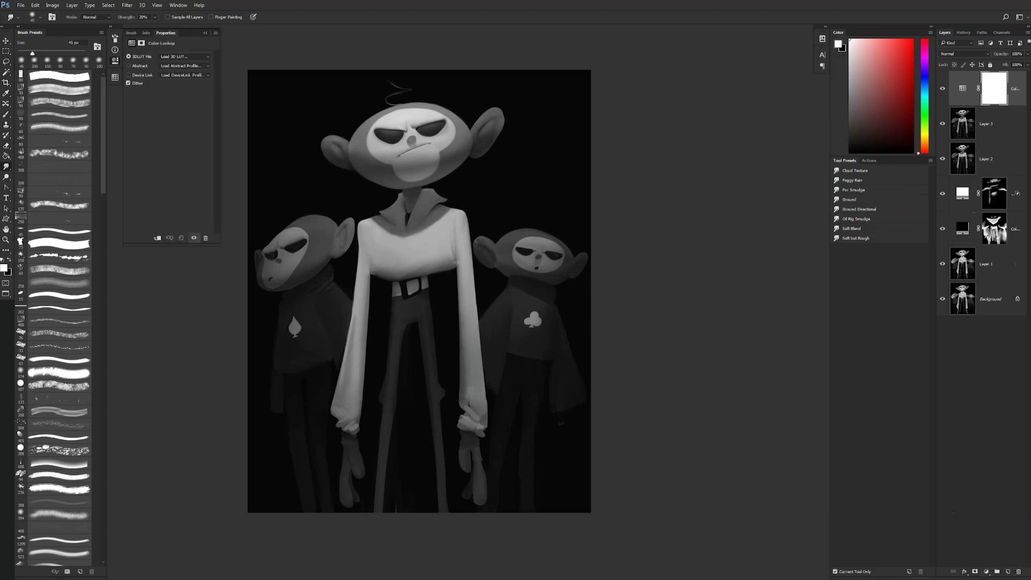
click(170, 55)
click(169, 58)
key(Down)
key(Down)
key(Down)
key(Down)
key(Down)
key(Down)
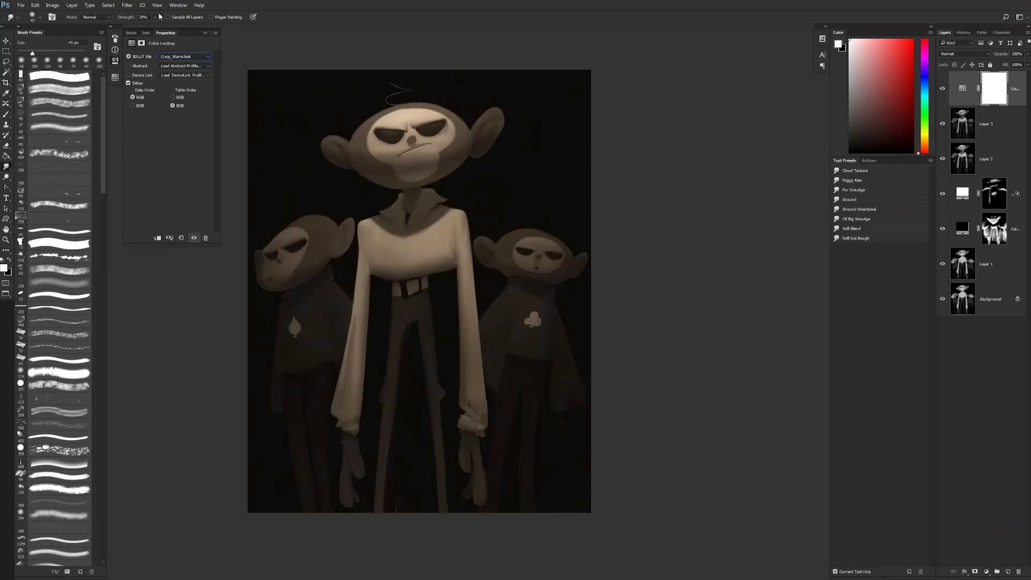
key(Down)
key(Down)
key(Down)
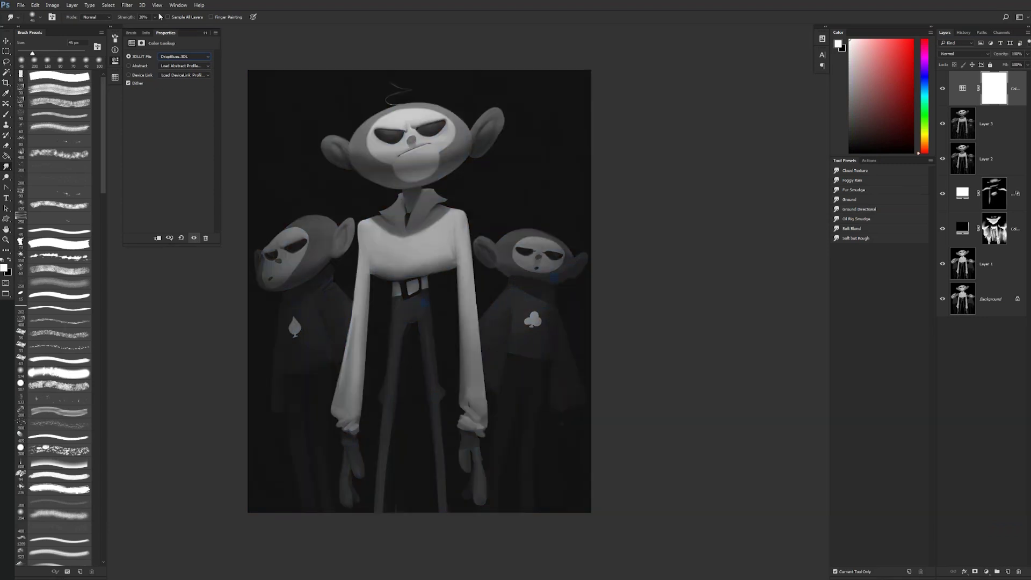
key(Down)
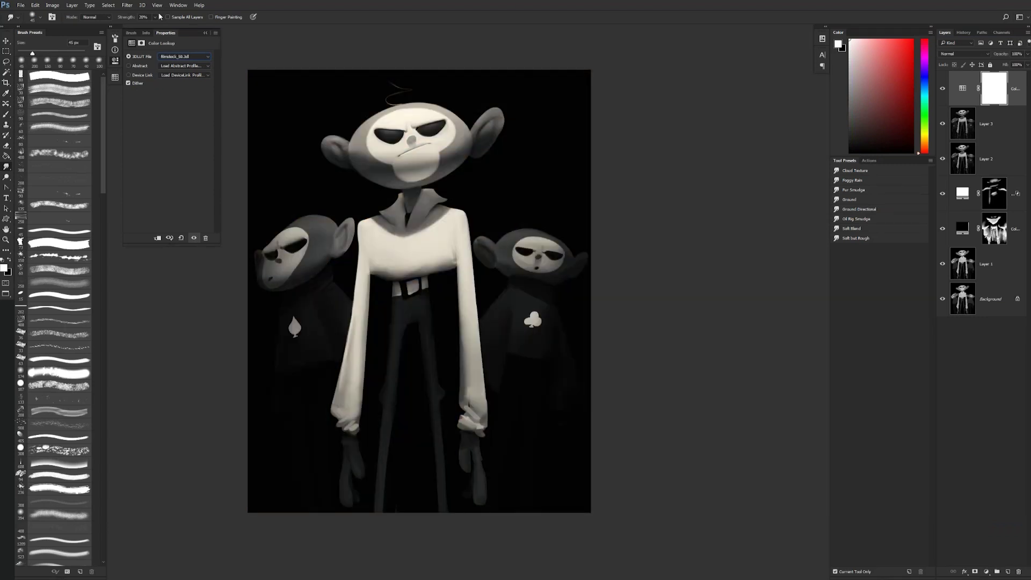
key(Down)
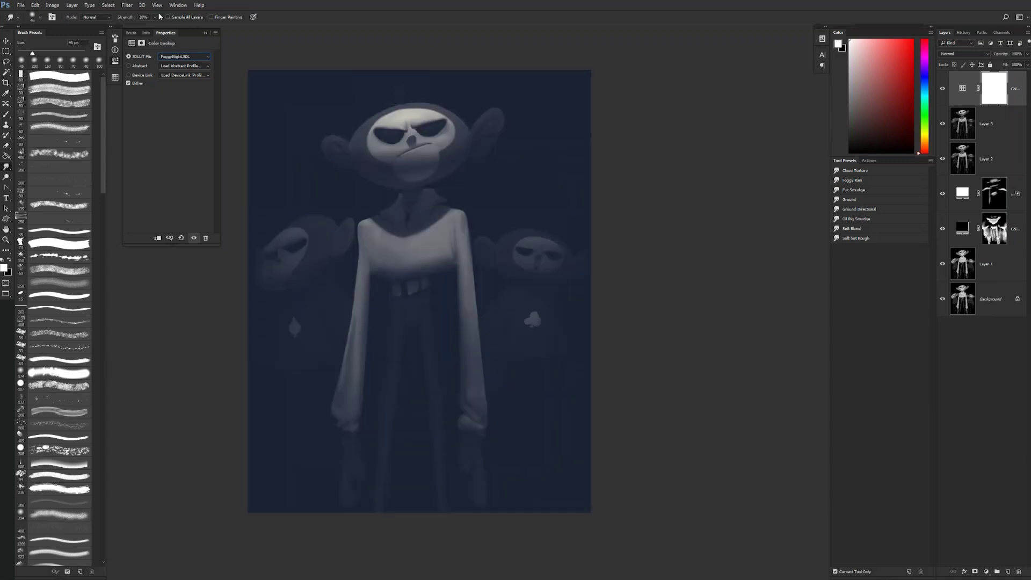
key(Down)
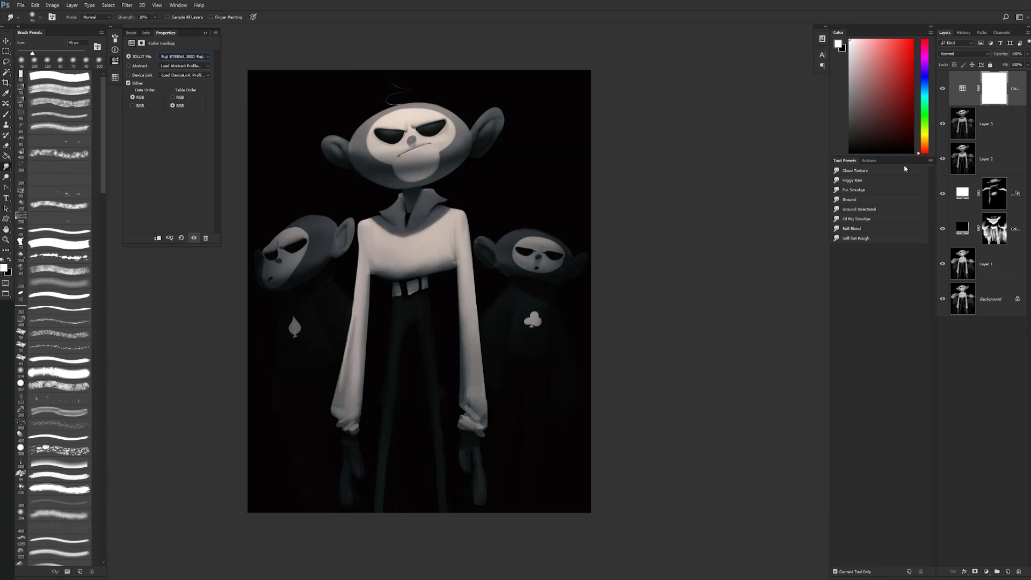
- Lower the Color Lookup layer's fill and compare the painting with the adjustment off and on
drag(1004, 65, 977, 65)
click(942, 89)
click(942, 89)
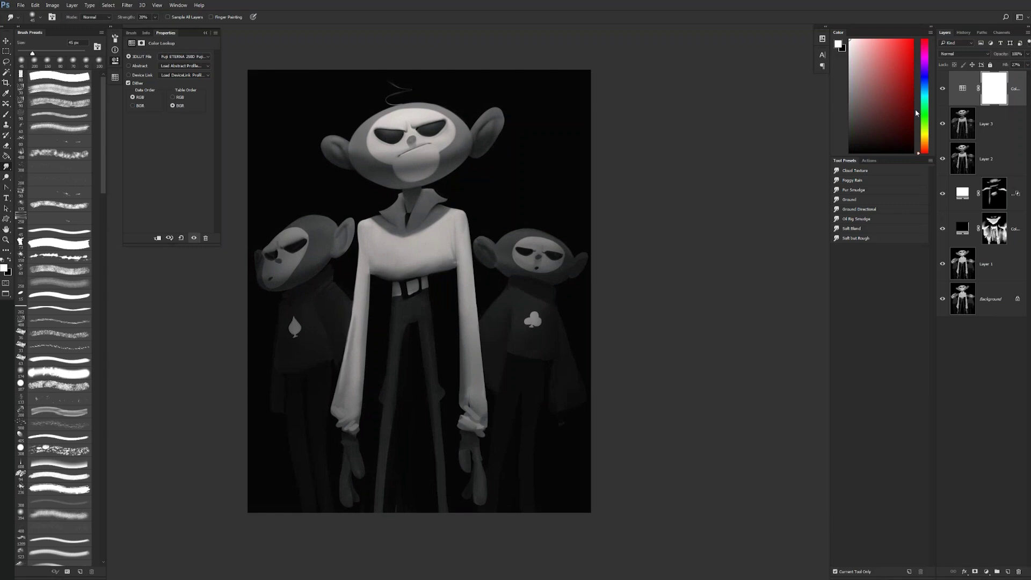
- Duplicate Layer 3 beneath the Color Lookup adjustment
click(1002, 129)
key(ctrl+j)
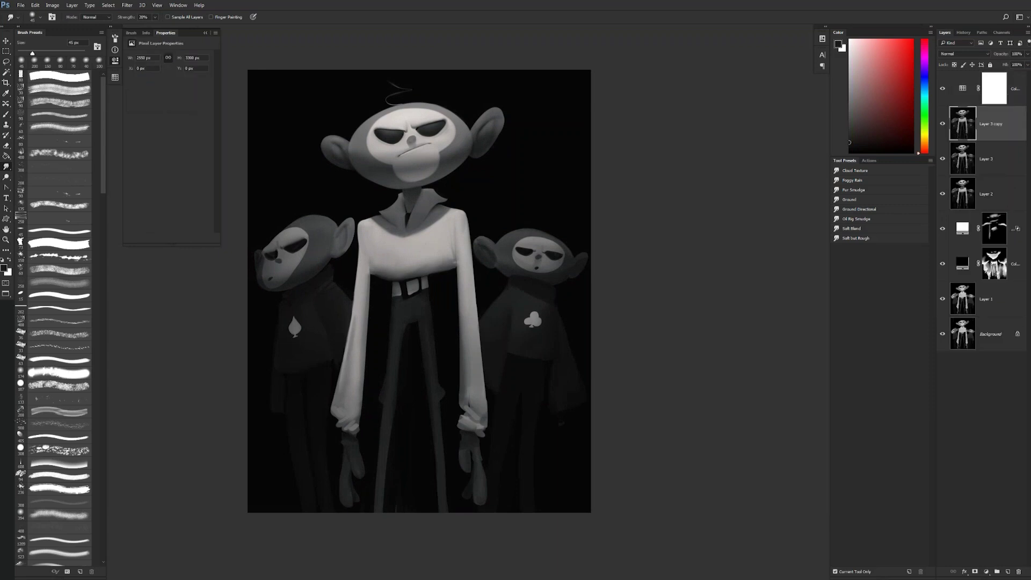
click(127, 5)
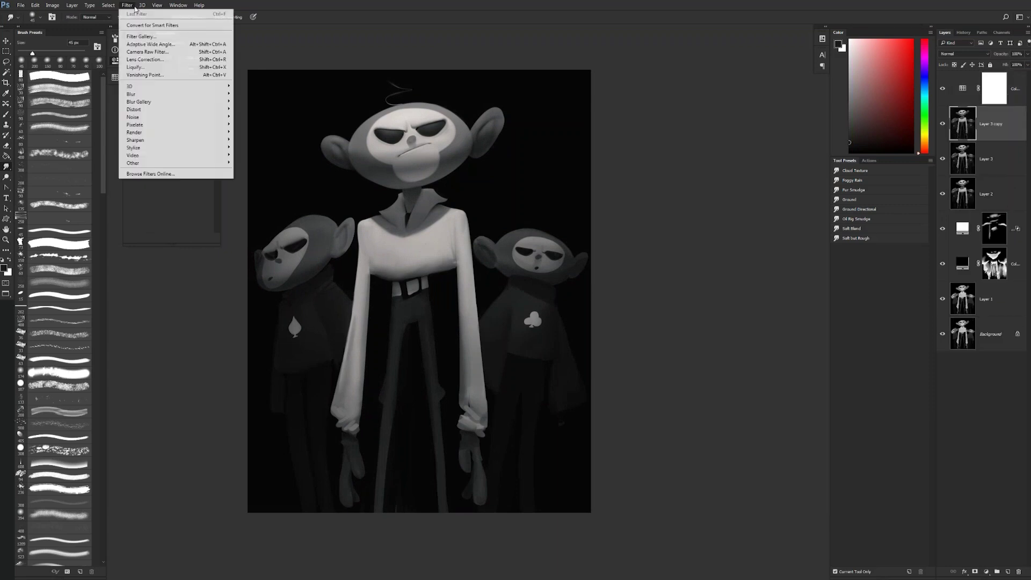
click(139, 37)
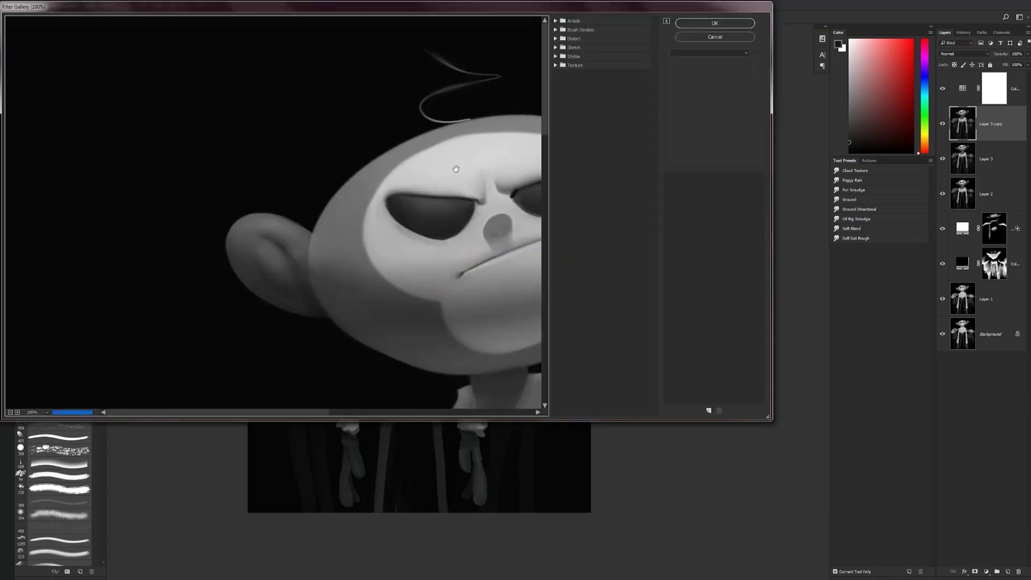
click(714, 37)
- Convert the Layer 3 copy for smart filters and apply a Gaussian Blur with a small radius
click(127, 5)
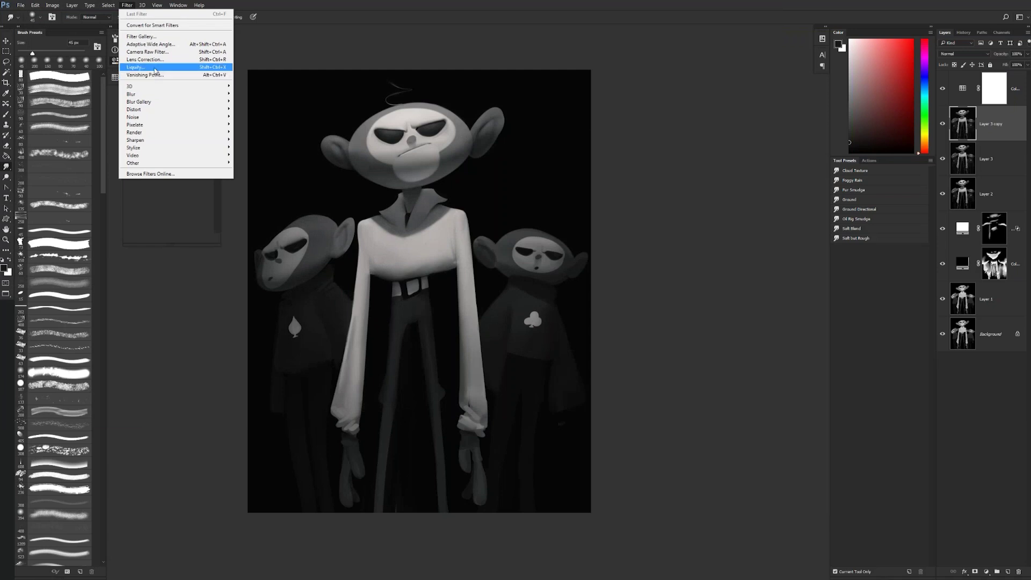
click(156, 25)
click(128, 5)
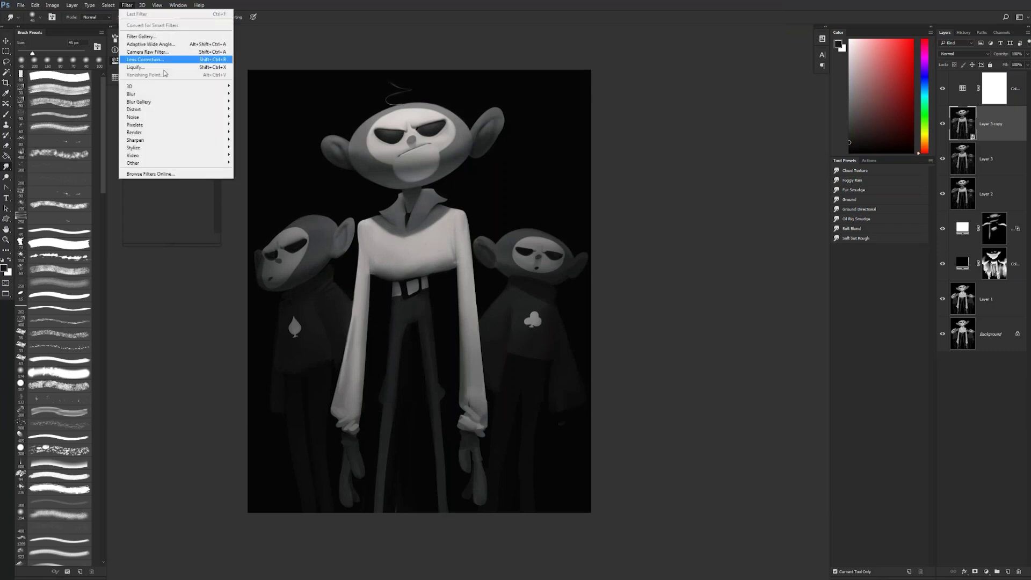
mouse_move(196, 96)
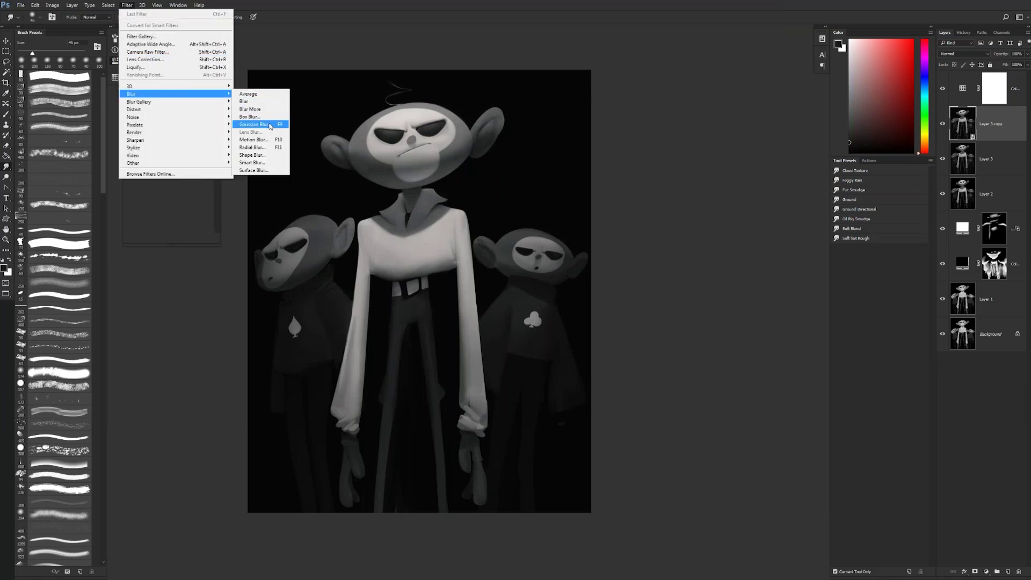
click(270, 125)
drag(508, 274, 495, 276)
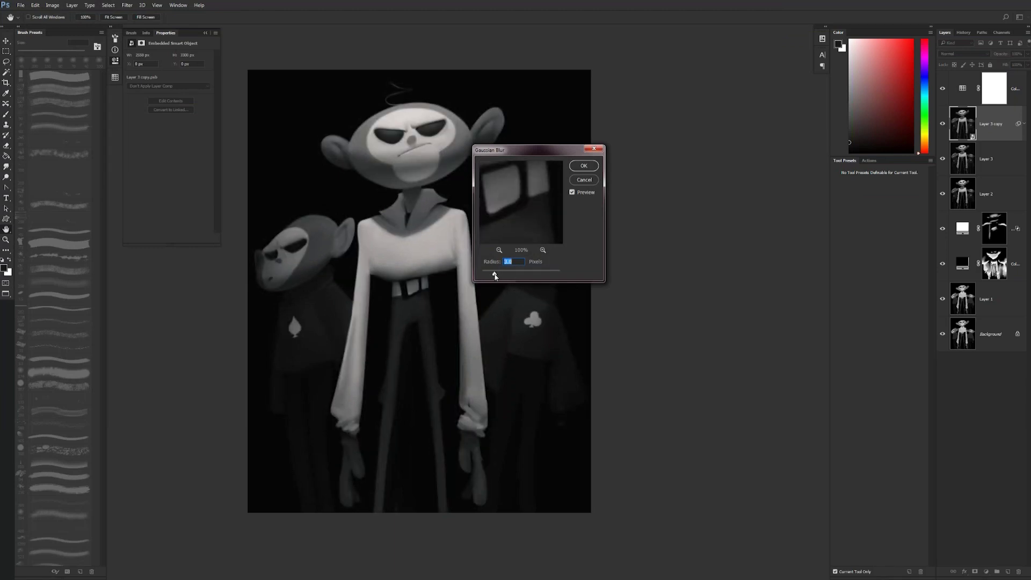
click(584, 171)
key(r)
click(680, 206)
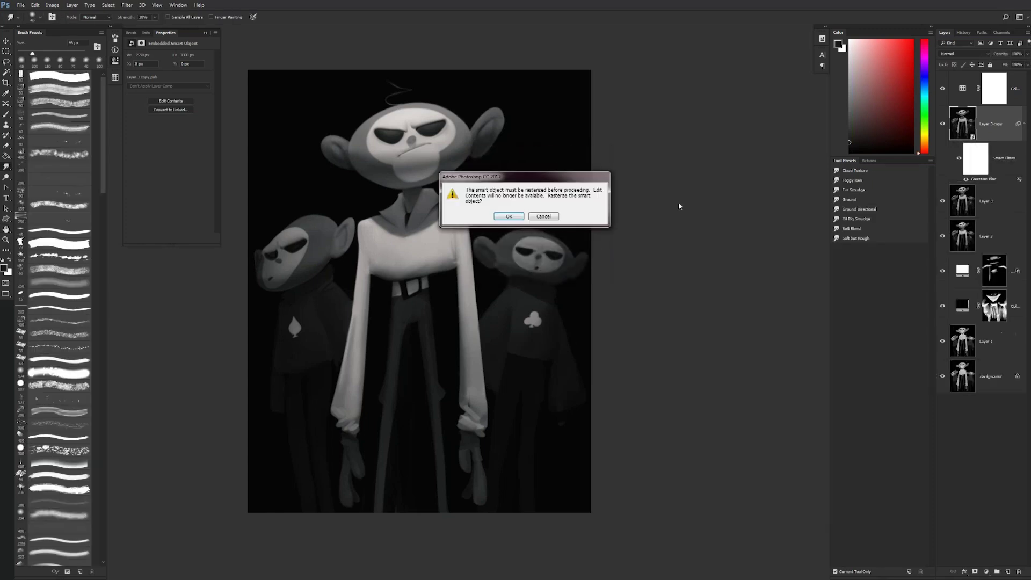
click(511, 219)
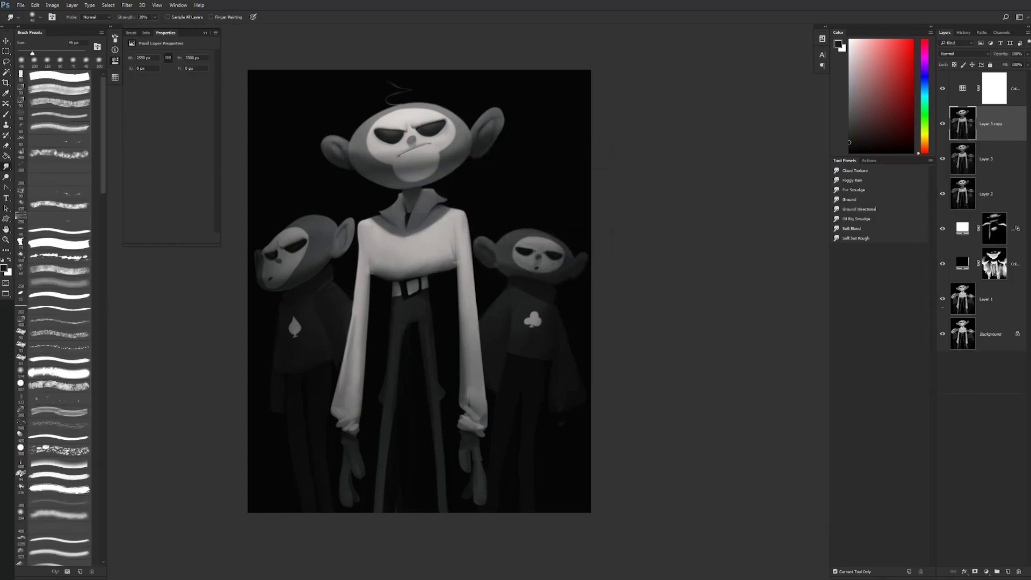
- Mask the Gaussian Blur off the central figure's head by painting black on the smart filter mask with an enlarged Eraser
click(976, 157)
key(e)
key(x)
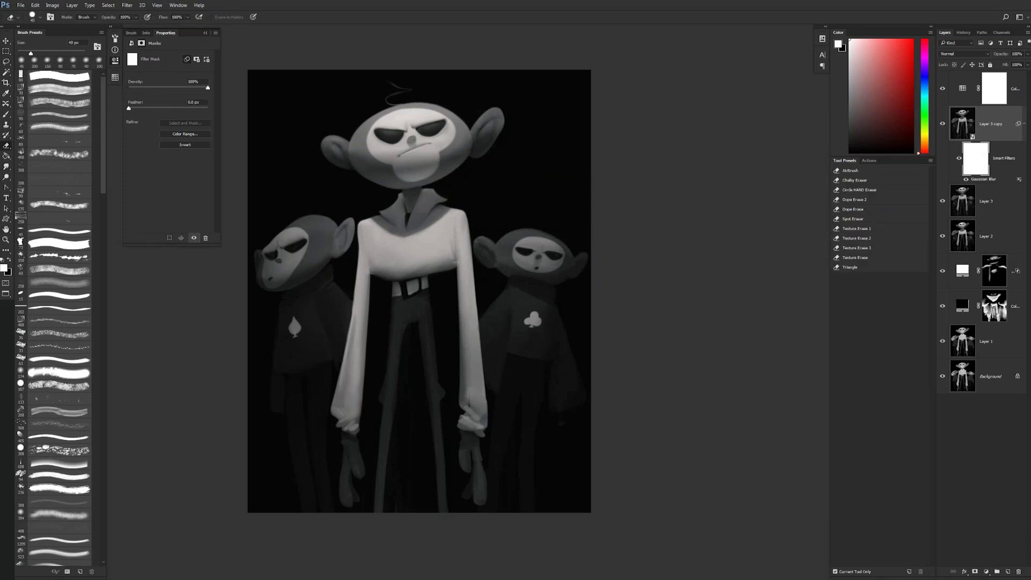
drag(416, 107, 413, 167)
key(bracketright)
key(bracketright)
key(bracketright)
key(bracketright)
key(bracketright)
key(bracketright)
key(bracketright)
key(bracketright)
key(bracketright)
key(bracketright)
key(bracketright)
key(bracketright)
click(404, 141)
key(bracketleft)
click(469, 146)
- Paint black over the central figure's head and neck on the smart filter mask with an enlarged Eraser
key(bracketright)
key(bracketright)
key(bracketright)
key(bracketright)
key(bracketright)
key(bracketright)
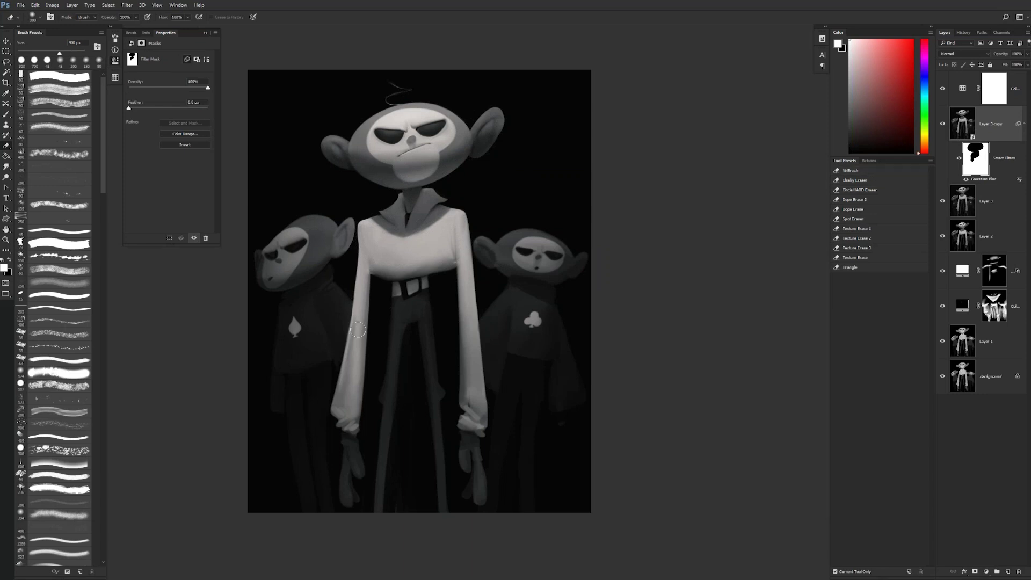
- Extend the black area of the smart filter mask down the central figure's torso and arms, resizing the Eraser as needed
key(bracketleft)
key(bracketleft)
key(bracketleft)
key(bracketleft)
key(bracketleft)
key(bracketleft)
key(bracketleft)
key(bracketleft)
key(bracketleft)
key(bracketleft)
key(bracketright)
key(bracketright)
key(bracketright)
key(bracketright)
key(bracketright)
key(bracketright)
key(bracketright)
key(bracketright)
key(bracketright)
key(bracketleft)
key(z)
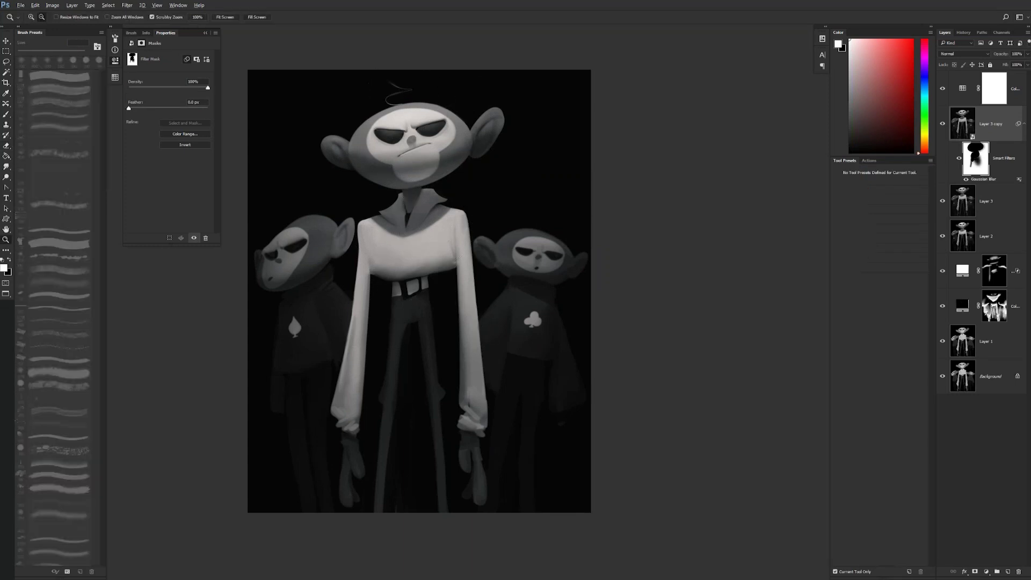
alt+click(496, 230)
click(496, 230)
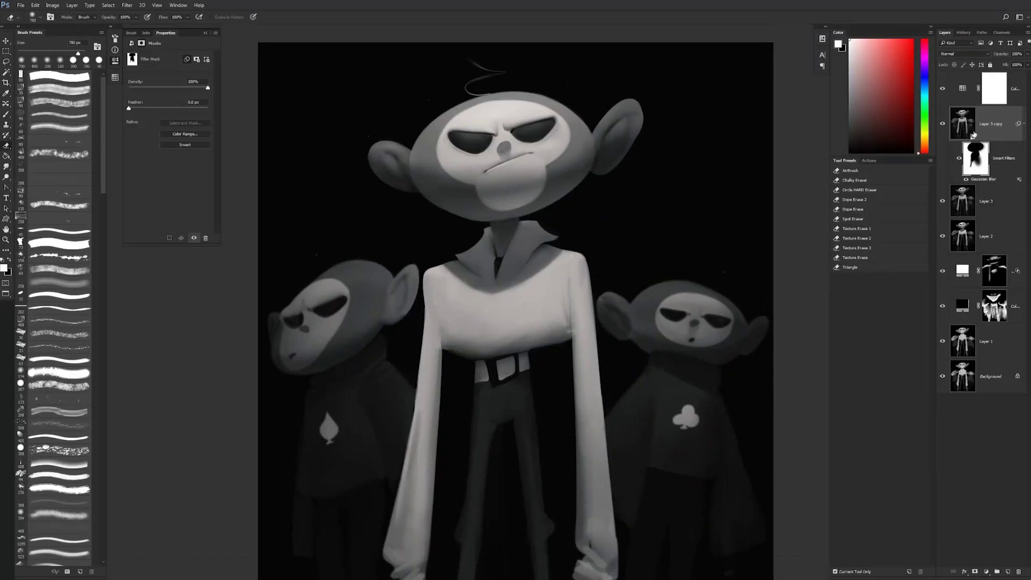
click(986, 180)
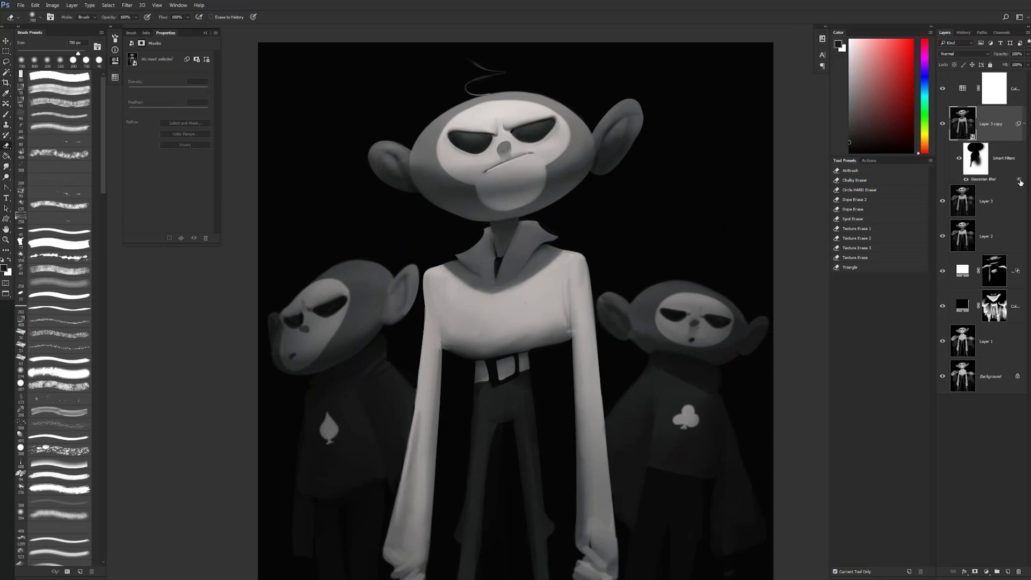
double_click(1019, 181)
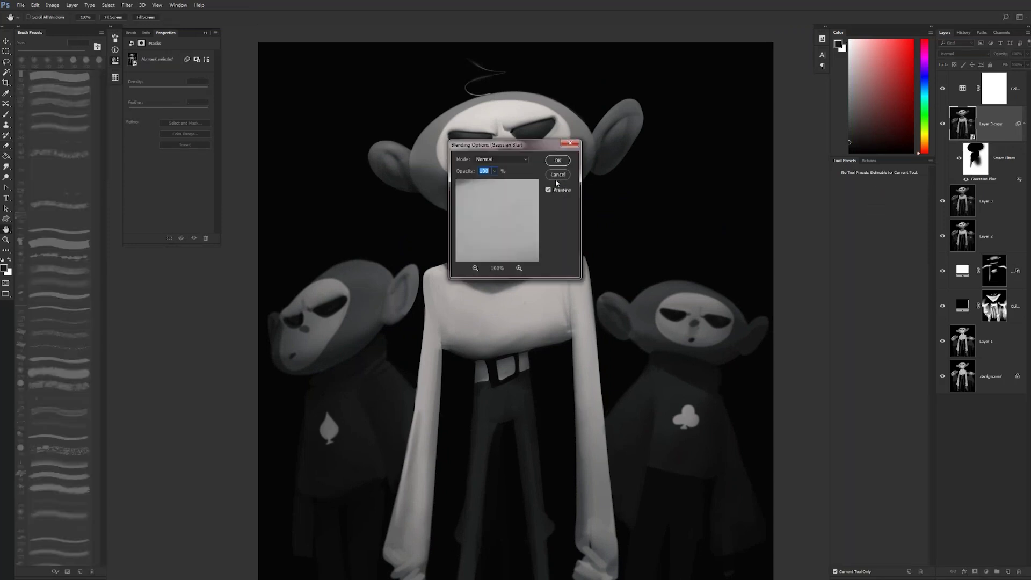
key(e)
click(558, 175)
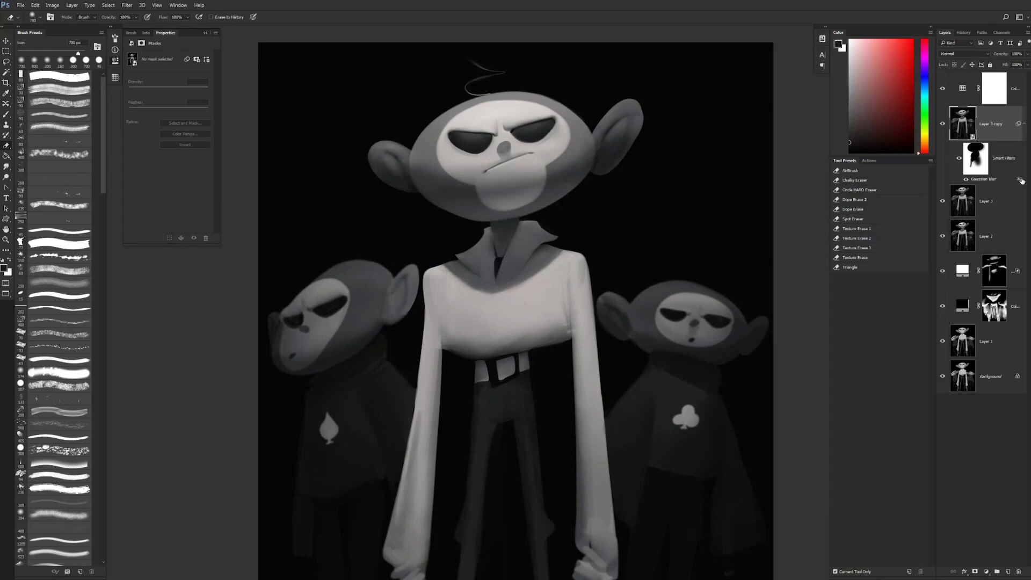
double_click(1020, 181)
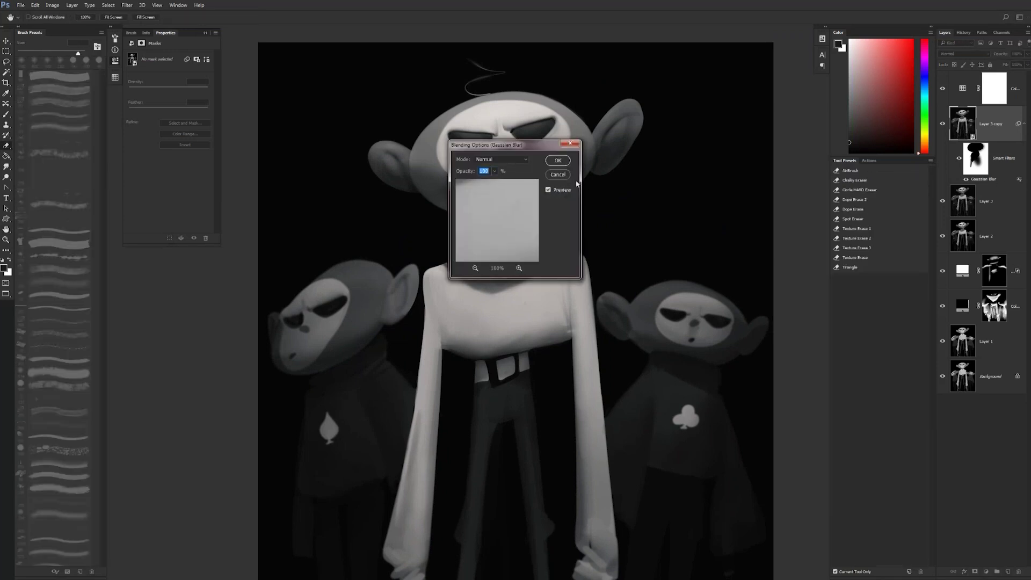
click(559, 175)
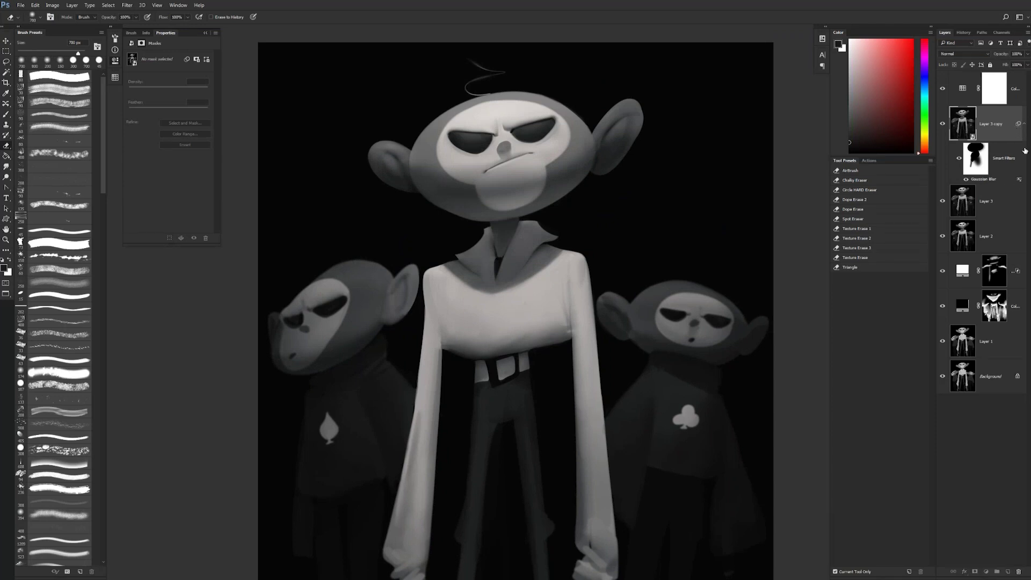
- Add a second Gaussian Blur smart filter with a stronger radius to the Layer 3 copy
click(127, 5)
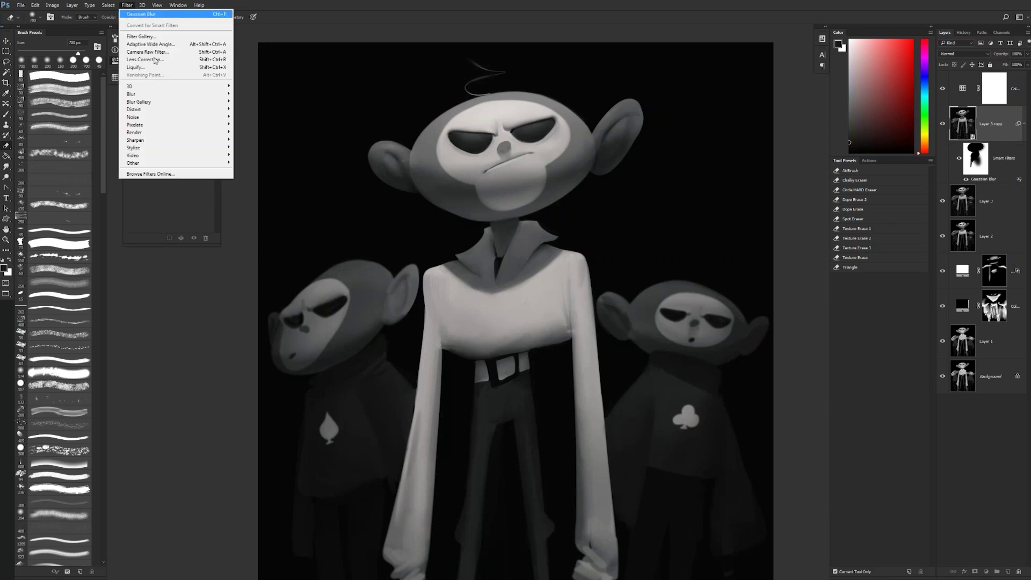
mouse_move(180, 96)
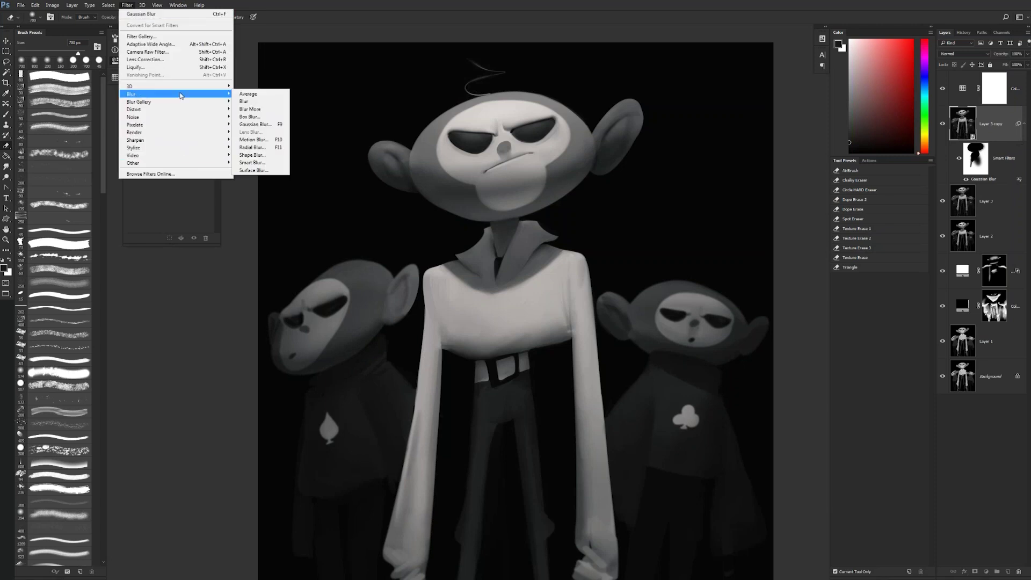
click(260, 124)
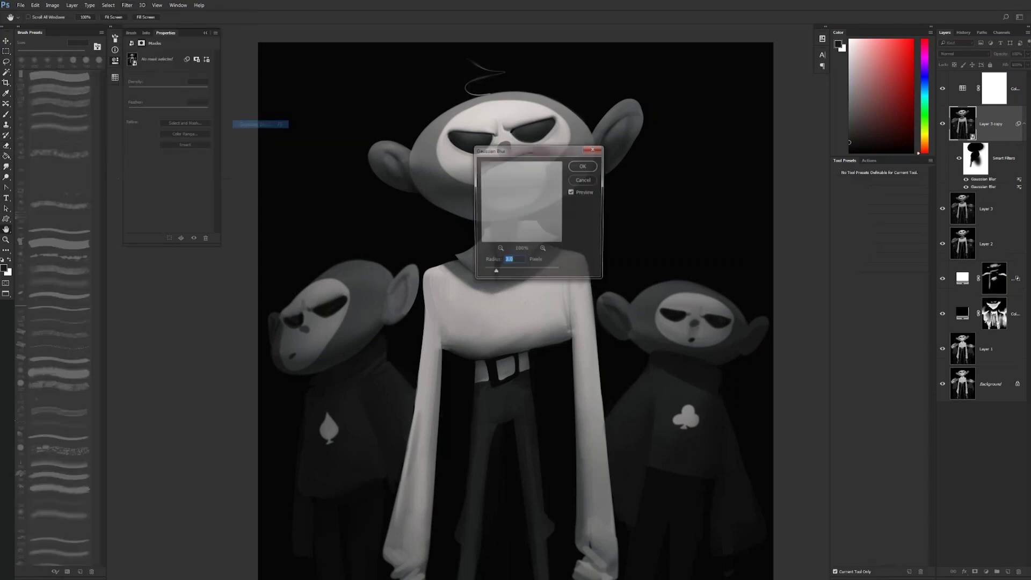
click(506, 274)
drag(510, 275, 503, 276)
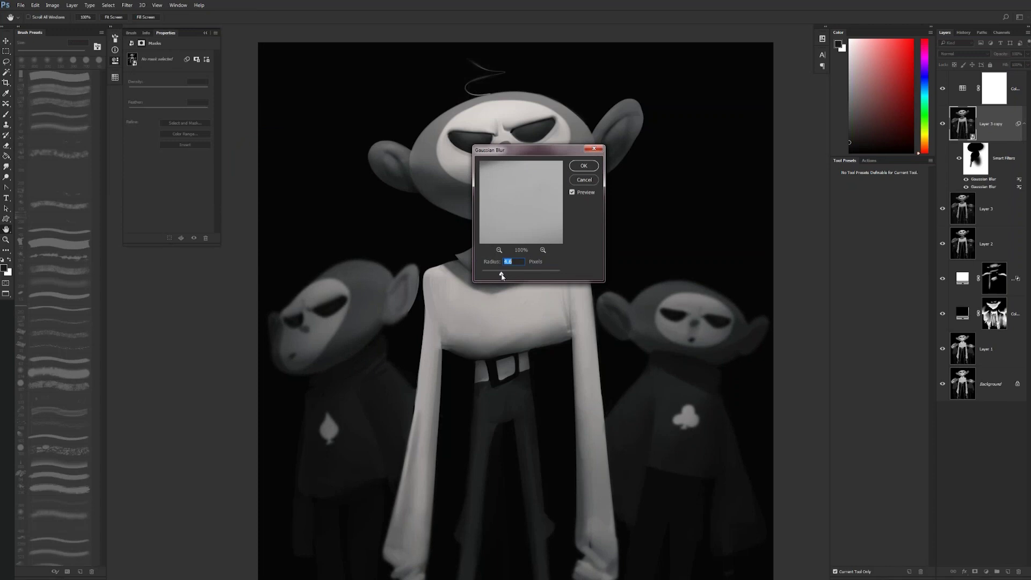
click(584, 165)
key(e)
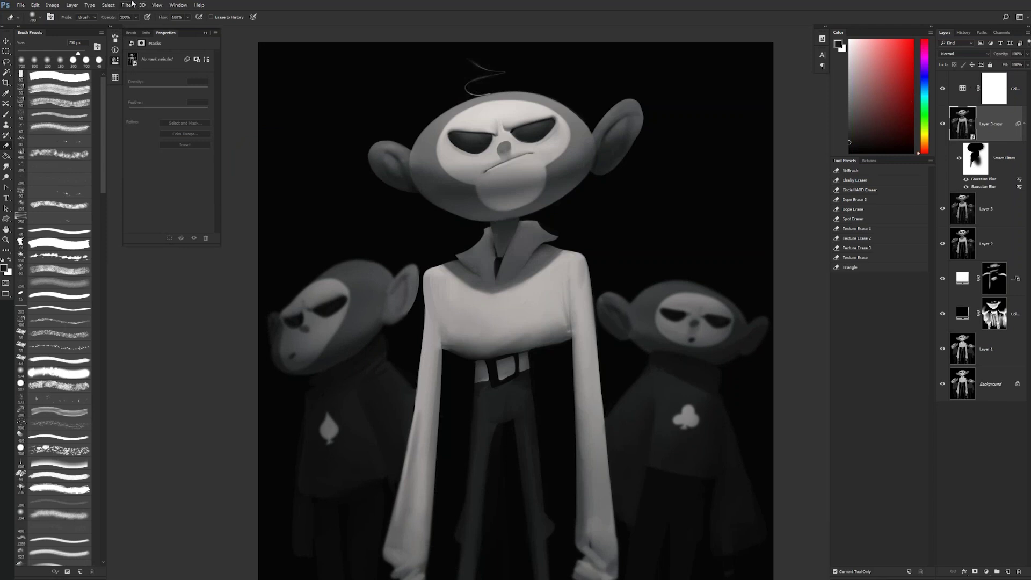
click(81, 5)
click(52, 5)
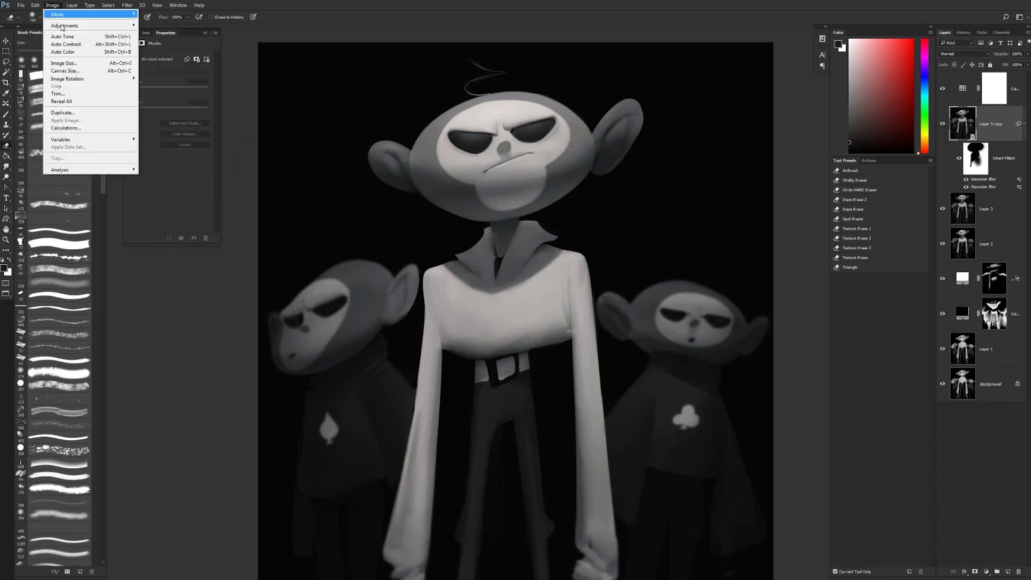
mouse_move(67, 26)
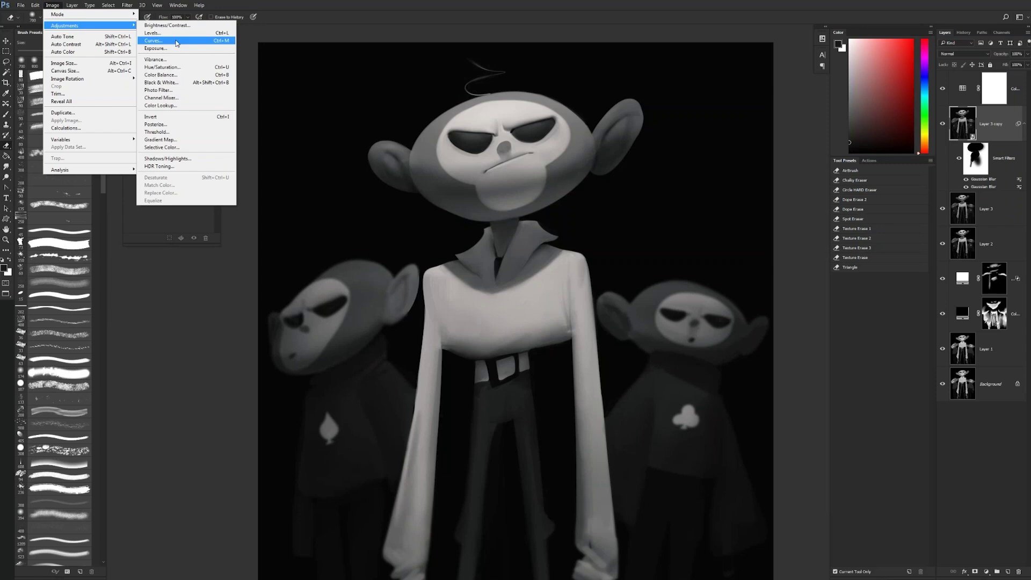
click(413, 14)
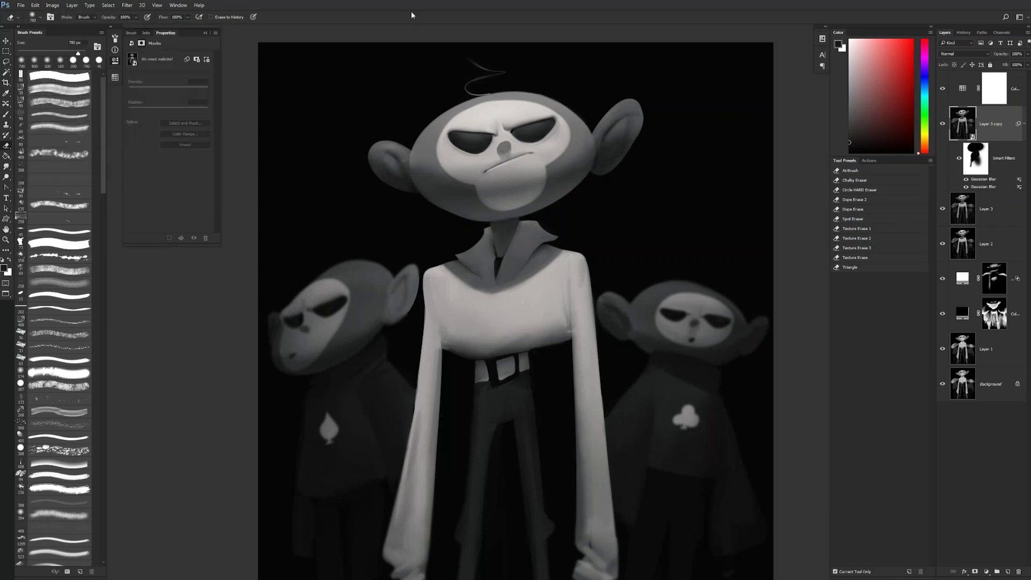
- Undo the second Gaussian Blur and decline rasterizing the smart object
key(z)
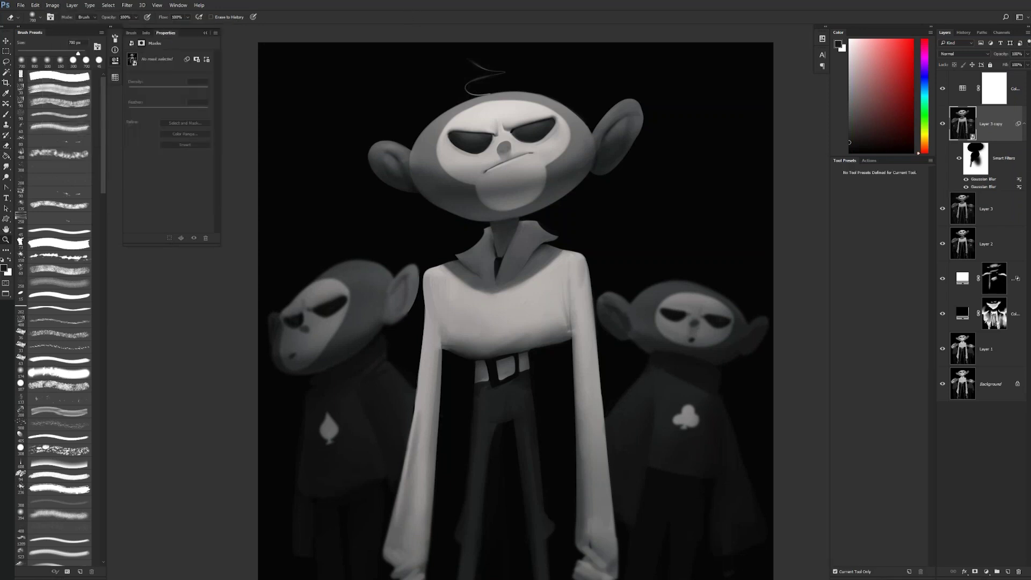
alt+click(591, 201)
key(ctrl+z)
key(e)
click(588, 203)
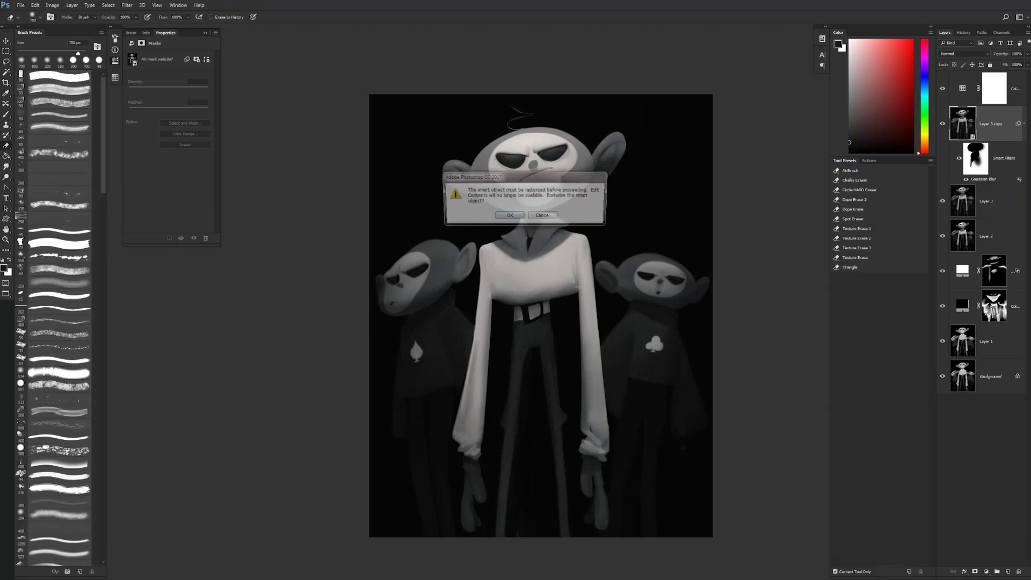
click(544, 216)
- Retouch the smart filter mask with the Eraser between the ear of the spade-marked figure and the central figure
key(z)
key(z)
click(545, 217)
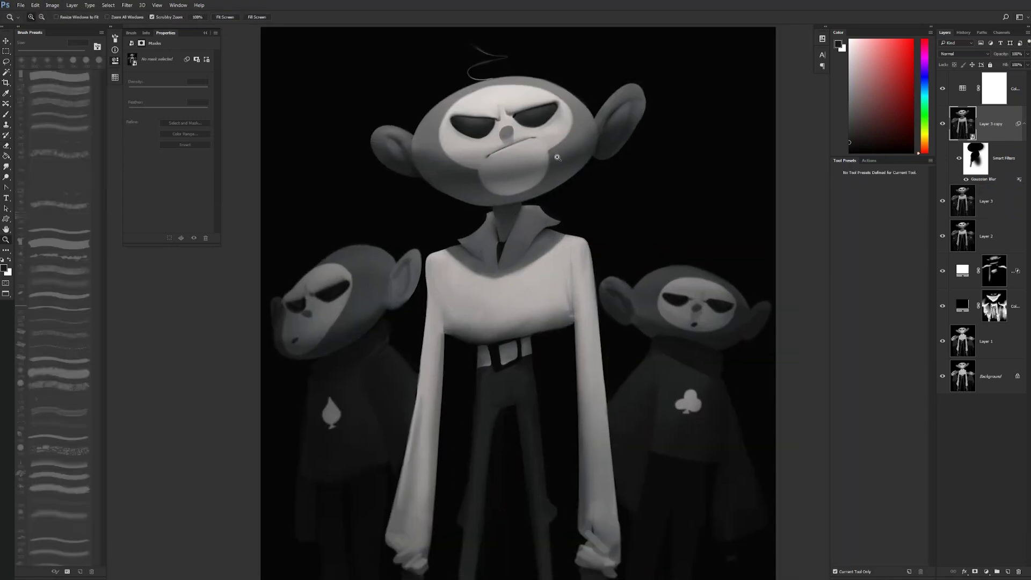
click(981, 167)
key(e)
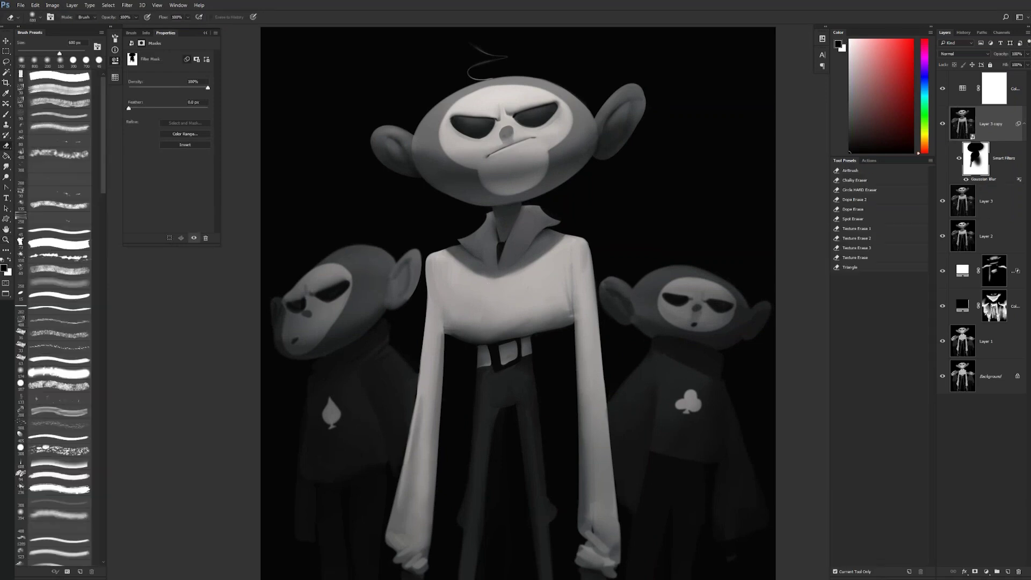
drag(415, 259, 408, 294)
key(ctrl+m)
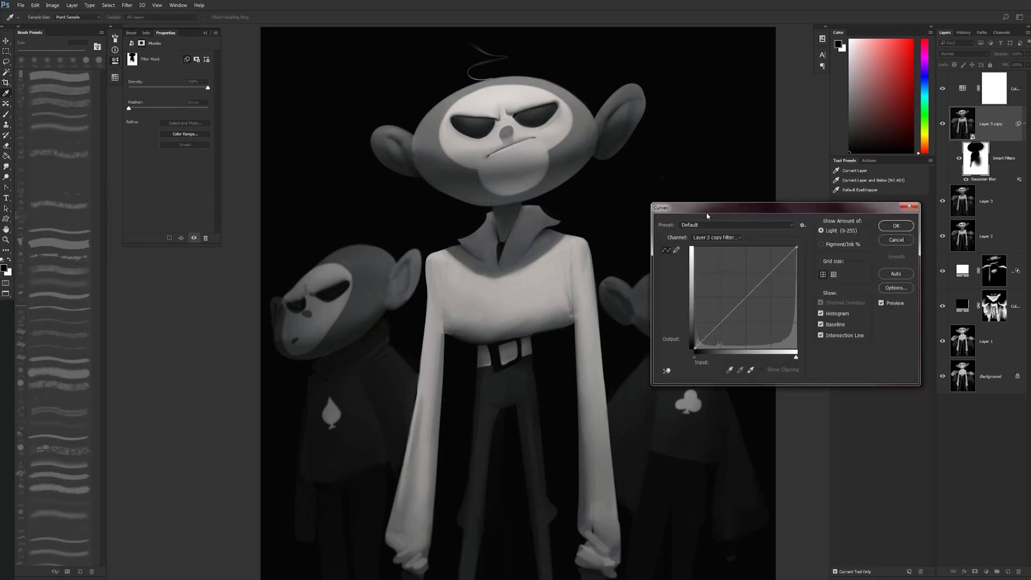
drag(703, 202, 517, 123)
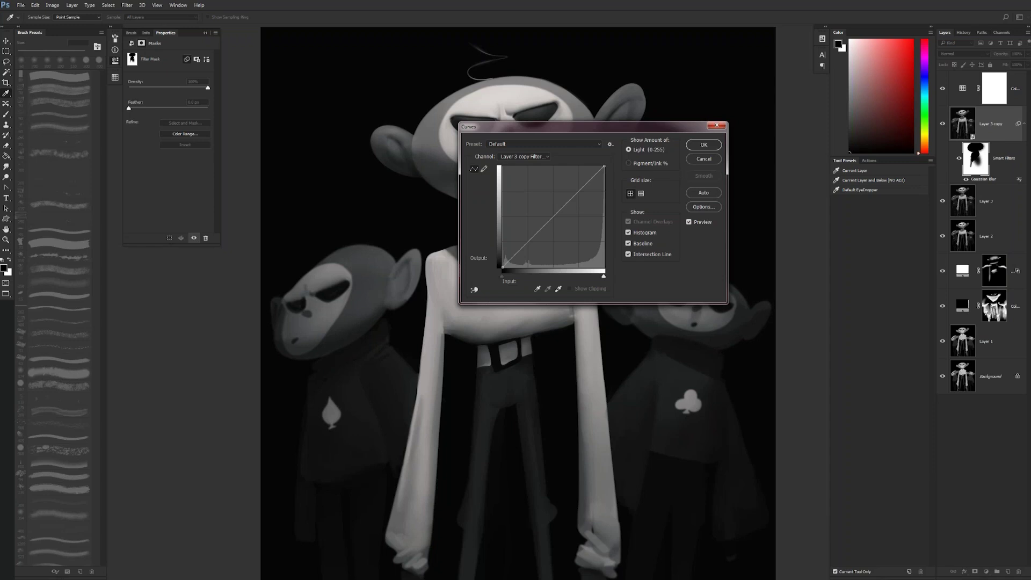
mouse_move(547, 223)
mouse_down()
mouse_move(543, 206)
mouse_move(562, 221)
mouse_move(555, 213)
mouse_up()
click(691, 220)
click(703, 160)
key(e)
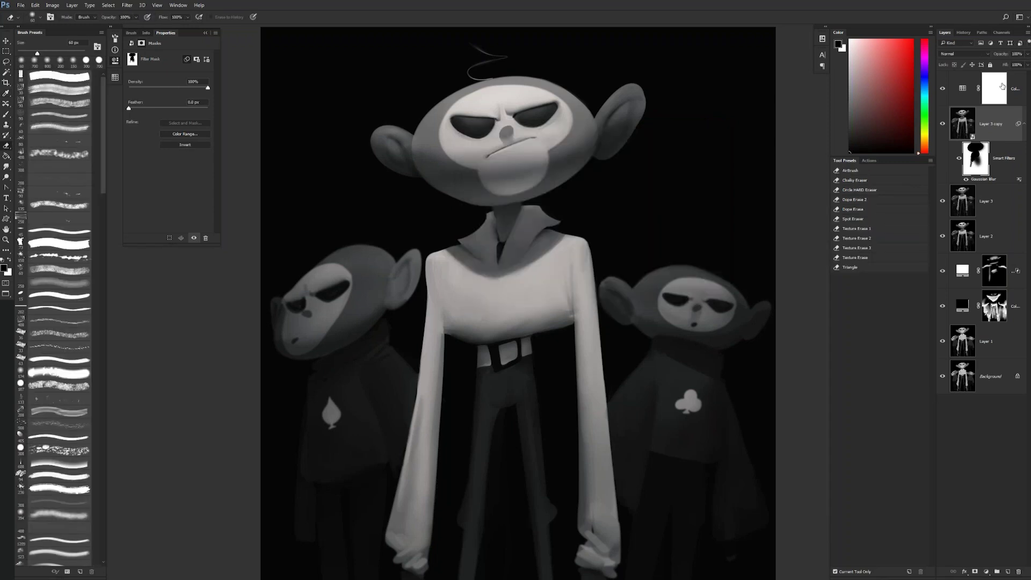
- Stamp all visible layers into a new layer above the Color Lookup adjustment
click(1000, 87)
key(ctrl+shift+alt+e)
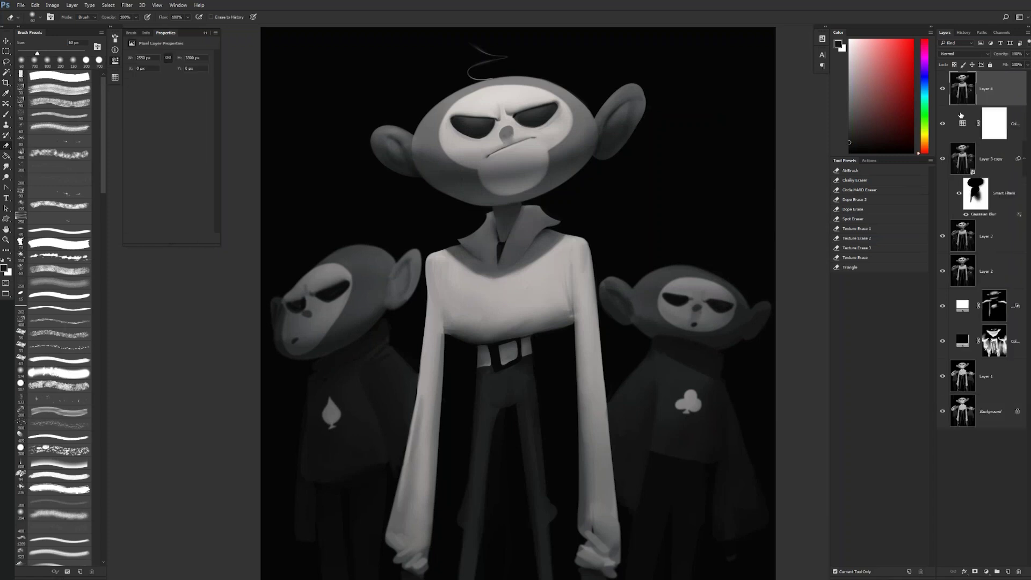
key(ctrl+m)
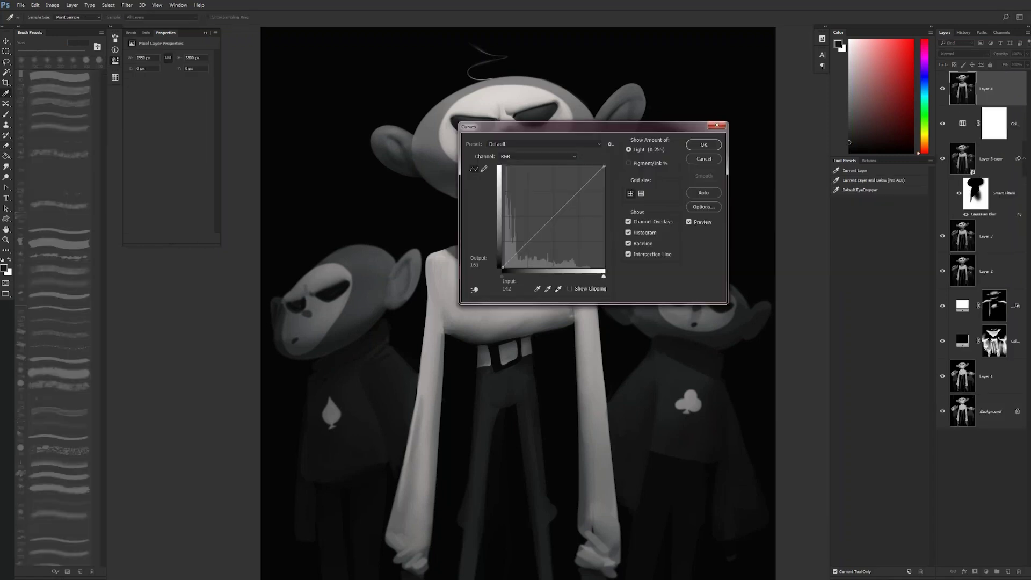
drag(661, 129, 852, 124)
drag(737, 222, 732, 198)
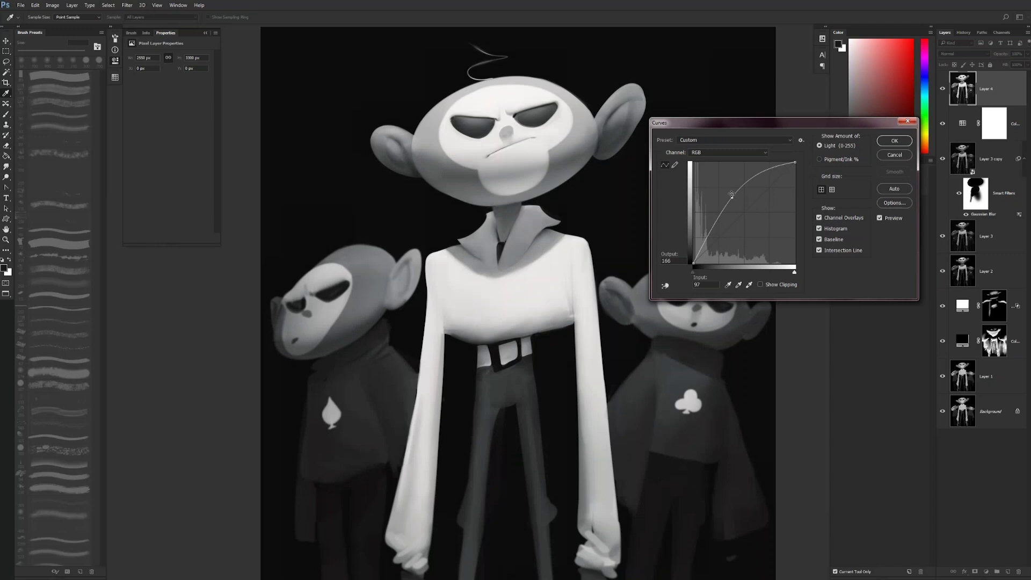
drag(776, 169, 778, 204)
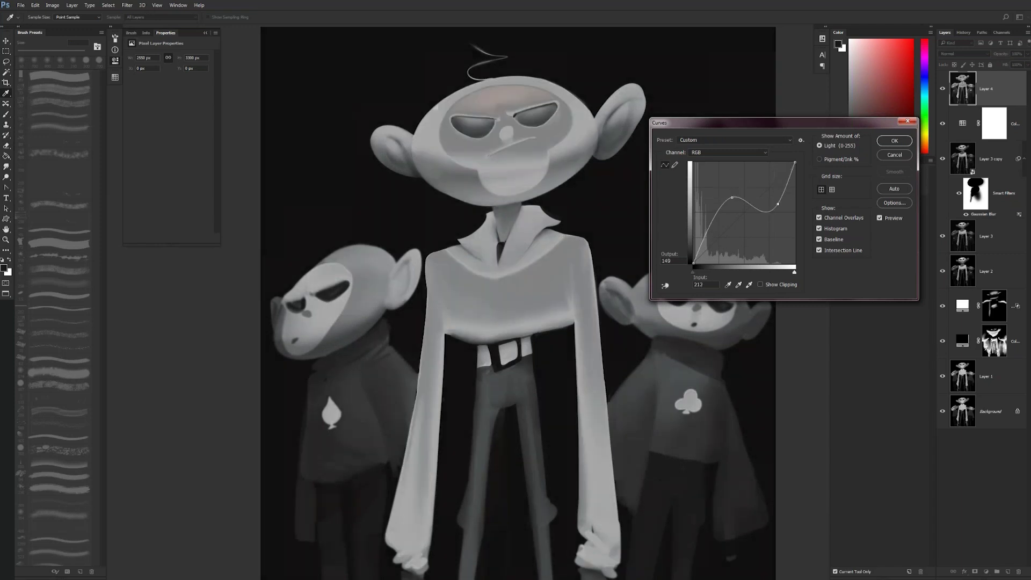
drag(720, 217, 703, 241)
mouse_move(720, 195)
mouse_down()
mouse_move(721, 210)
mouse_move(709, 200)
mouse_up()
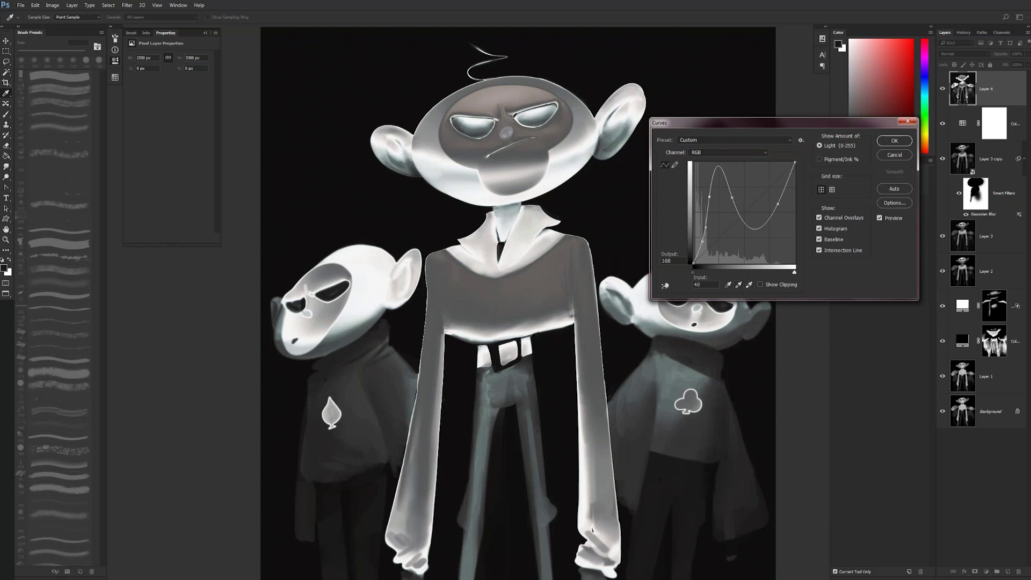
click(896, 153)
- Apply Curves to the stamped layer, bending the Red channel at shadows, midtones and highlights for a red and teal tint
key(ctrl+m)
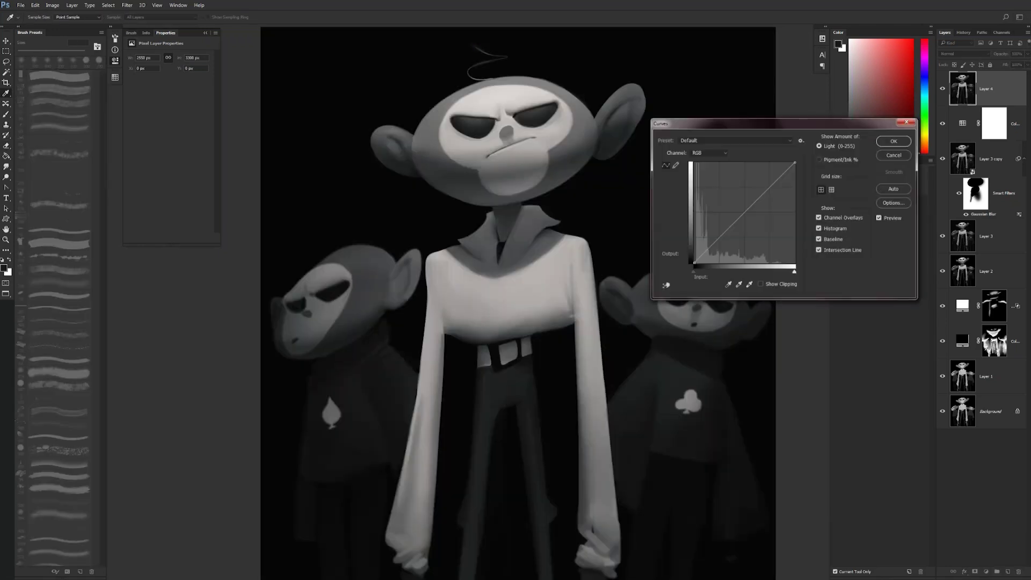
click(720, 152)
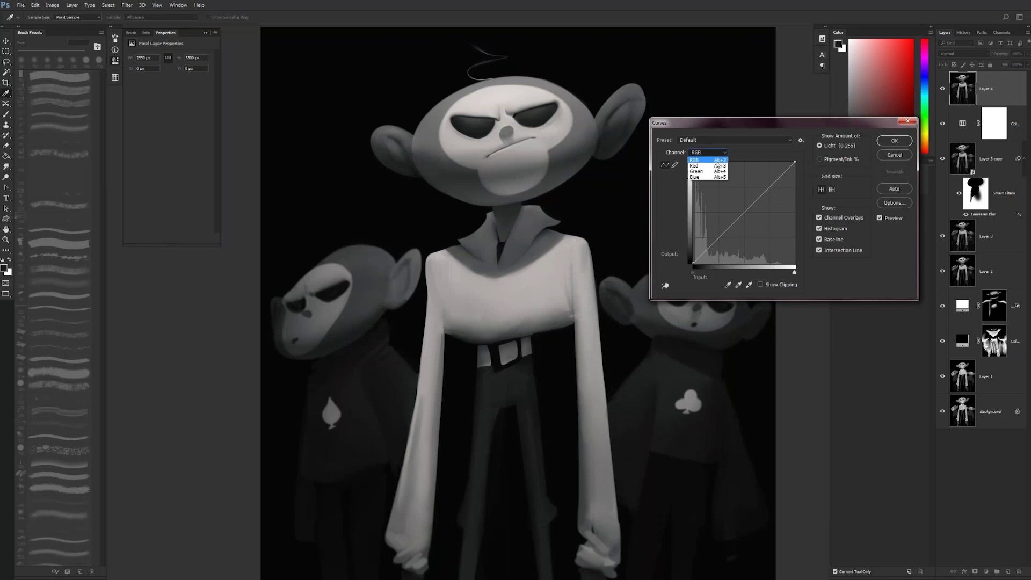
click(714, 162)
drag(784, 175, 777, 175)
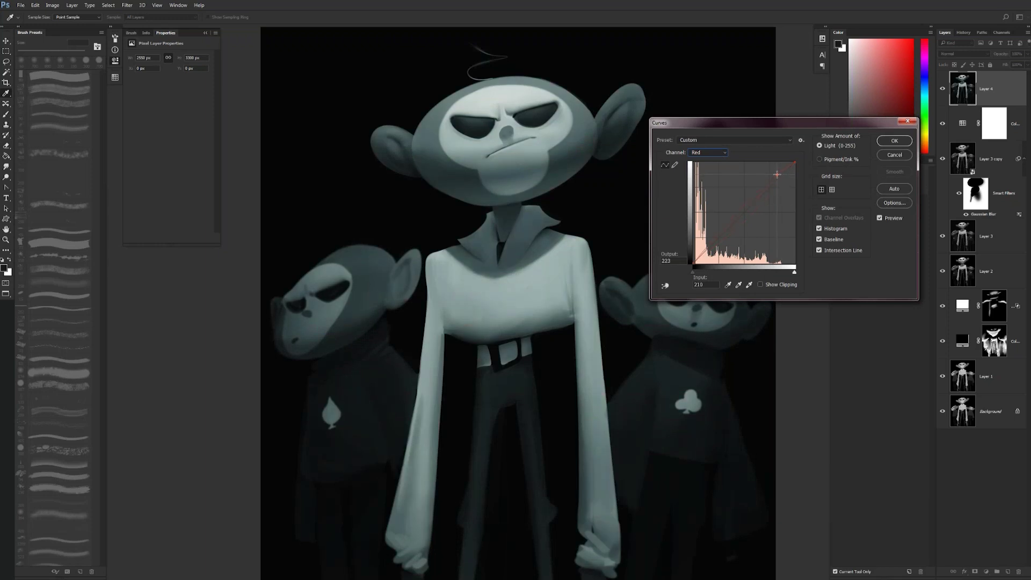
click(746, 214)
drag(713, 242, 714, 251)
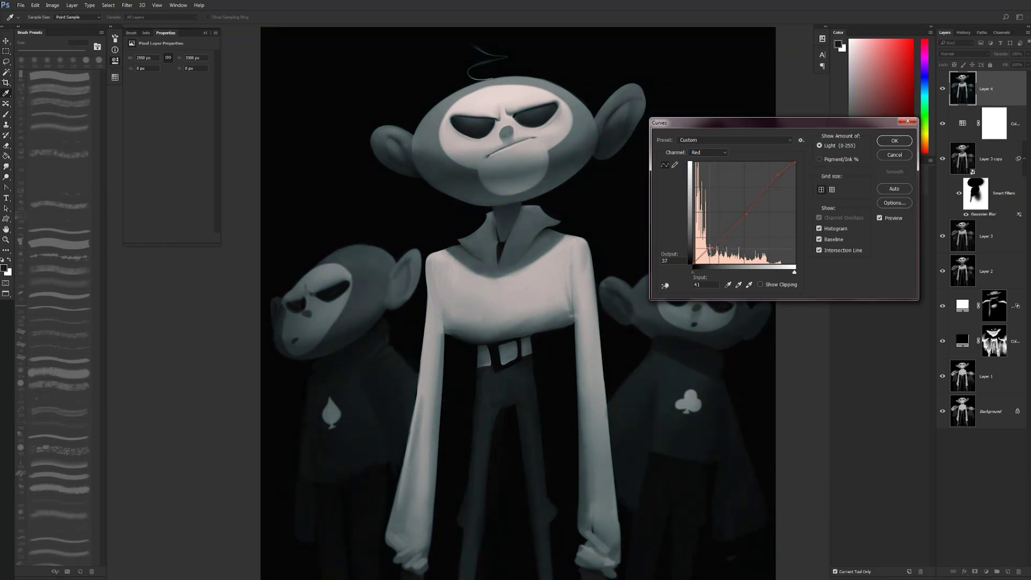
key(Down)
drag(749, 207, 745, 214)
click(894, 141)
key(e)
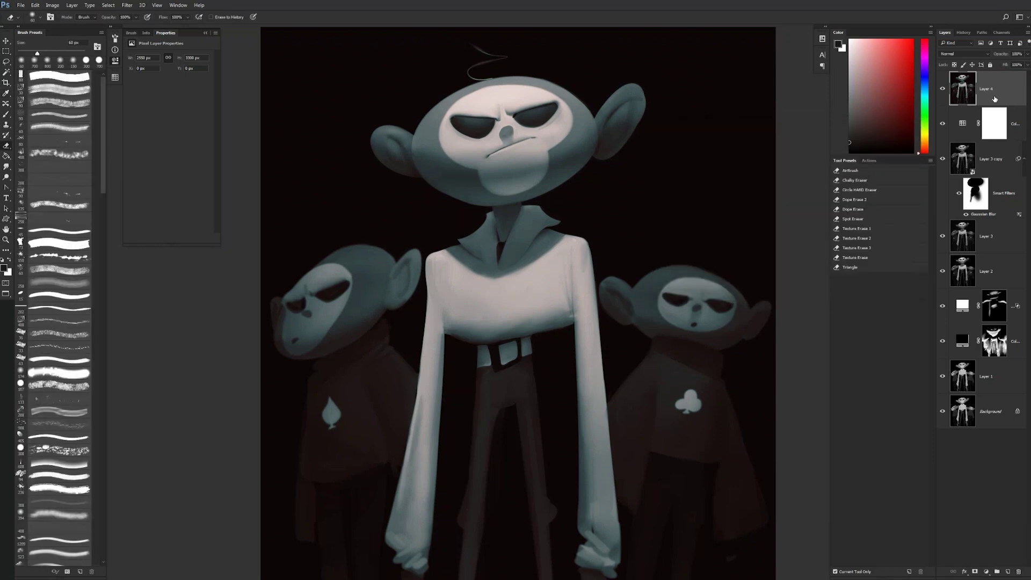
- Hide the Curves-tinted layer, stamp the visible layers below it, and apply Levels to the stamp's Red channel with inputs 36 and 213
click(943, 89)
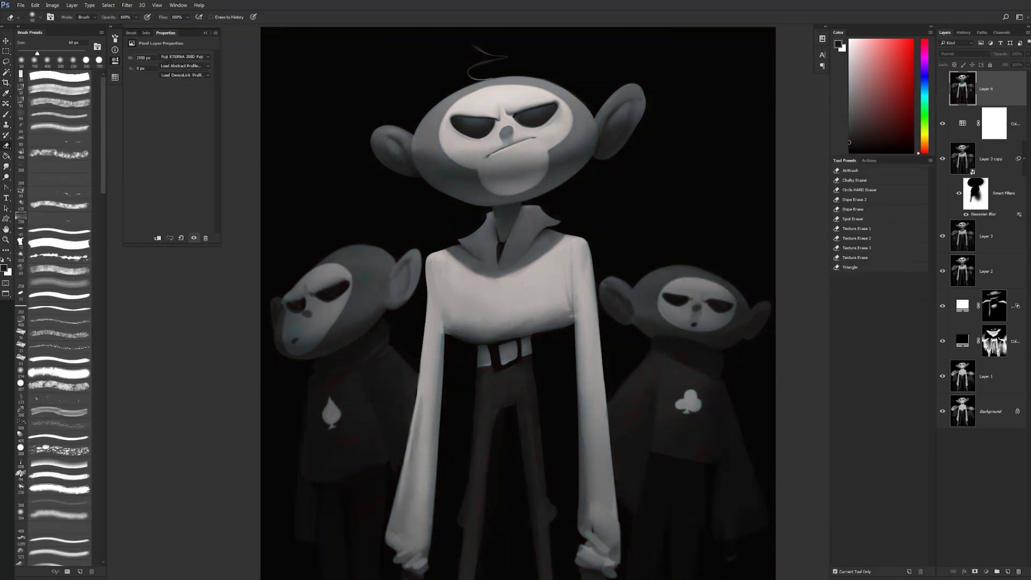
key(ctrl+shift+alt+e)
key(ctrl+l)
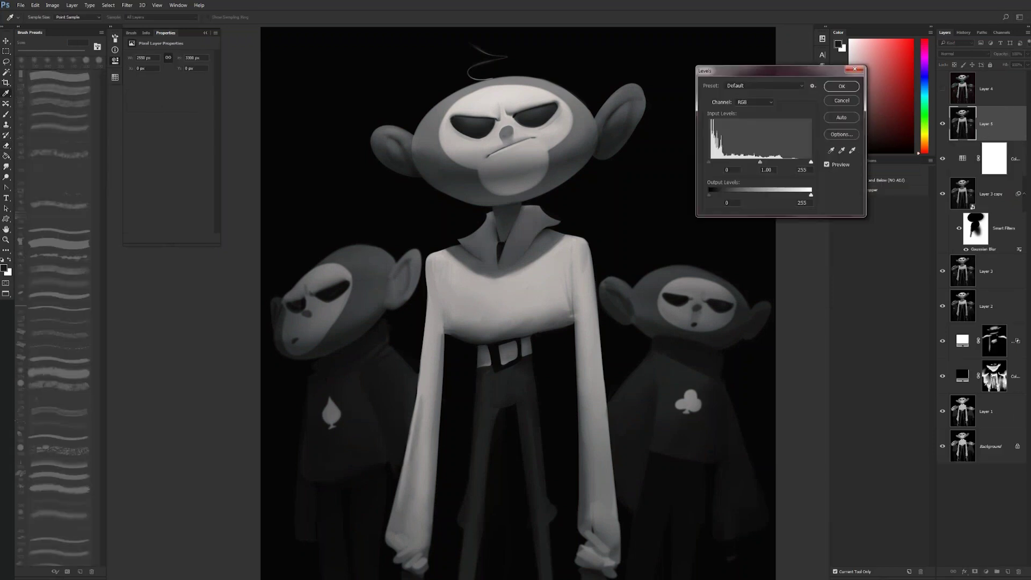
click(754, 102)
click(749, 111)
drag(709, 161, 758, 163)
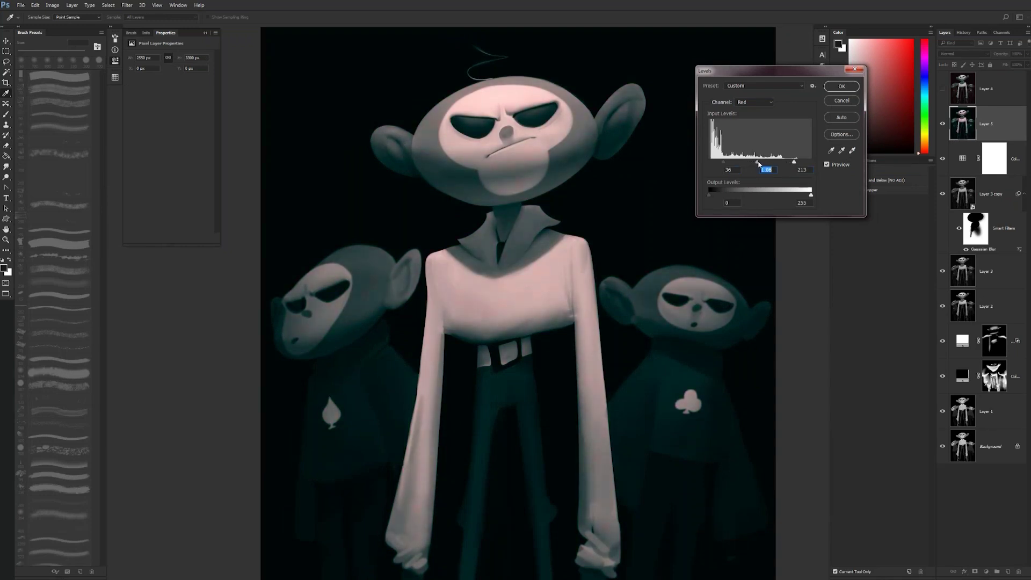
click(841, 86)
- Compare the Curves-tinted layer with the Levels-tinted layer beneath it by switching the upper layer's visibility
key(e)
click(942, 91)
click(942, 90)
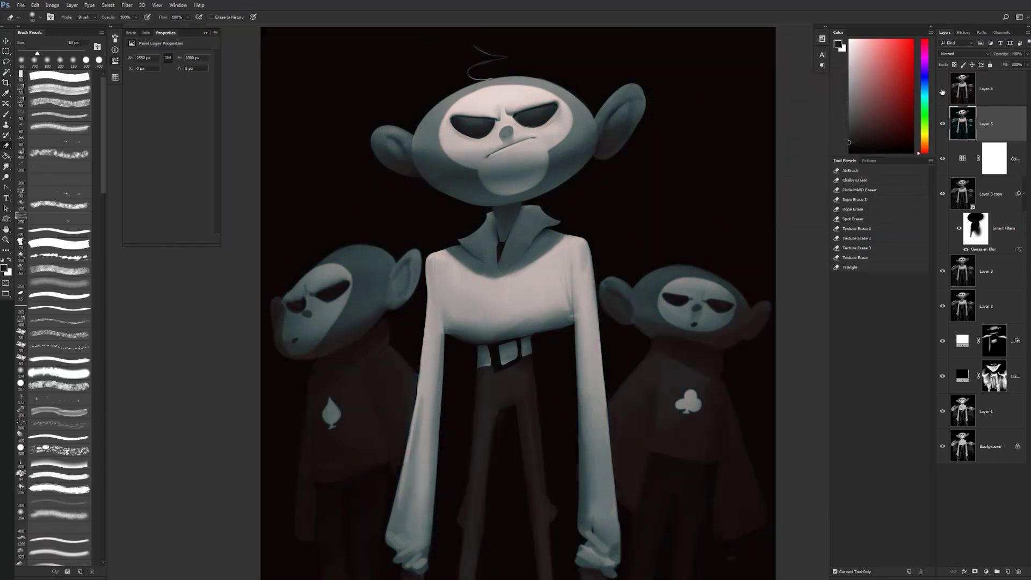
click(942, 90)
click(943, 90)
click(944, 90)
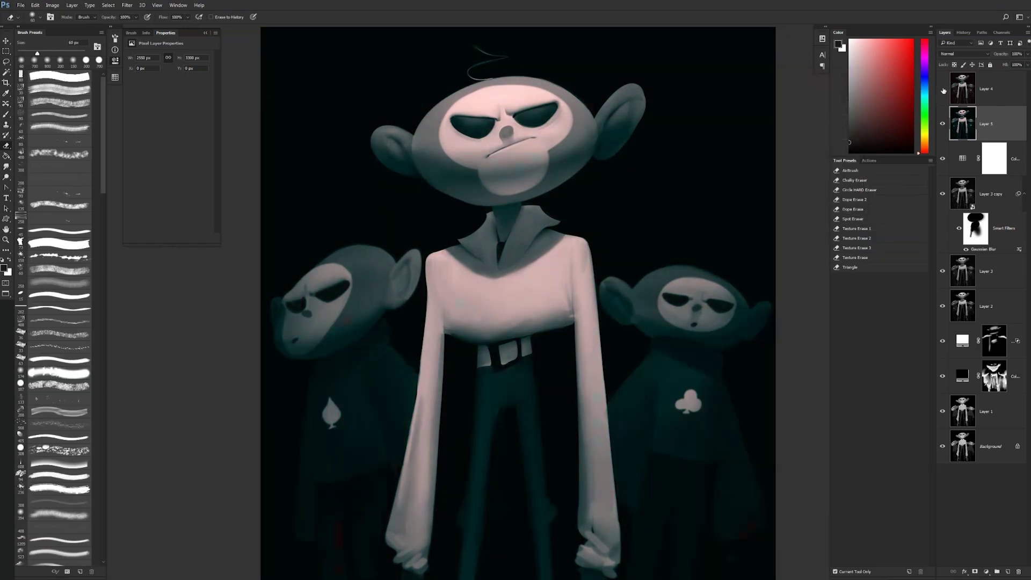
click(943, 90)
click(943, 90)
- Reduce the fill of the Curves-tinted Layer 4 to about 42% so it blends with the layer below
click(986, 91)
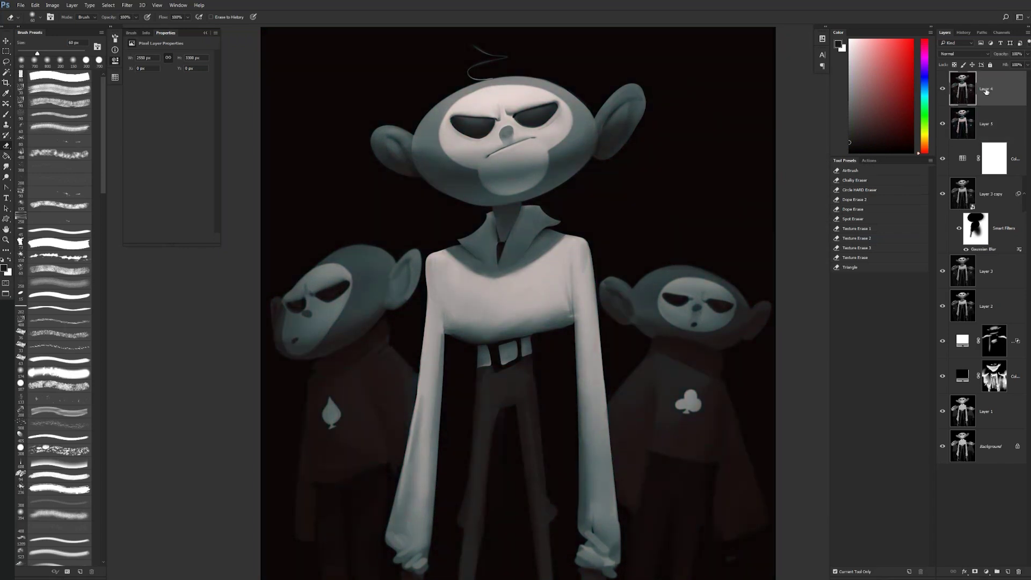
drag(1006, 65, 983, 66)
text(41)
key(Return)
- Stamp all visible layers into a new layer and shift its hue by about +25 with Hue/Saturation
key(z)
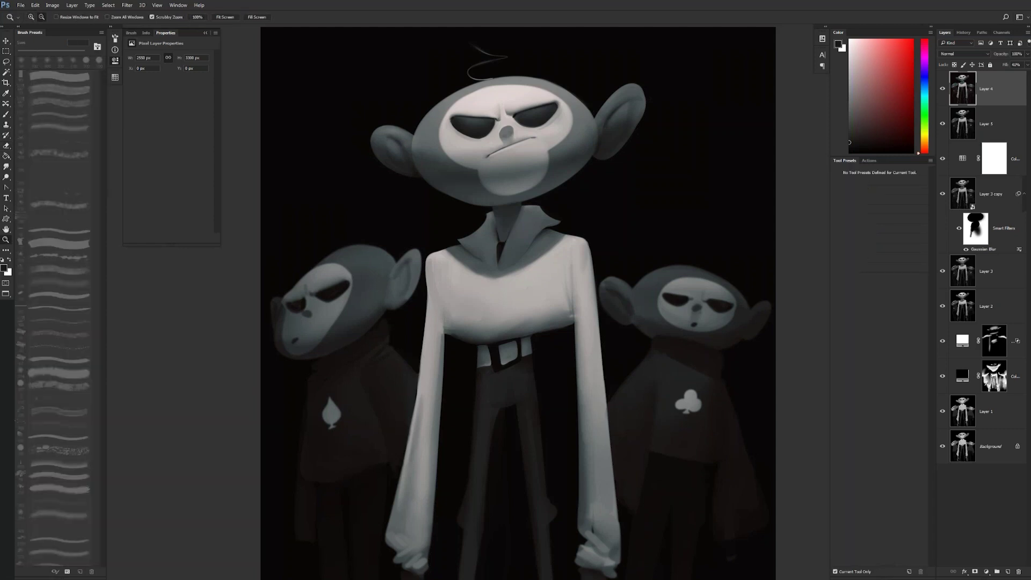
alt+click(459, 254)
key(ctrl+shift+alt+e)
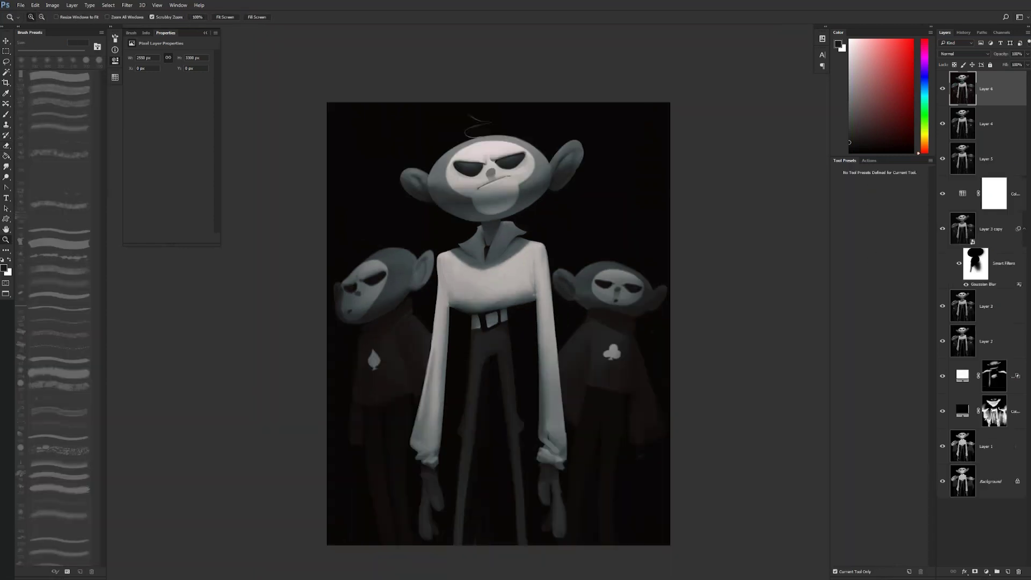
key(ctrl+u)
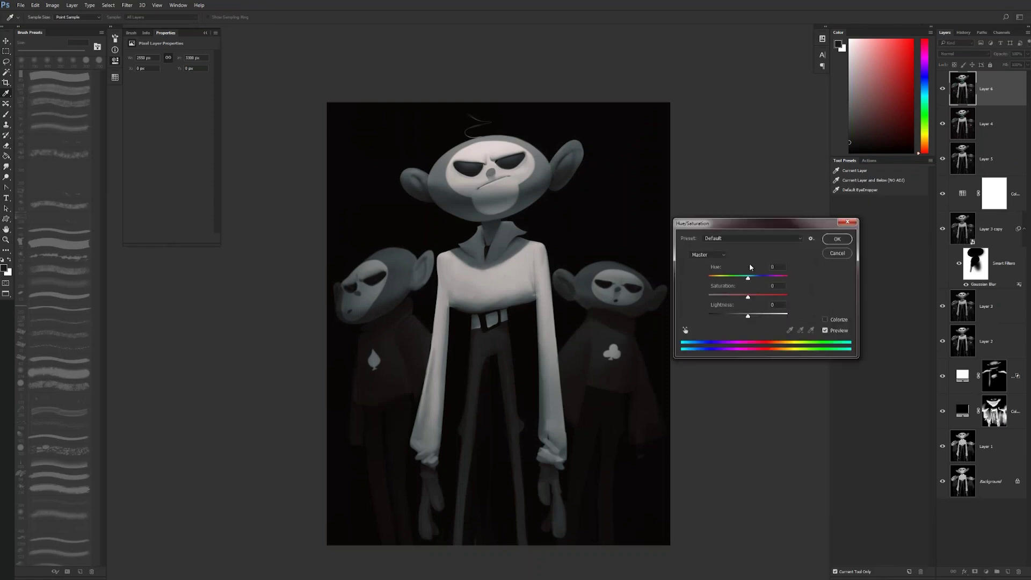
drag(749, 276, 792, 281)
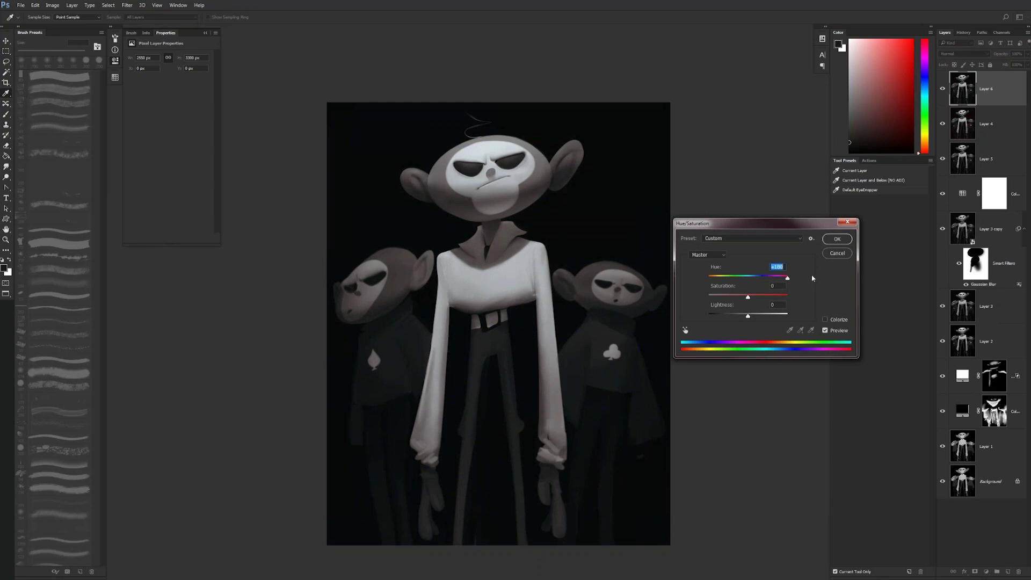
drag(778, 286, 758, 290)
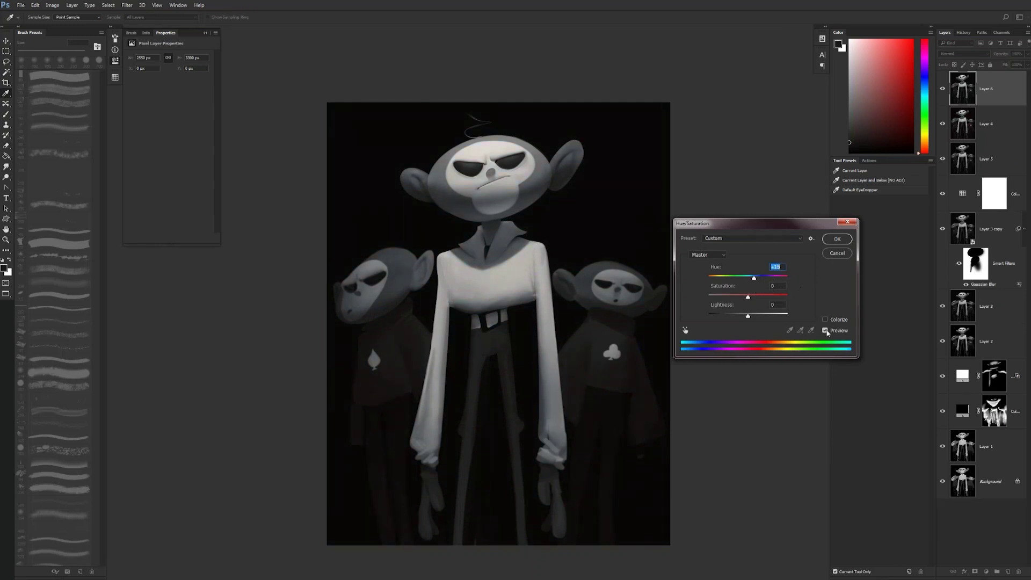
click(835, 240)
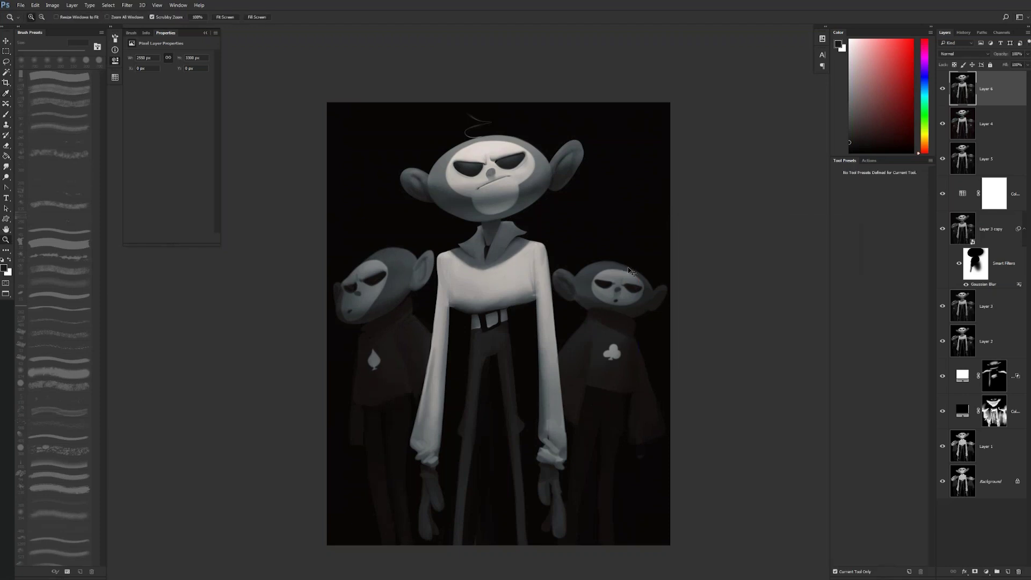
- Apply custom Lens Correction to the stamped layer, with Red/Cyan Fringe at -73.02 and Blue/Yellow Fringe at -57.94
key(ctrl+shift+r)
click(778, 196)
drag(793, 264, 747, 264)
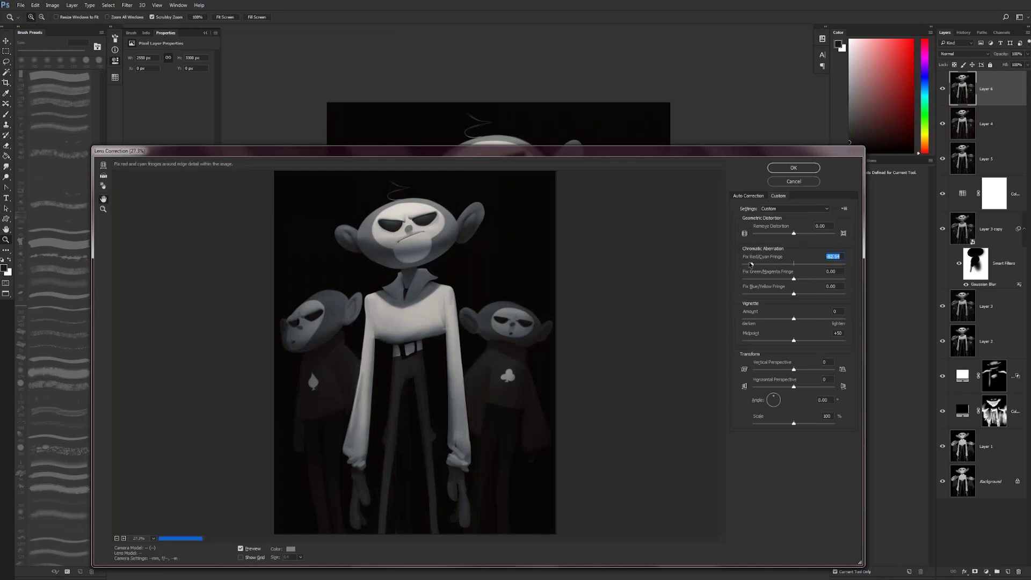
click(753, 294)
click(756, 264)
key(Return)
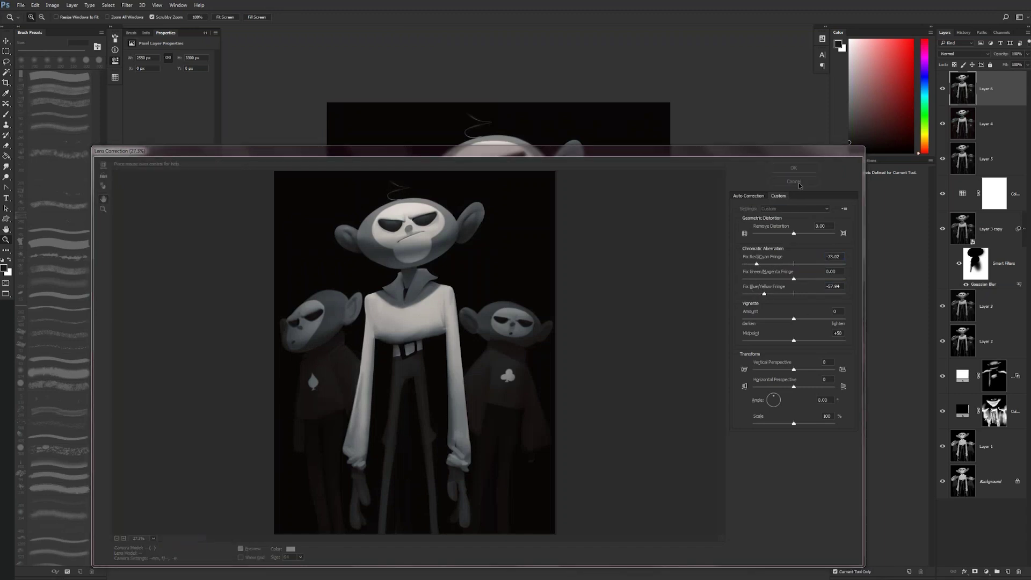
- Add a new layer on top, fill it with near-black, and apply the Add Noise filter with uniform distribution
click(452, 282)
key(f)
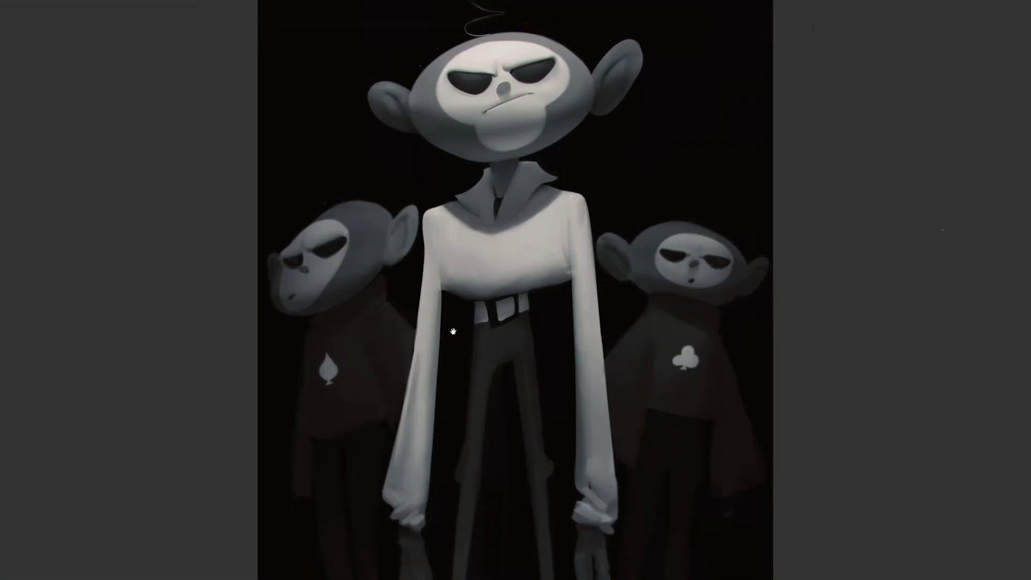
key(ctrl+minus)
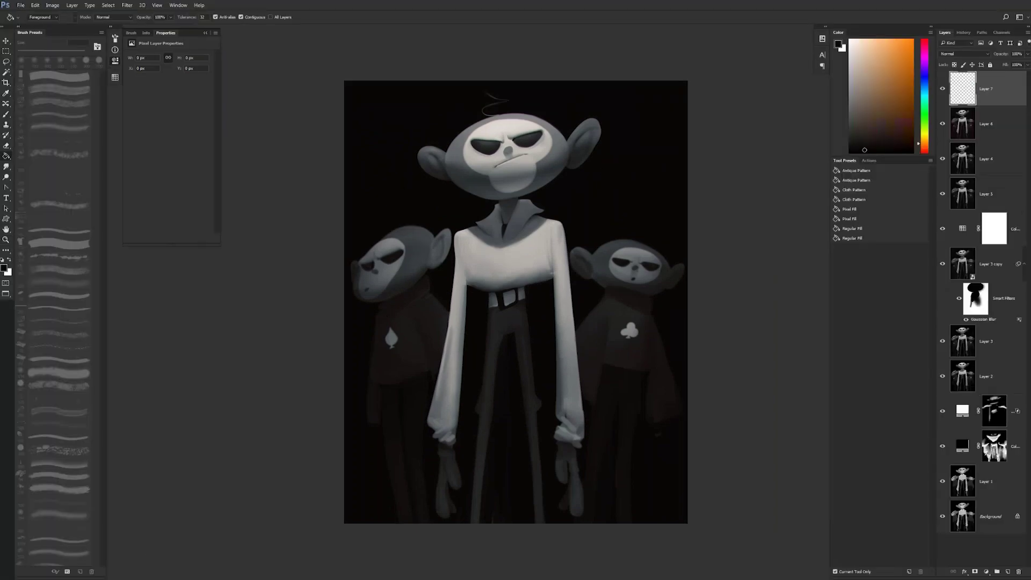
click(598, 203)
click(127, 4)
mouse_move(142, 116)
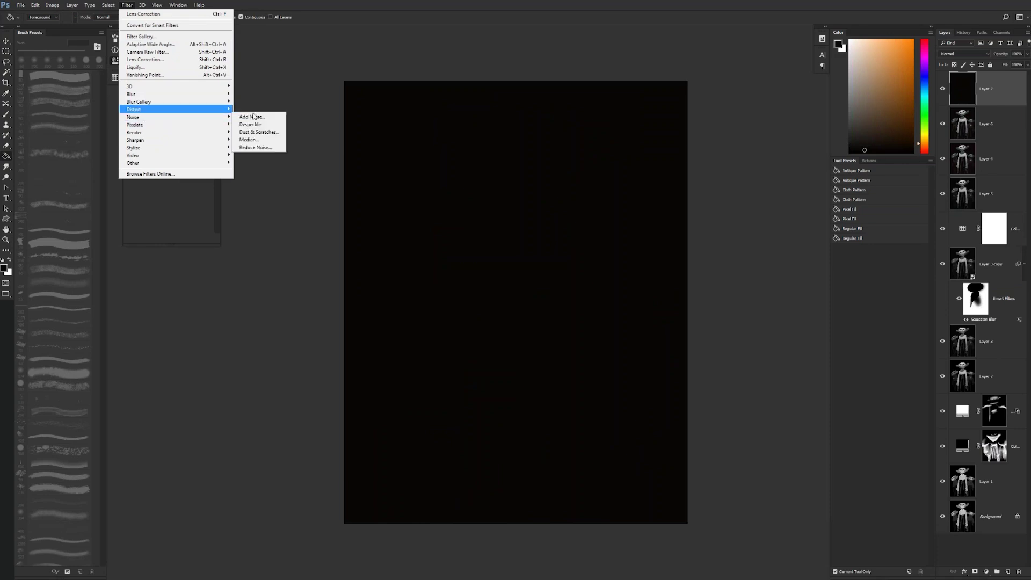
click(253, 117)
click(558, 146)
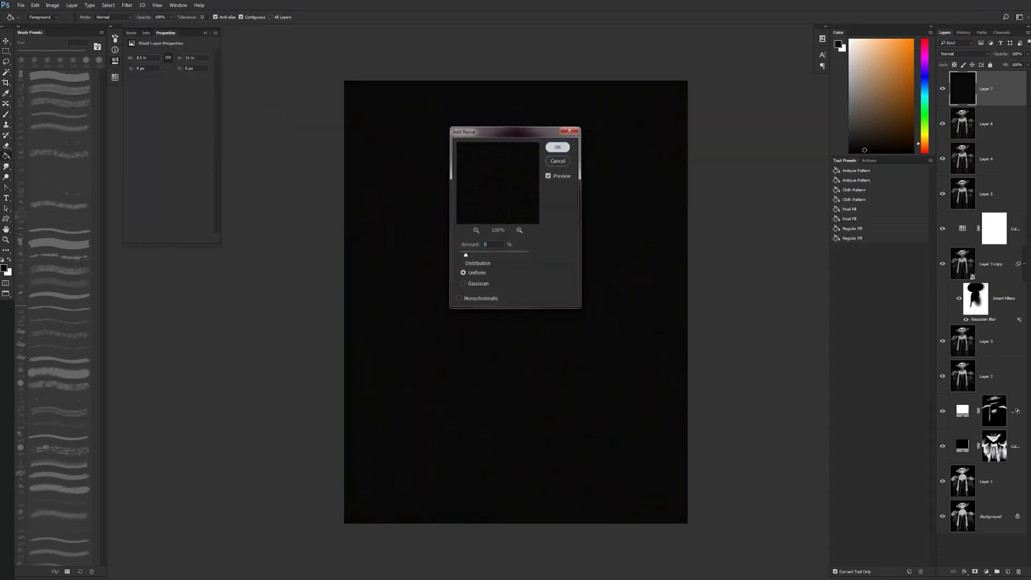
- Set the noise layer's blend mode to Screen and lower its fill to about 67%
click(963, 53)
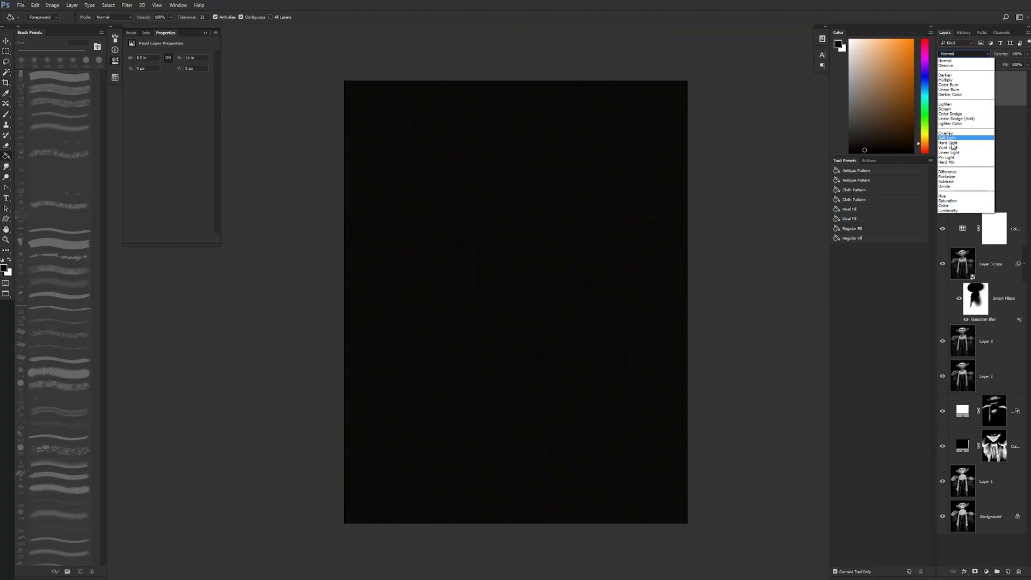
click(946, 109)
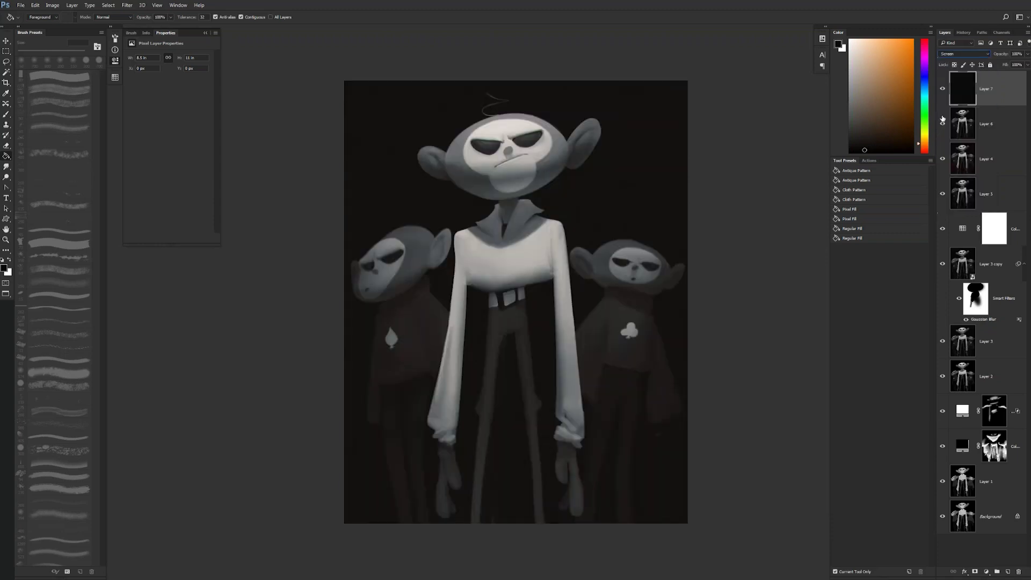
drag(1004, 66, 989, 68)
- Examine the noise effect and the overall painting in full-screen view, both close up and at full size
key(z)
click(601, 153)
click(597, 153)
key(f)
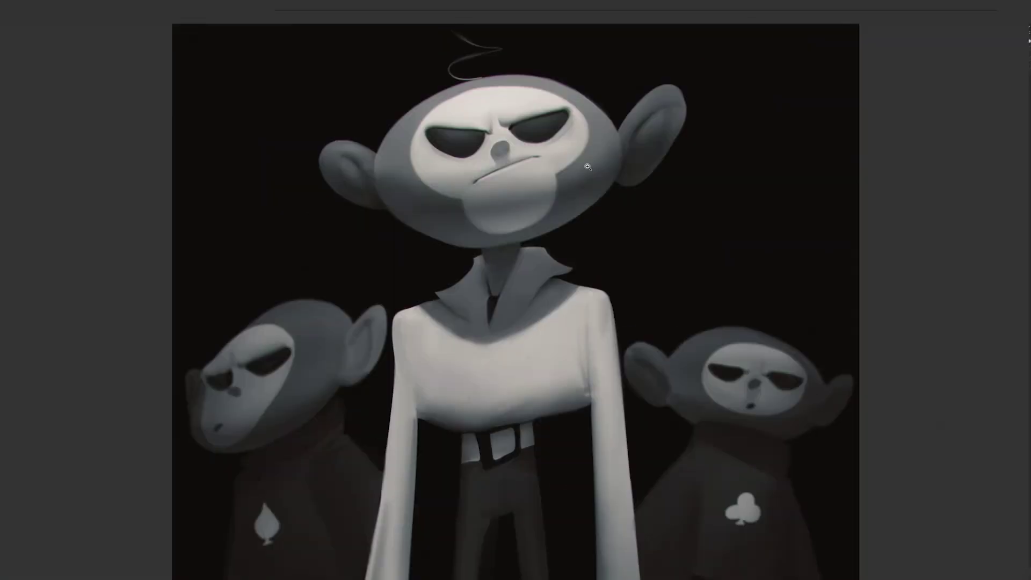
alt+click(588, 168)
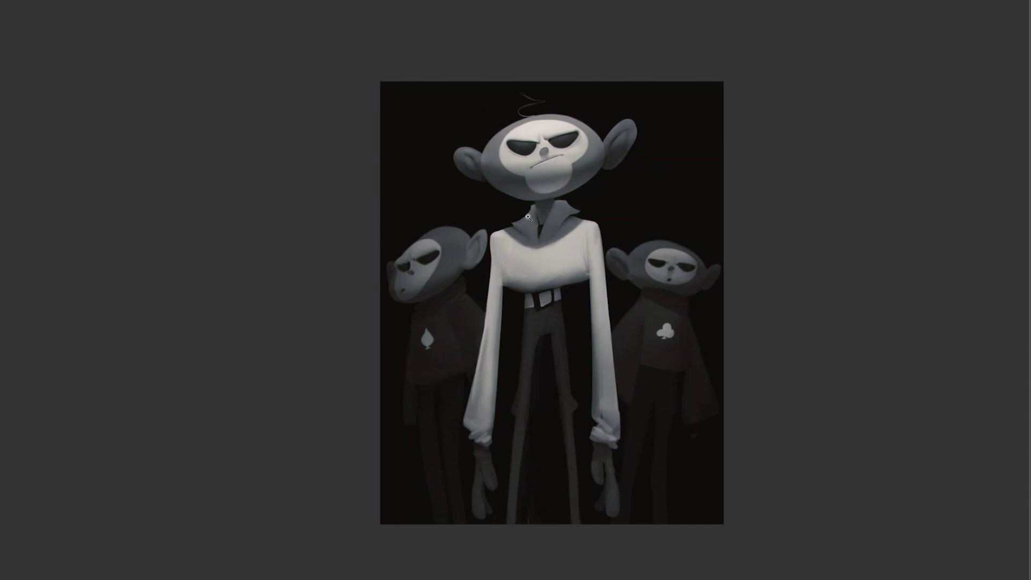
key(f)
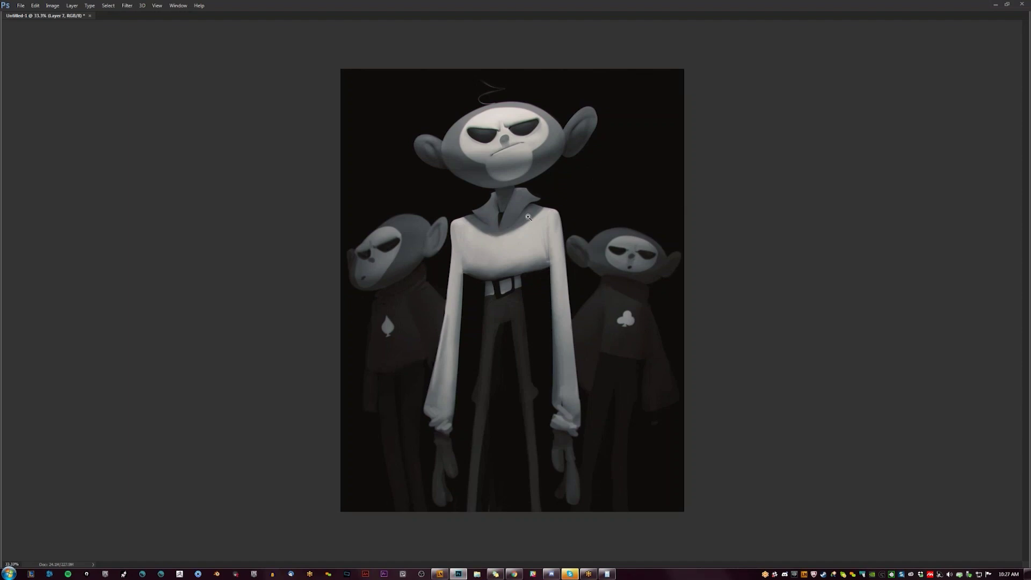
click(564, 329)
key(Tab)
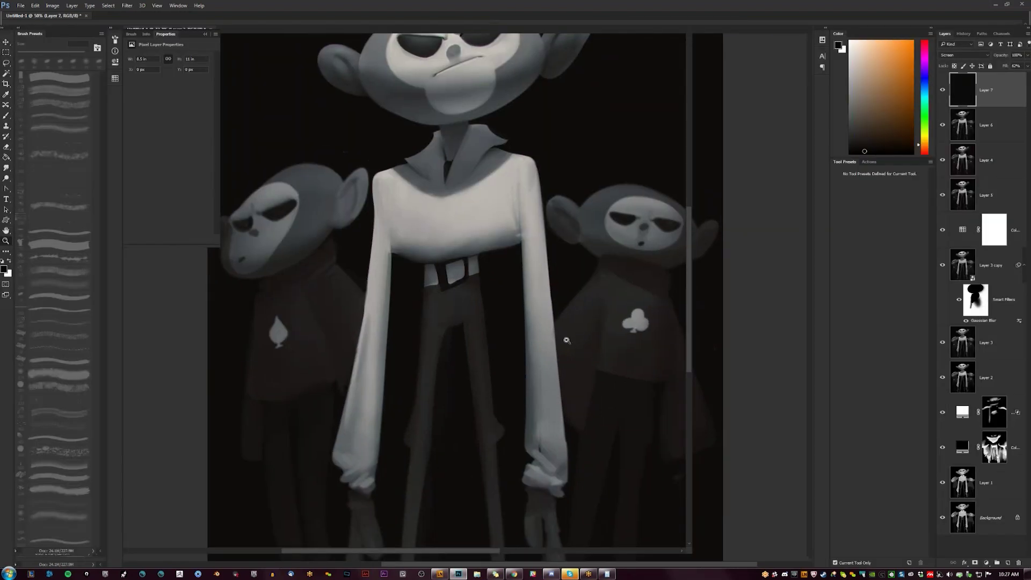
drag(510, 302, 492, 263)
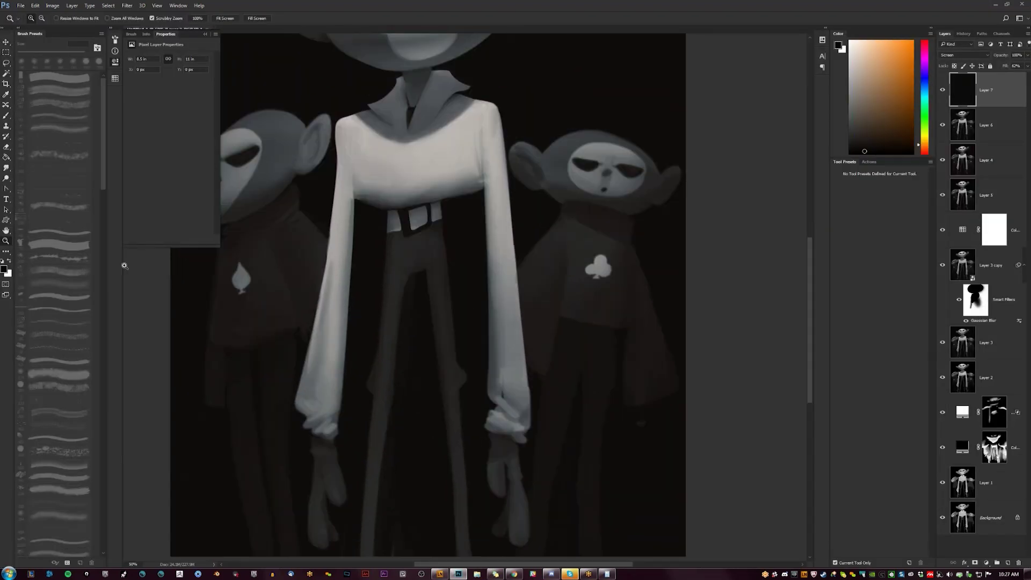
- Try to retouch the area around the club-marked figure on the noise layer with the Healing Brush
click(6, 105)
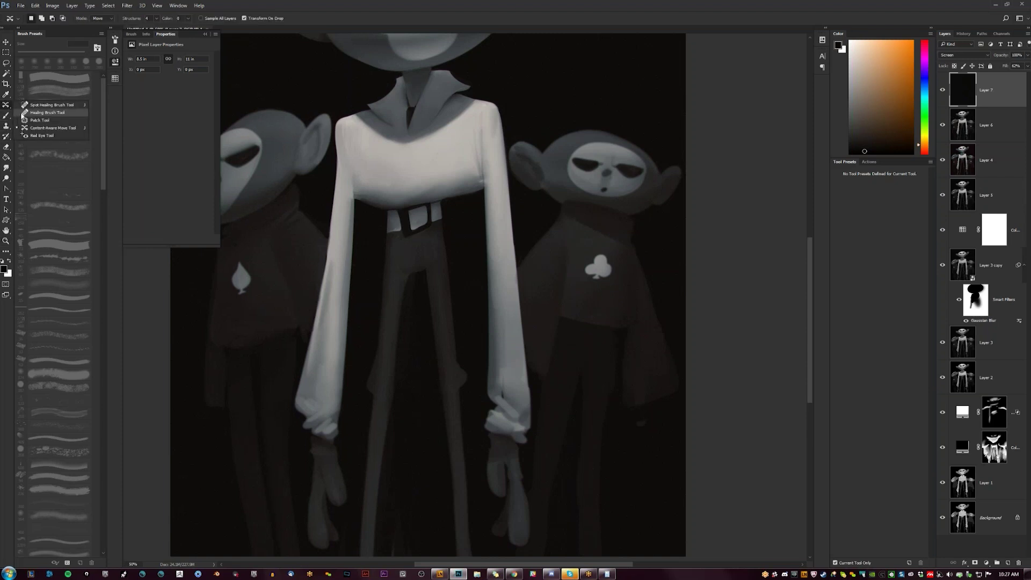
click(33, 114)
click(553, 230)
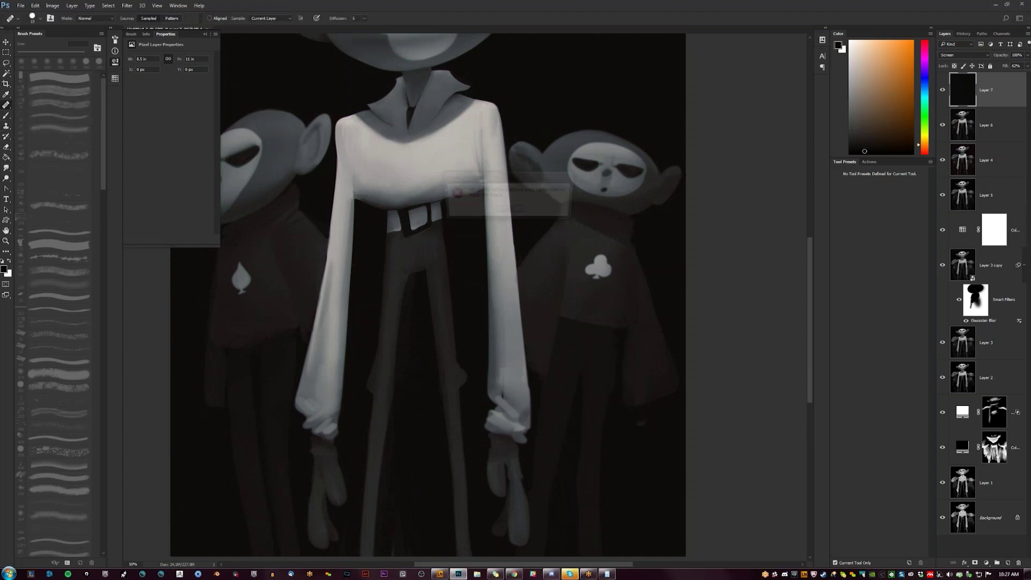
click(515, 210)
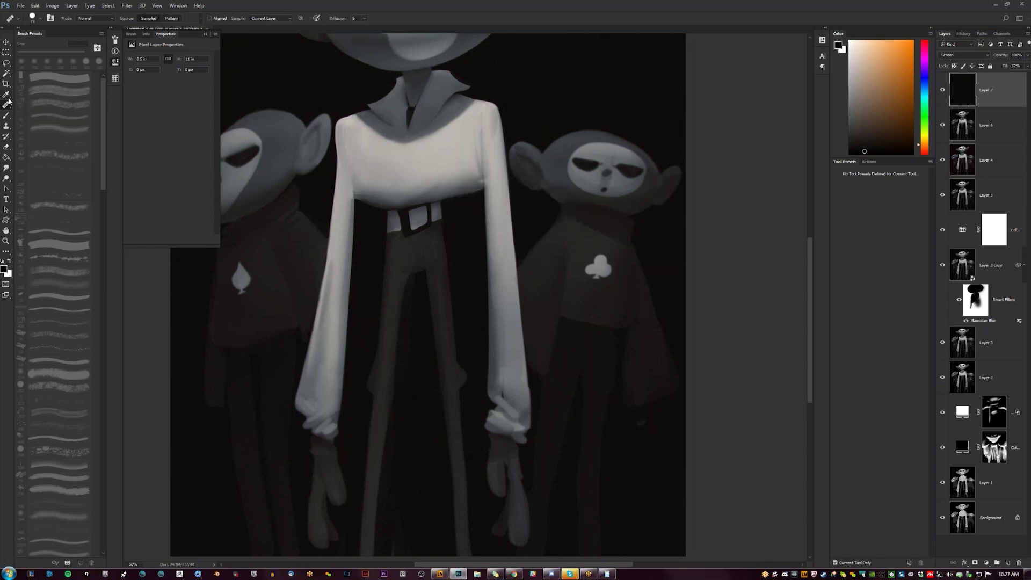
click(7, 106)
click(31, 110)
click(606, 366)
click(509, 208)
- Remove the stray speck below the club-marked figure's sleeve on Layer 6 with the content-aware Spot Healing Brush
click(8, 106)
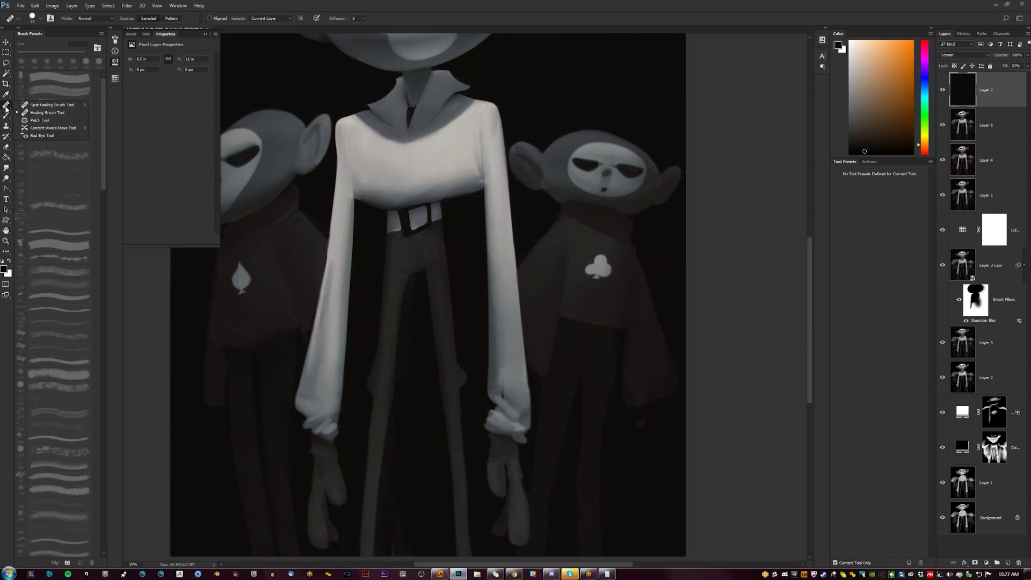
click(39, 106)
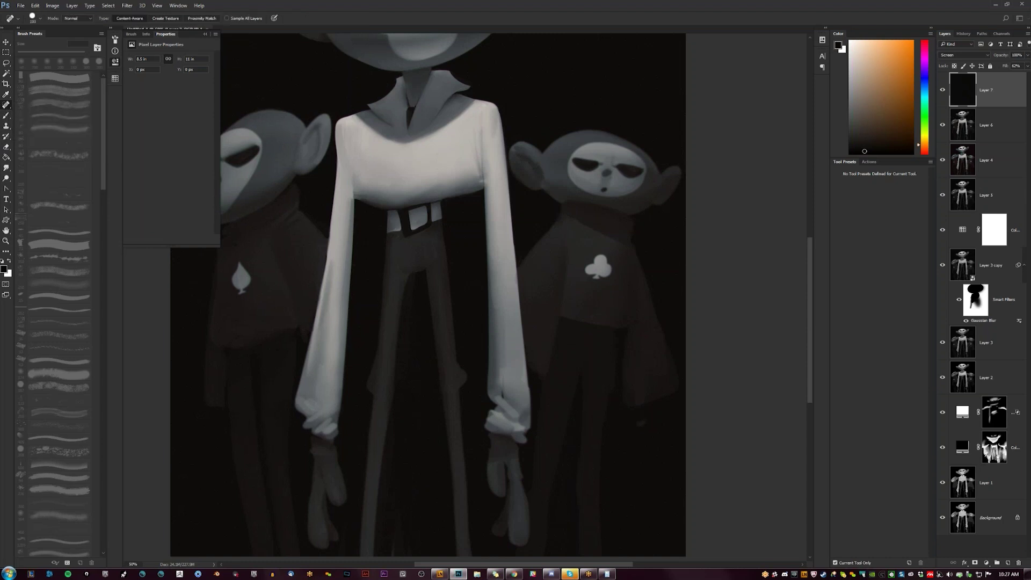
click(995, 128)
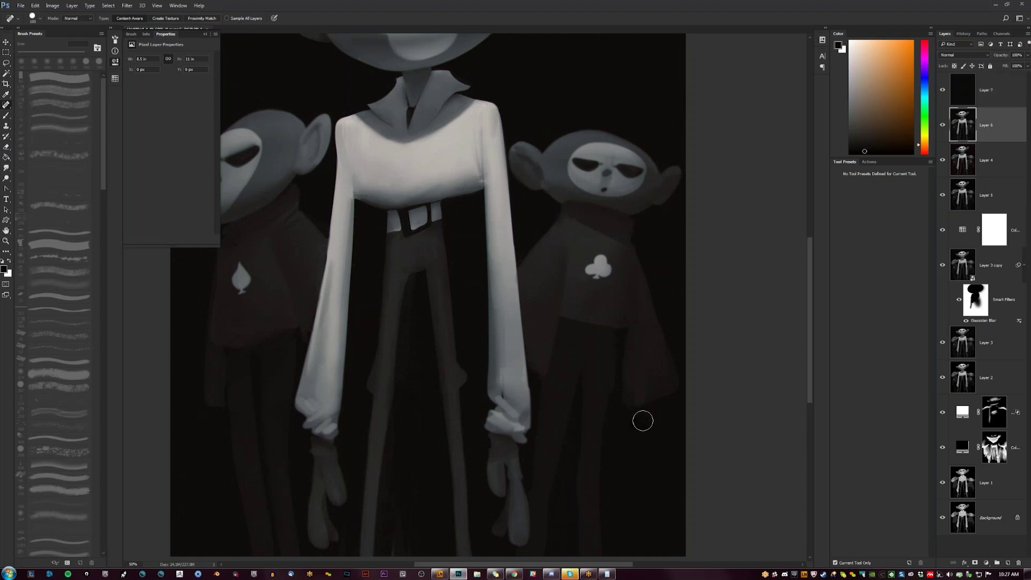
click(503, 396)
drag(476, 272, 666, 284)
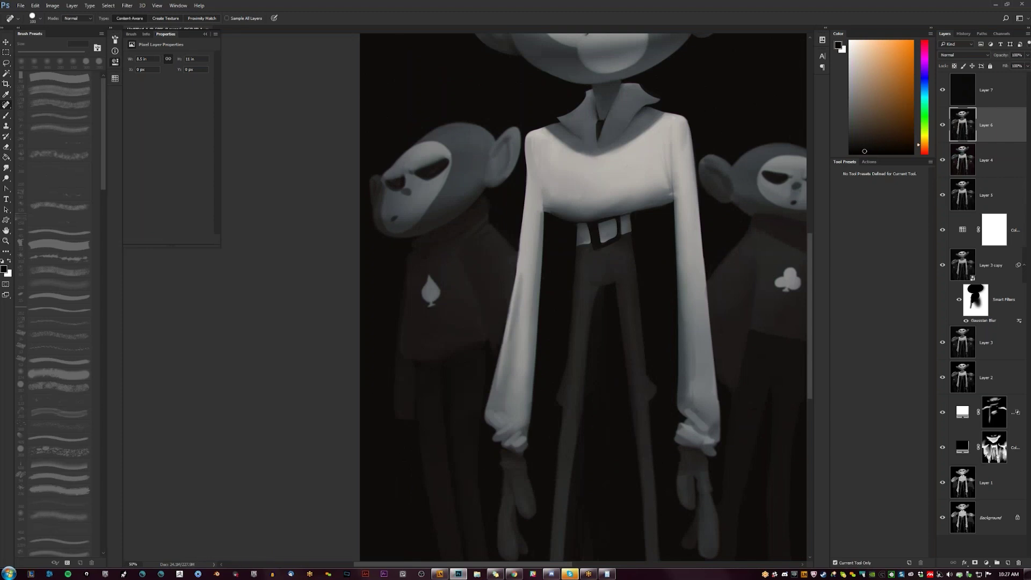
scroll(424, 252, down, 4)
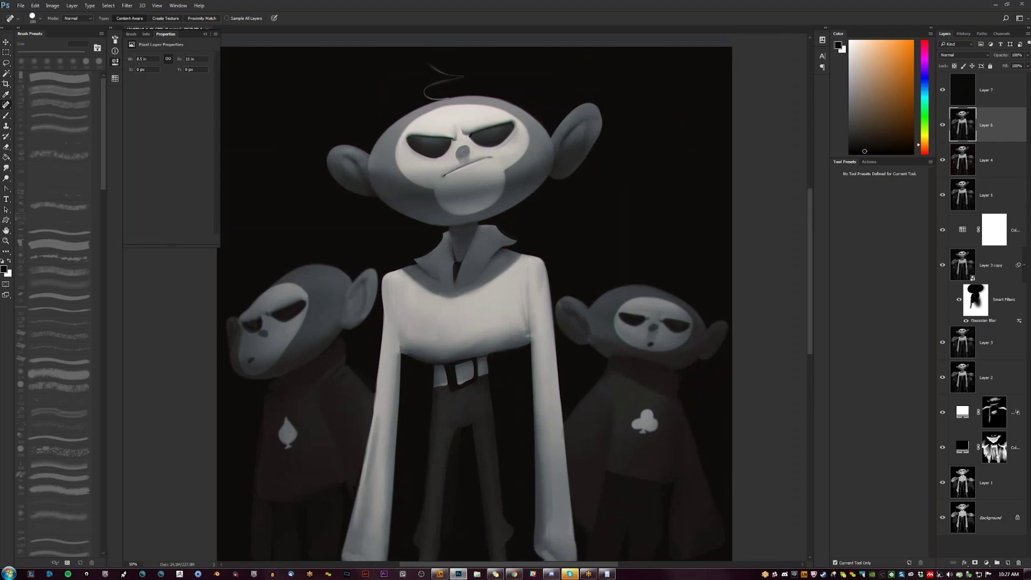
mouse_move(475, 190)
mouse_down()
mouse_move(445, 84)
mouse_move(481, 180)
mouse_up()
scroll(445, 298, down, 3)
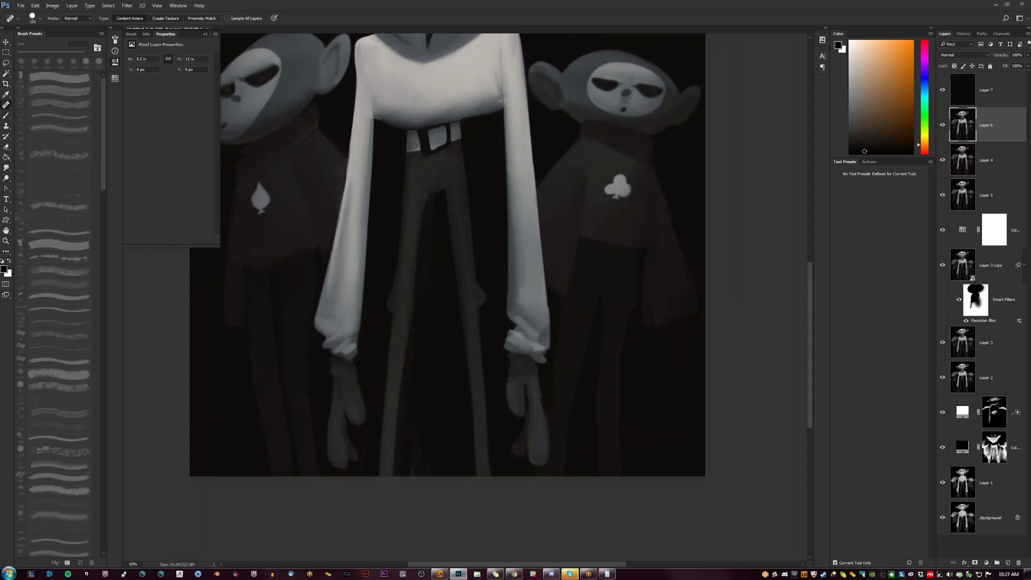
scroll(539, 358, up, 3)
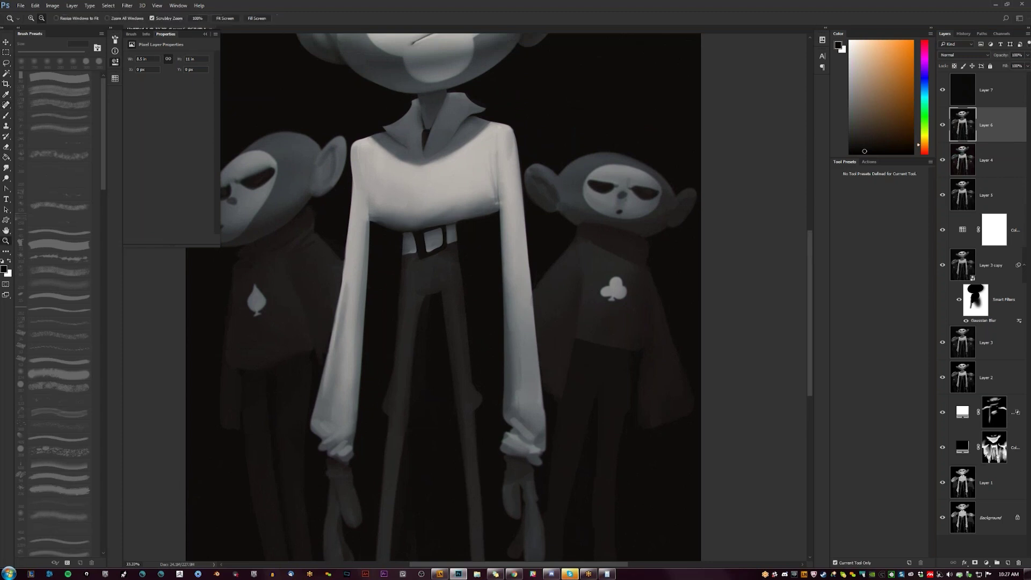
- Examine the whole painting and the figures' torsos, legs and sleeves close up for remaining flaws
key(ctrl+minus)
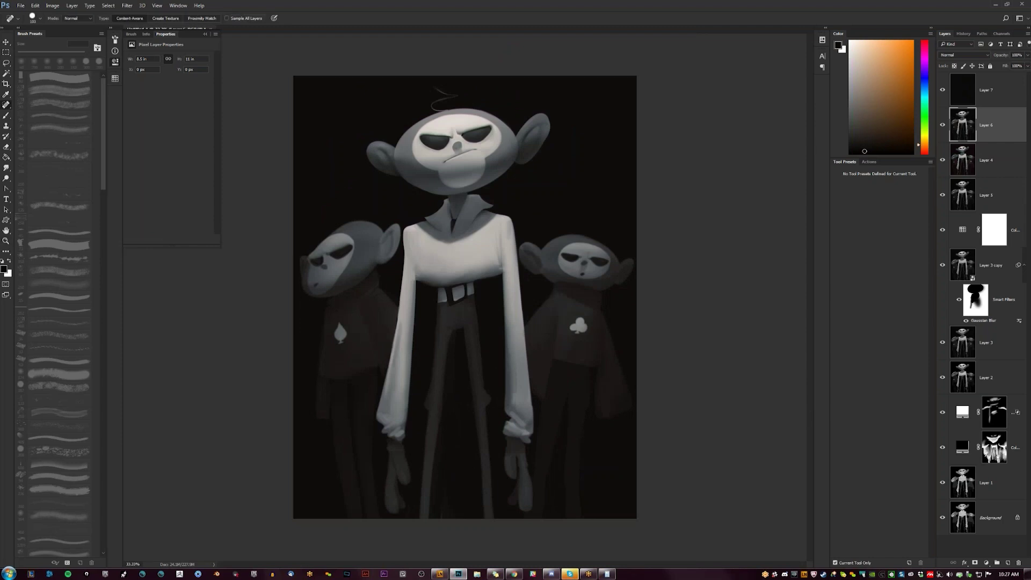
key(z)
click(467, 432)
drag(458, 434, 442, 335)
key(r)
key(j)
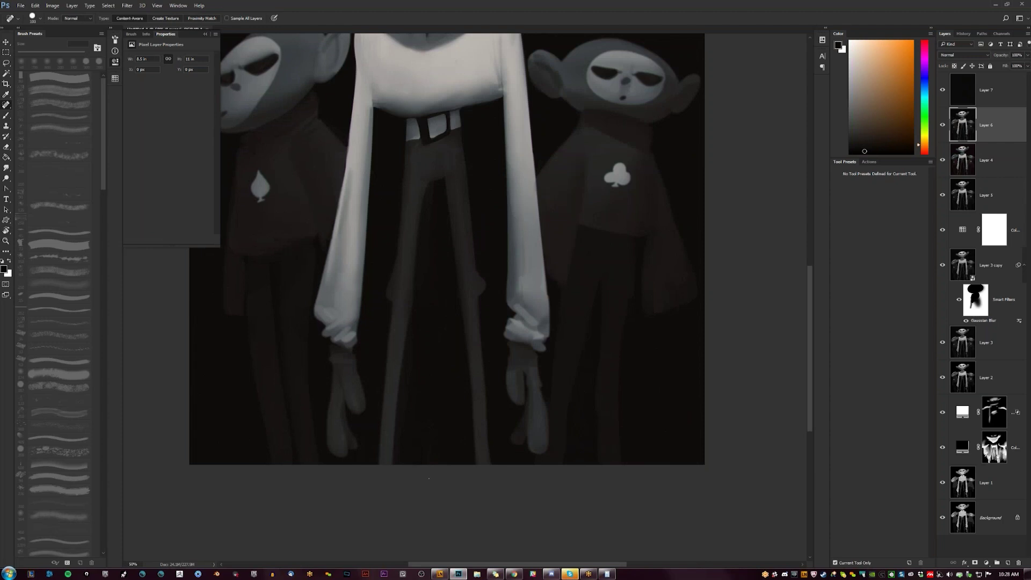
key(z)
alt+click(424, 445)
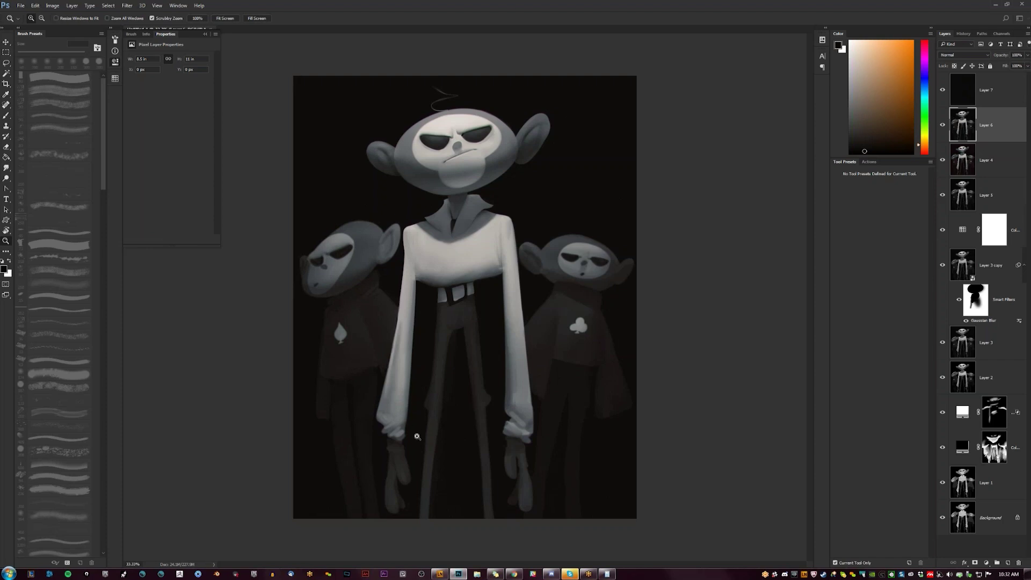
click(417, 433)
key(j)
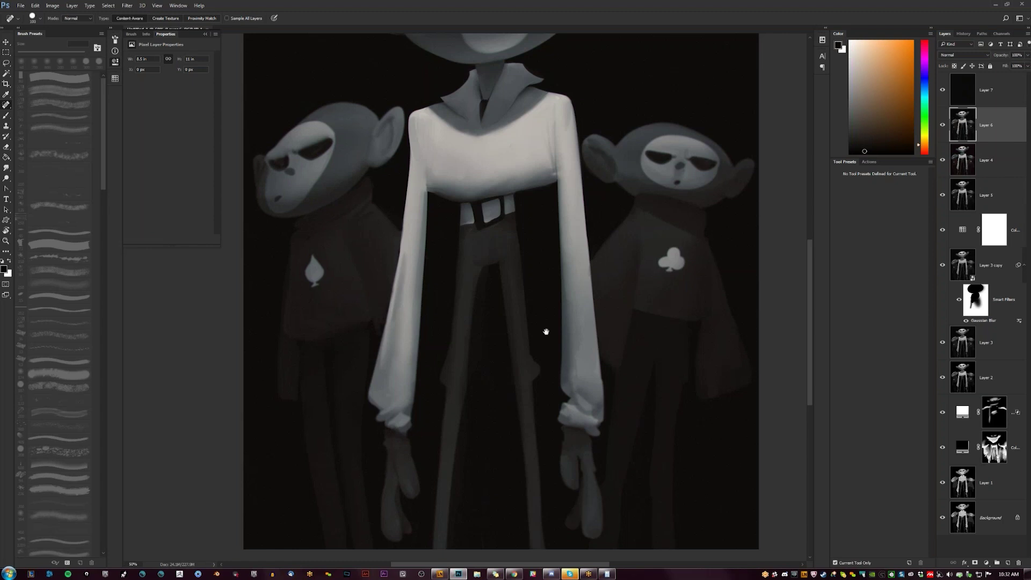
scroll(552, 391, up, 2)
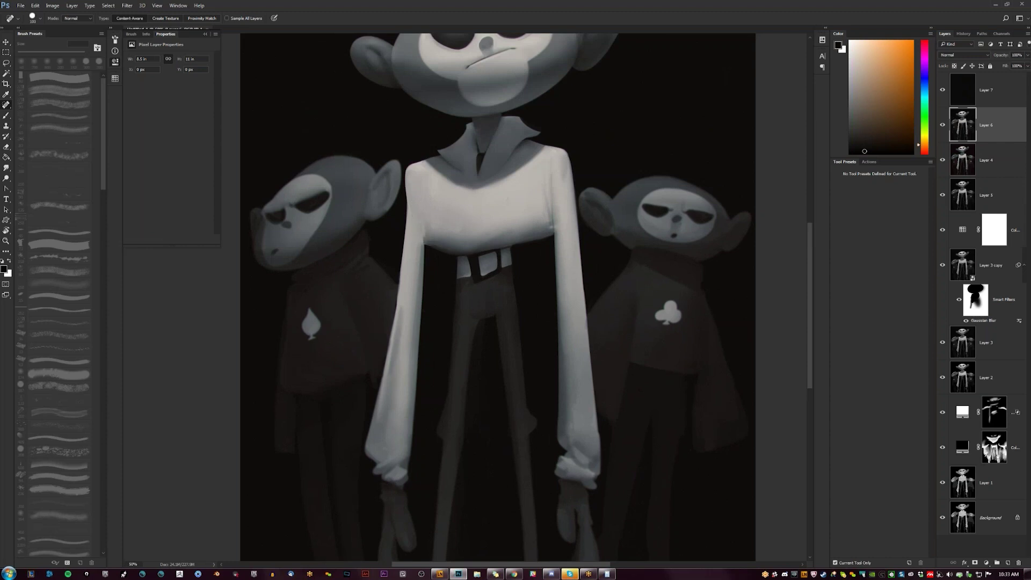
drag(480, 304, 465, 348)
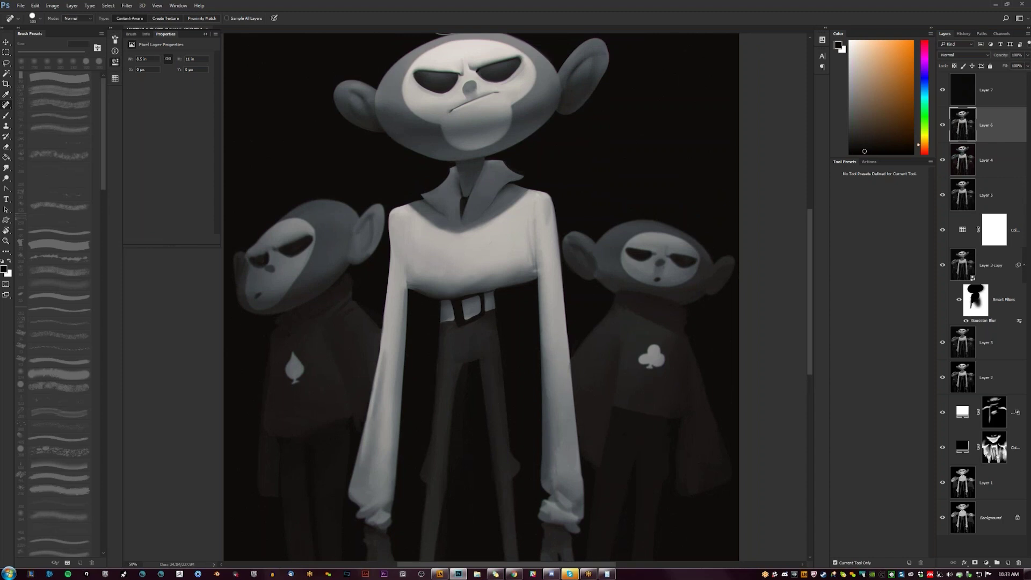
- Touch up the central figure's white shirt below the spade-side shoulder using the Standard 2 brush and greys sampled from the shirt
key(b)
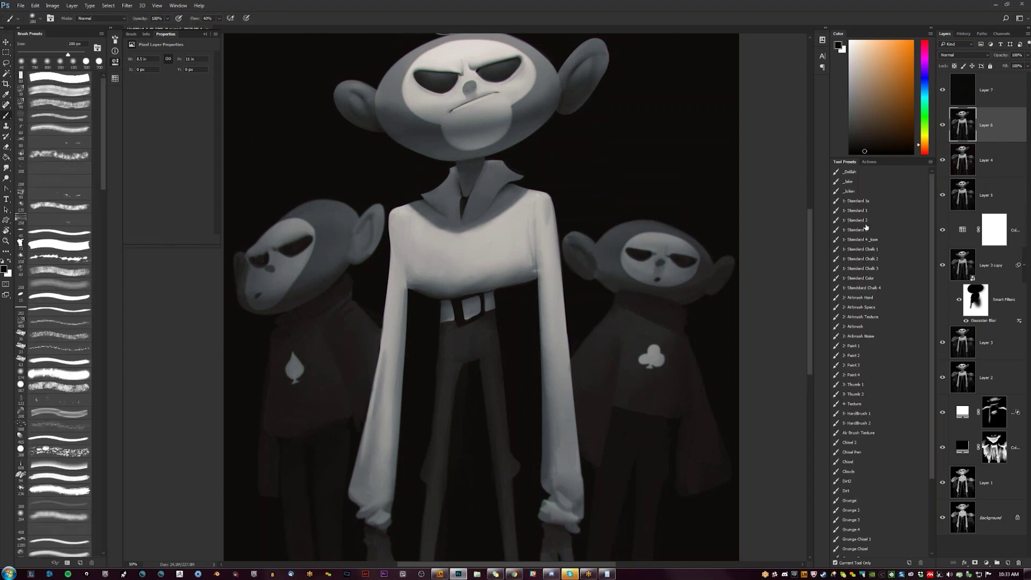
click(864, 220)
alt+click(416, 276)
drag(407, 280, 400, 224)
alt+click(412, 230)
alt+click(409, 232)
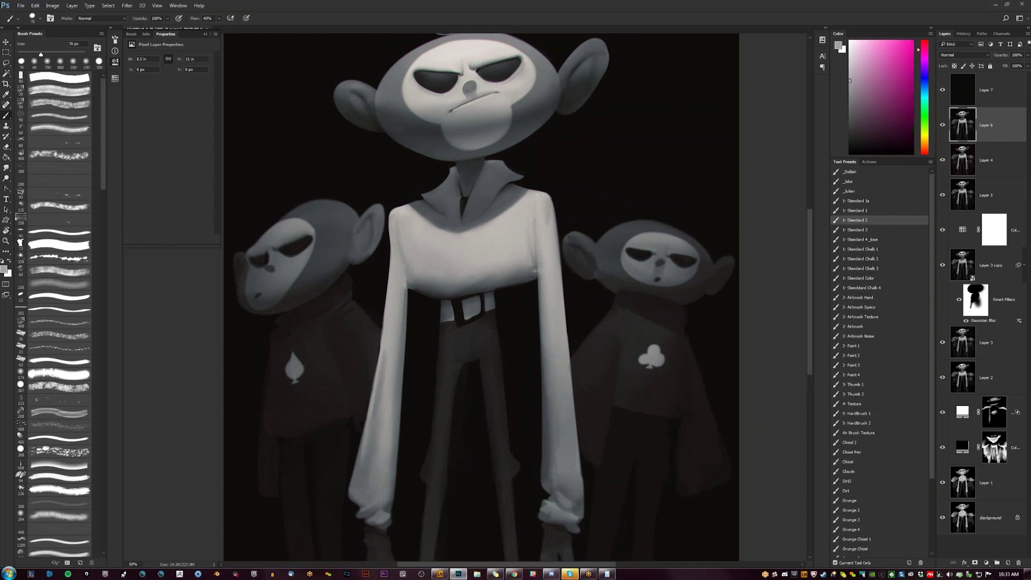
- Smooth the retouched shirt shading near the spade-side shoulder with the Smudge tool at 20% strength
key(r)
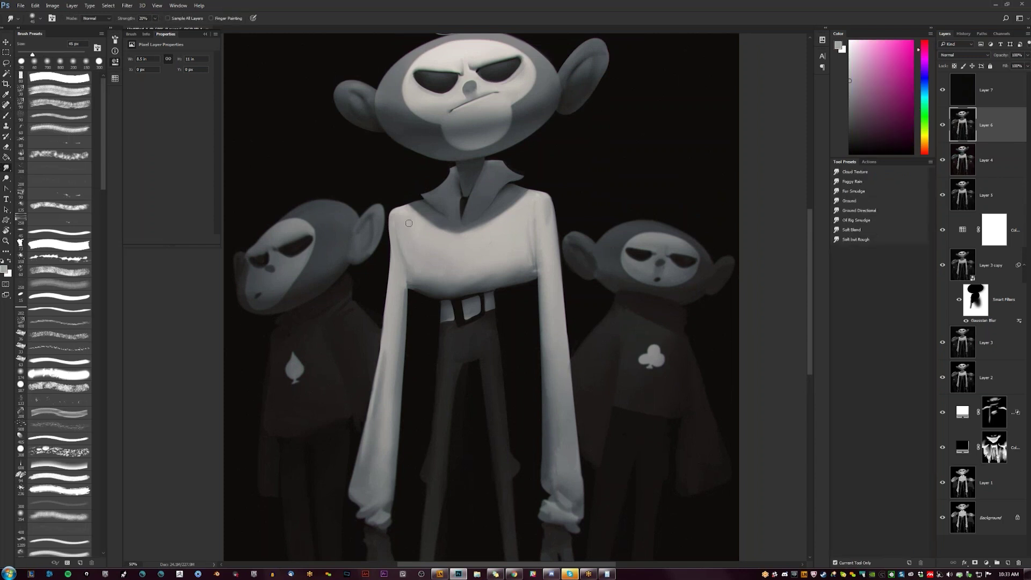
drag(410, 227, 403, 223)
key(z)
alt+click(545, 305)
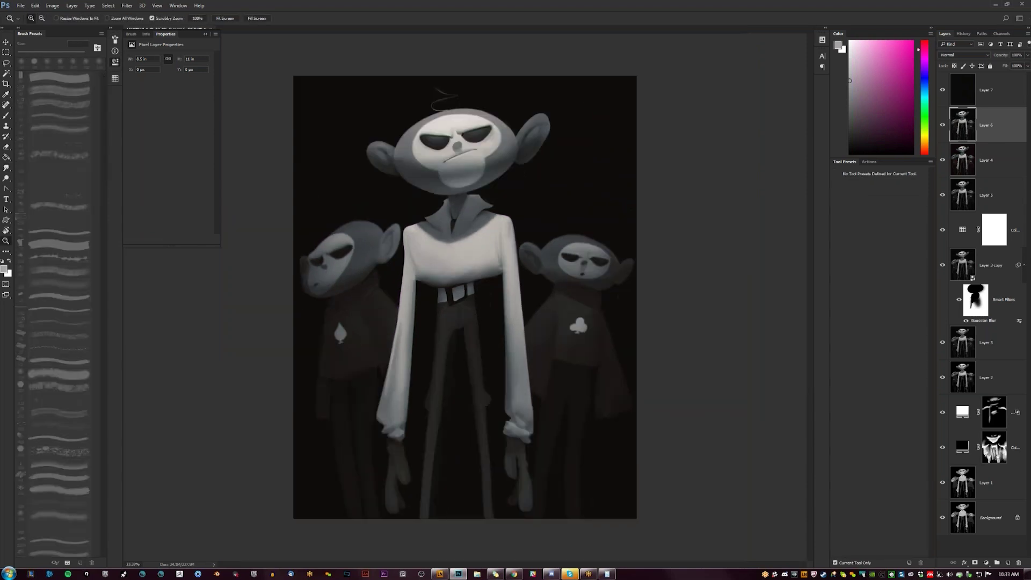
- Touch up the central figure's face between the eye socket and nose with a small brush, and blend it with the Smudge tool
key(ctrl+shift+h)
key(ctrl+shift+h)
click(451, 137)
click(450, 139)
key(r)
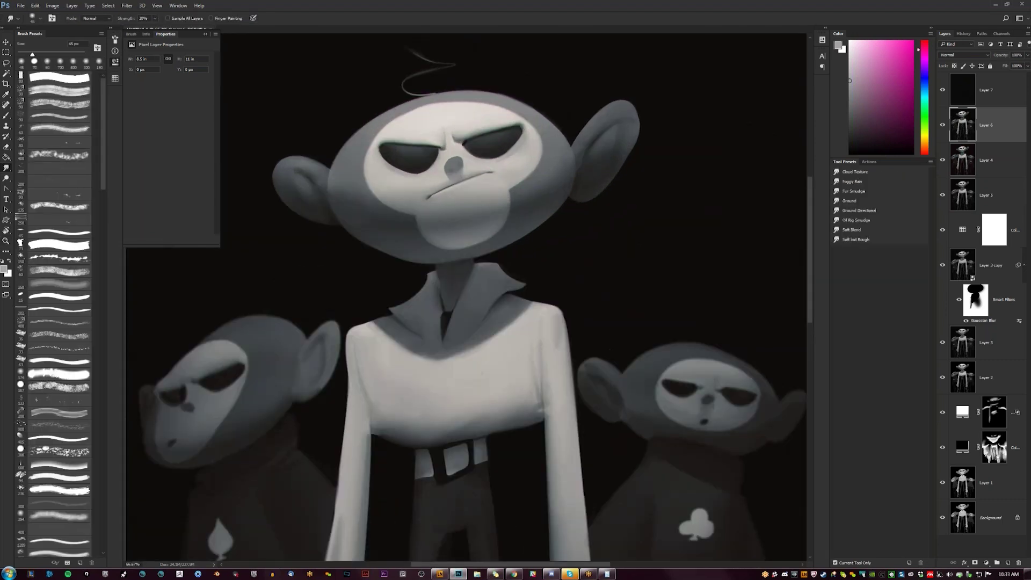
key(b)
click(441, 153)
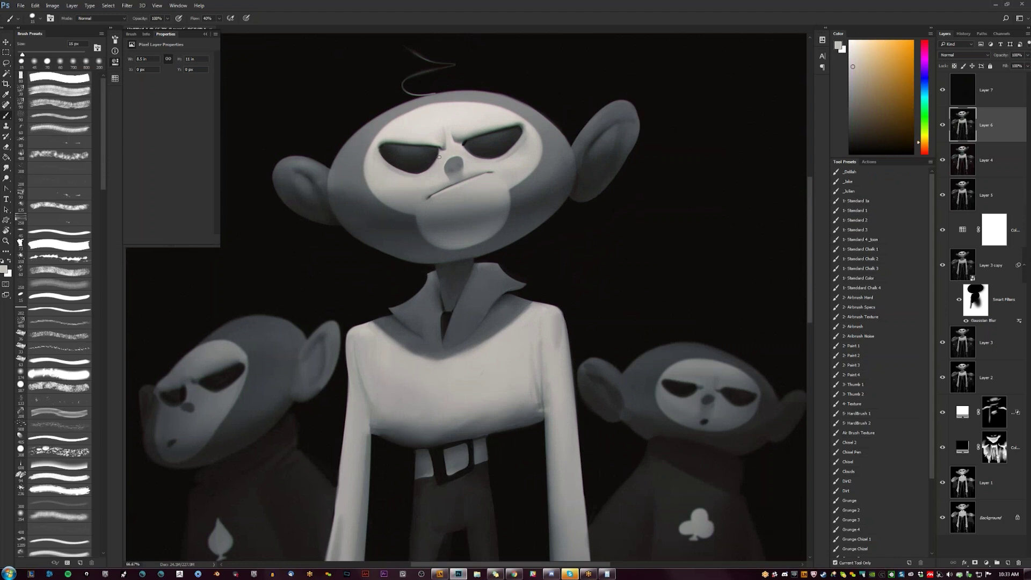
key(r)
click(443, 156)
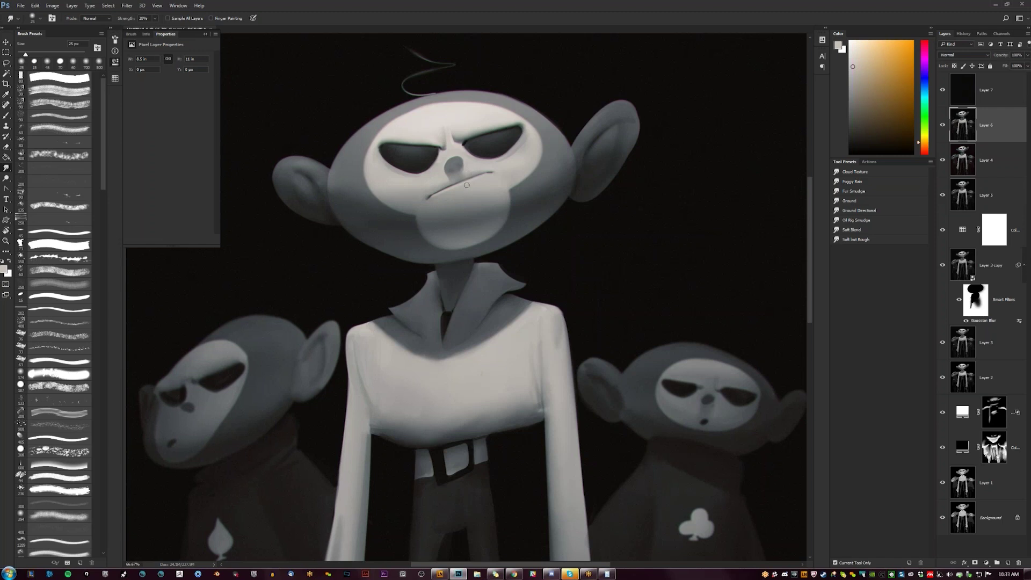
- Examine the overall composition and values of the painting at several reduced sizes
key(z)
alt+click(469, 201)
alt+click(467, 205)
alt+click(465, 209)
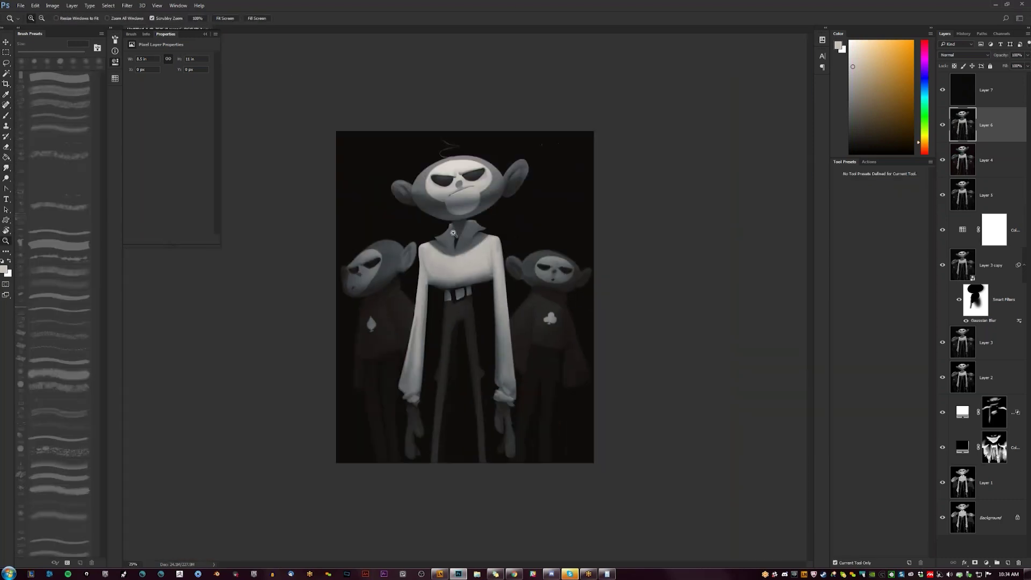
click(456, 248)
click(447, 249)
alt+click(447, 251)
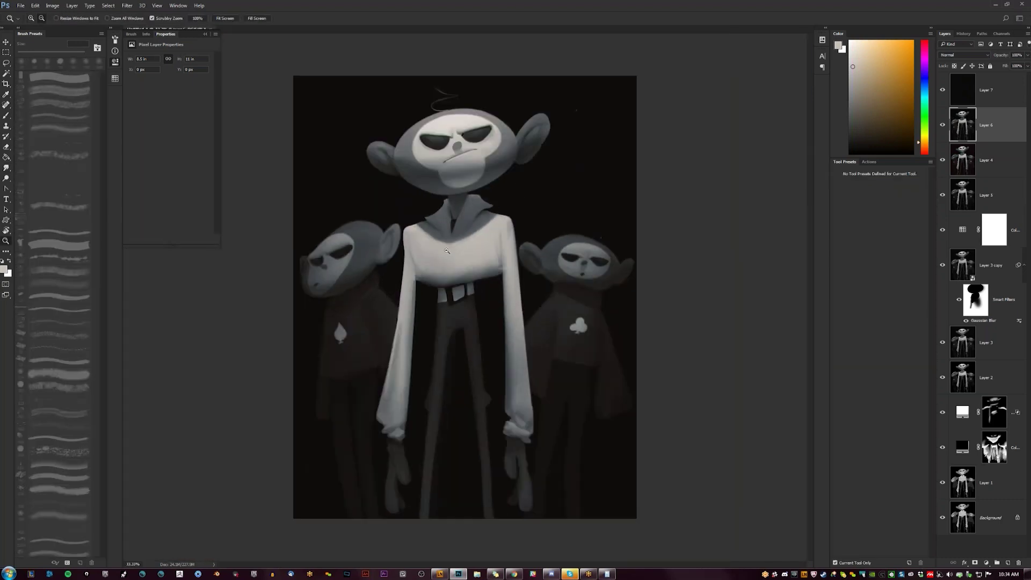
alt+click(447, 250)
click(421, 341)
key(r)
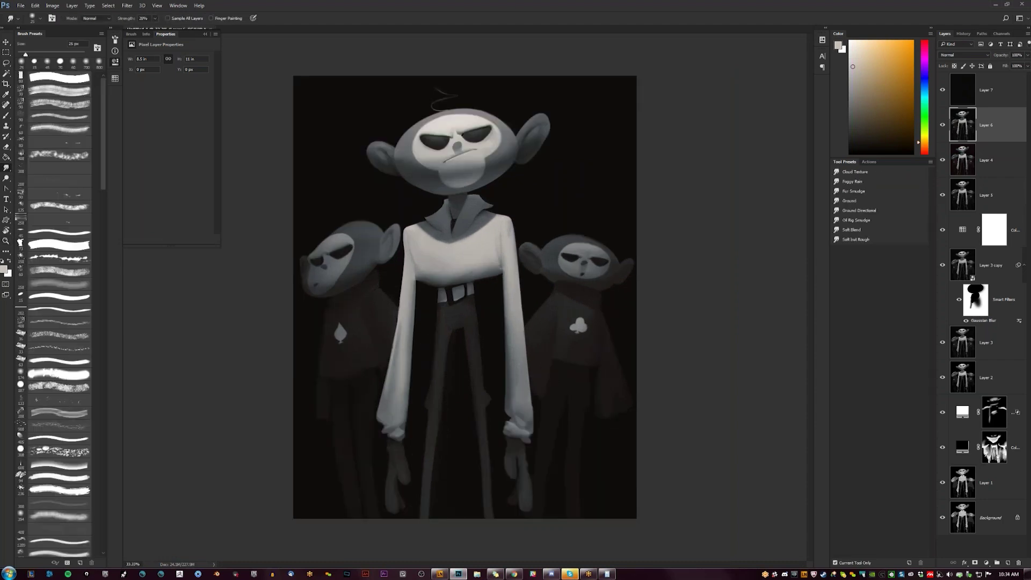
key(bracketright)
key(bracketright)
key(z)
alt+click(414, 438)
alt+click(414, 439)
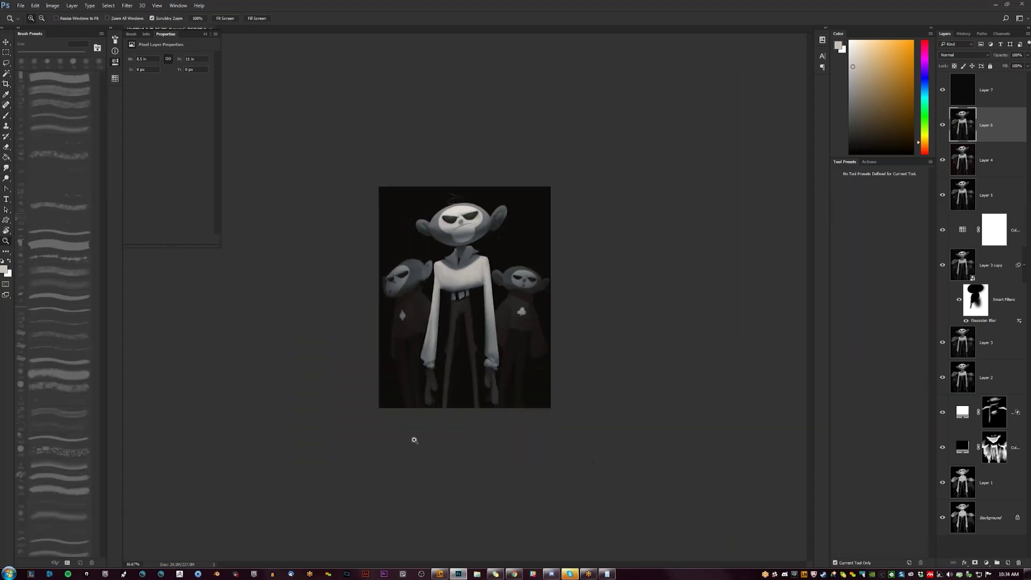
- Review the painting in full-screen view on black, both at thumbnail size and enlarged, and return to the standard workspace
key(r)
key(f)
key(f)
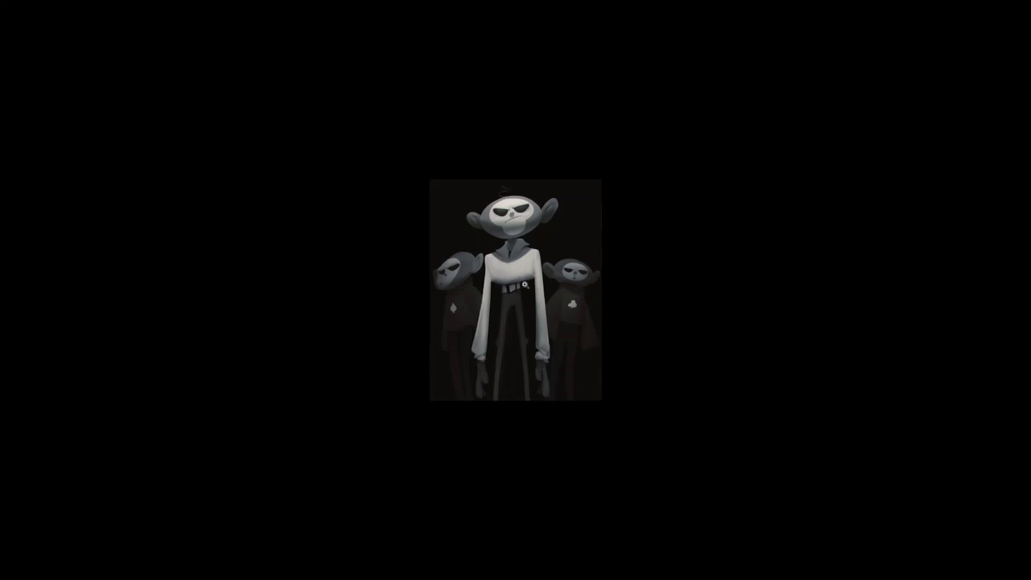
ctrl+click(525, 283)
ctrl+click(524, 283)
ctrl+click(525, 283)
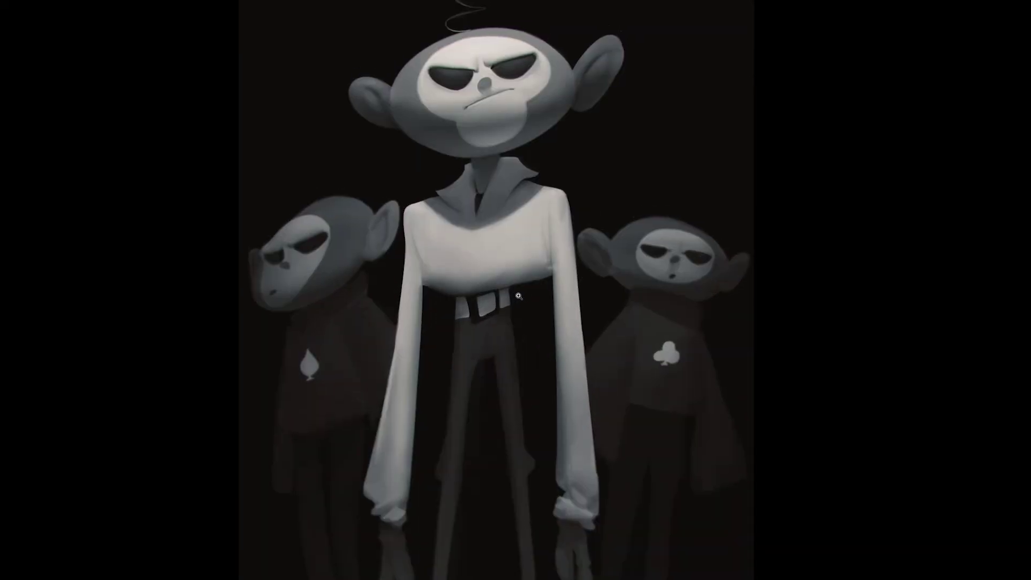
key(ctrl+minus)
click(527, 306)
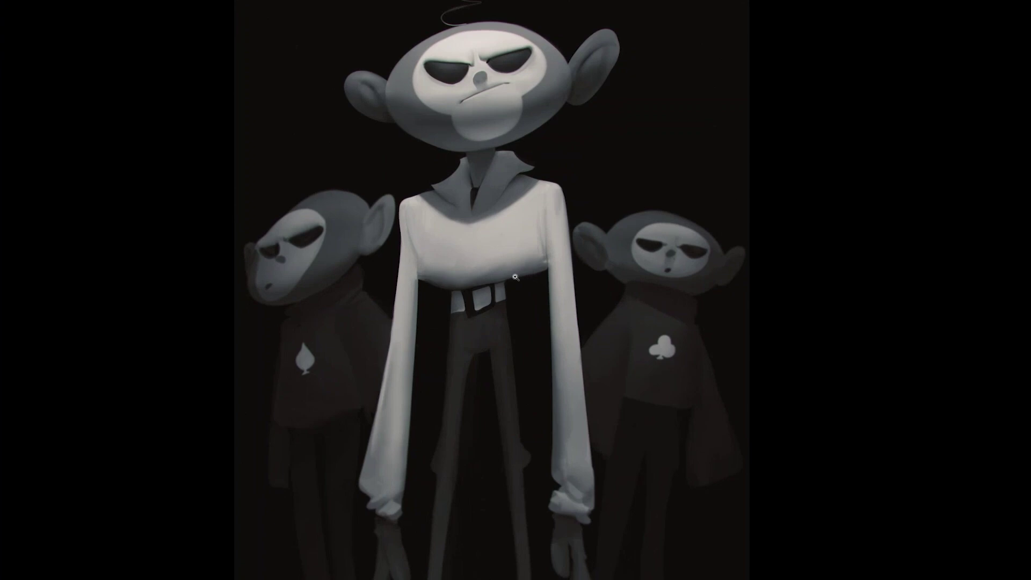
key(f)
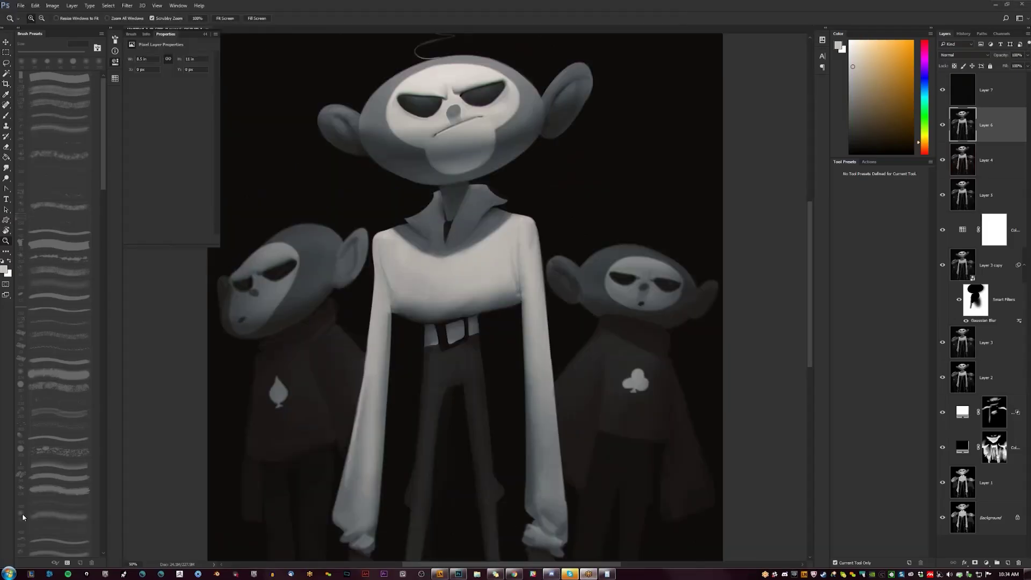
key(alt+Tab)
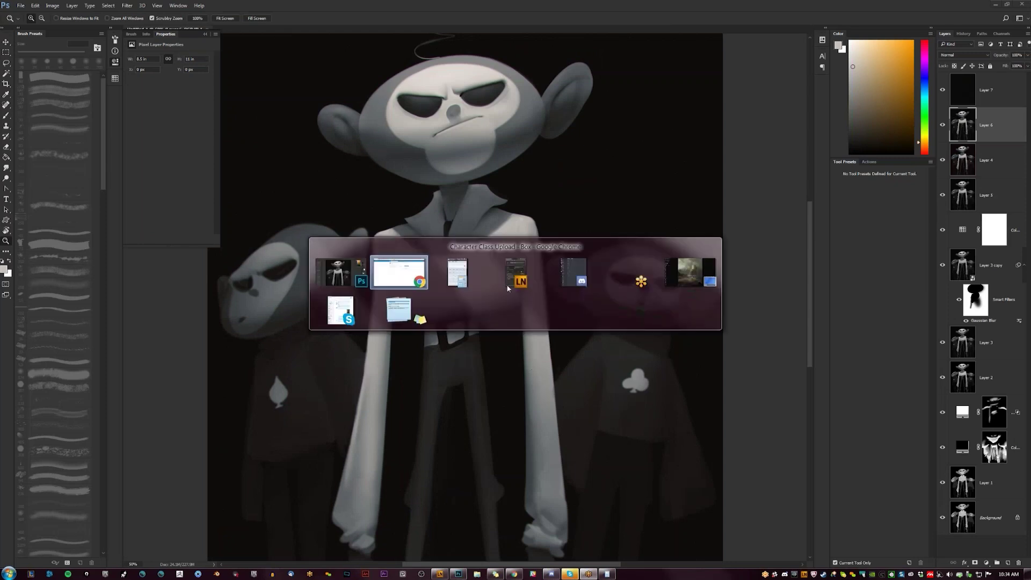
click(650, 276)
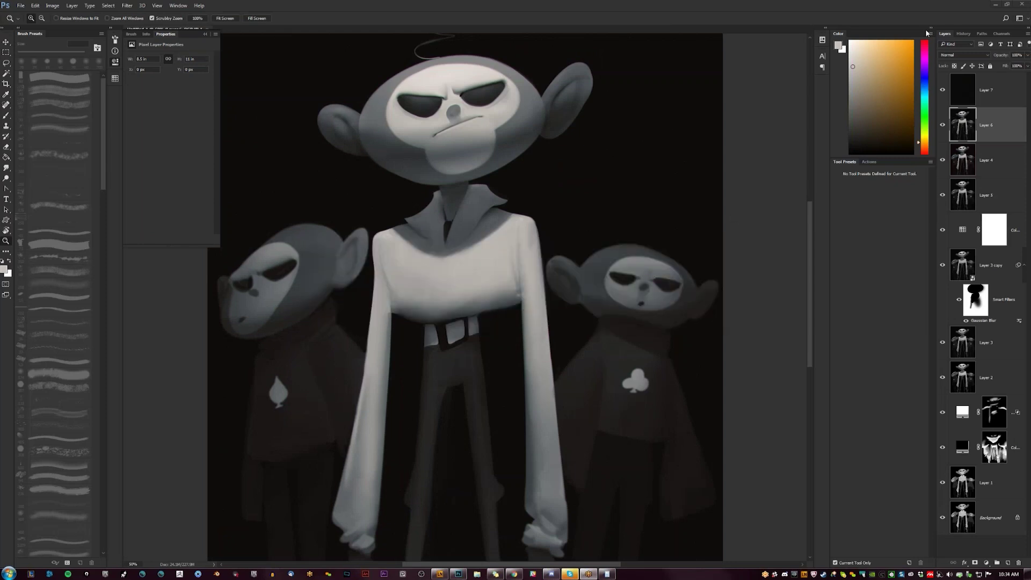